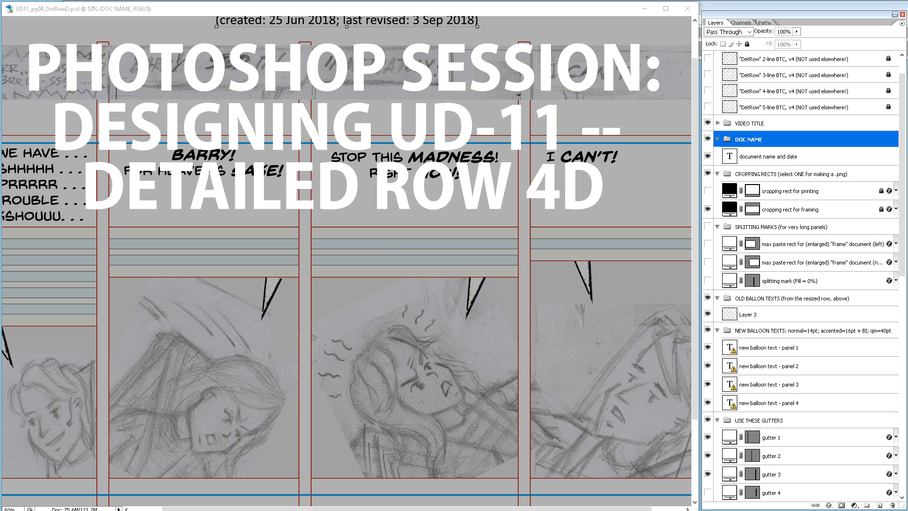
Step: Enlarge the preview of FrontCoverDemo_v1.png in Photos, examine the cover design, and close it
left_click_drag(0, 234, 345, 29)
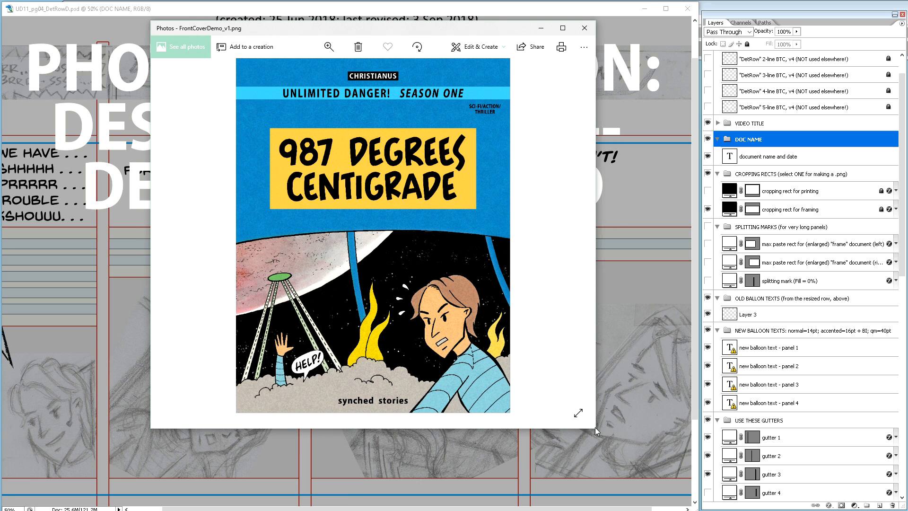
left_click_drag(595, 429, 628, 507)
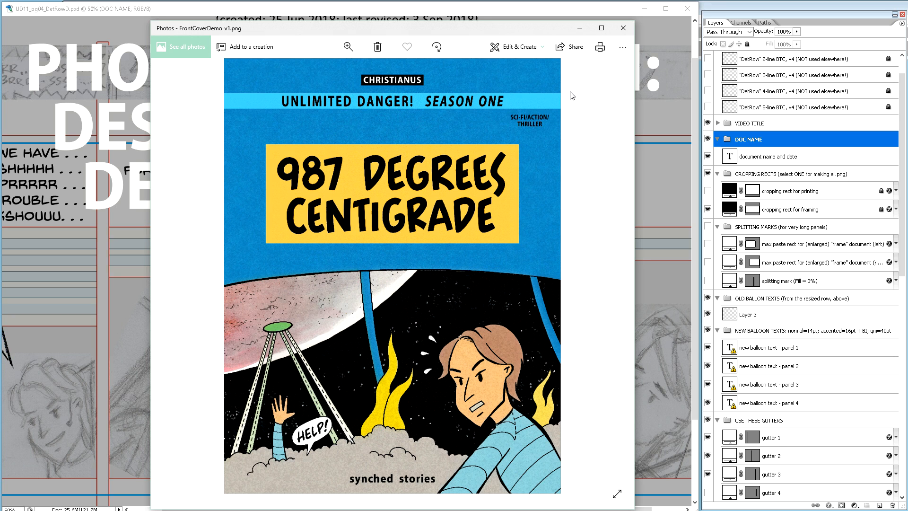
left_click(622, 30)
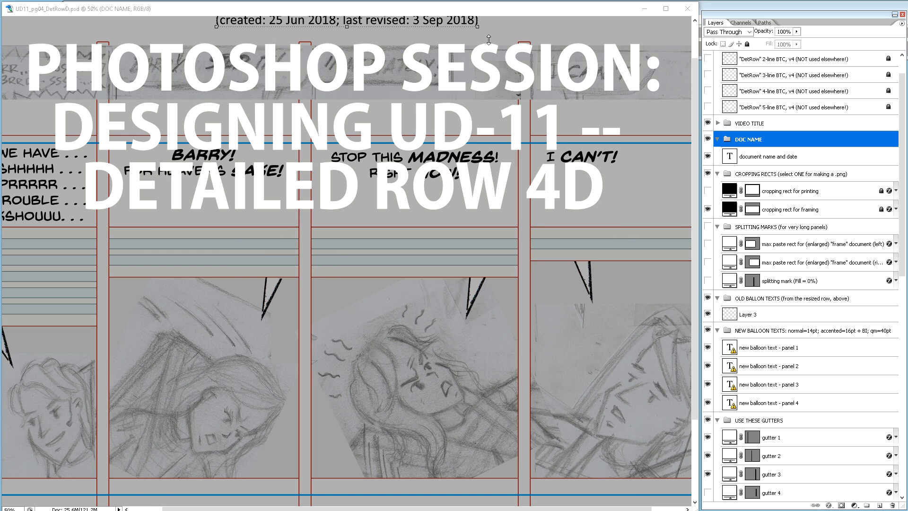
Step: Move the document window aside and examine row D's a_for_printing and b_for_panels PNG exports in Photos, closing the viewer when done
left_click(470, 14)
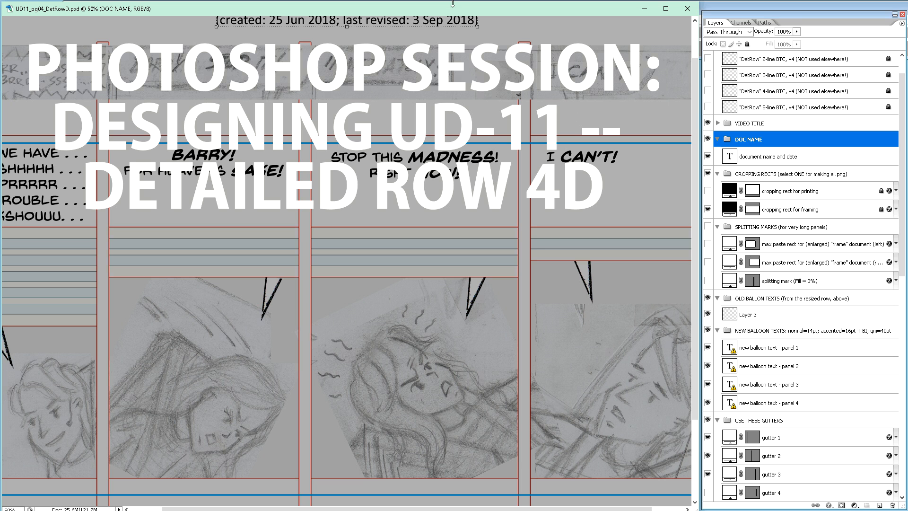
left_click_drag(456, 10, 0, 249)
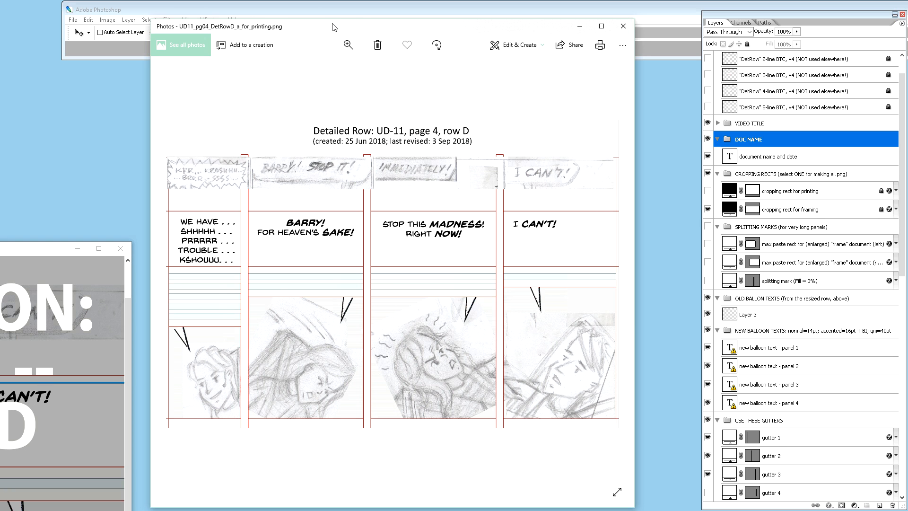
left_click_drag(334, 28, 295, 27)
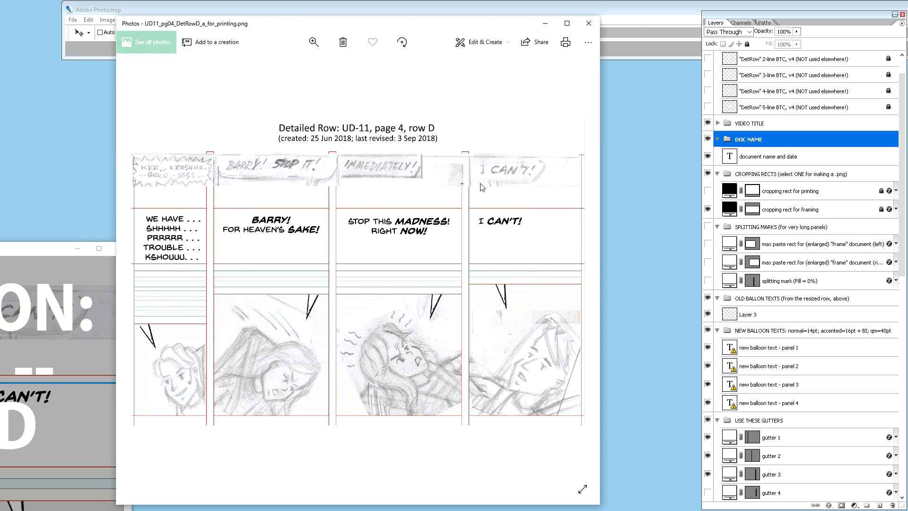
left_click(577, 274)
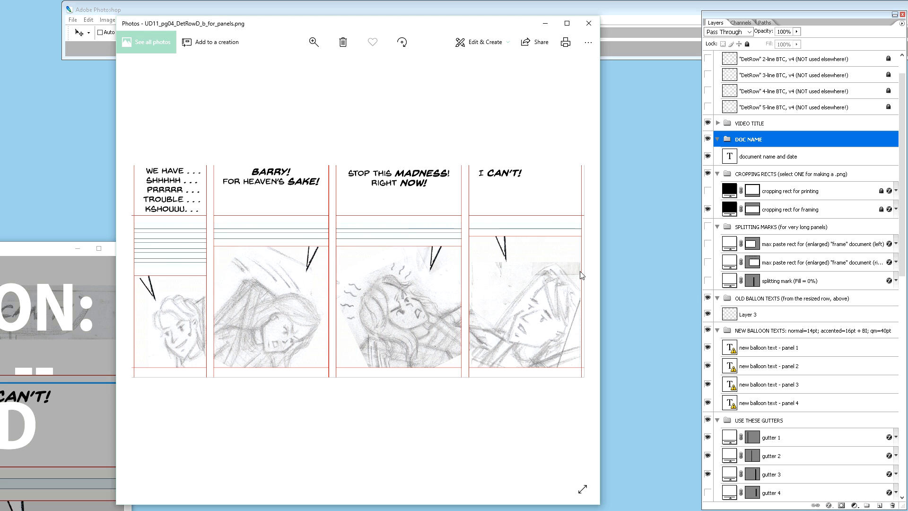
left_click_drag(391, 26, 434, 28)
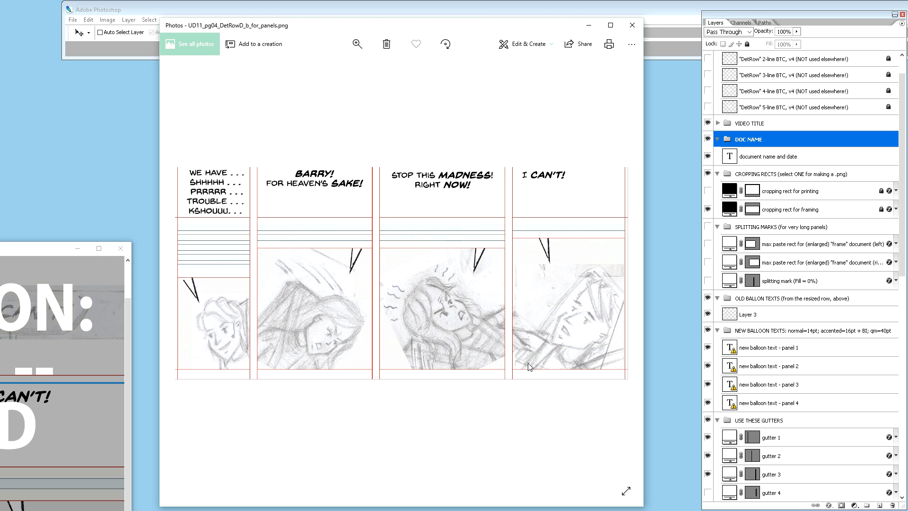
left_click(184, 277)
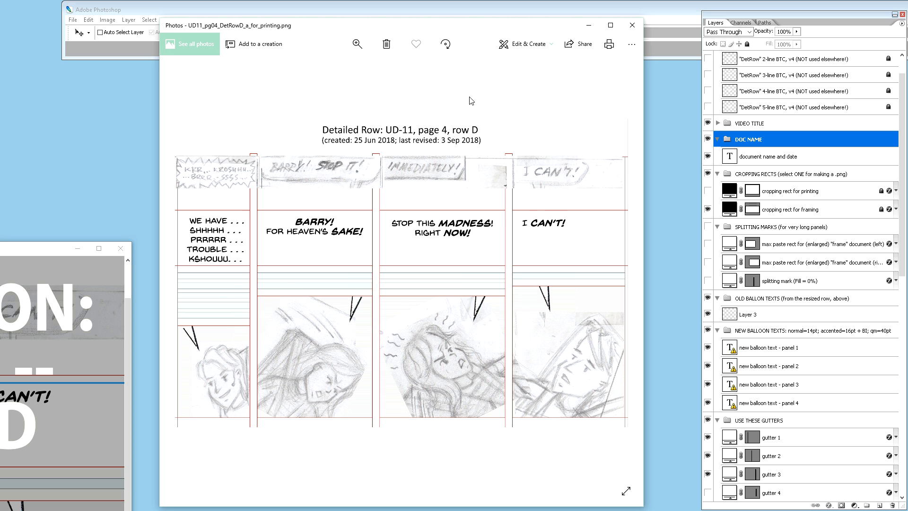
left_click(630, 27)
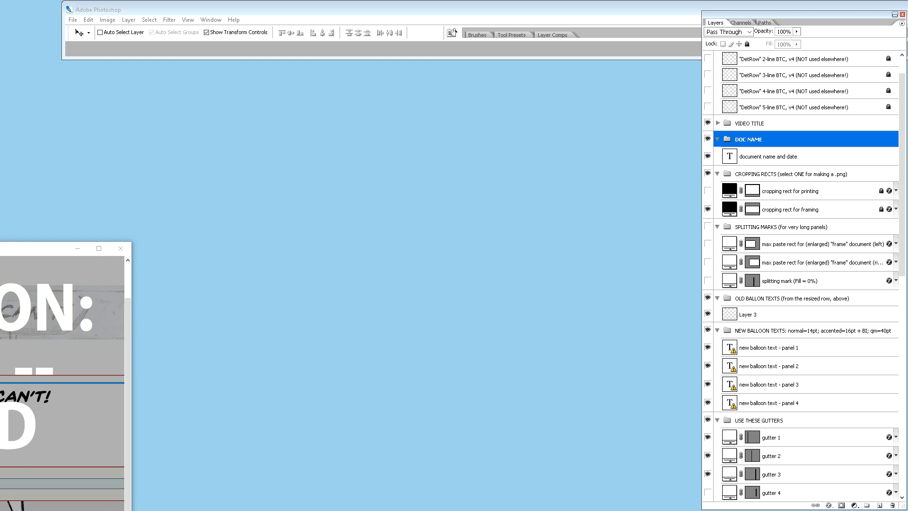
Step: Bring the UD11_pg04_DetRowD.psd window back fully into view in Photoshop and hide the VIDEO TITLE group
left_click_drag(21, 251, 592, 70)
mouse_move(530, 62)
left_mouse_down()
mouse_move(530, 111)
mouse_move(535, 60)
mouse_move(527, 69)
left_mouse_up()
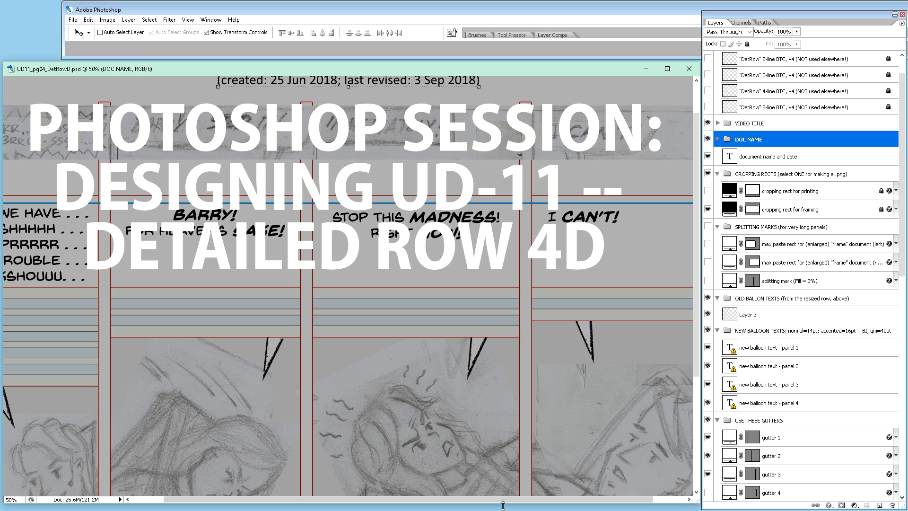
left_click_drag(503, 504, 502, 507)
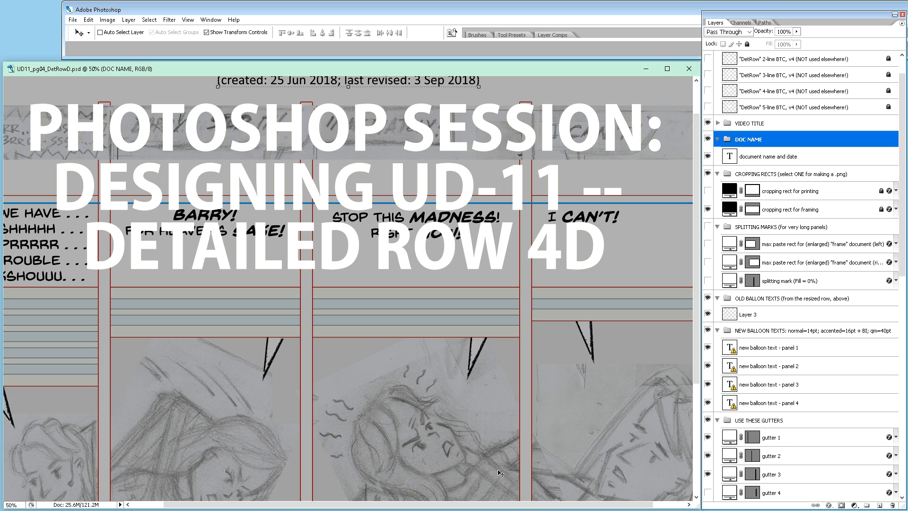
left_click(707, 139)
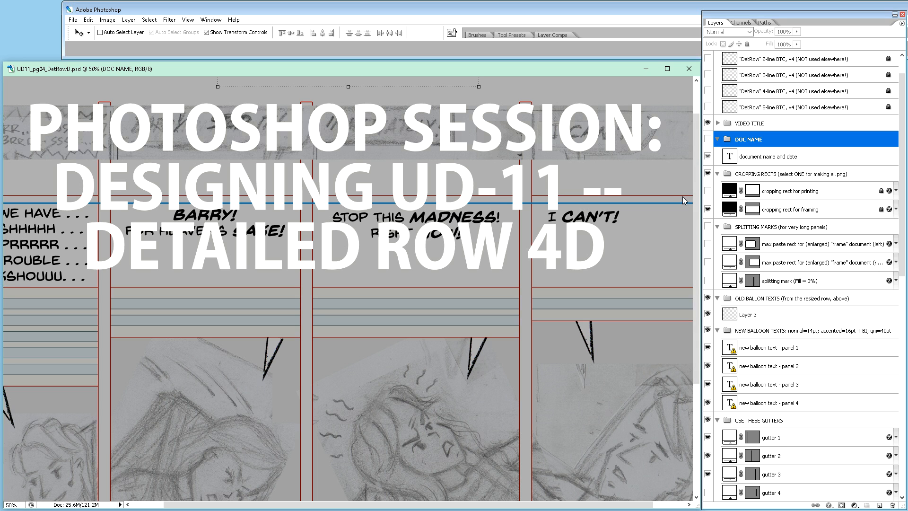
left_click(708, 139)
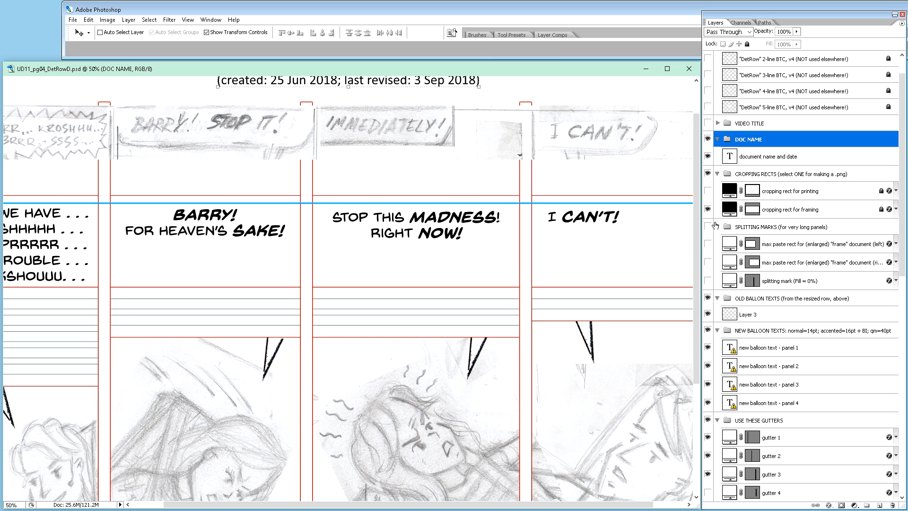
Step: Set the last revised date in the document name and date text to 24 Nov 2018
key("ctrl+minus")
key("ctrl+minus")
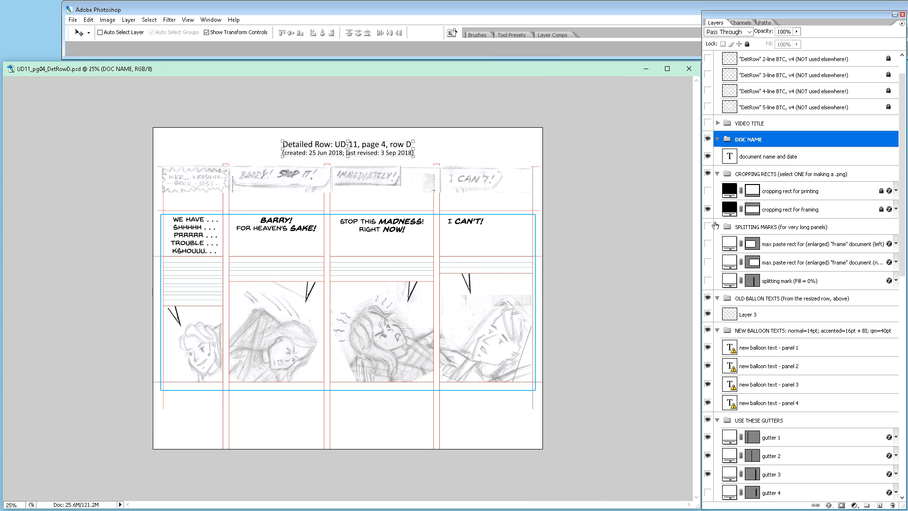
key("ctrl+plus")
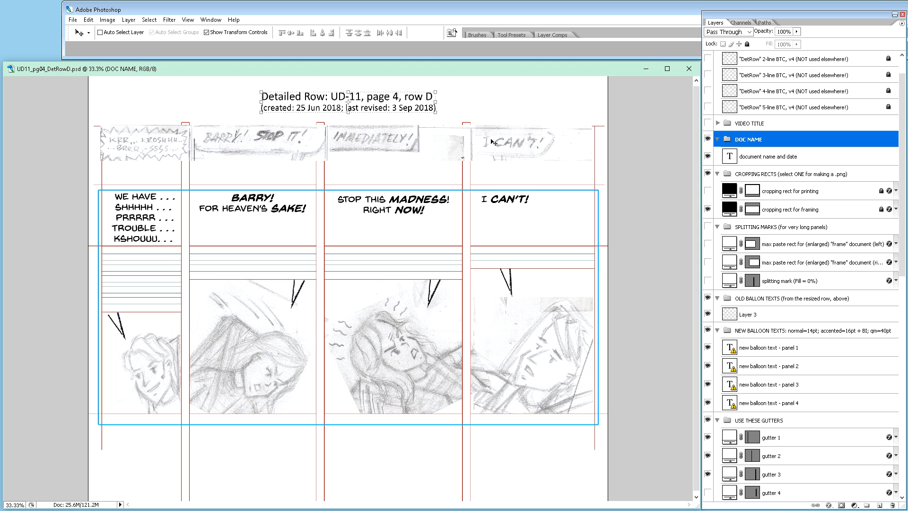
key("t")
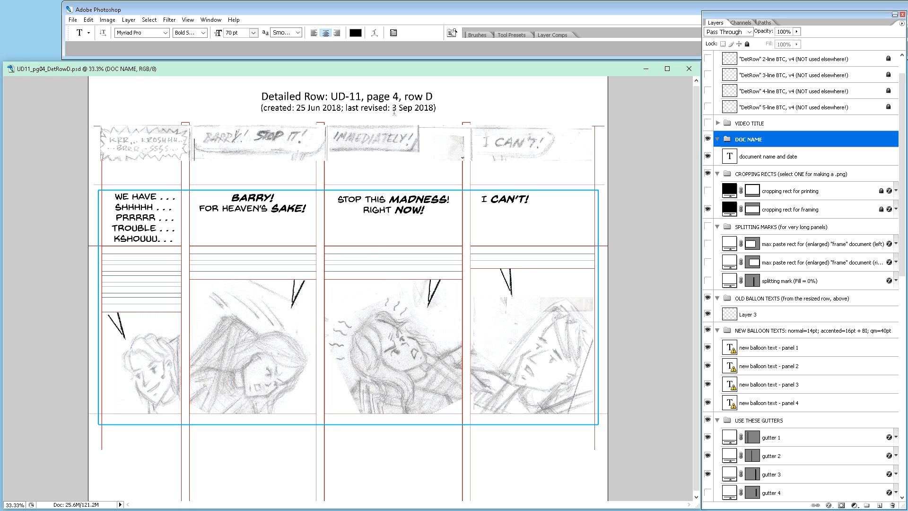
left_click_drag(393, 108, 413, 108)
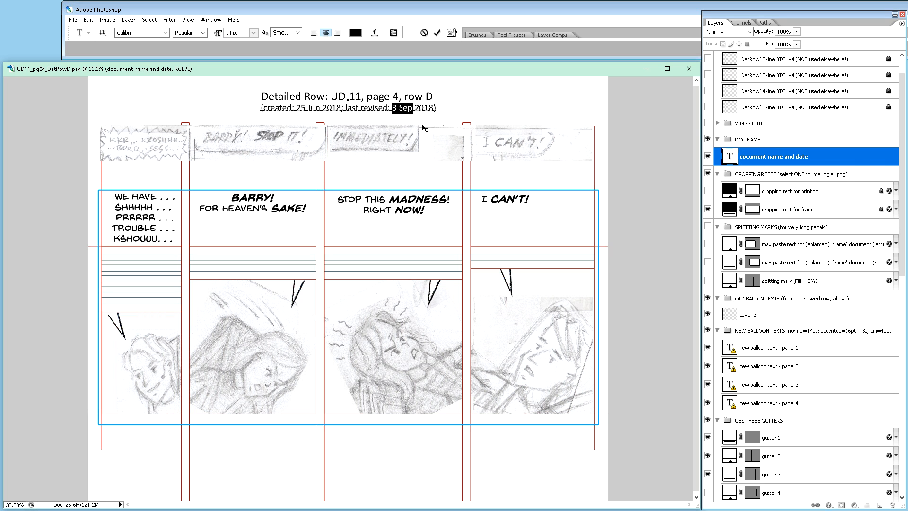
type("24 Nov")
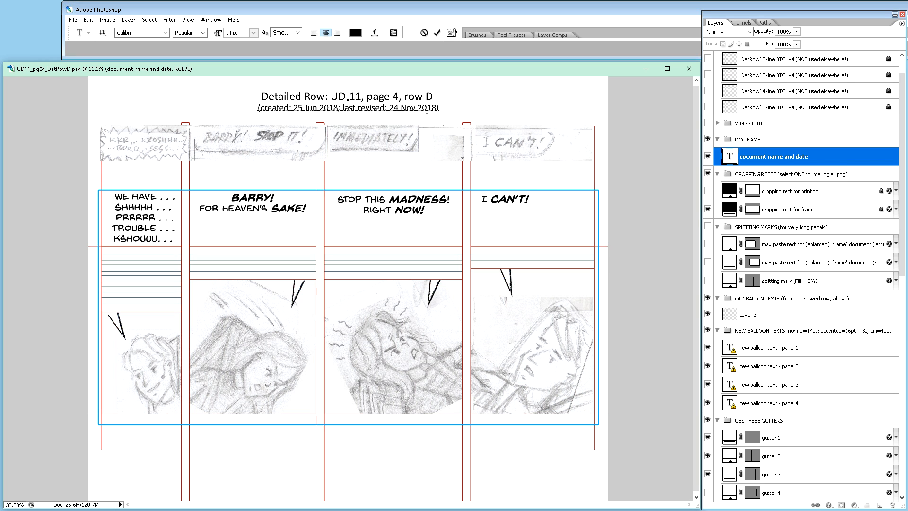
left_click(708, 156)
left_click(708, 157)
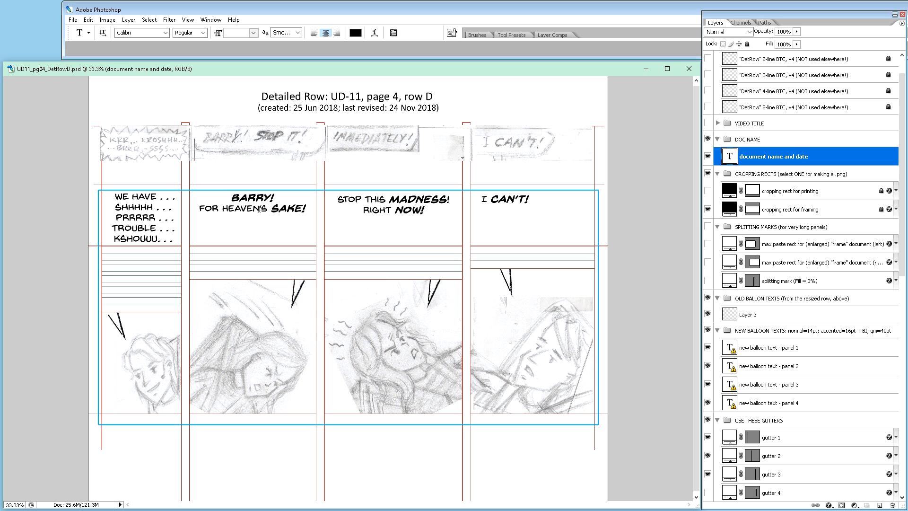
Step: Unlock the 1-line through 5-line 'DetRow' BTC layers in the BALLOON-TEXT COVERAGE (BTC) GUIDES group
scroll(302, 223, "down", 1)
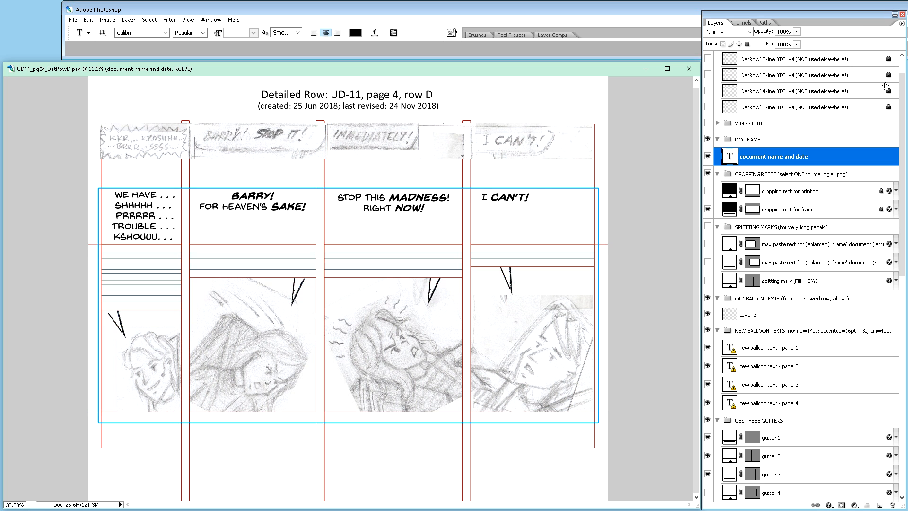
scroll(901, 71, "up", 2)
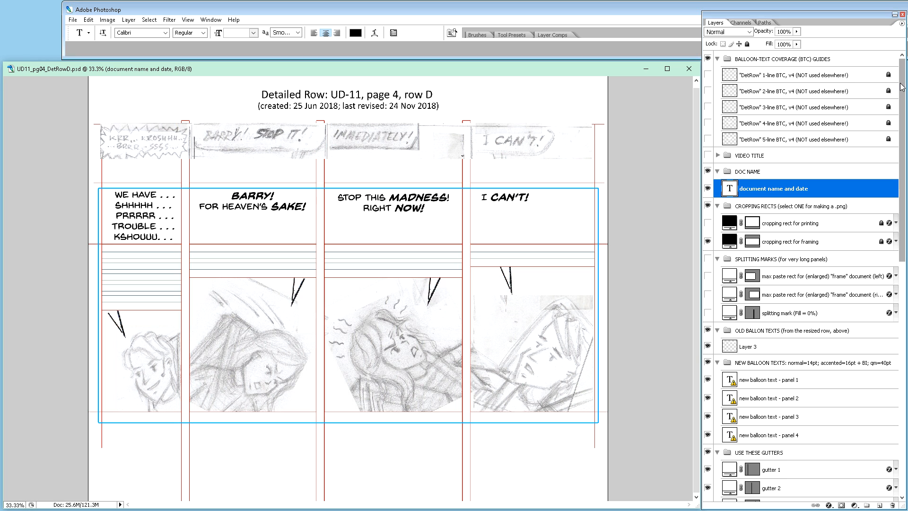
left_click(782, 59)
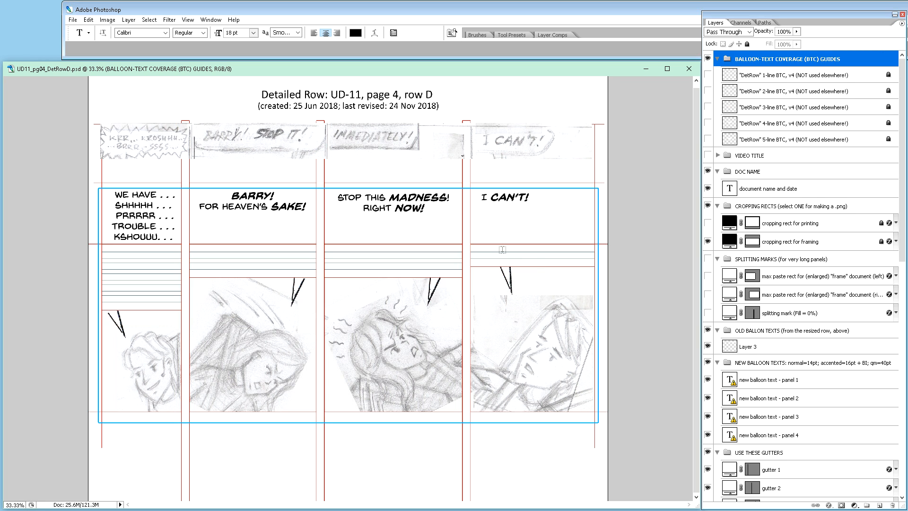
left_click(808, 75)
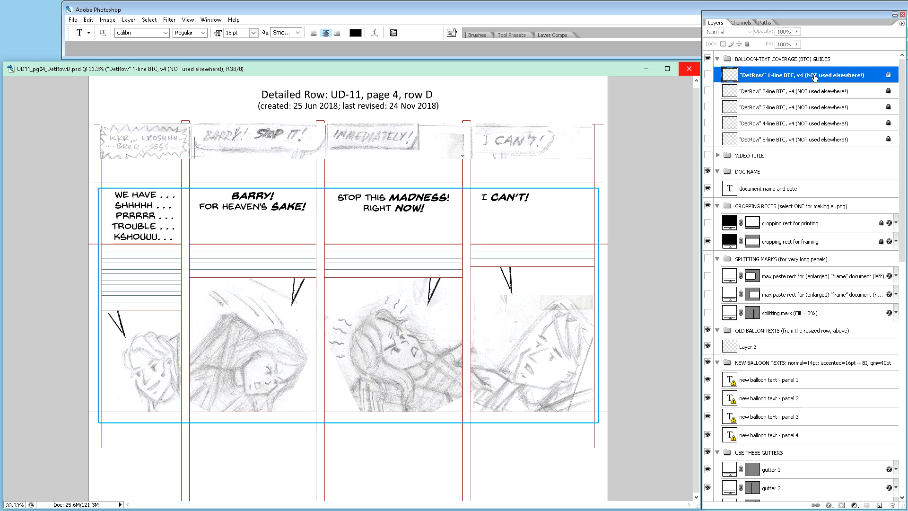
key("slash")
left_click(838, 93)
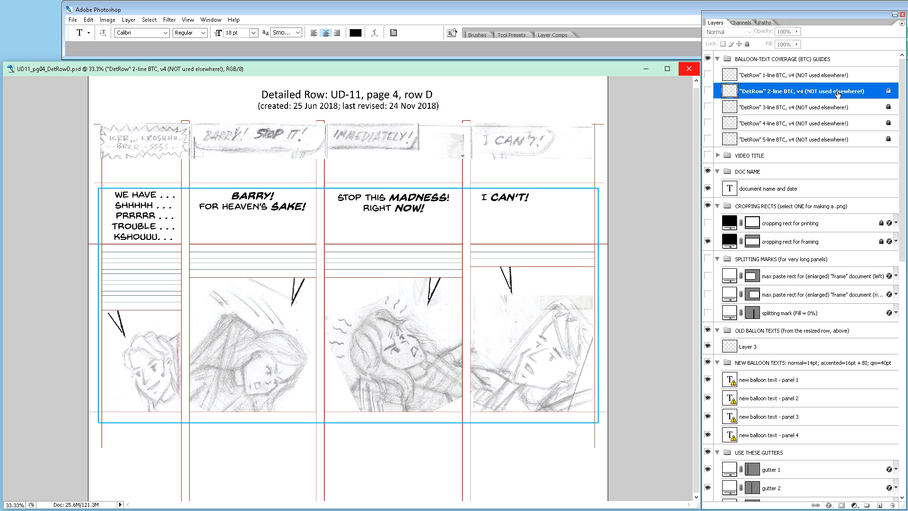
key("slash")
left_click(838, 109)
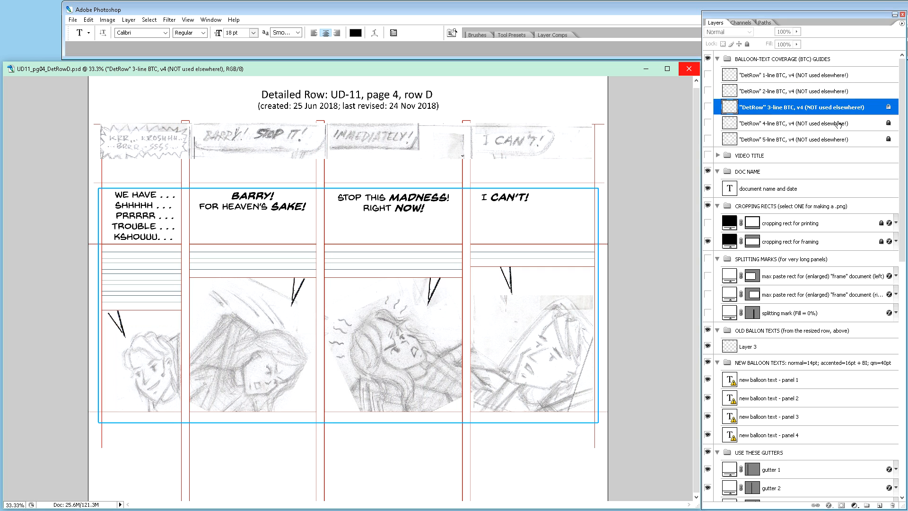
key("slash")
left_click(839, 125)
key("slash")
left_click(837, 139)
key("slash")
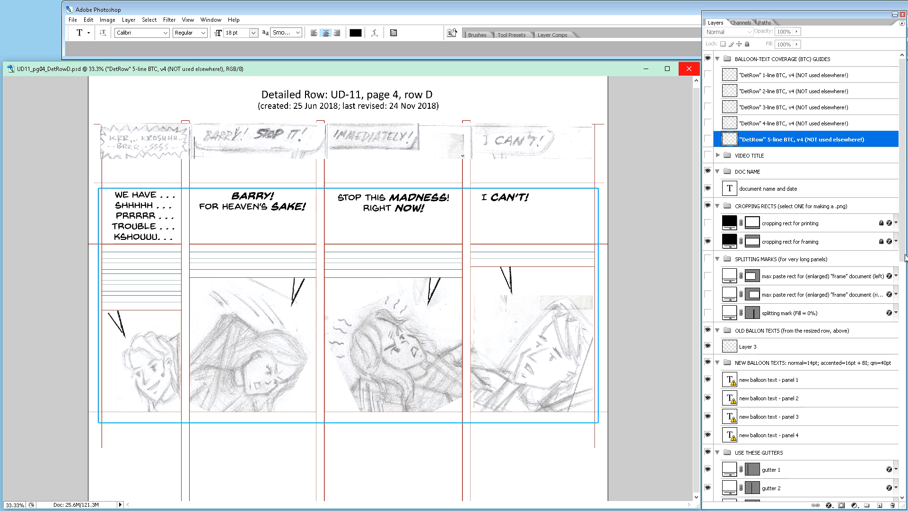
Step: Delete the balloon coverage (with three lines) layer from the PANEL 5 group
left_click_drag(904, 260, 905, 495)
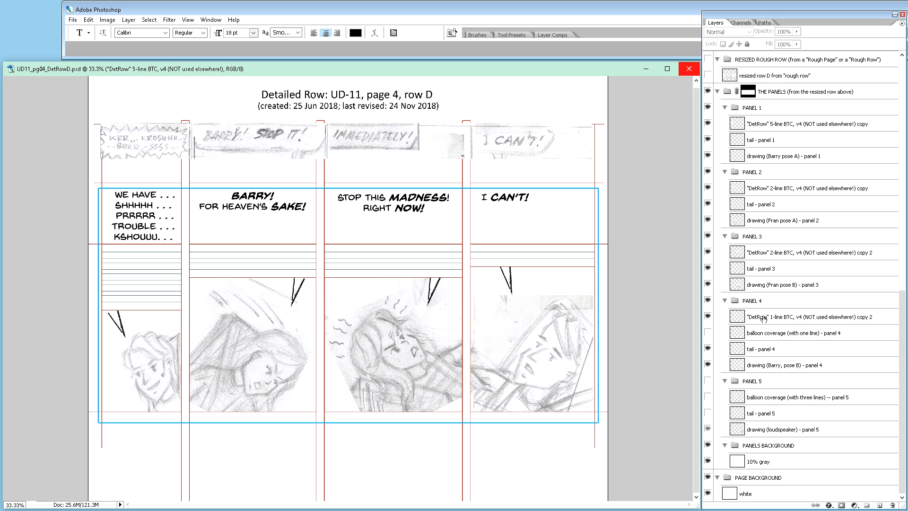
left_click(805, 397)
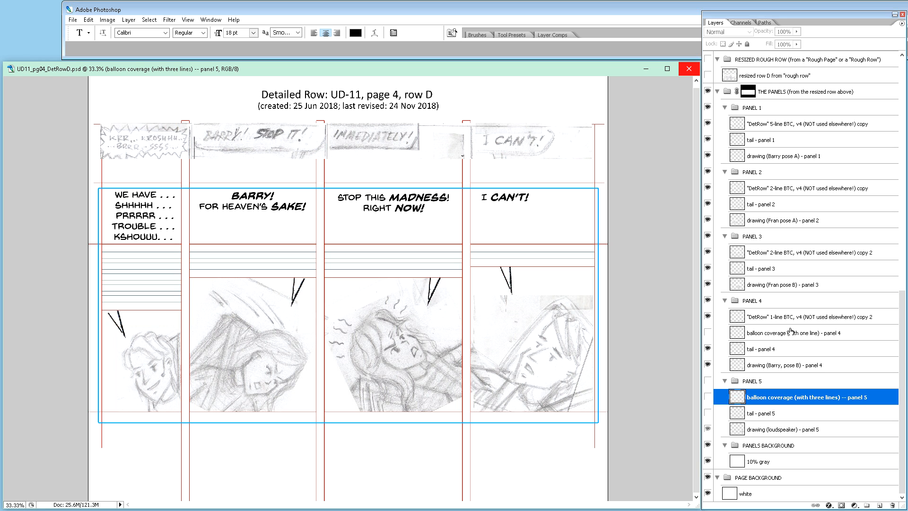
key("v")
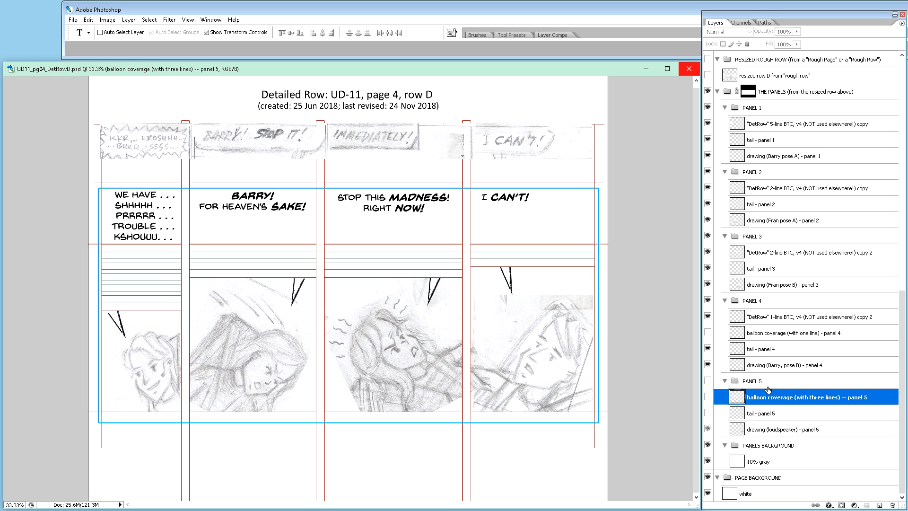
key("Delete")
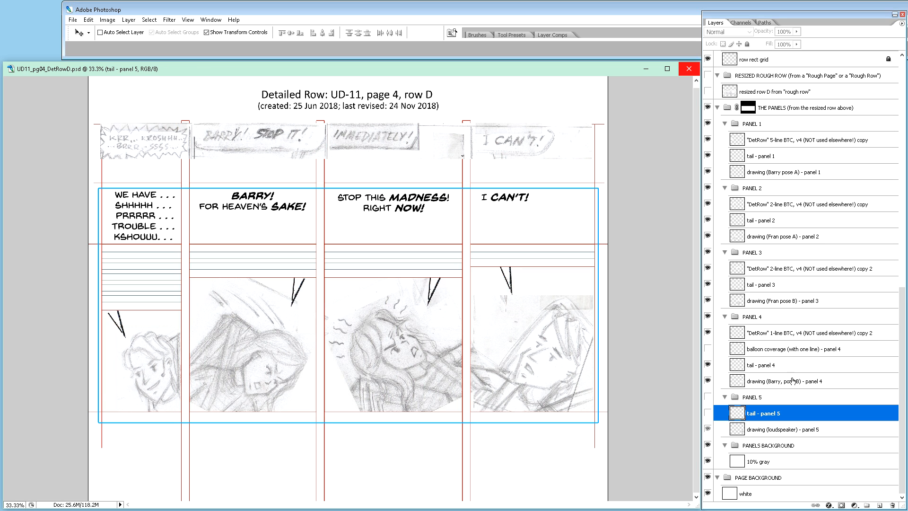
Step: Delete the 'DetRow' BTC v4 copy layers from the PANEL 4, PANEL 3, PANEL 2 and PANEL 1 groups
left_click(803, 331)
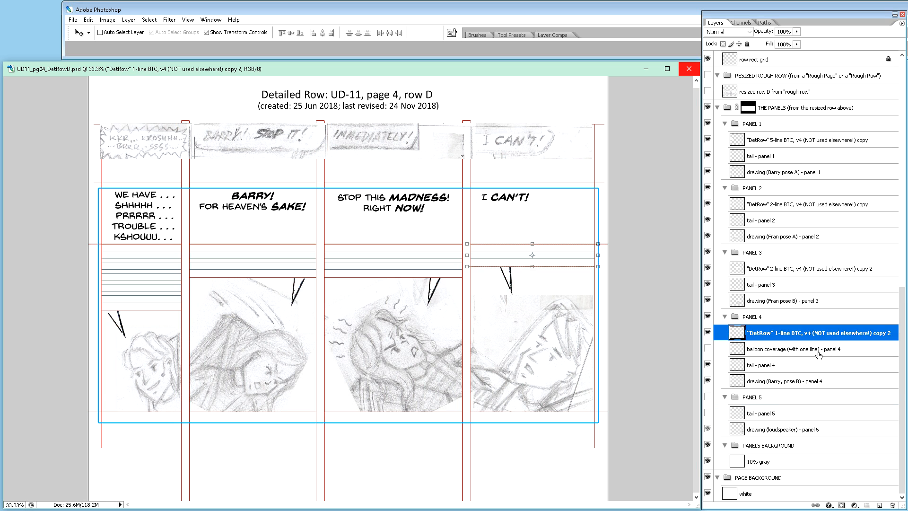
key("Delete")
left_click(796, 289)
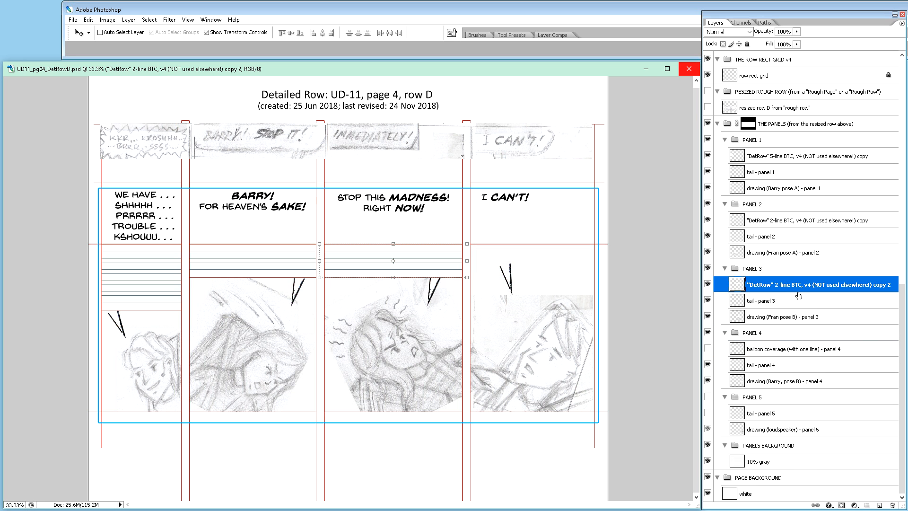
key("Delete")
left_click(782, 239)
key("Delete")
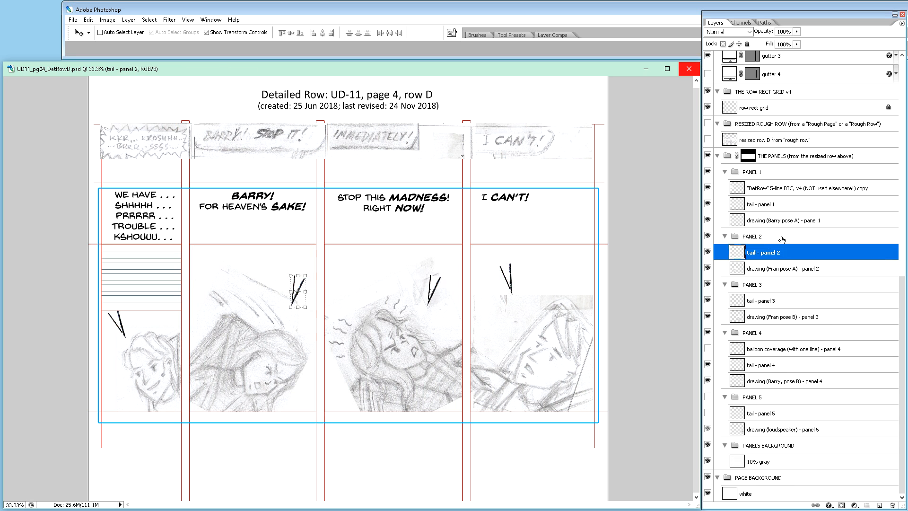
left_click(780, 189)
key("Delete")
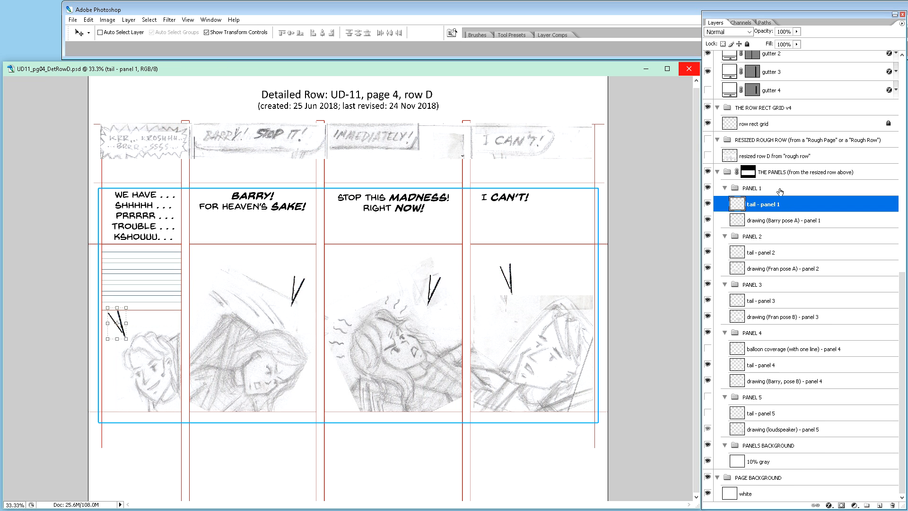
Step: Delete the BALLOON-TEXT COVERAGE (BTC) GUIDES group together with its 1-line through 5-line 'DetRow' BTC v4 layers
left_click(905, 81)
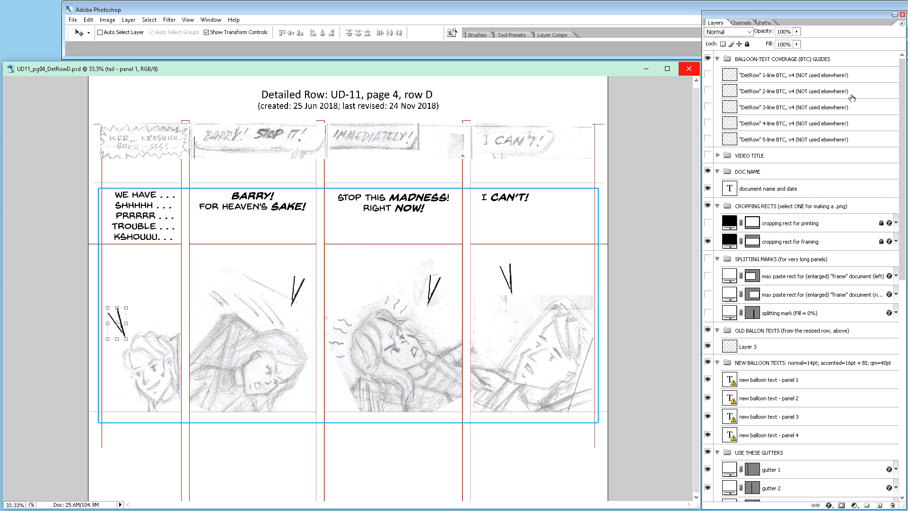
left_click(795, 61)
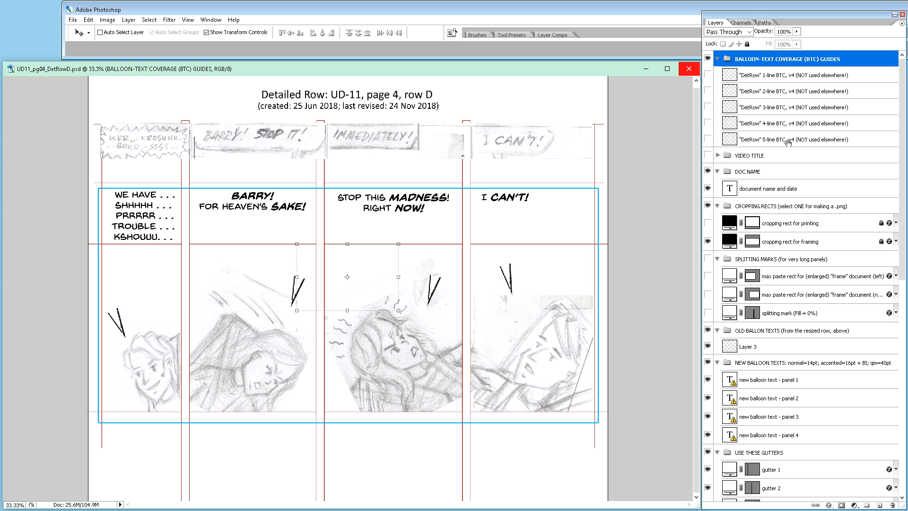
left_click(788, 142)
left_click(787, 60, "shift")
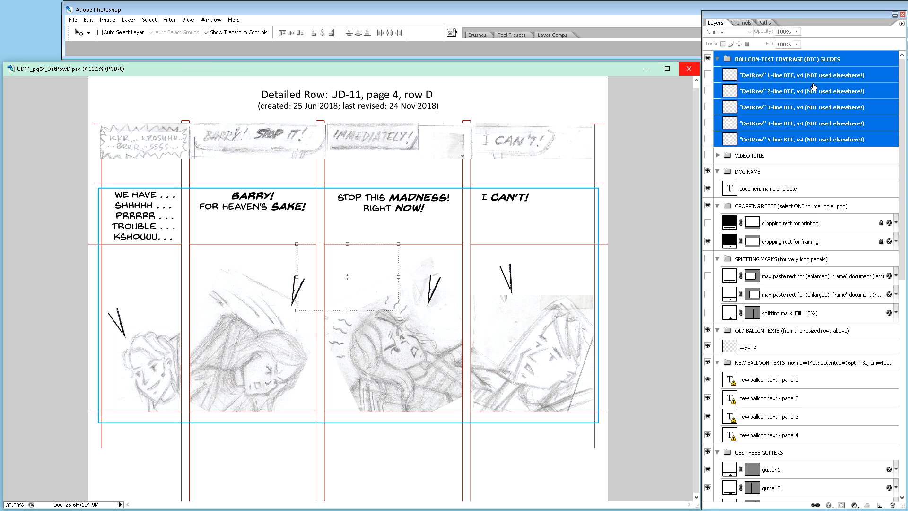
key("Delete")
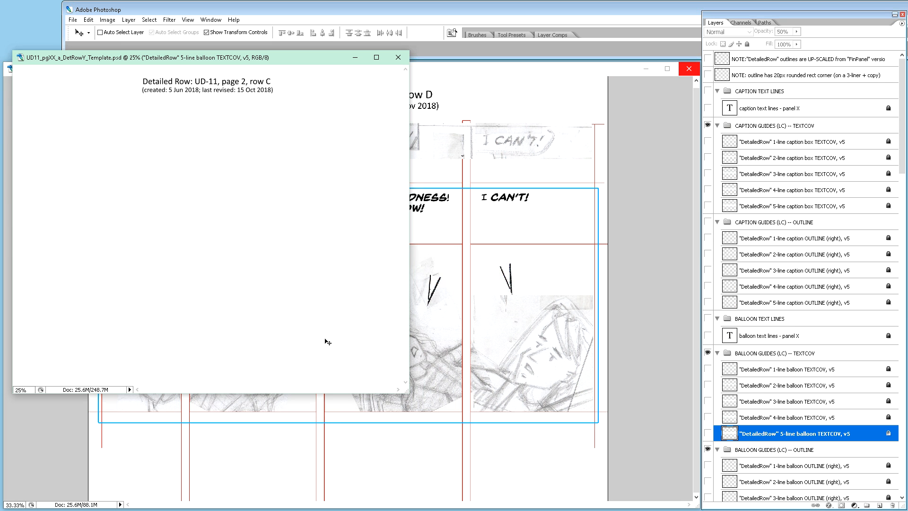
Step: Duplicate the template's layers from the NOTE layers through the TAILS FOR BALLOONS group into UD11_pg04_DetRowD.psd
left_click_drag(241, 58, 247, 32)
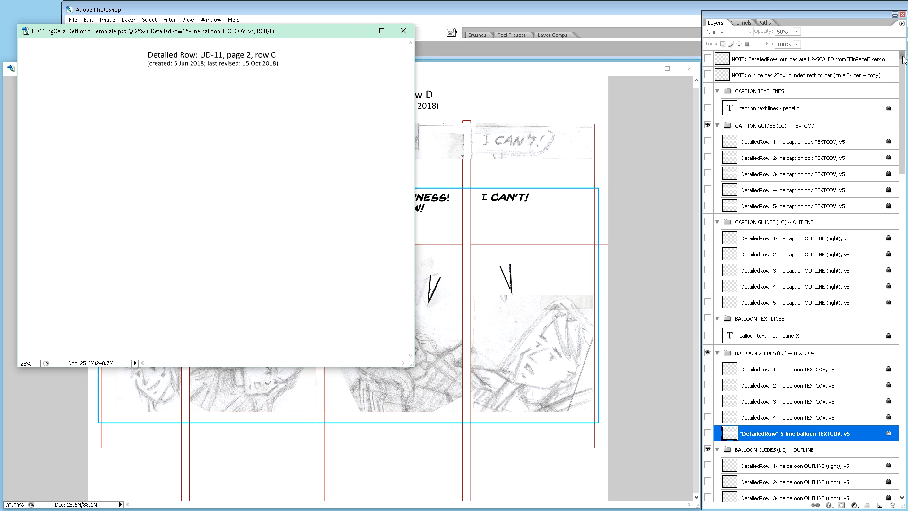
left_click(783, 63)
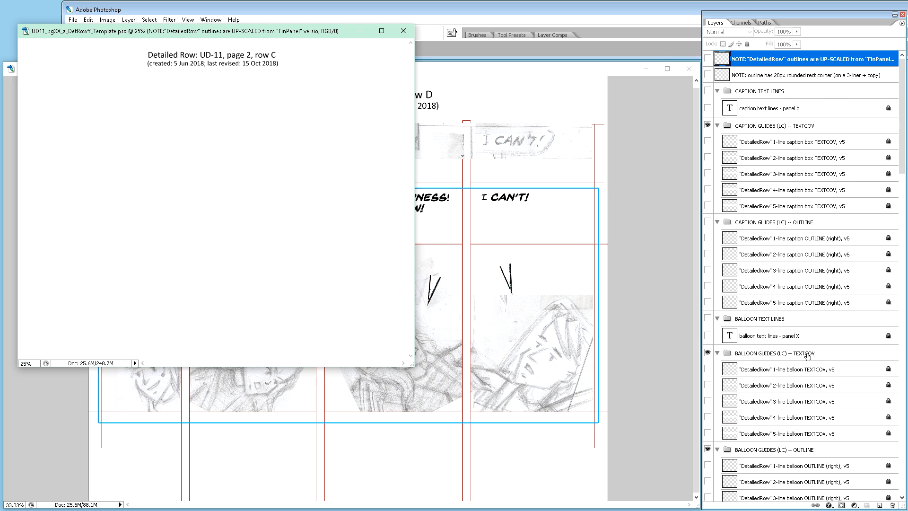
scroll(808, 356, "down", 5)
scroll(808, 353, "down", 6)
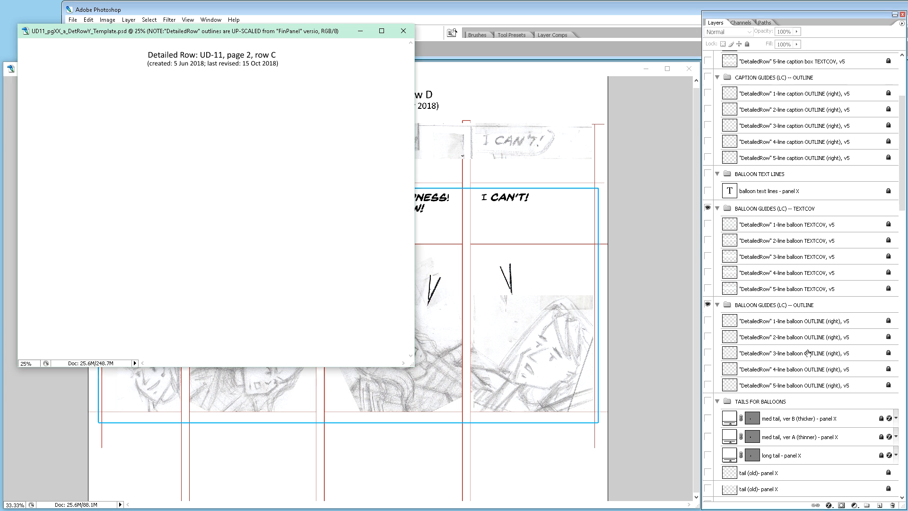
left_click(798, 441, "shift")
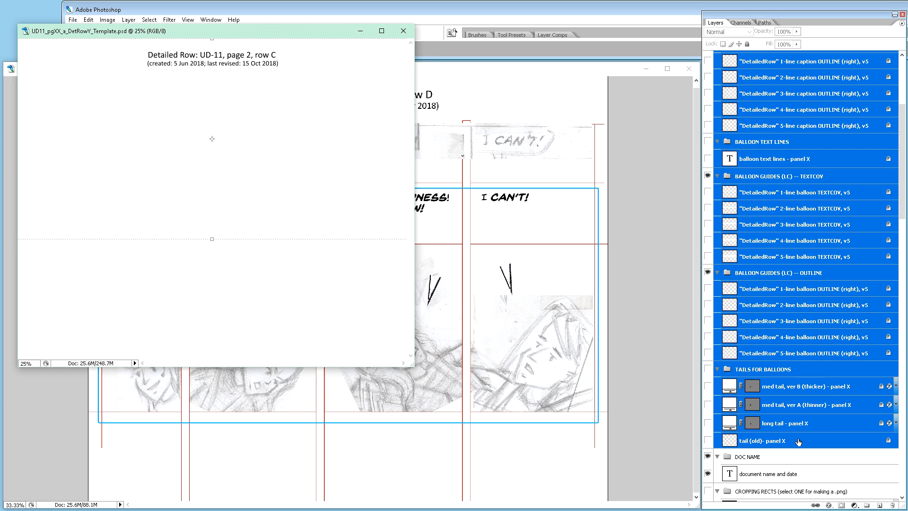
right_click(824, 195)
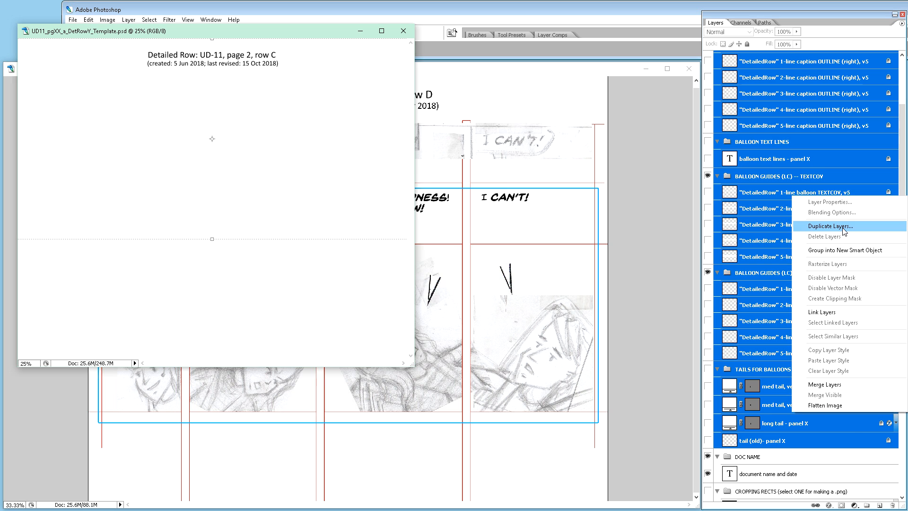
left_click(844, 230)
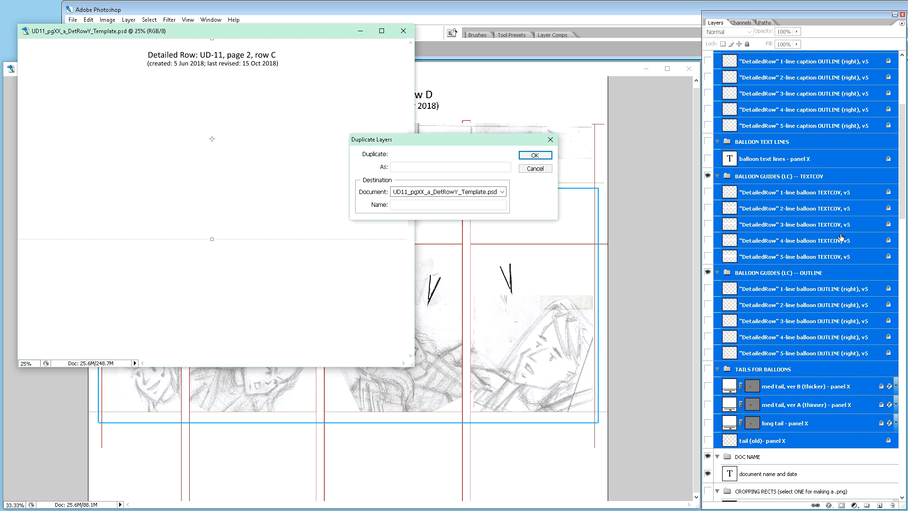
left_click(503, 192)
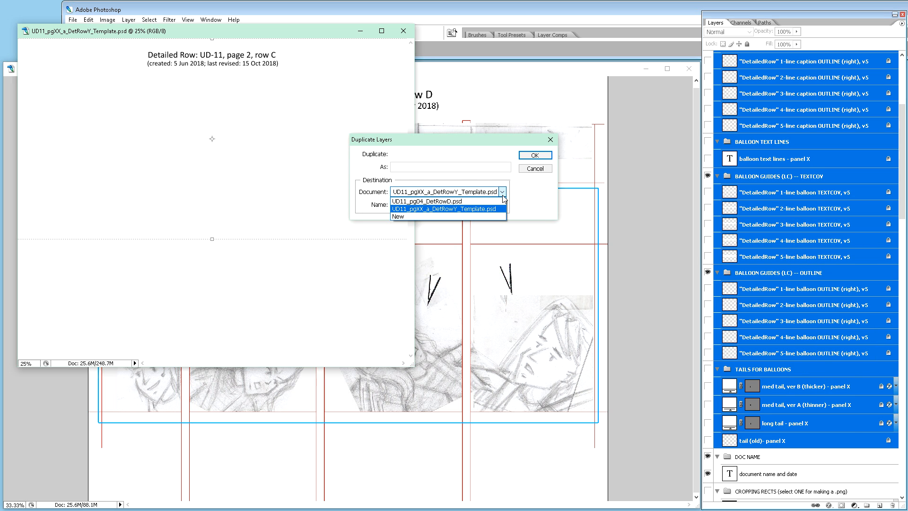
left_click(451, 203)
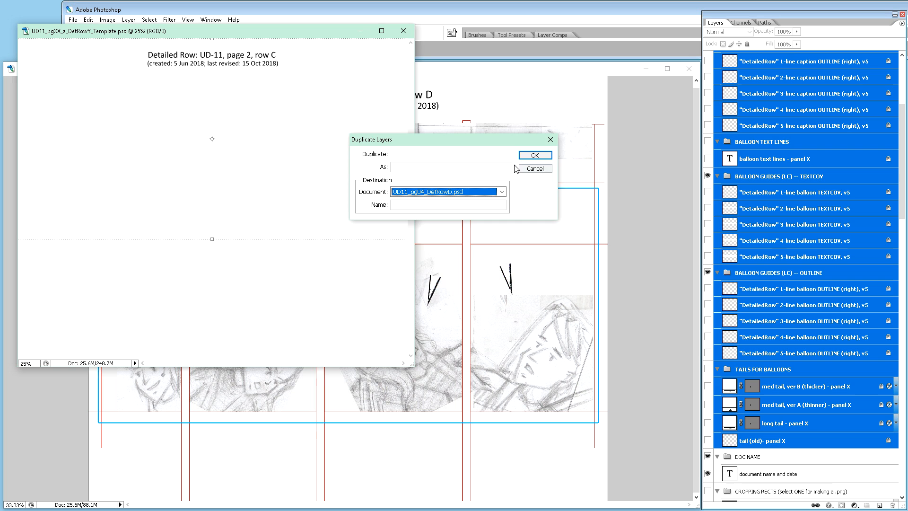
left_click(536, 155)
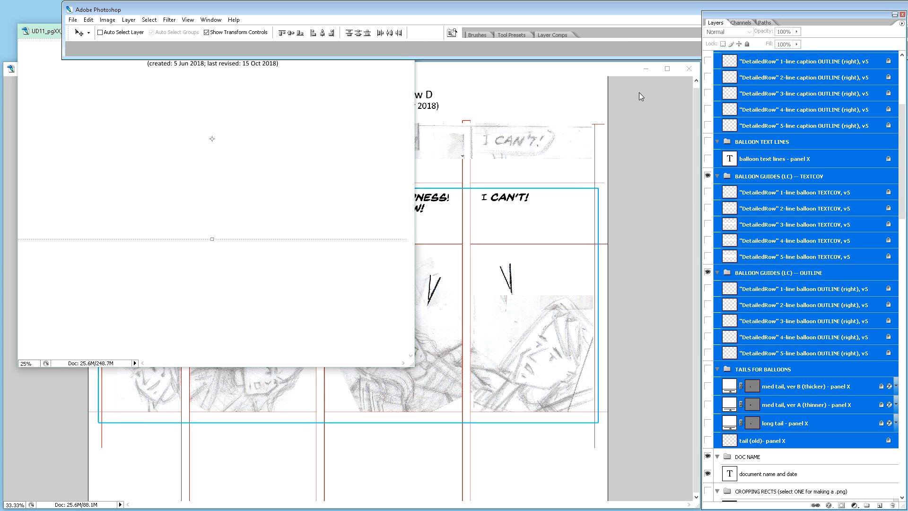
Step: Switch to UD11_pg04_DetRowD.psd, deselect the copied layers by selecting the VIDEO TITLE group, and examine the layer stack
left_click(613, 68)
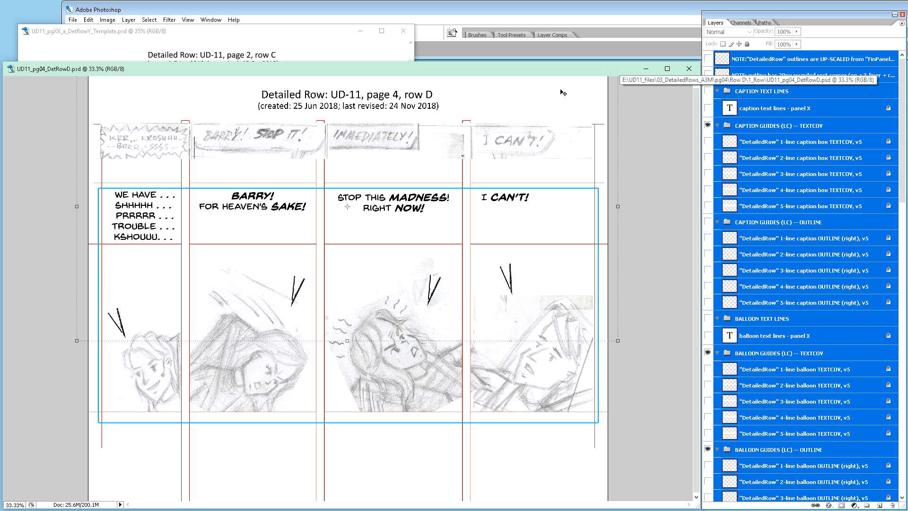
scroll(817, 128, "down", 5)
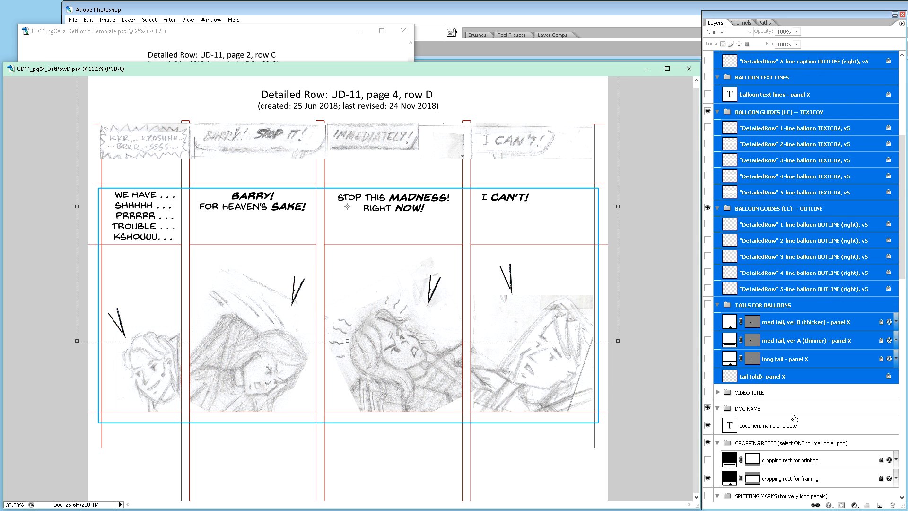
left_click(755, 395)
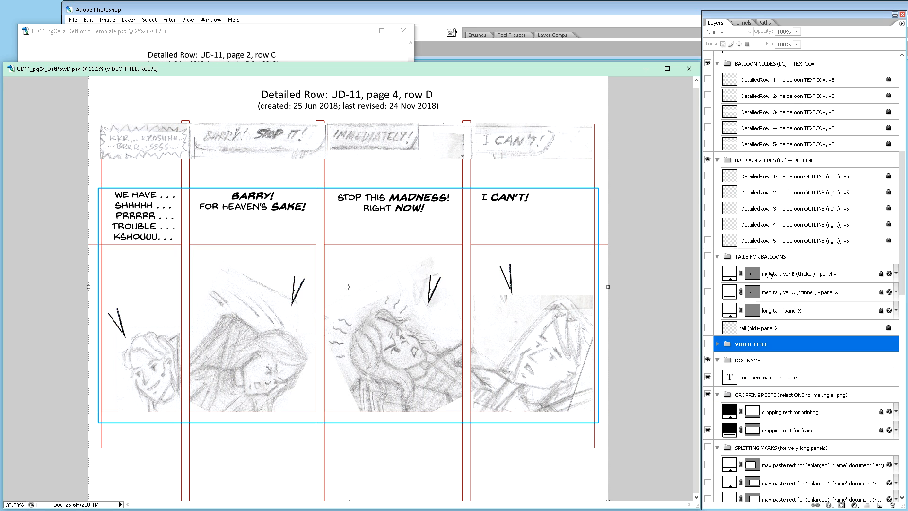
scroll(769, 273, "down", 5)
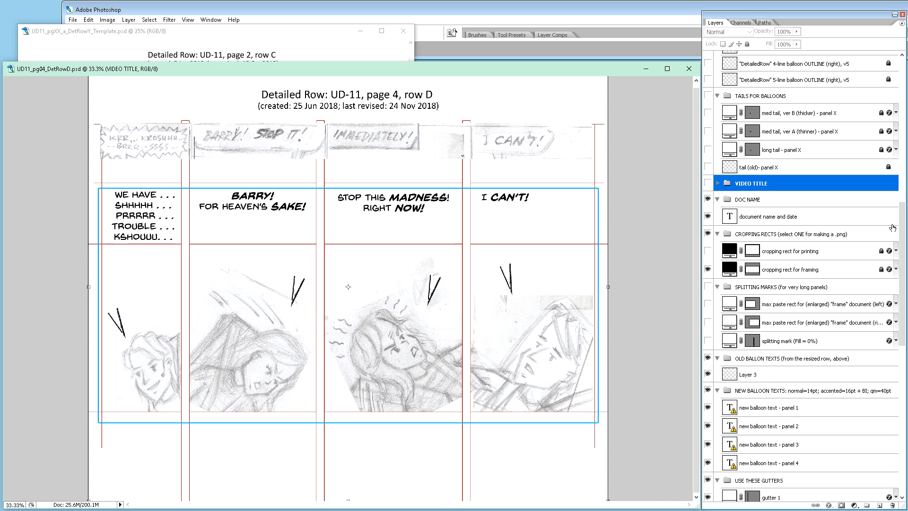
left_click_drag(903, 228, 825, 64)
left_click(903, 61)
left_click(904, 61)
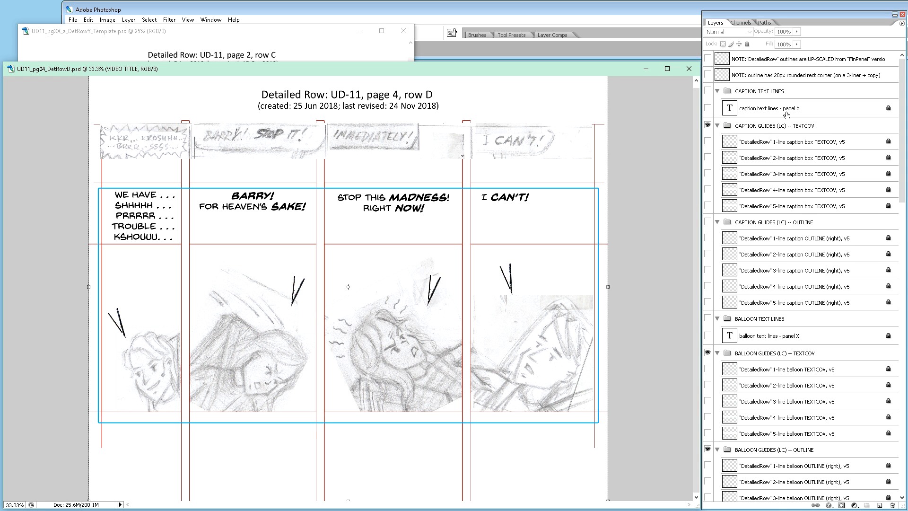
Step: Isolate the 'caption text lines - panel X' layer in the CAPTION TEXT LINES group over the white page background layer
left_click(775, 96)
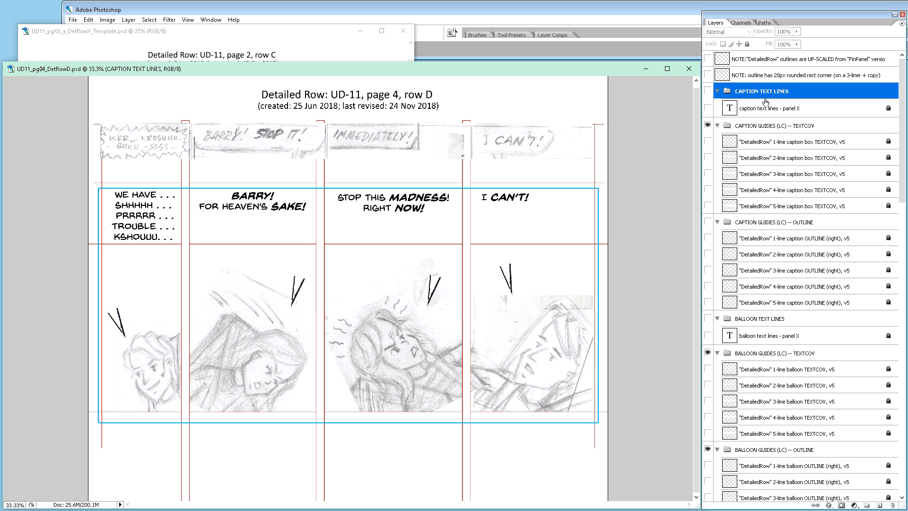
left_click(707, 108)
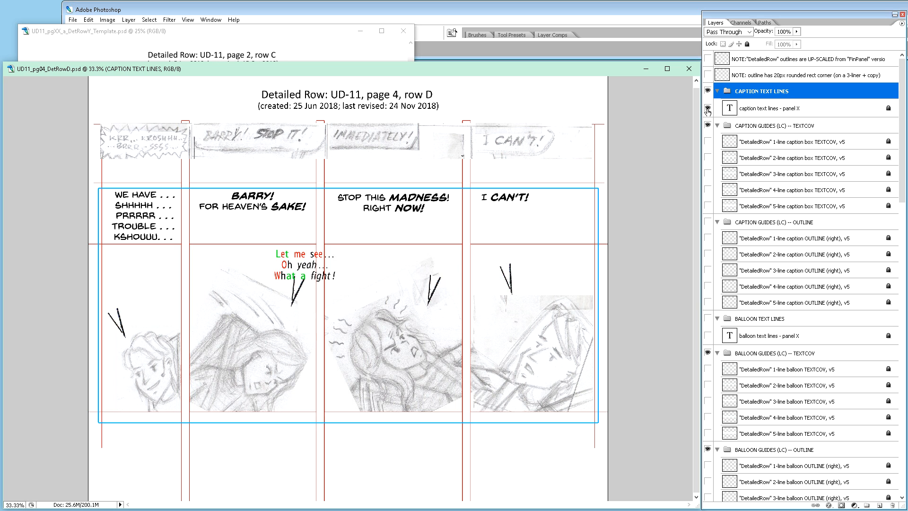
left_click(707, 108, "alt")
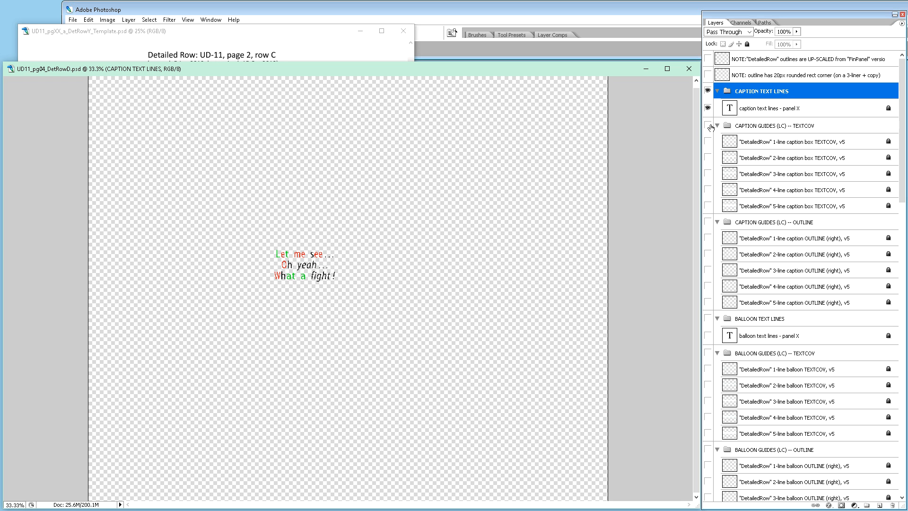
left_click_drag(904, 185, 904, 475)
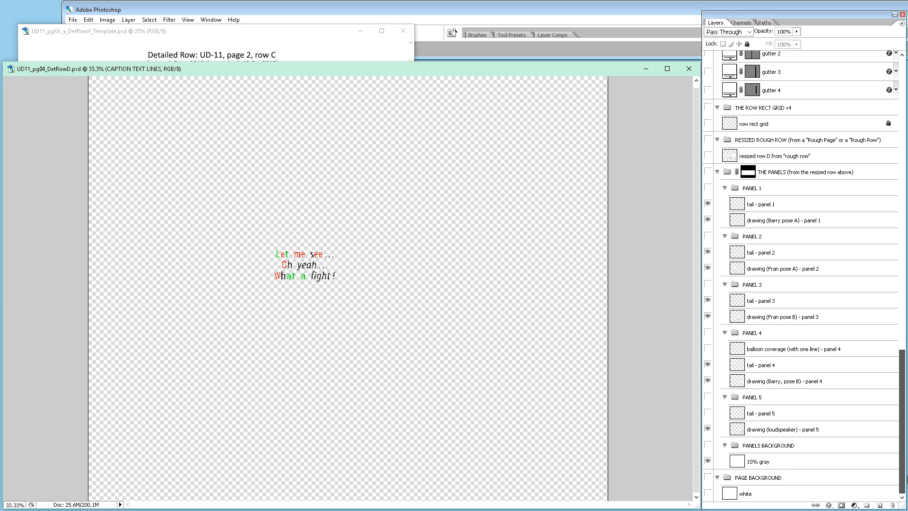
left_click(707, 493)
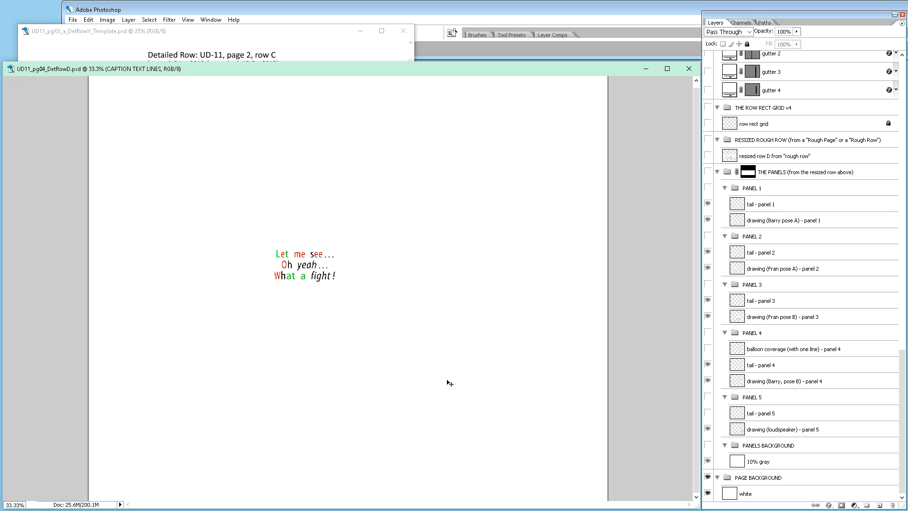
Step: Examine the sample caption text in close-up at 66.7% zoom, centred in the document view
key("ctrl+plus")
key("ctrl+plus")
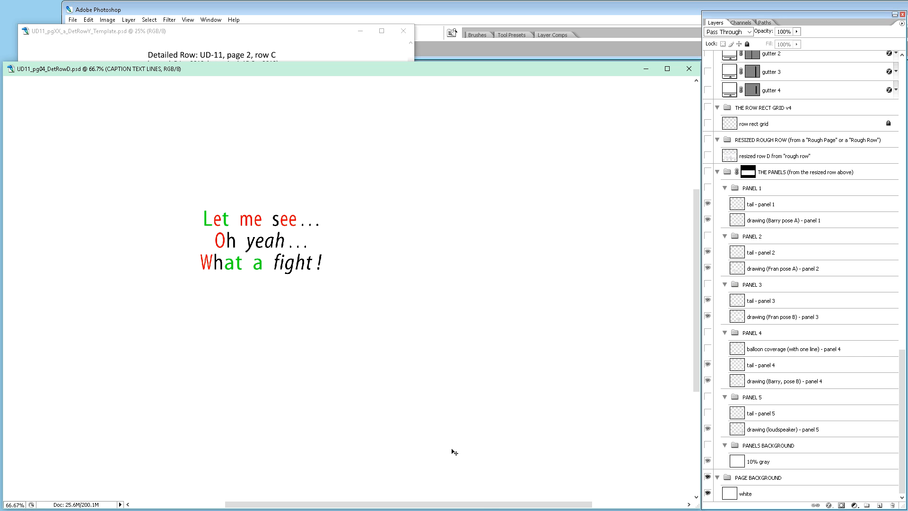
left_click_drag(481, 506, 427, 508)
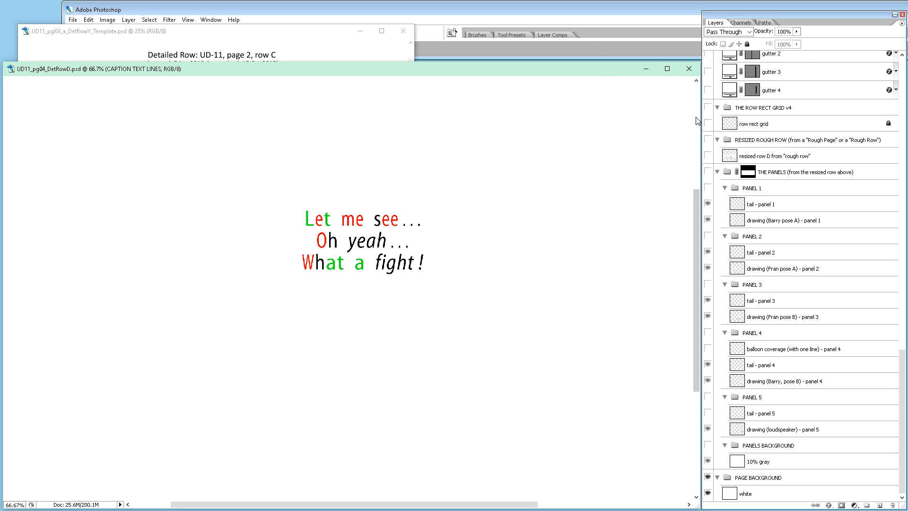
left_click_drag(697, 202, 700, 176)
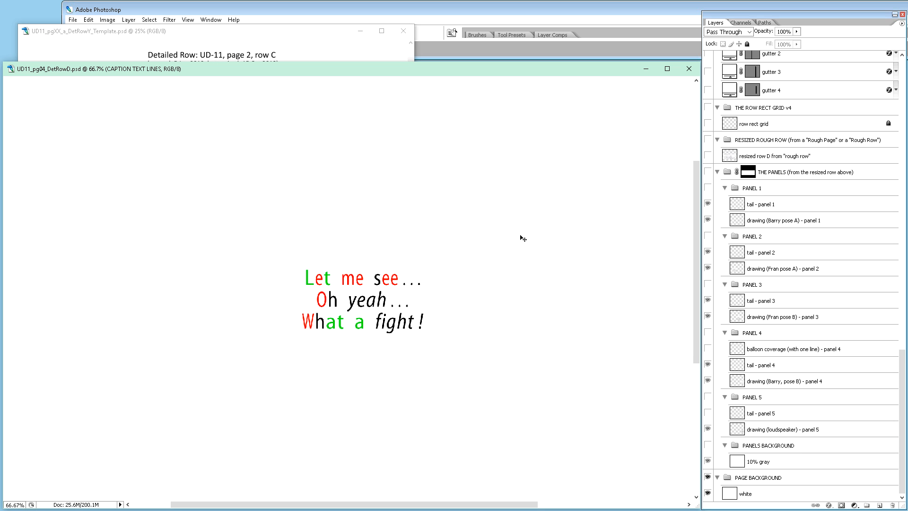
scroll(522, 238, "up", 1)
scroll(522, 238, "down", 5)
scroll(523, 238, "up", 4)
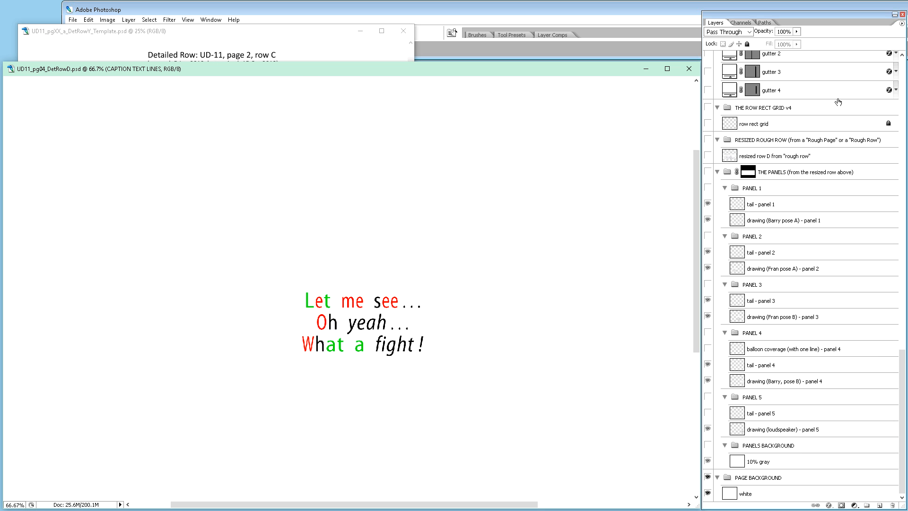
scroll(901, 64, "up", 10)
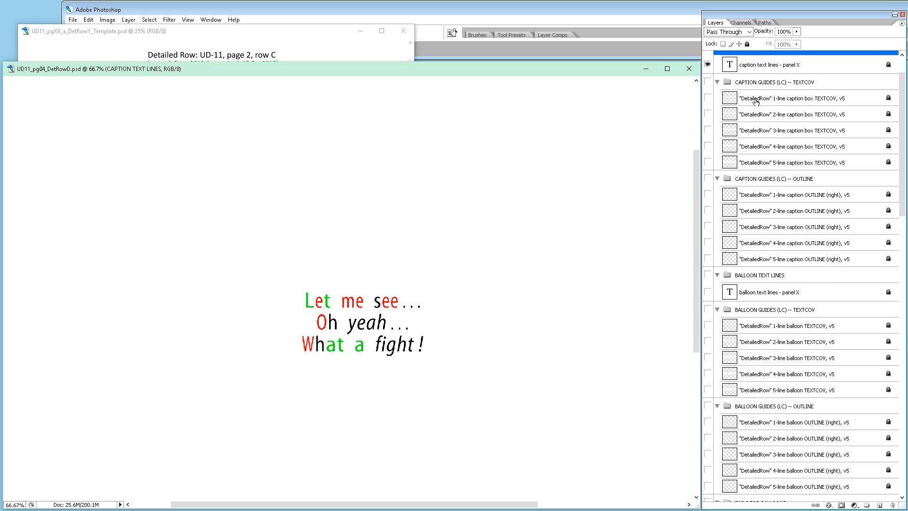
Step: Hide the 'caption text lines - panel X' layer and show the 'balloon text lines - panel X' layer in BALLOON TEXT LINES
left_click(707, 65)
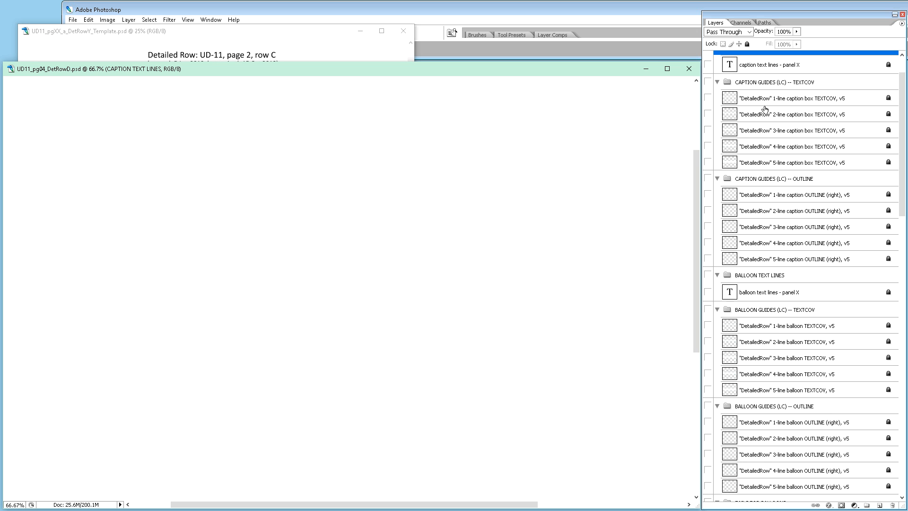
scroll(764, 109, "down", 3)
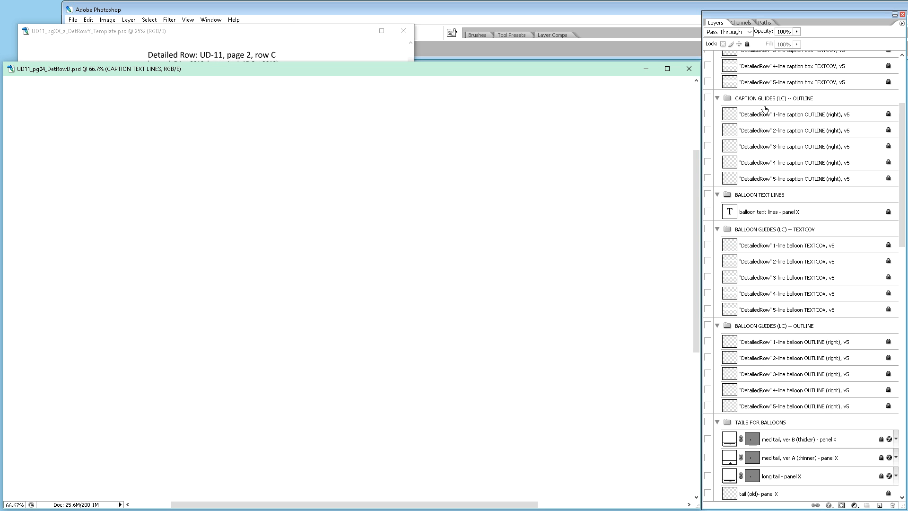
scroll(765, 108, "down", 4)
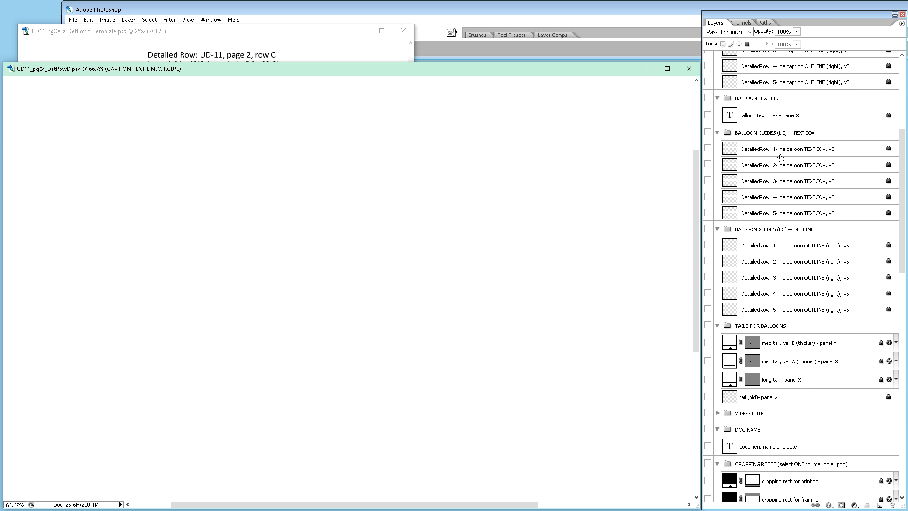
scroll(781, 151, "up", 9)
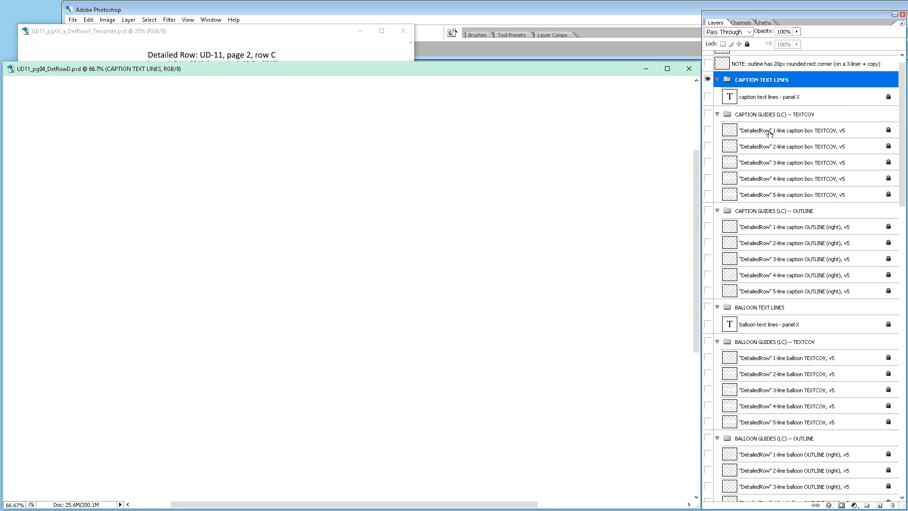
scroll(715, 108, "down", 3)
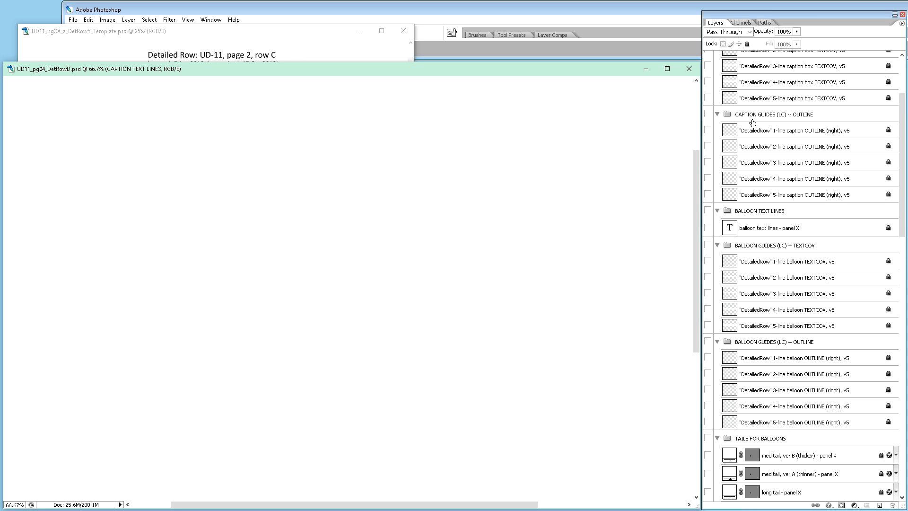
left_click(708, 228)
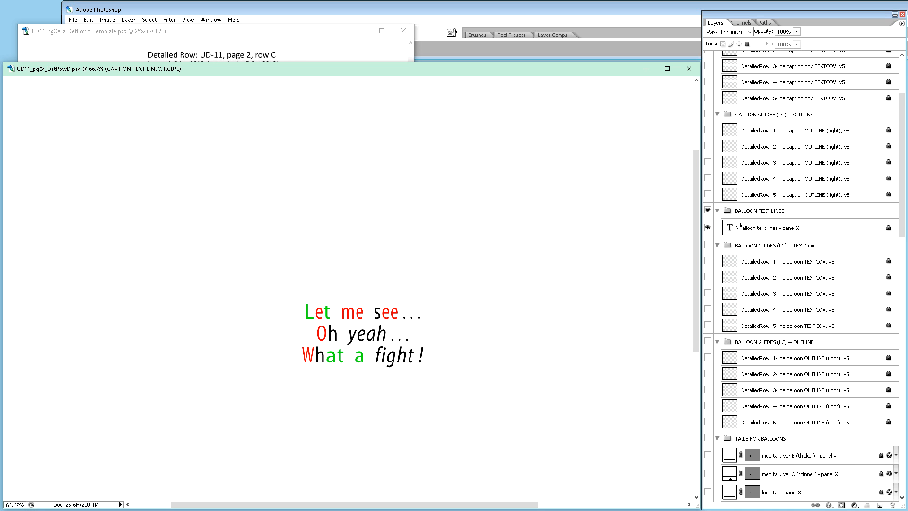
scroll(708, 228, "up", 3)
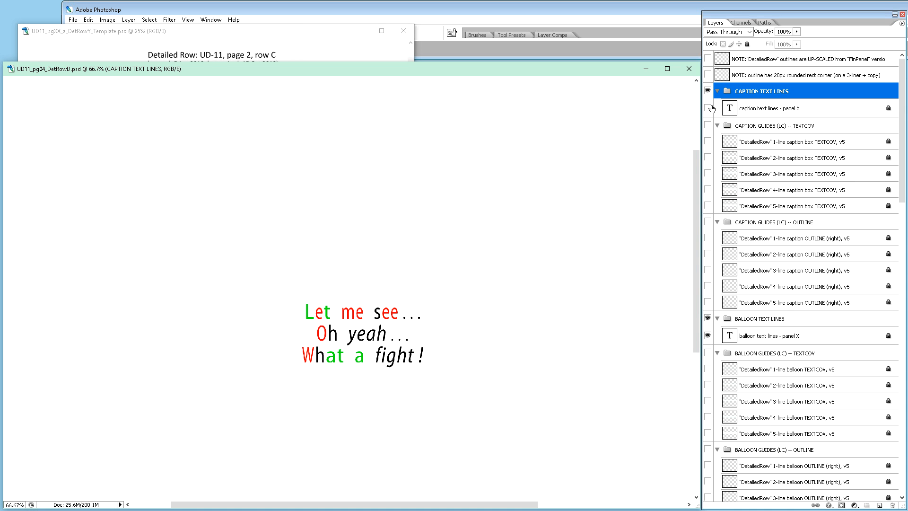
Step: Show the 'caption text lines - panel X' layer and compare its position with the 'balloon text lines - panel X' layer
left_click(708, 109)
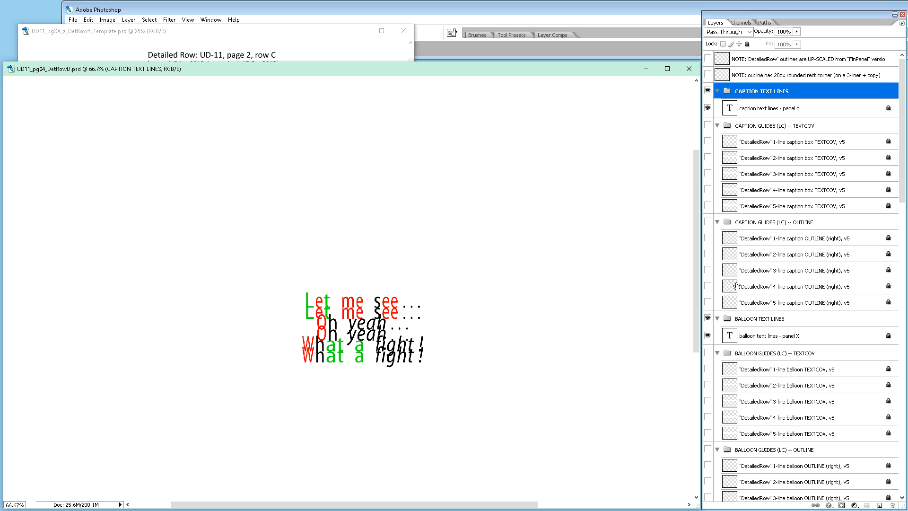
left_click(708, 336)
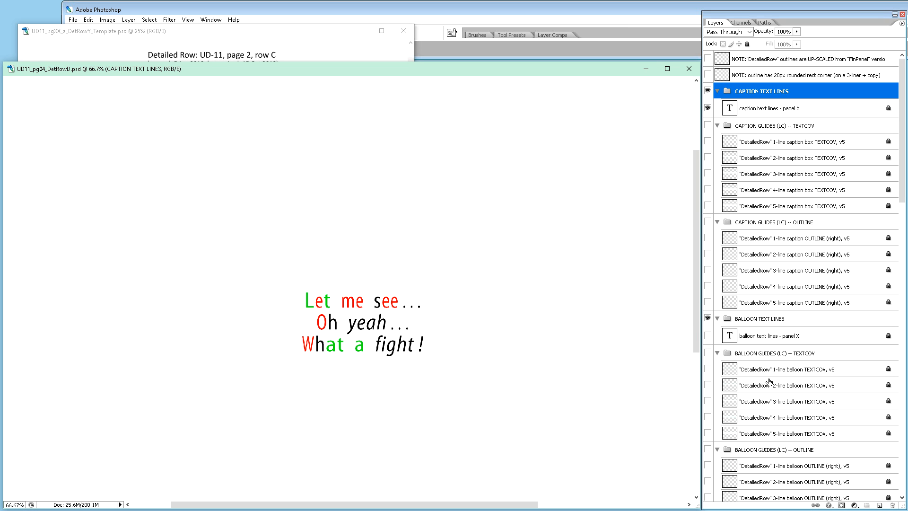
left_click(708, 335)
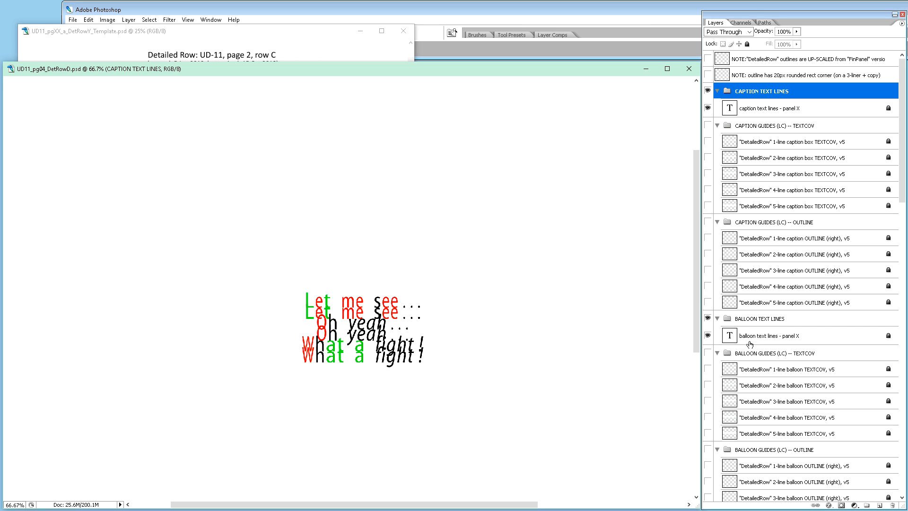
left_click(708, 335)
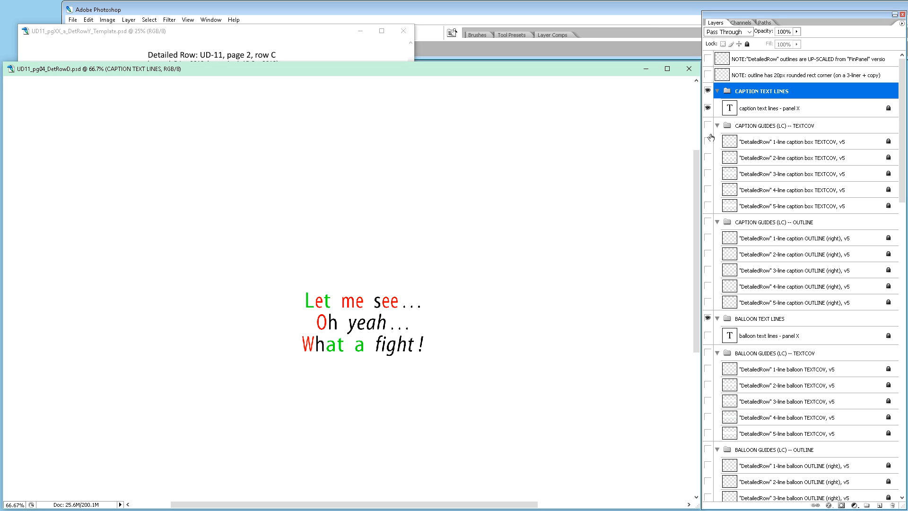
left_click(708, 336)
left_click(300, 306)
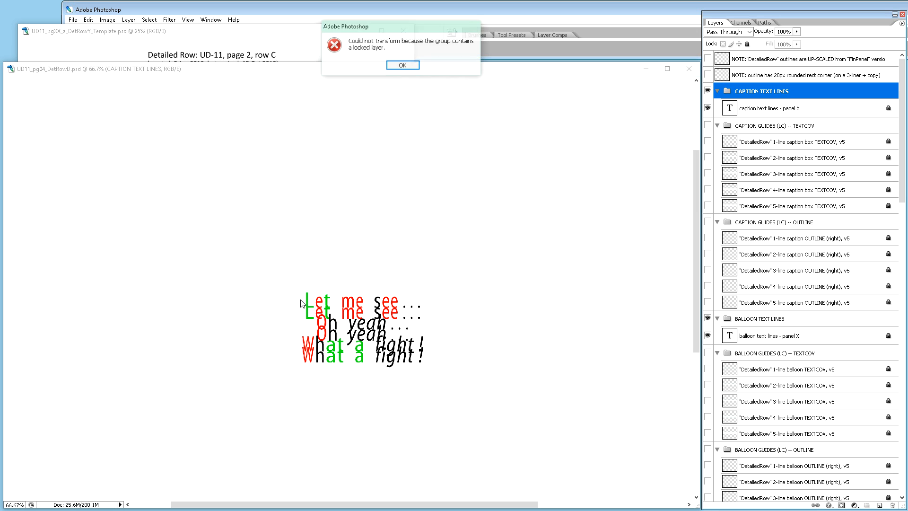
left_click(403, 65)
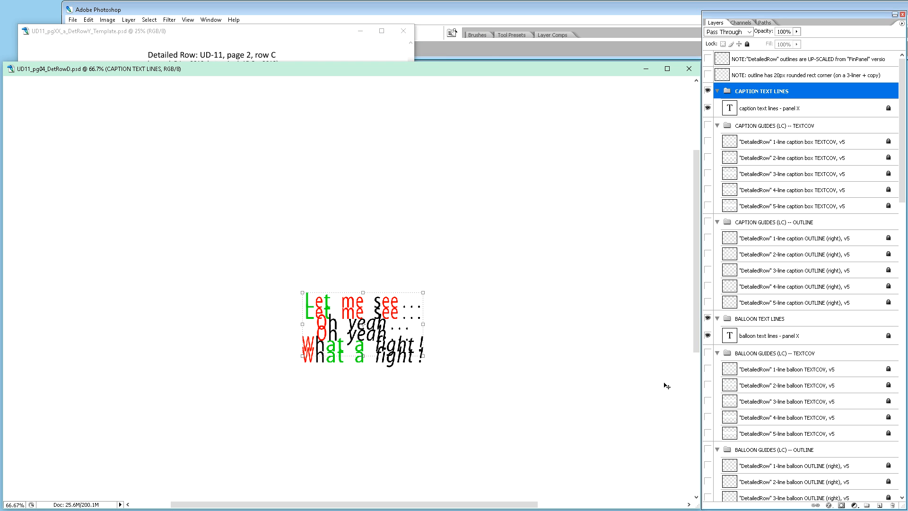
Step: Hide the balloon text lines and preview the 1-line, 2-line and 3-line v5 balloon OUTLINE guides one at a time
scroll(779, 349, "down", 3)
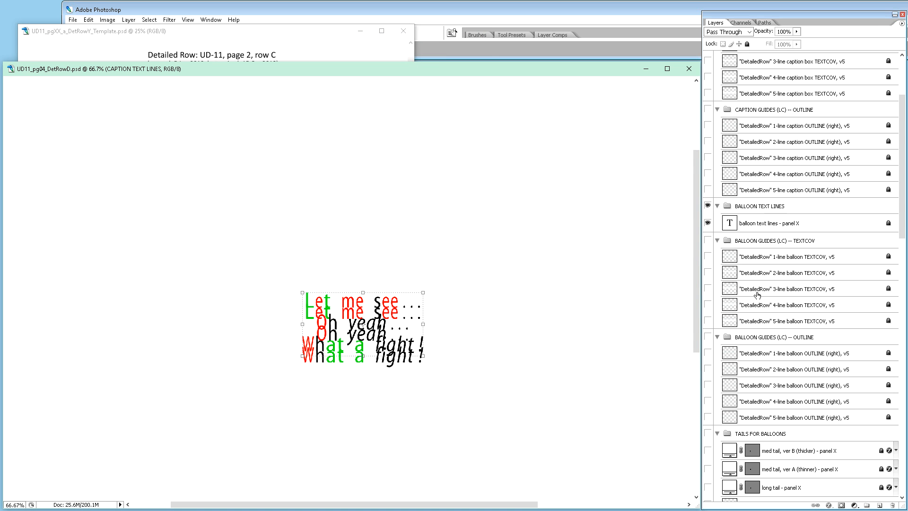
left_click(708, 223)
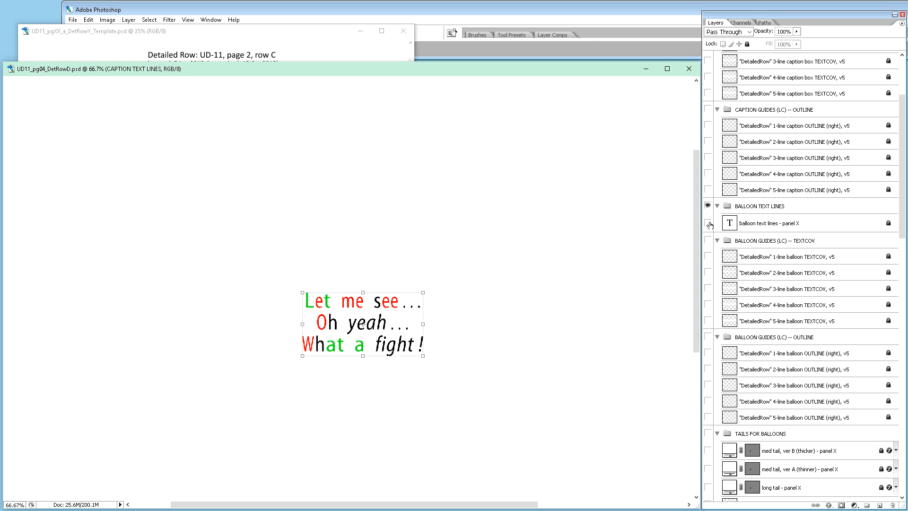
left_click(708, 353)
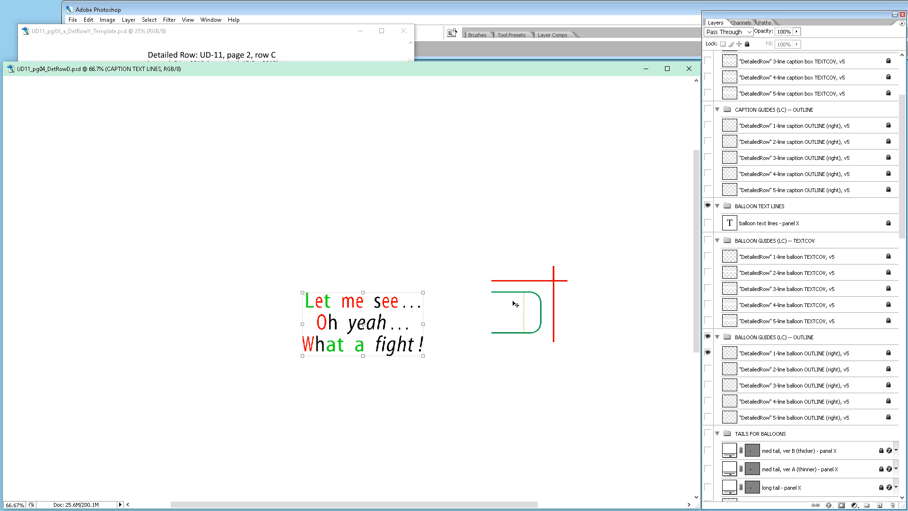
left_click(708, 353)
left_click(708, 369)
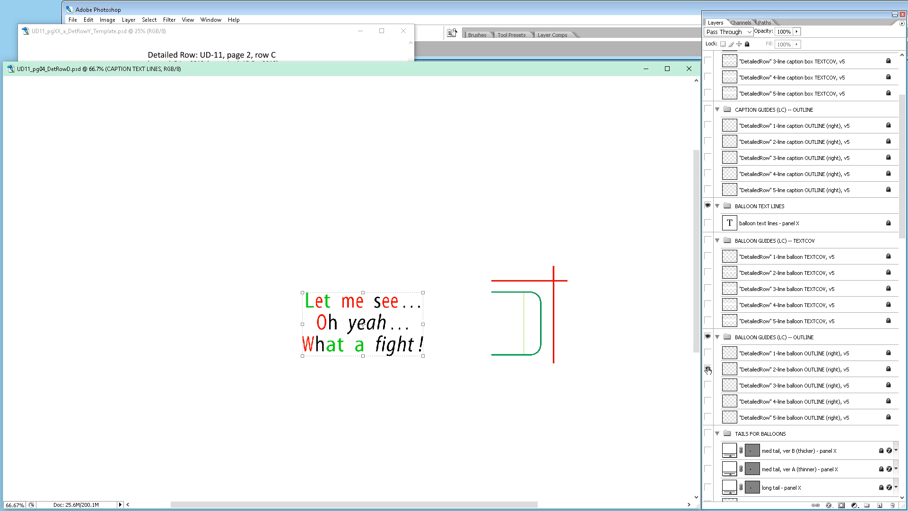
left_click(708, 369)
left_click(707, 386)
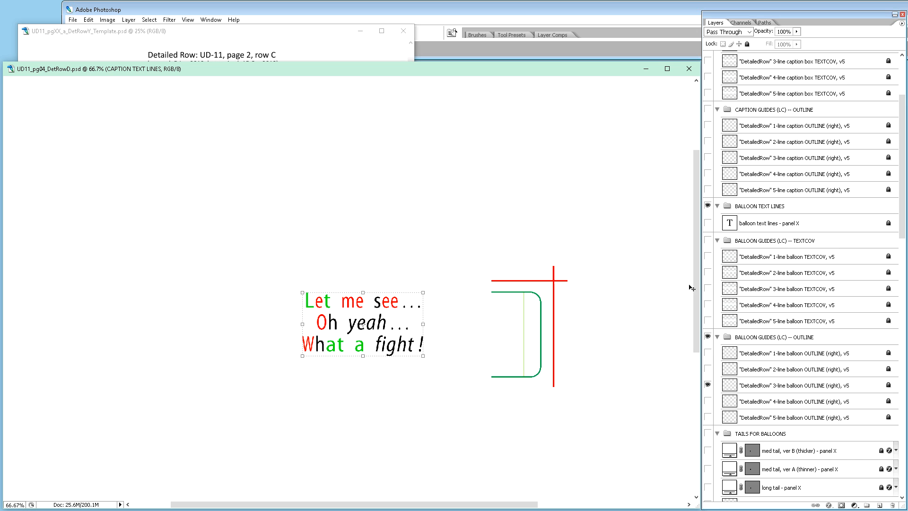
Step: Swap the caption text for the balloon text to compare it with the 3-line balloon OUTLINE guide, and hide that guide
scroll(716, 285, "up", 5)
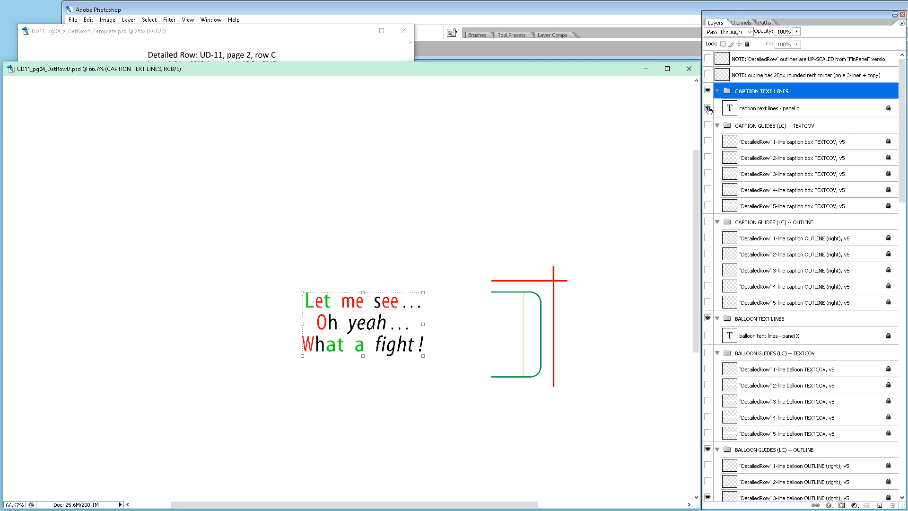
left_click(708, 108)
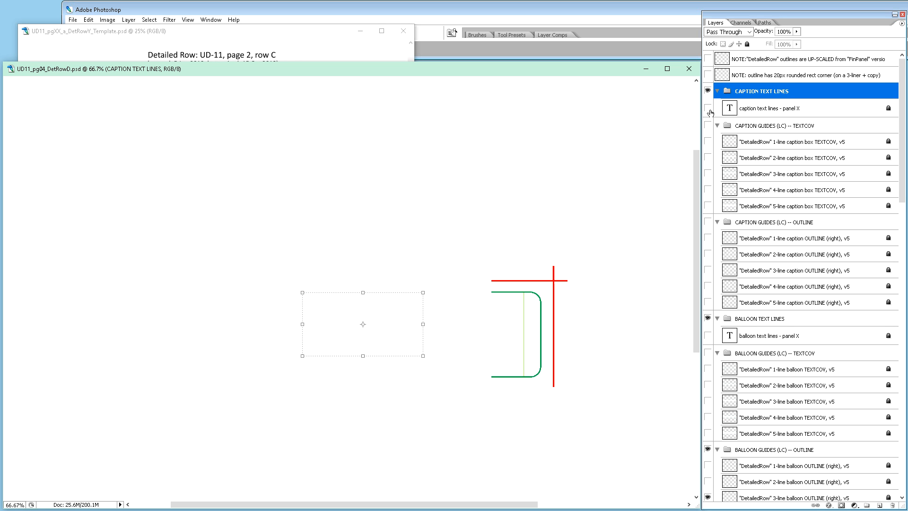
scroll(723, 283, "down", 3)
left_click(708, 287)
scroll(749, 324, "down", 3)
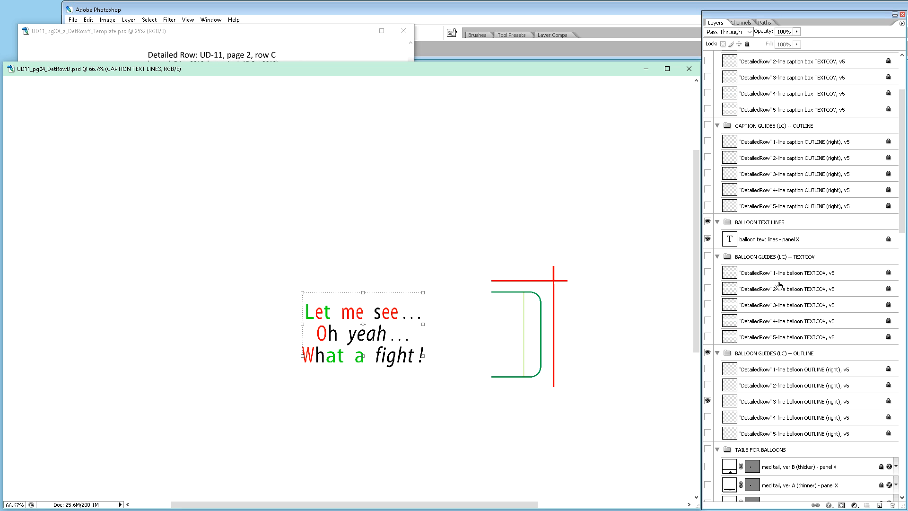
scroll(778, 285, "down", 3)
scroll(778, 286, "up", 3)
left_click(708, 400)
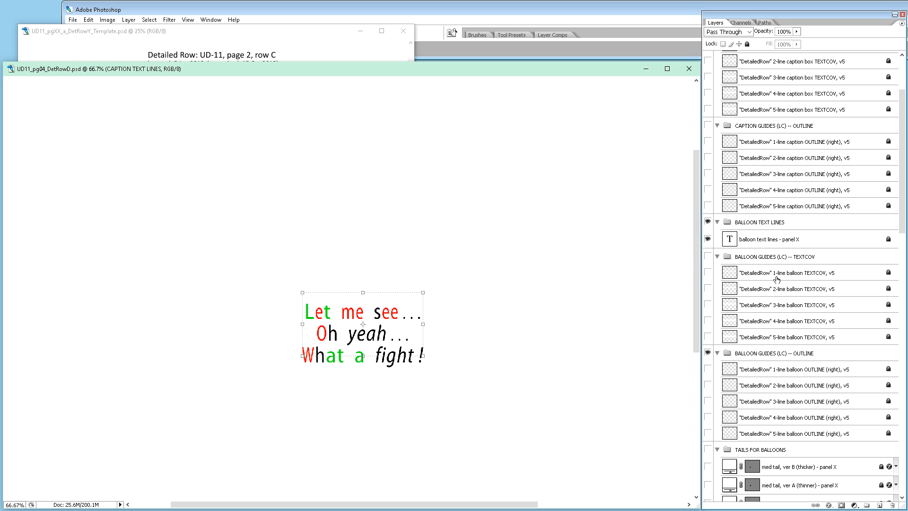
Step: Show the 'new balloon text - panel 1' layer together with the tail and drawing layers of PANEL 1
mouse_move(321, 73)
left_mouse_down()
mouse_move(445, 191)
mouse_move(462, 153)
mouse_move(349, 55)
mouse_move(328, 58)
left_mouse_up()
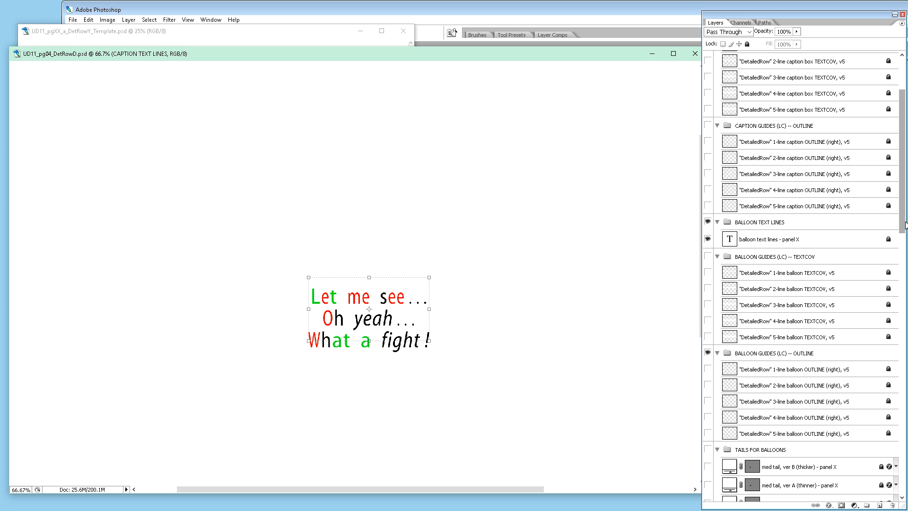
left_click_drag(904, 225, 904, 233)
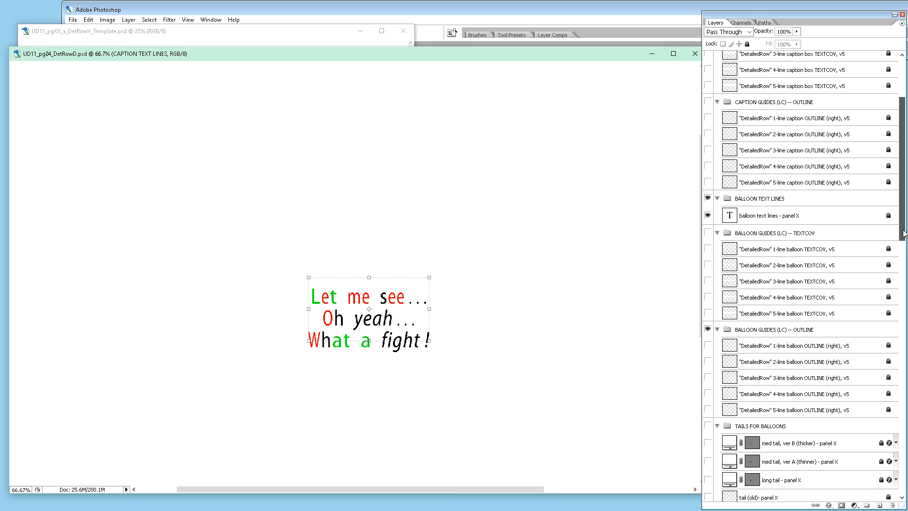
left_click(904, 266)
left_click_drag(904, 283, 905, 336)
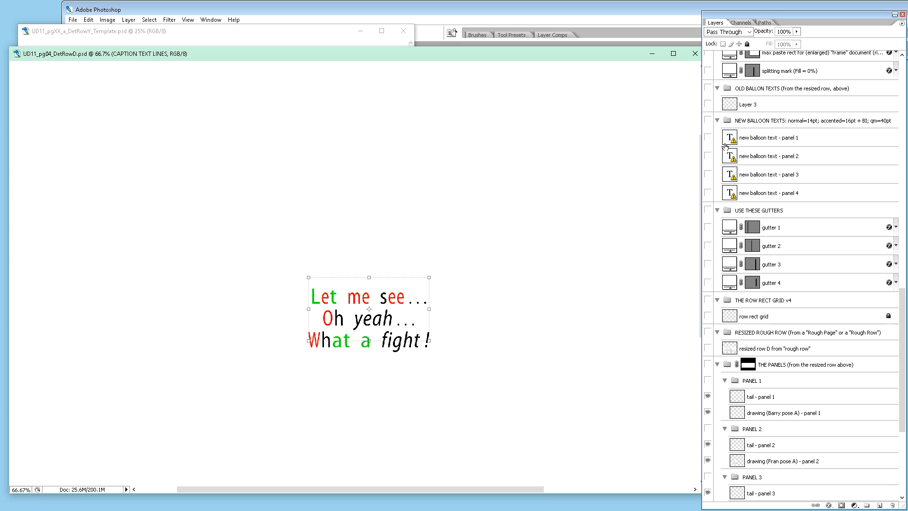
left_click(708, 137)
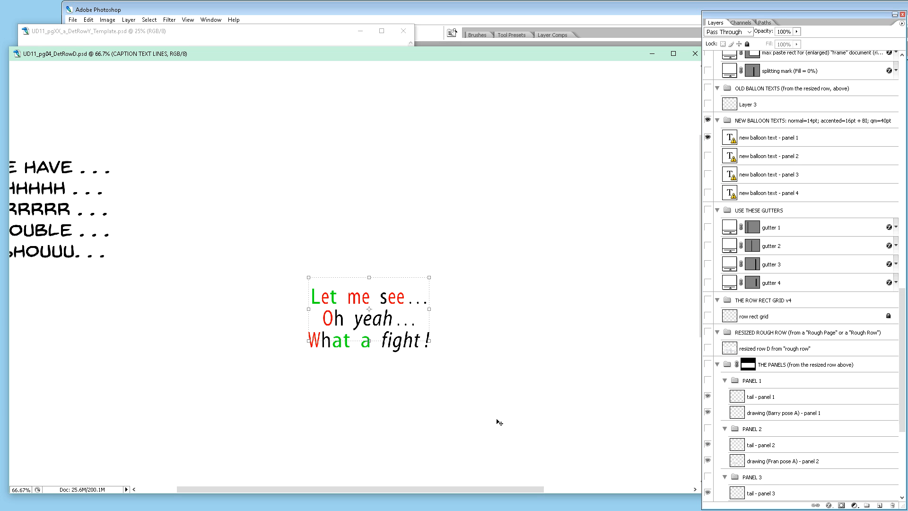
left_click_drag(494, 489, 454, 490)
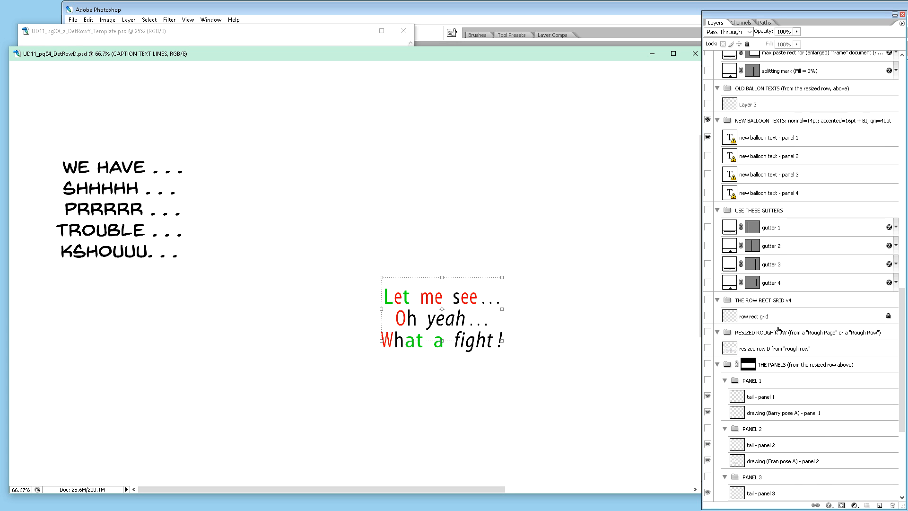
scroll(776, 327, "down", 3)
scroll(777, 324, "down", 2)
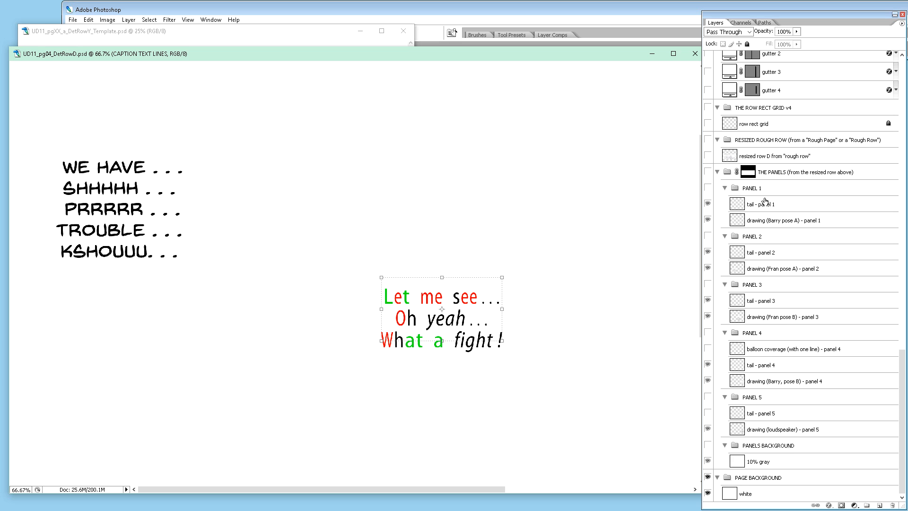
left_click(708, 205)
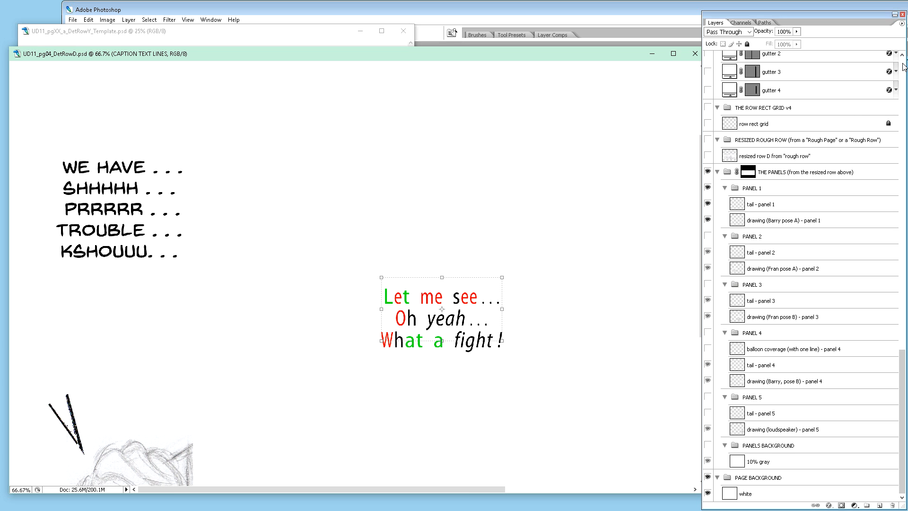
Step: Show gutters 1, 2 and 3 in the USE THESE GUTTERS group across the row, leaving gutter 4 hidden
key("ctrl+minus")
key("ctrl+minus")
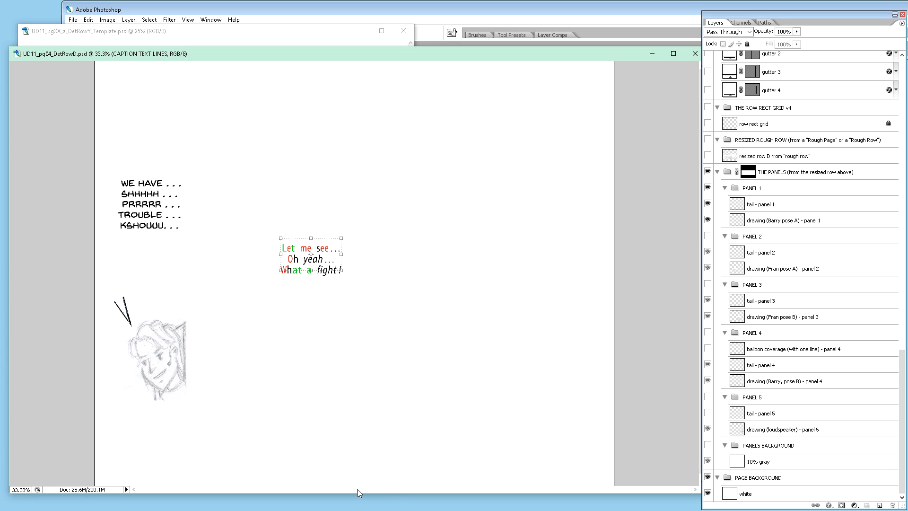
left_click(904, 73)
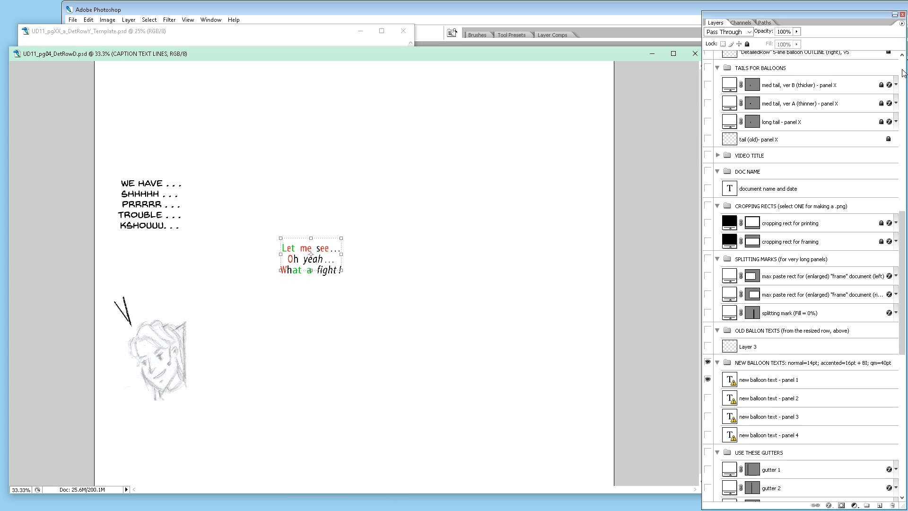
left_click_drag(903, 224, 902, 291)
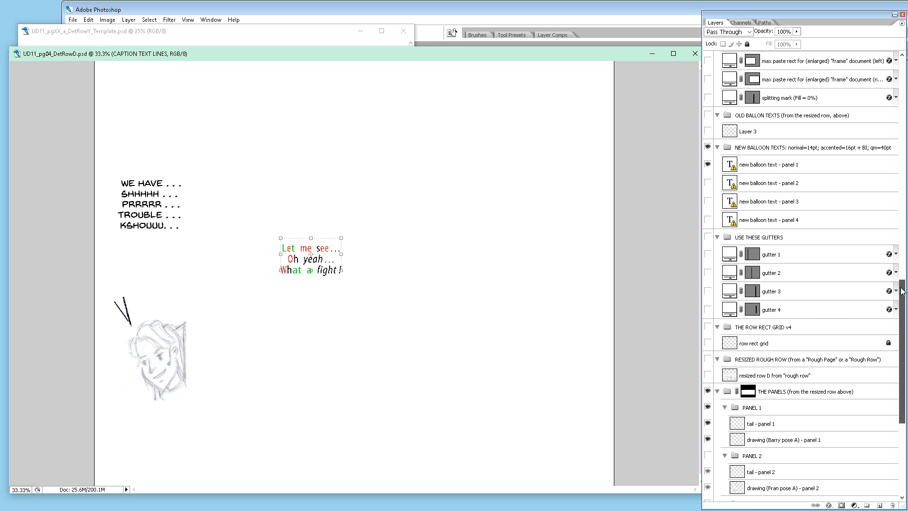
left_click(708, 254)
left_click(707, 273)
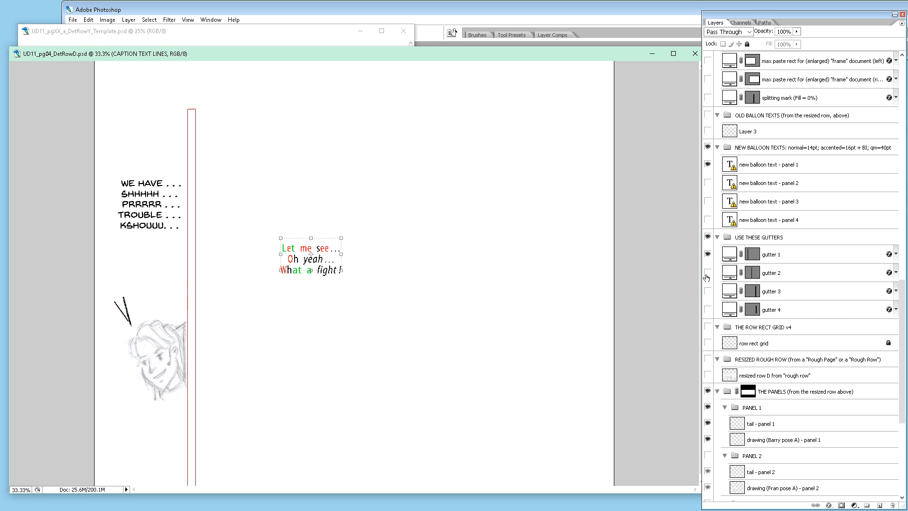
left_click(707, 291)
left_click(708, 310)
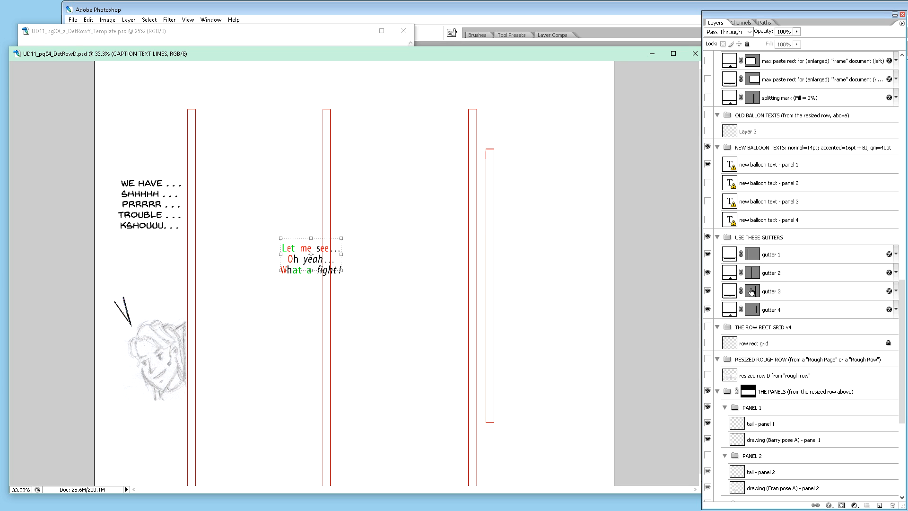
left_click(707, 311)
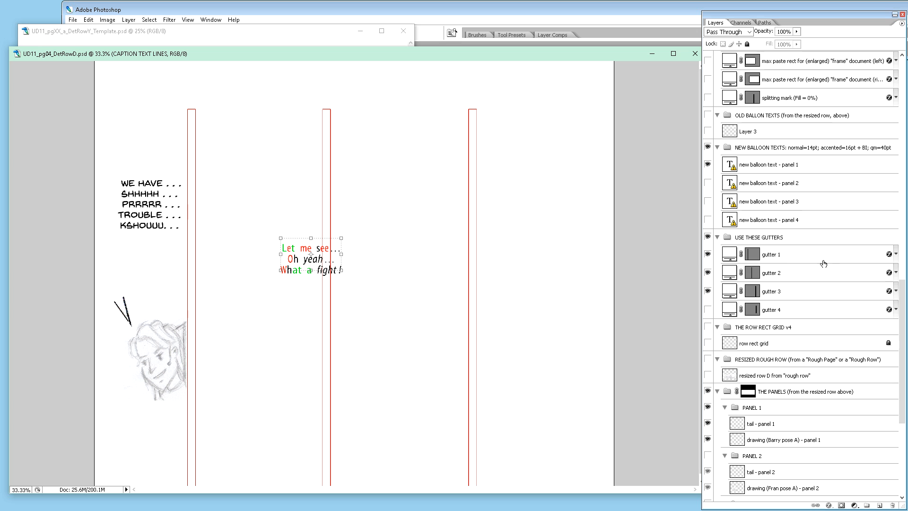
Step: Examine the 'row rect grid' layer over the panel 1 artwork and gutters, and hide it again
scroll(813, 269, "down", 3)
scroll(813, 269, "up", 4)
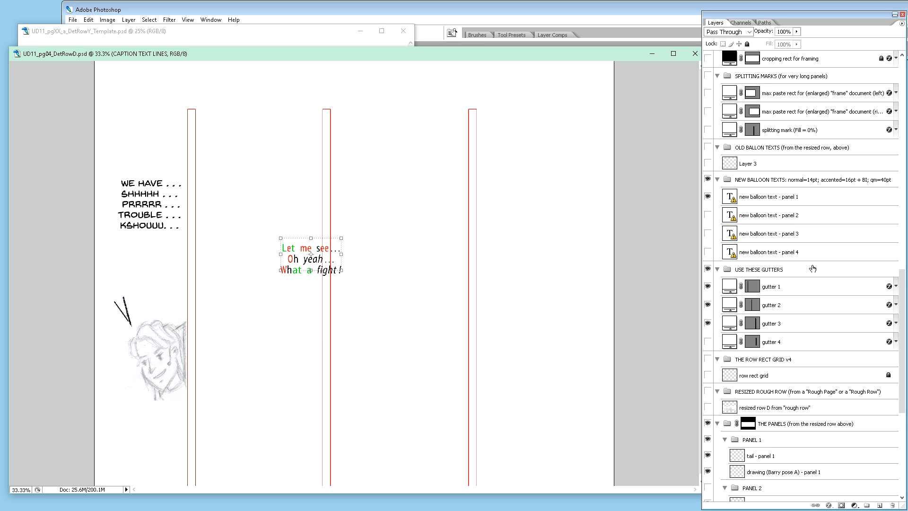
scroll(813, 269, "down", 4)
left_click(708, 311)
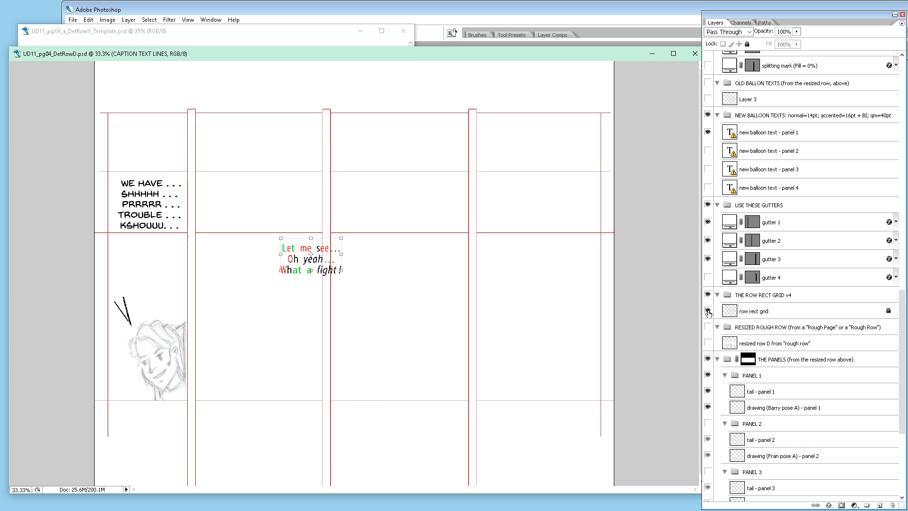
left_click(708, 311)
Step: Unlock and delete the 'row rect grid' layer together with its THE ROW RECT GRID v4 group
left_click(757, 312)
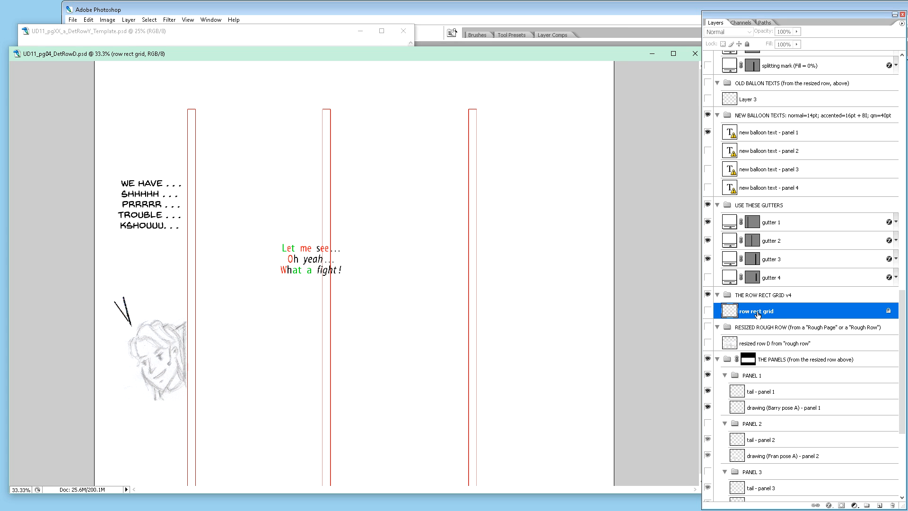
key("slash")
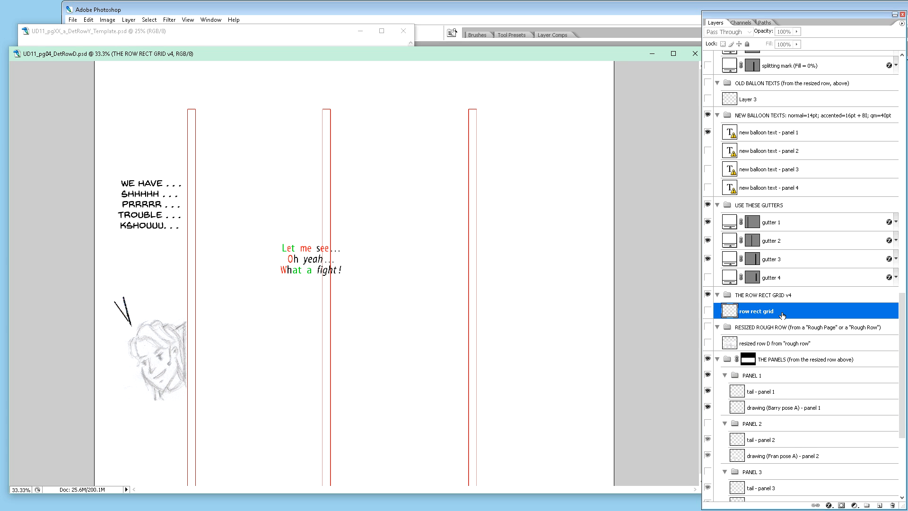
key("Delete")
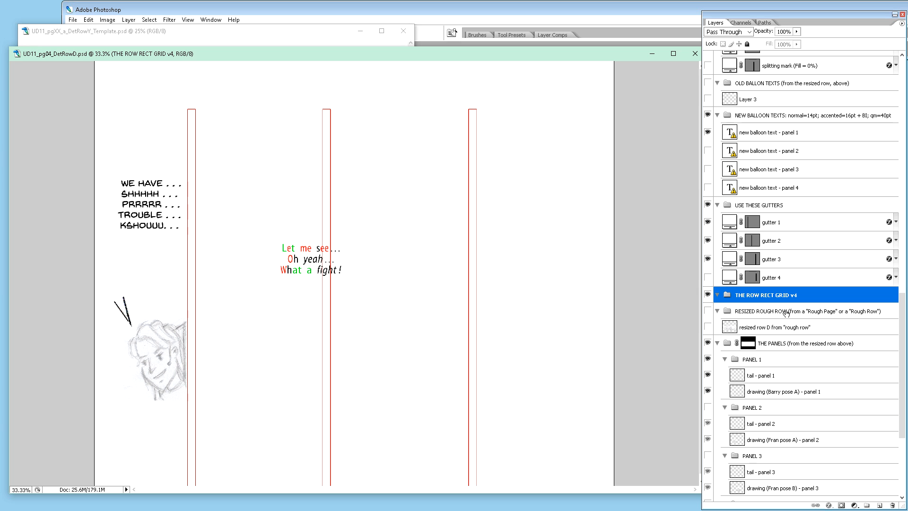
right_click(782, 300)
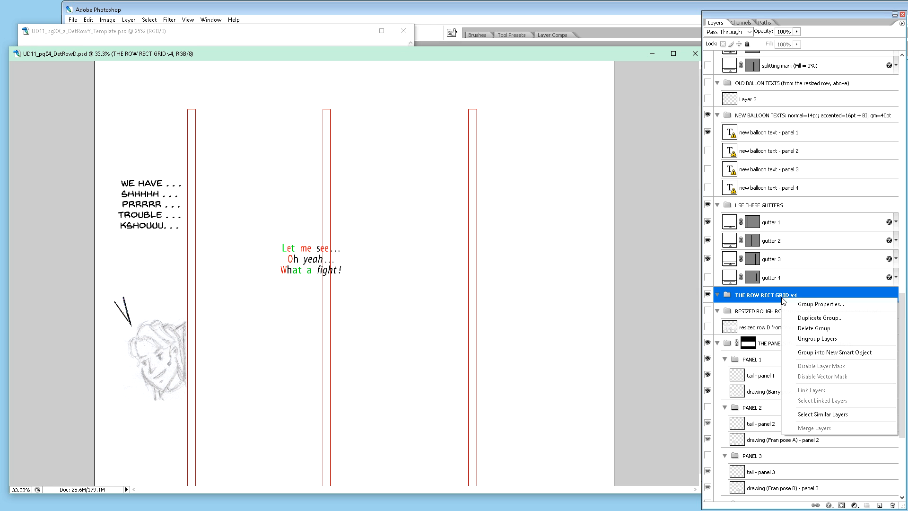
key("Escape")
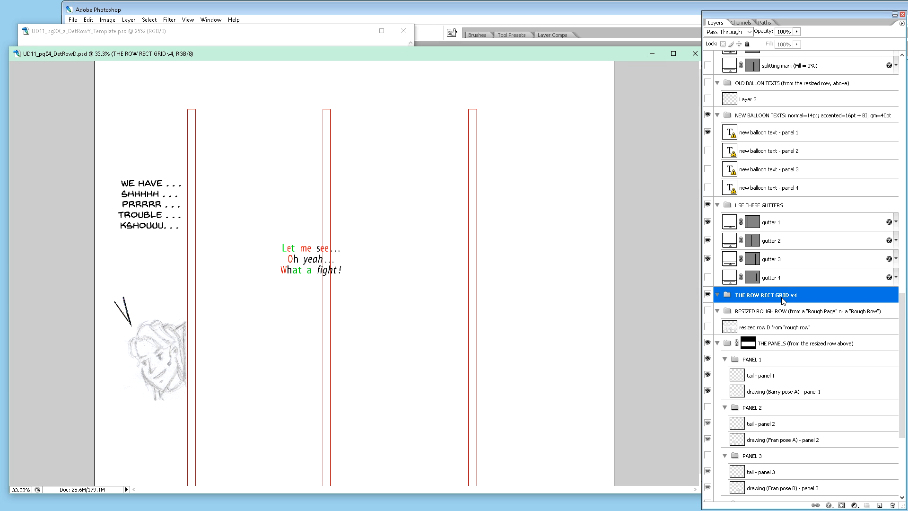
key("Delete")
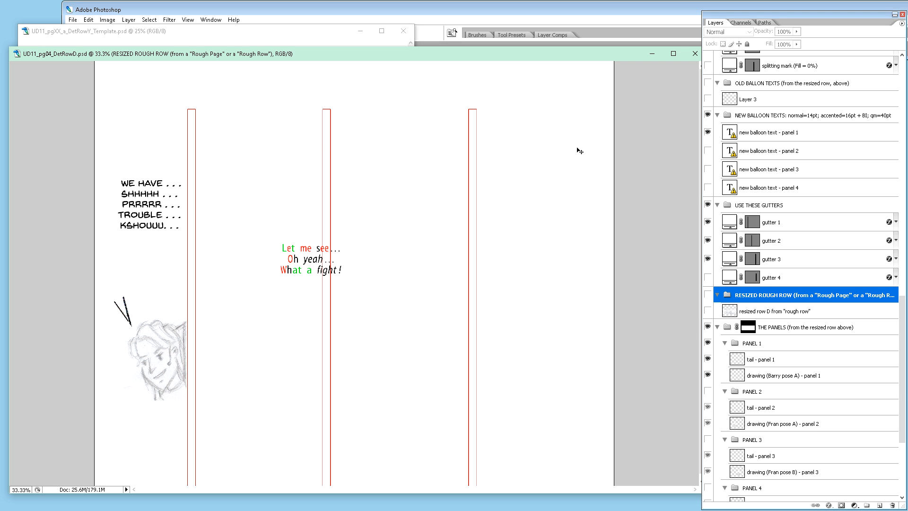
Step: Duplicate the template's THE ROW RECT GRID group with its 'row rect grid v5' and 'v4 (old)' layers into UD11_pg04_DetRowD.psd
left_click(192, 40)
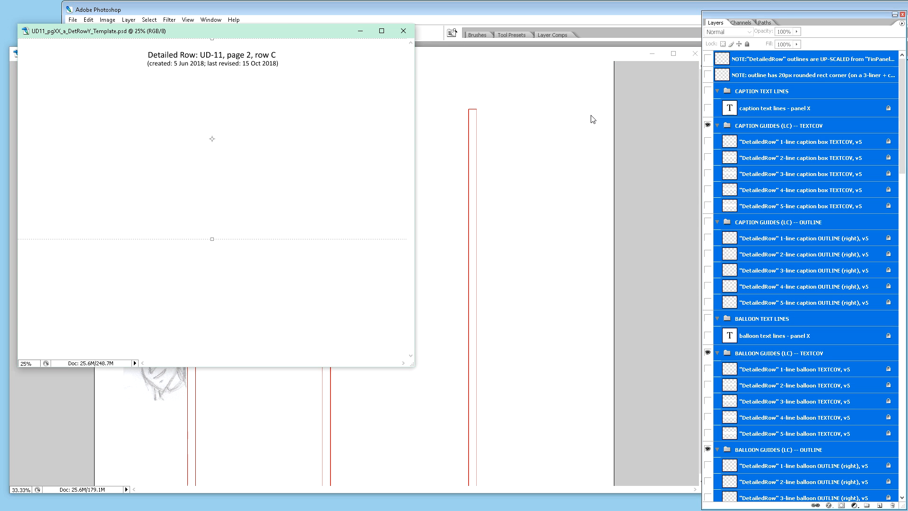
left_click(818, 302)
scroll(825, 313, "down", 5)
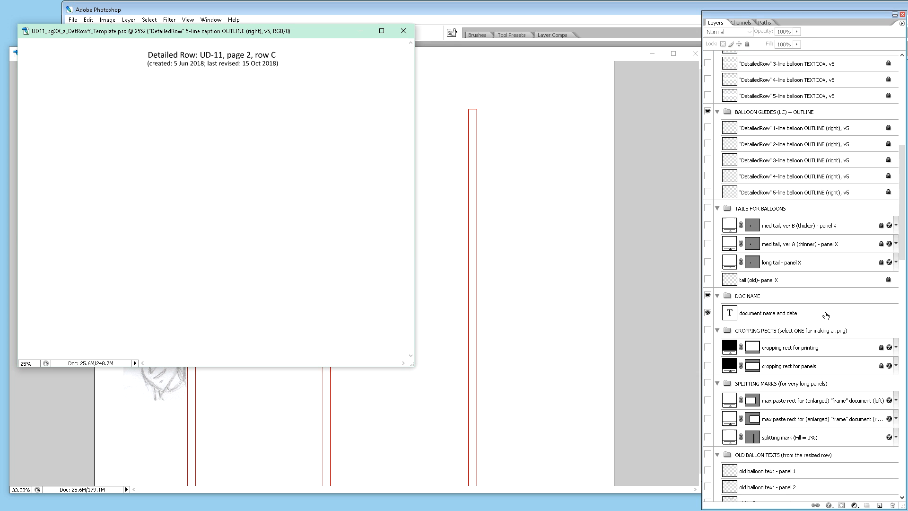
scroll(825, 315, "down", 4)
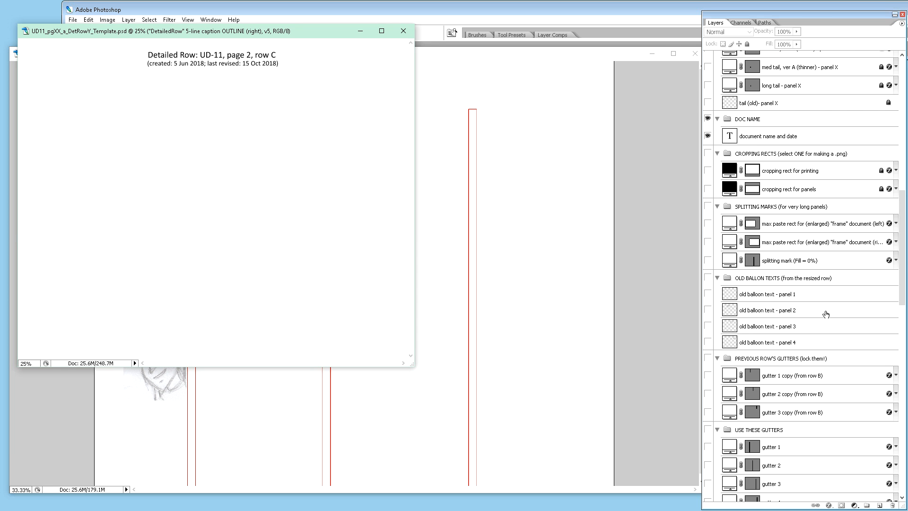
scroll(826, 312, "down", 2)
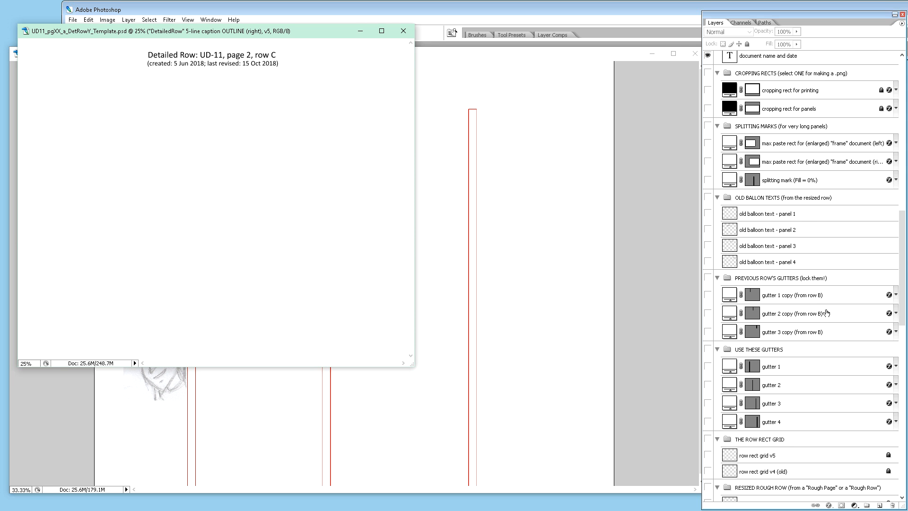
scroll(826, 313, "down", 5)
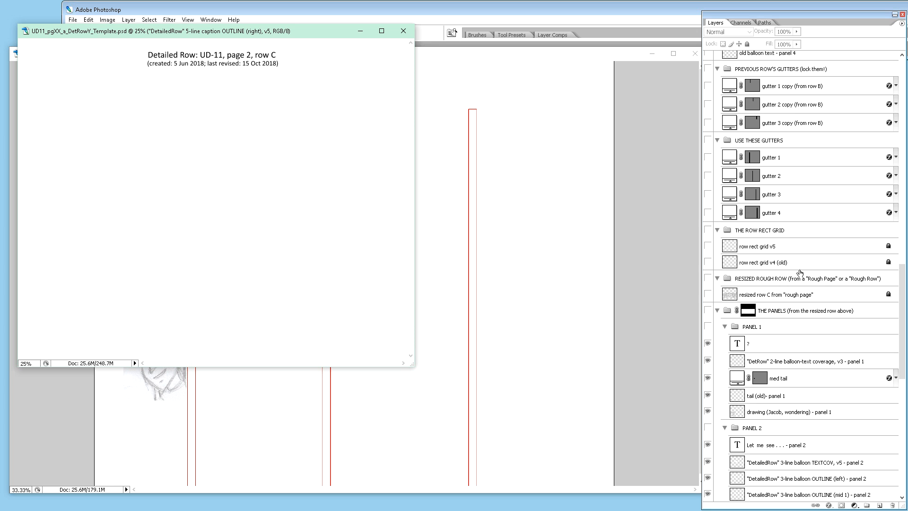
left_click(791, 230)
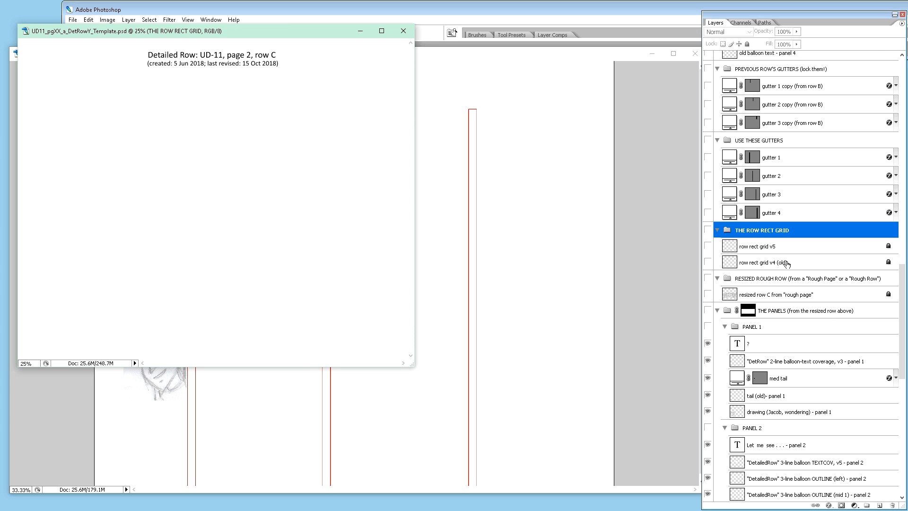
left_click(787, 263, "shift")
right_click(788, 263)
left_click(804, 293)
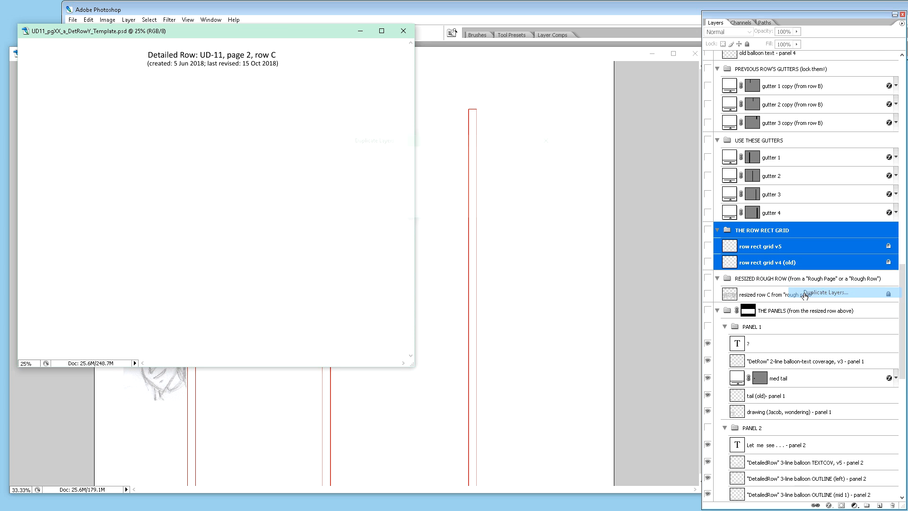
left_click(503, 193)
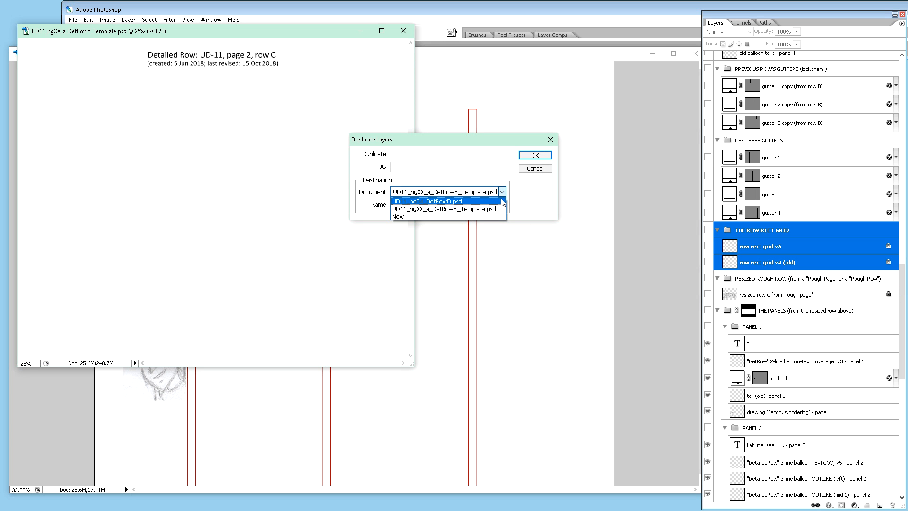
left_click(502, 201)
left_click(532, 157)
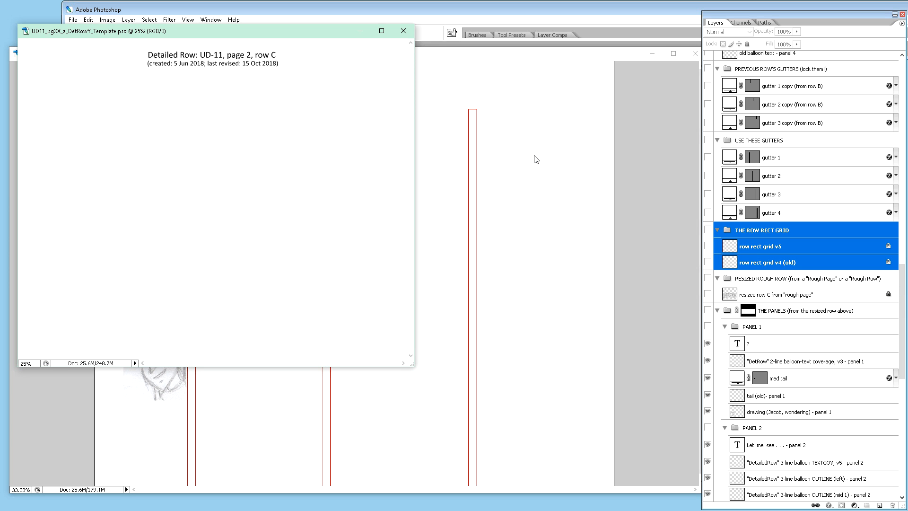
Step: In UD11_pg04_DetRowD.psd, unlock both cropping rect layers and delete the CROPPING RECTS and SPLITTING MARKS groups with their contents
left_click(591, 142)
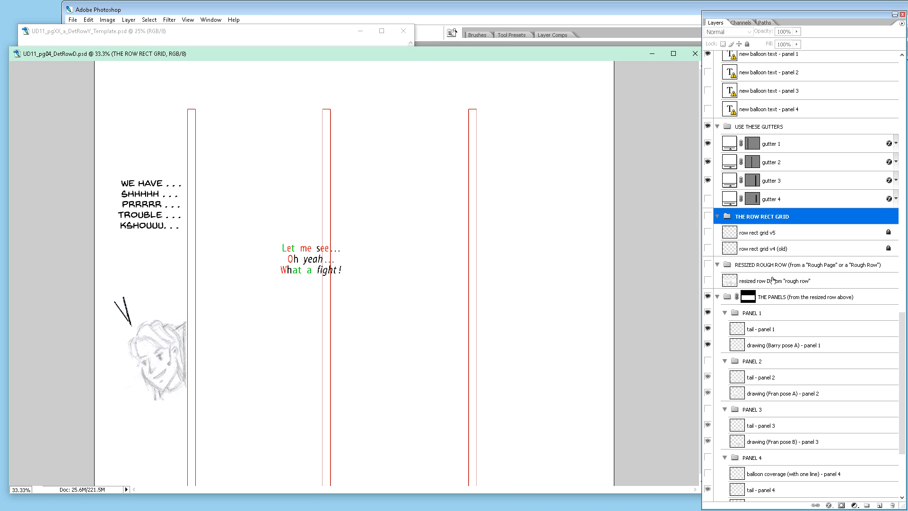
scroll(772, 280, "up", 5)
scroll(773, 280, "up", 2)
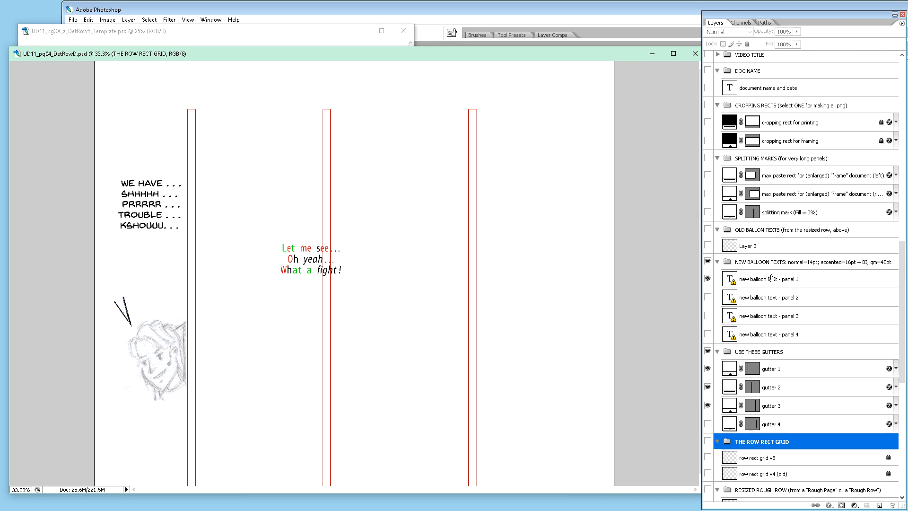
scroll(766, 249, "up", 1)
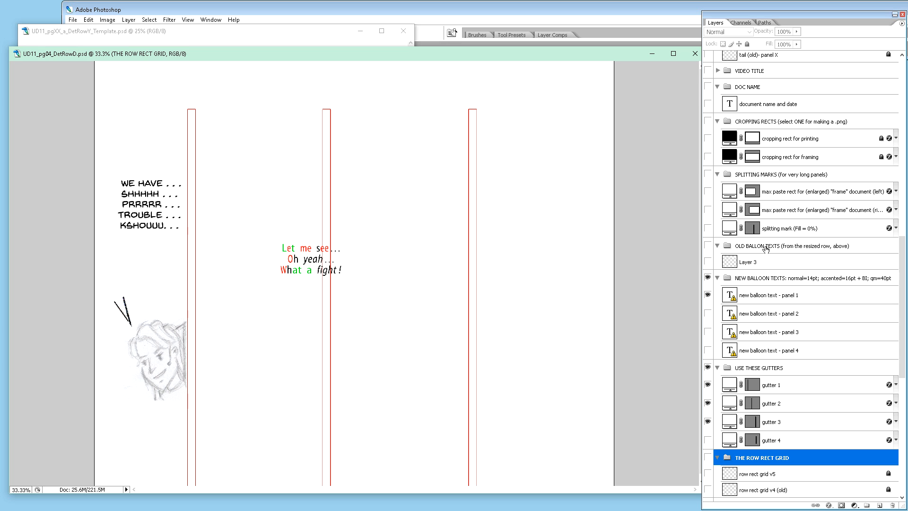
left_click(819, 145)
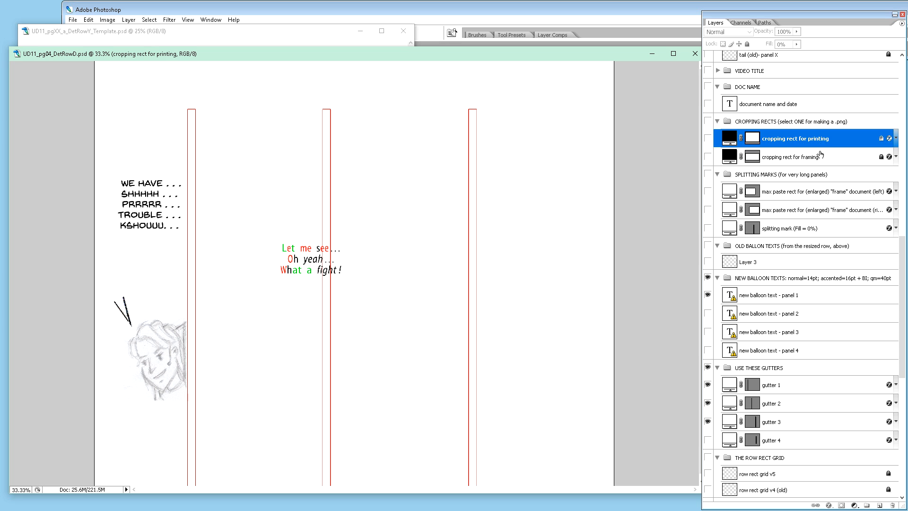
left_click(822, 156)
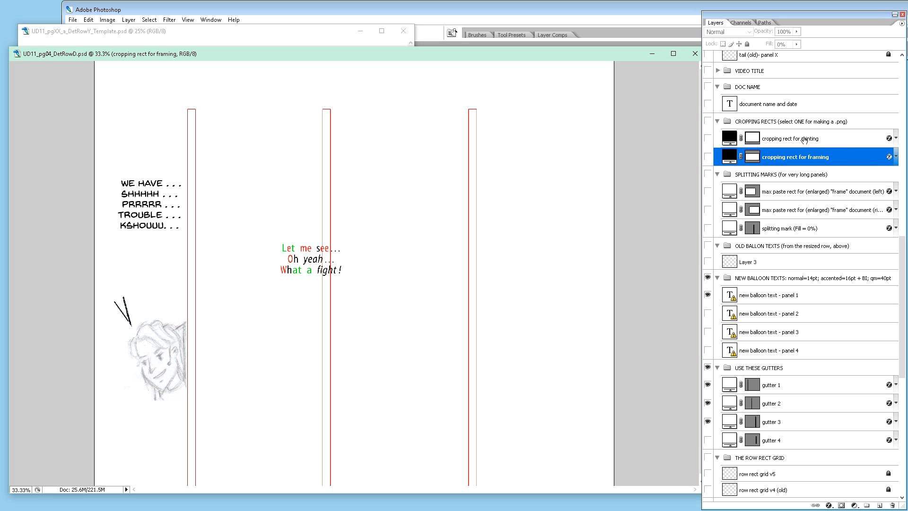
left_click(799, 125)
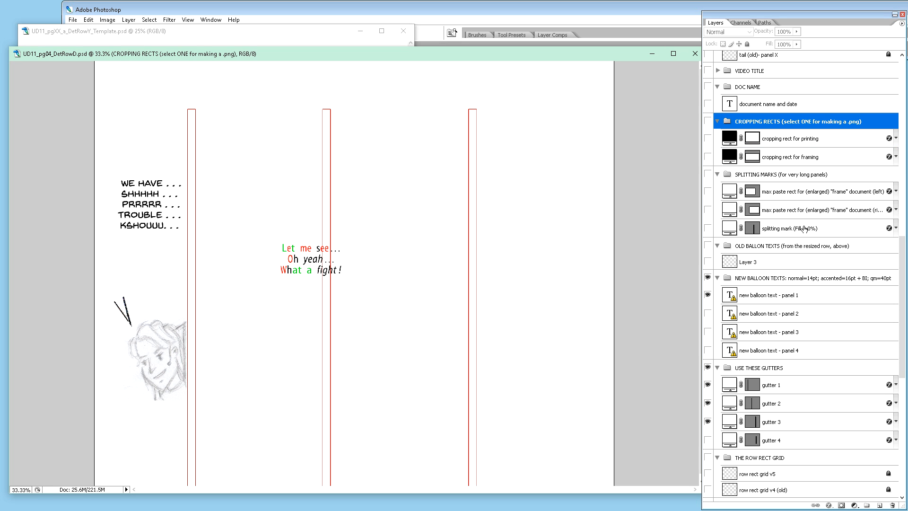
left_click(804, 228, "shift")
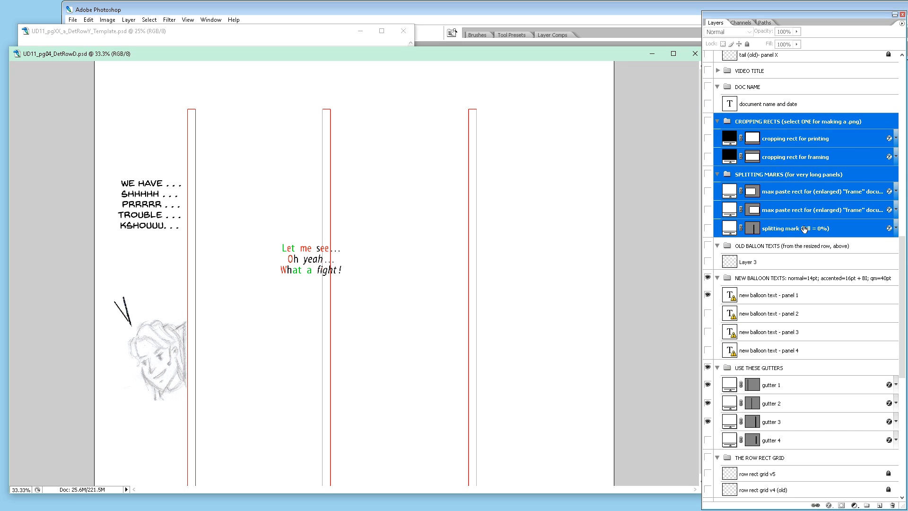
key("Delete")
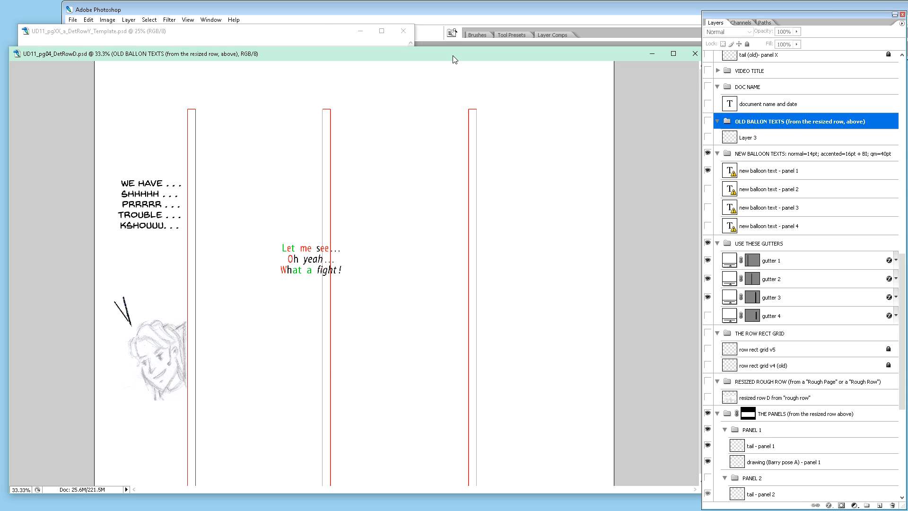
Step: Duplicate the template's CROPPING RECTS and SPLITTING MARKS groups with all their layers into UD11_pg04_DetRowD.psd
left_click(352, 31)
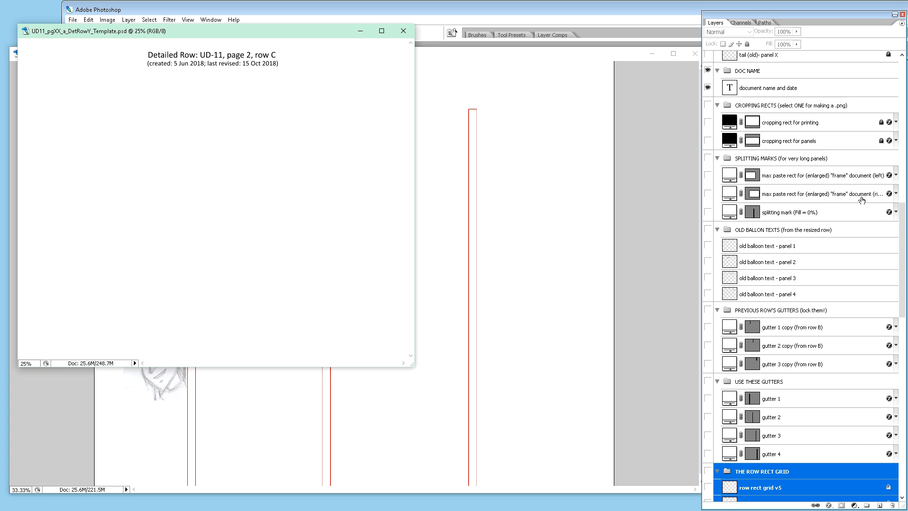
left_click(785, 107)
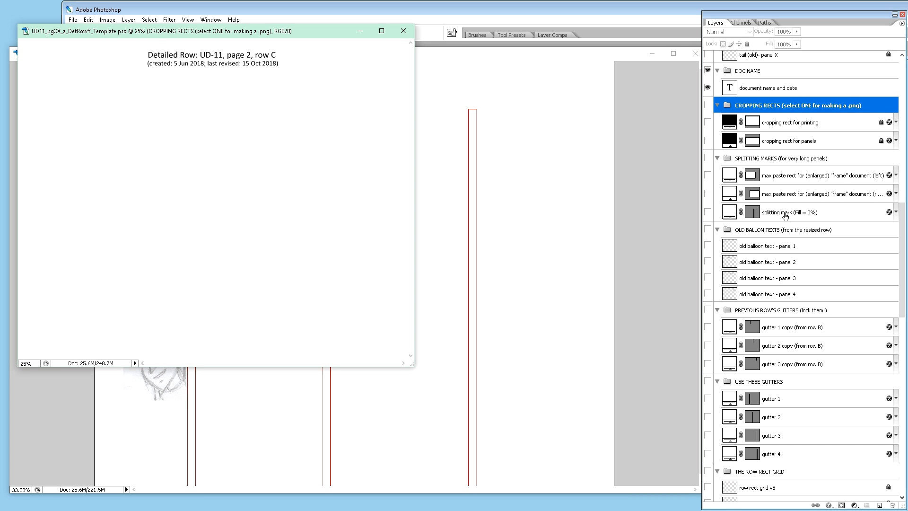
left_click(785, 215, "shift")
right_click(785, 213)
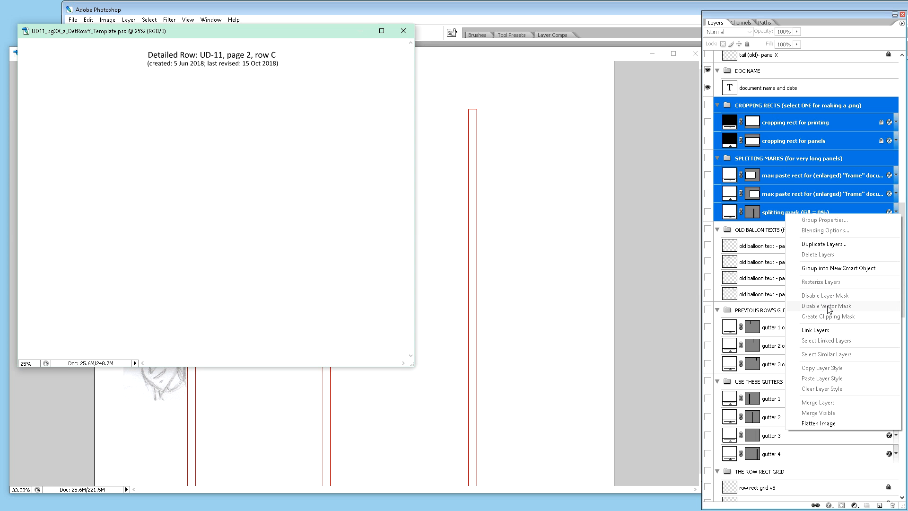
left_click(825, 245)
left_click(503, 192)
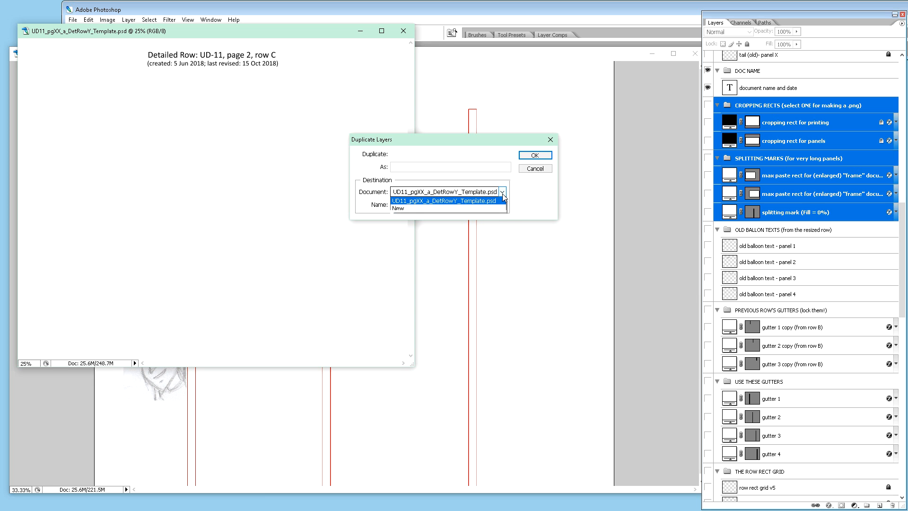
left_click(496, 204)
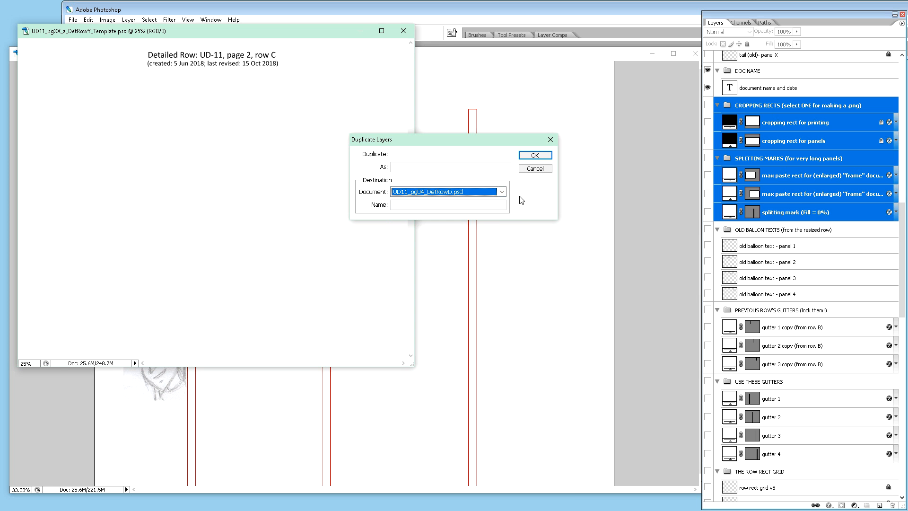
left_click(534, 155)
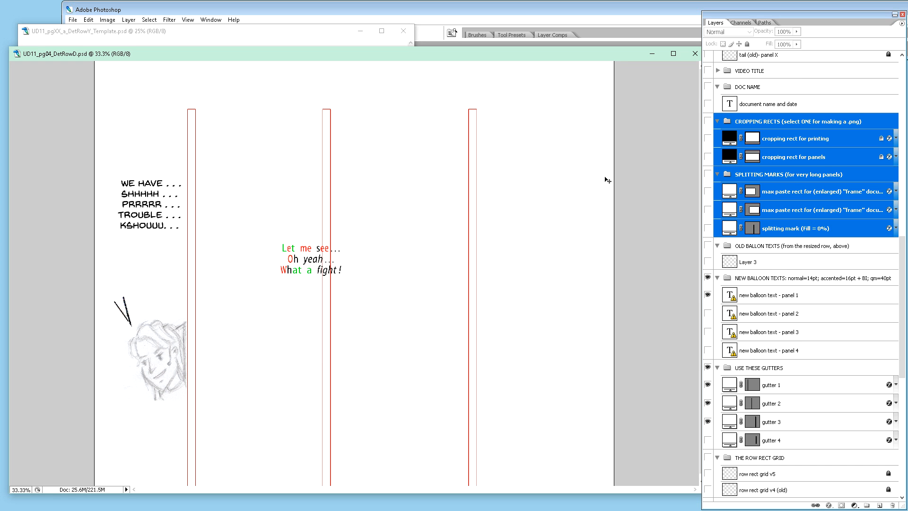
Step: Review the remaining layer groups of the row D document, from the balloon texts through THE PANELS to PAGE BACKGROUND
scroll(754, 283, "down", 3)
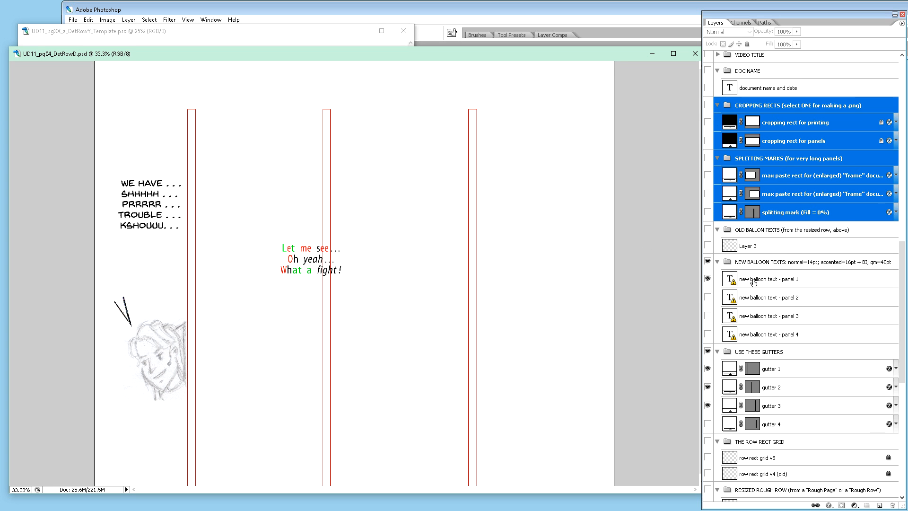
scroll(755, 283, "down", 5)
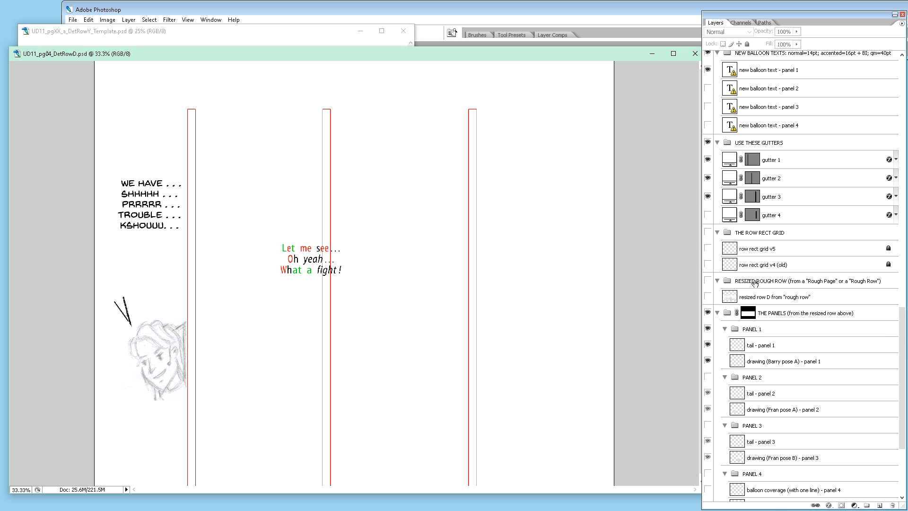
scroll(755, 284, "down", 1)
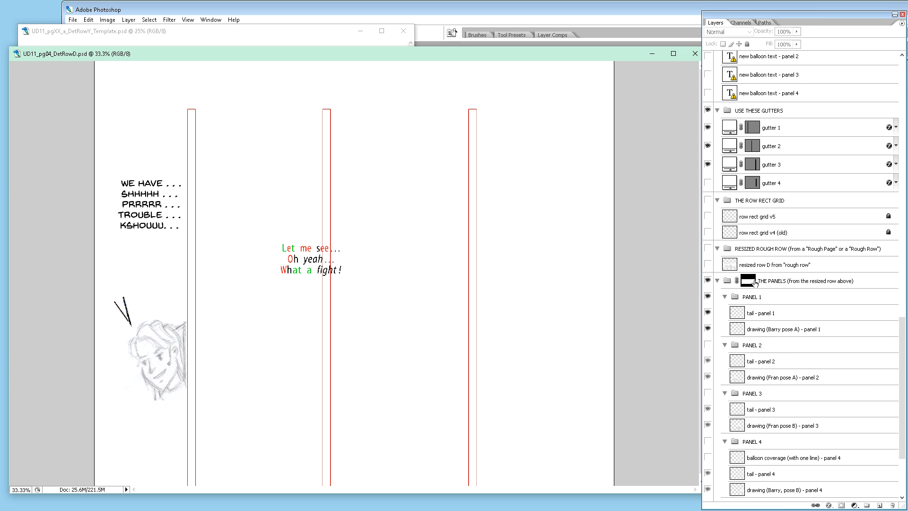
scroll(755, 282, "down", 2)
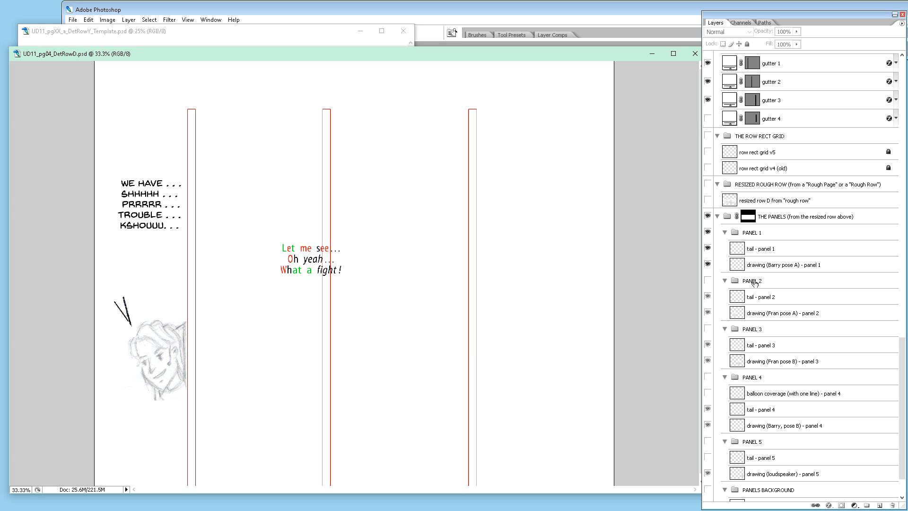
scroll(754, 282, "down", 1)
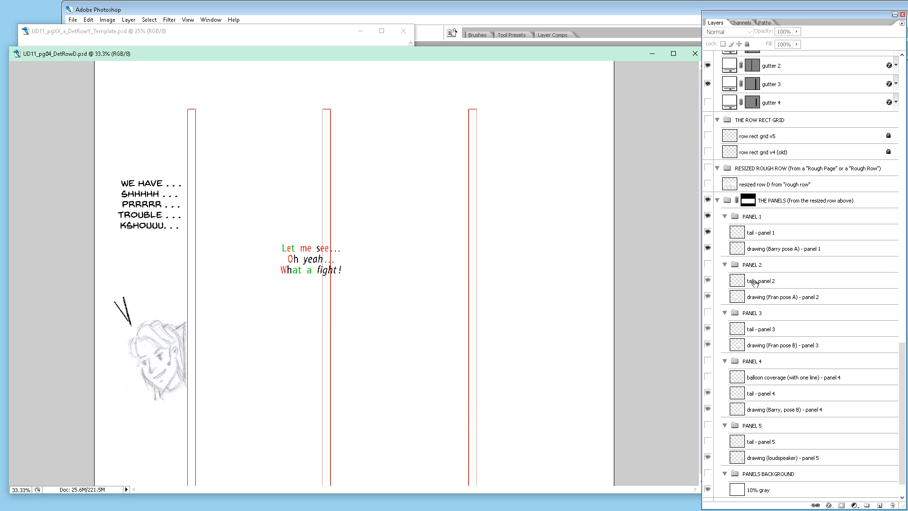
scroll(755, 283, "down", 2)
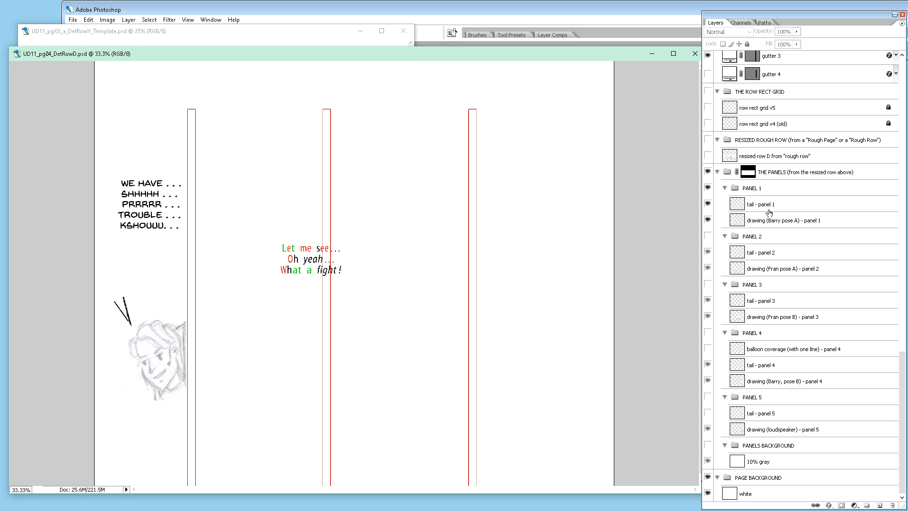
Step: Delete the layer mask of THE PANELS group and show the 'row rect grid v5' layer
right_click(752, 175)
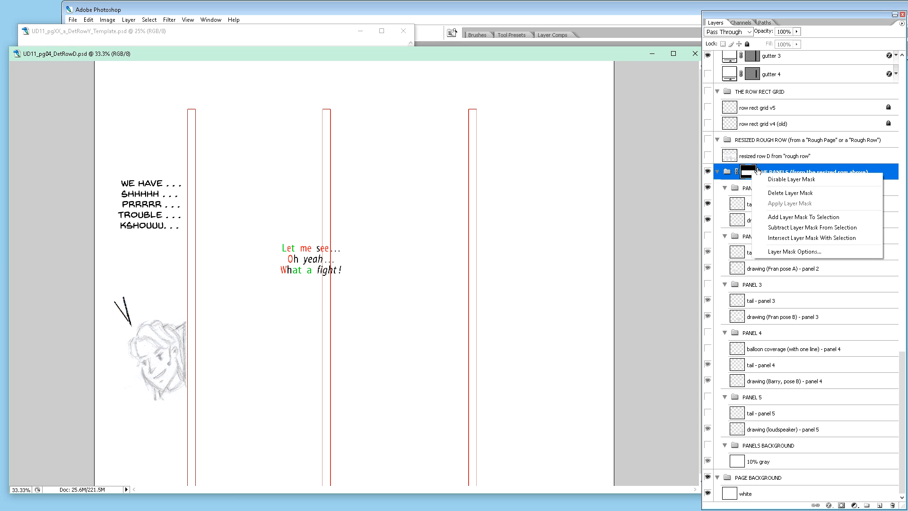
left_click(774, 194)
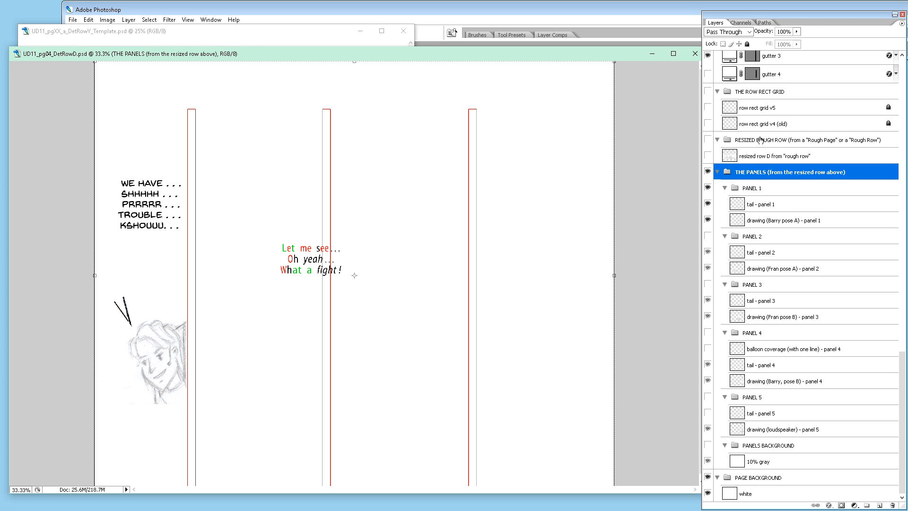
left_click(707, 107)
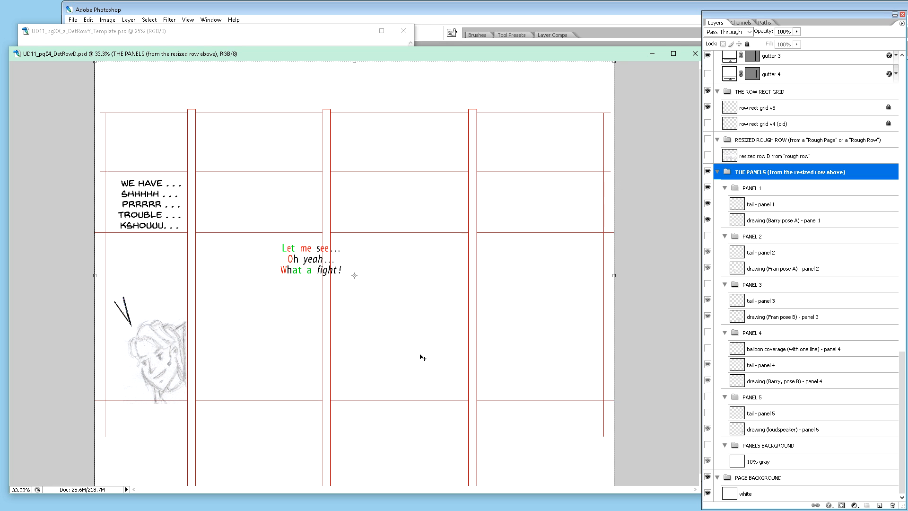
Step: Marquee-select the panel row rectangle exactly along the row rect grid's side margin lines and its middle and lower horizontal lines
scroll(331, 344, "down", 1)
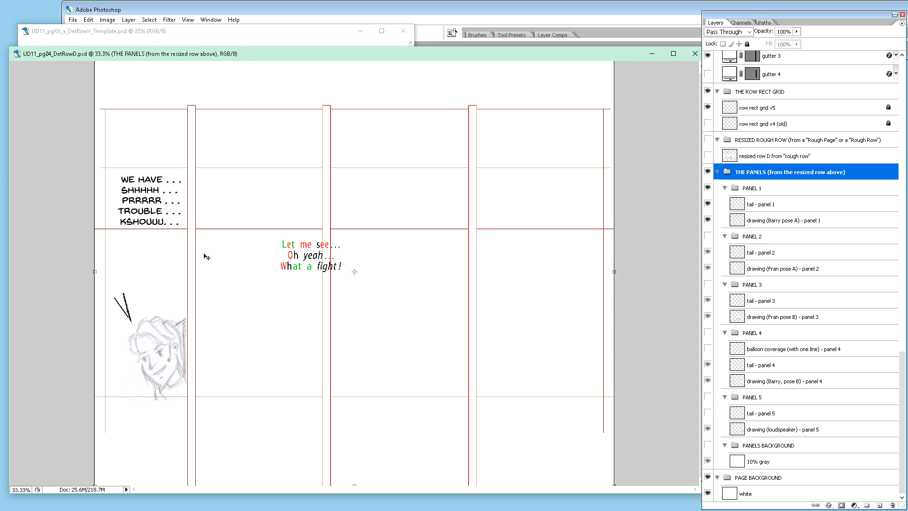
key("z")
left_click_drag(92, 219, 121, 245)
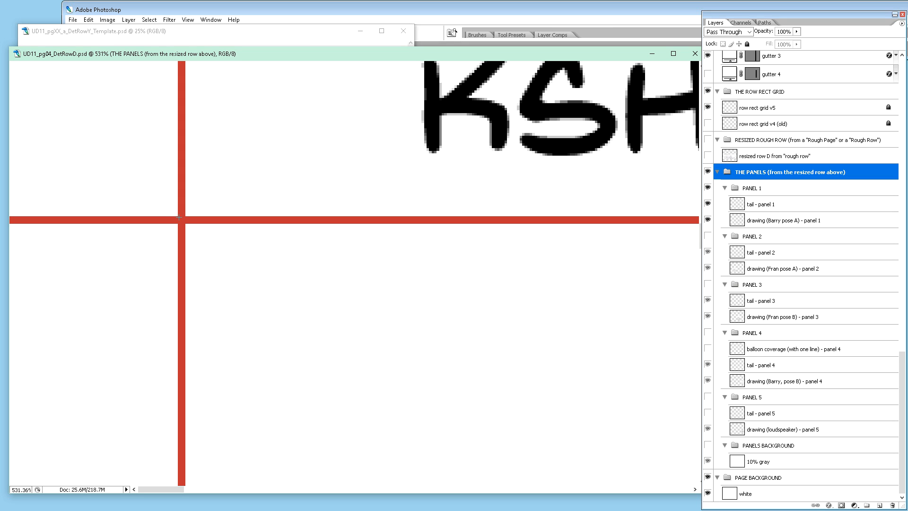
mouse_move(185, 225)
left_mouse_down()
mouse_move(201, 269)
mouse_move(339, 446)
mouse_move(347, 491)
mouse_move(521, 492)
mouse_move(531, 325)
left_mouse_up()
left_click_drag(682, 309, 318, 292)
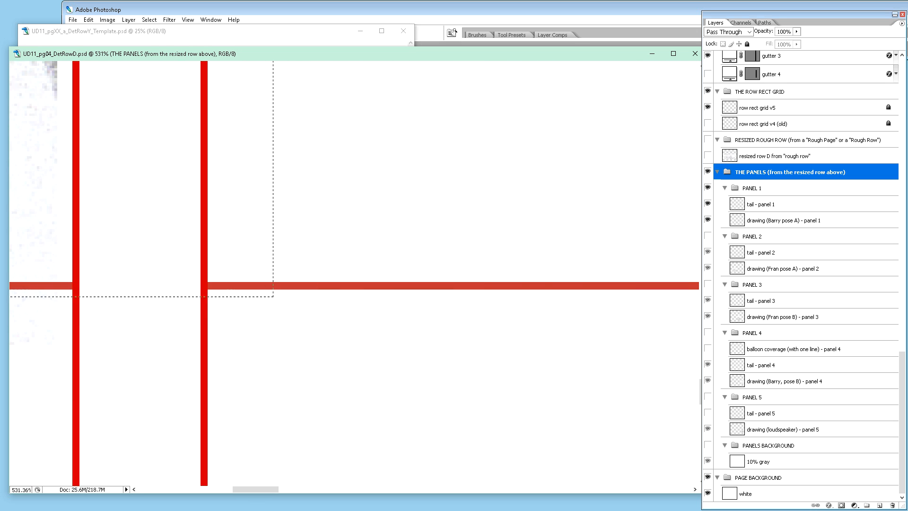
left_click_drag(677, 294, 701, 297)
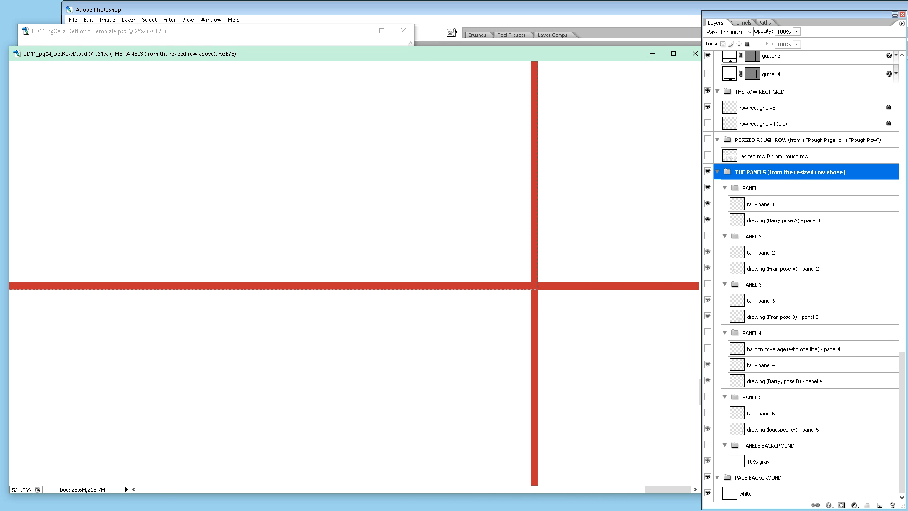
left_click_drag(537, 289, 537, 288)
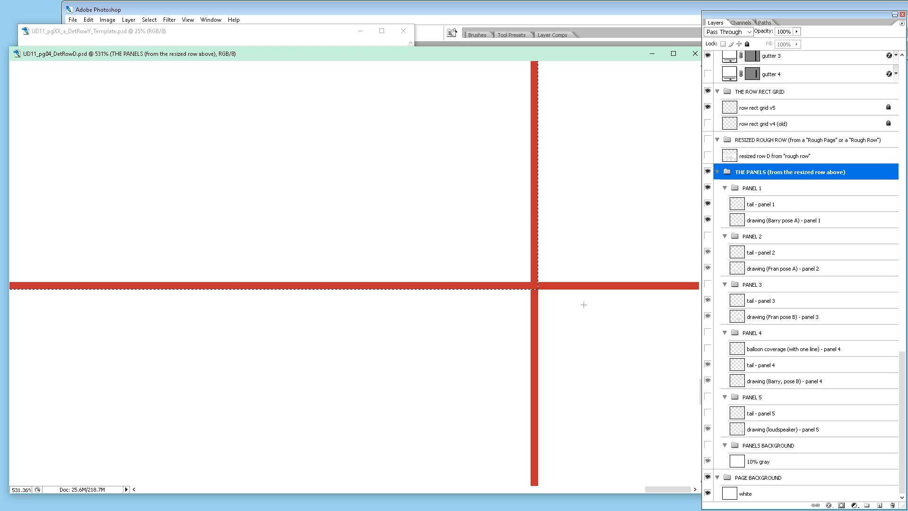
key("ctrl+minus")
key("ctrl+minus")
key("ctrl+minus")
key("ctrl+minus")
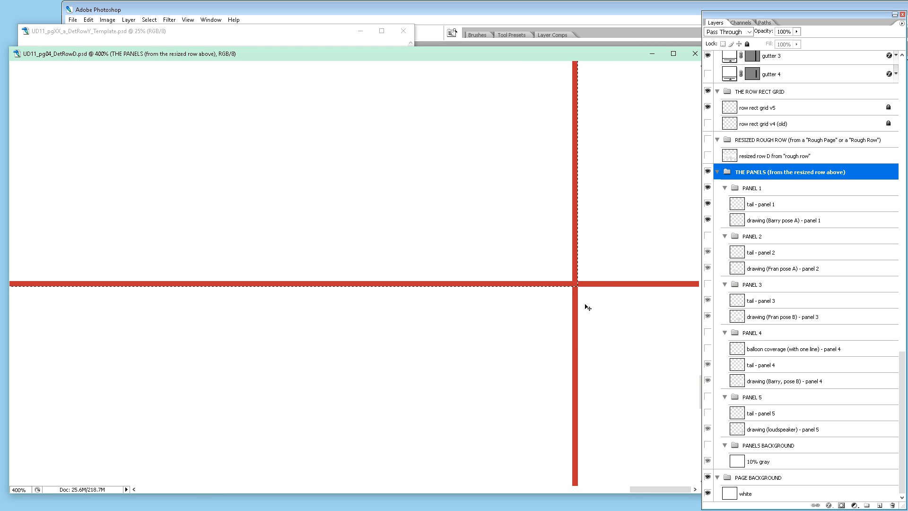
key("ctrl+minus")
key("ctrl+minus")
key("ctrl+minus")
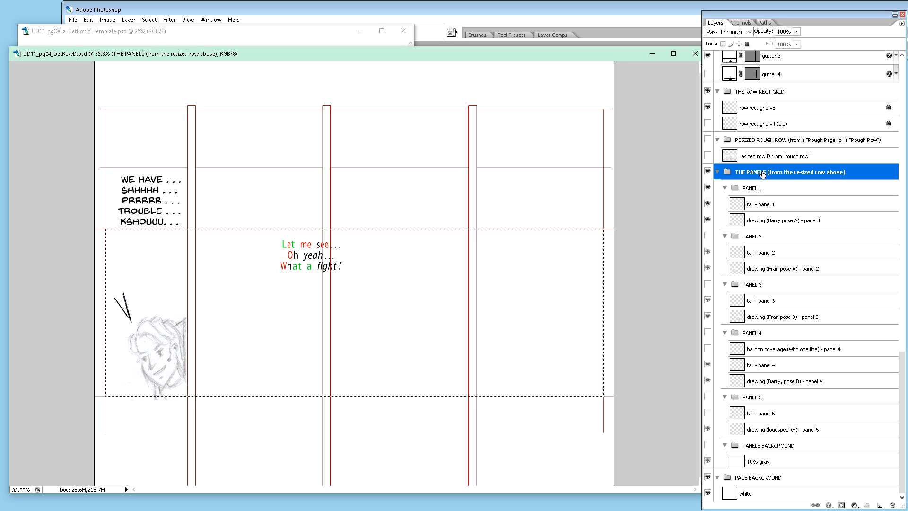
Step: Add a layer mask from the selection to THE PANELS group and check the mask on its own
left_click(841, 505)
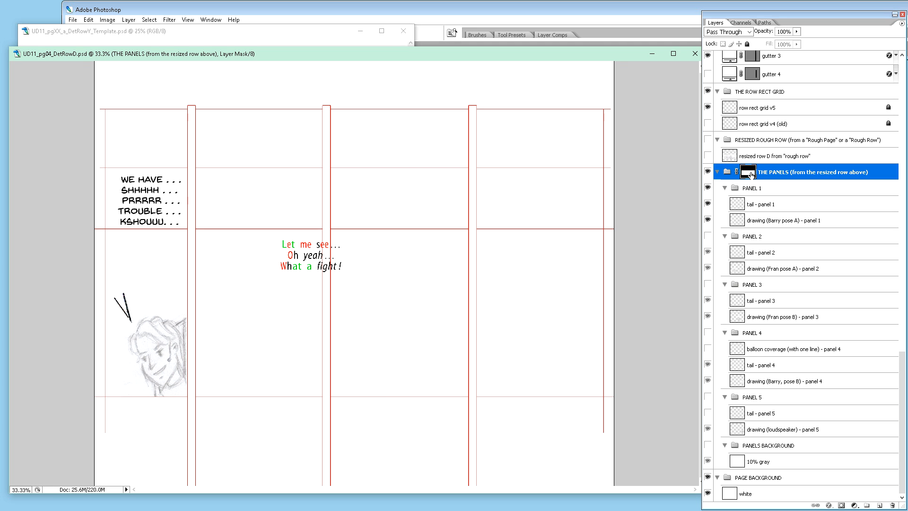
left_click(752, 175, "alt")
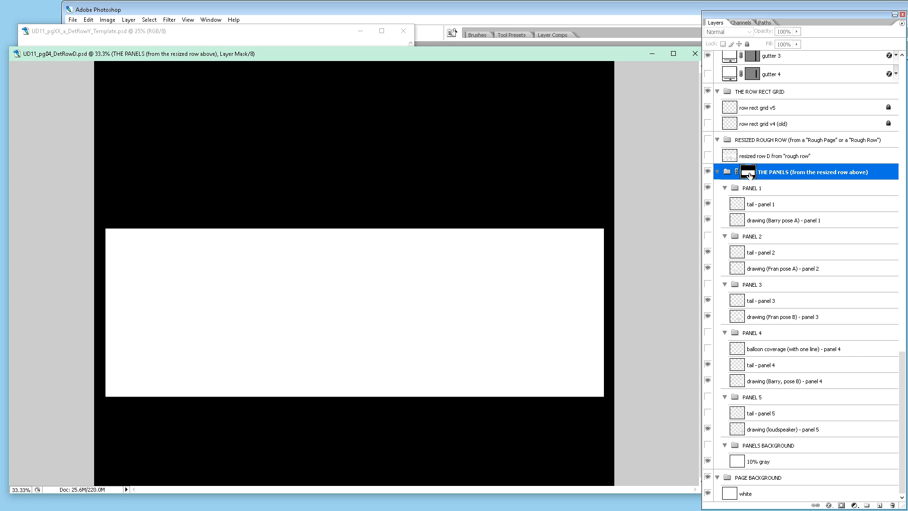
left_click(749, 174, "alt")
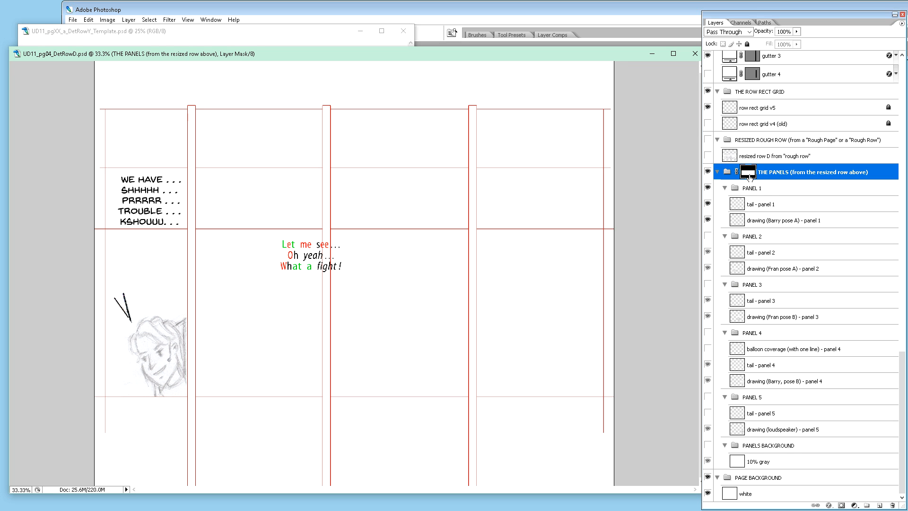
Step: Delete the five old tail layers, 'tail - panel 1' through 'tail - panel 5', from THE PANELS group
scroll(770, 189, "up", 1)
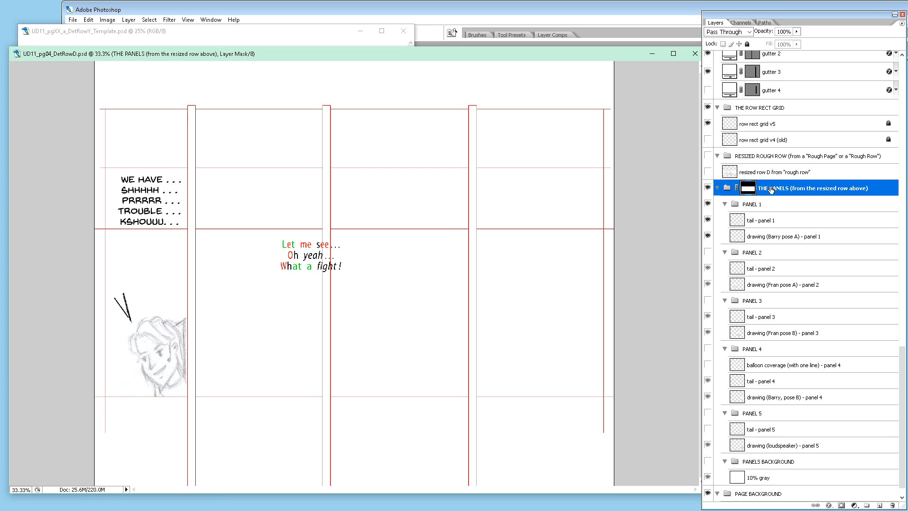
scroll(771, 189, "down", 1)
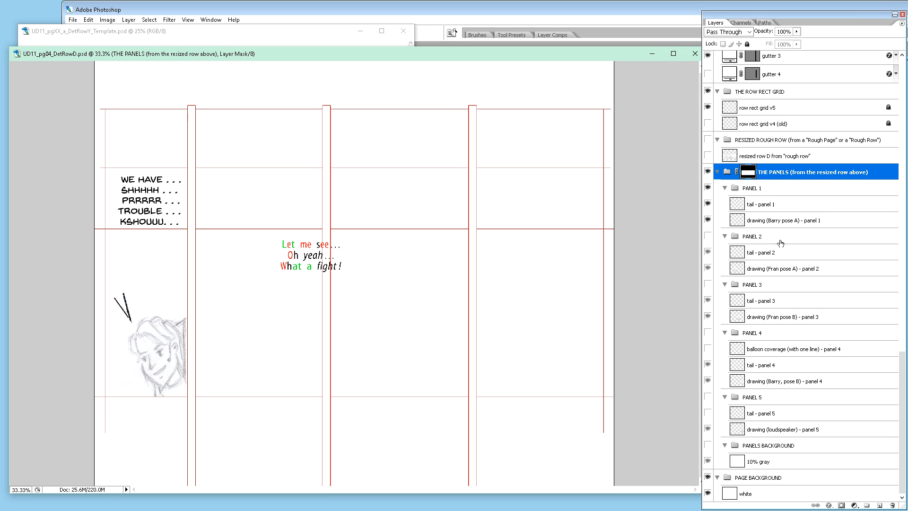
left_click(708, 204)
left_click(708, 204)
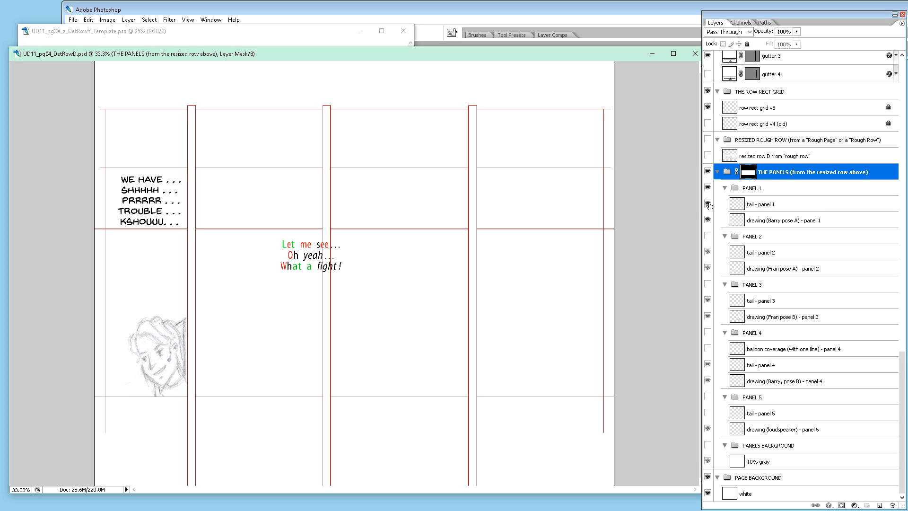
left_click(761, 206)
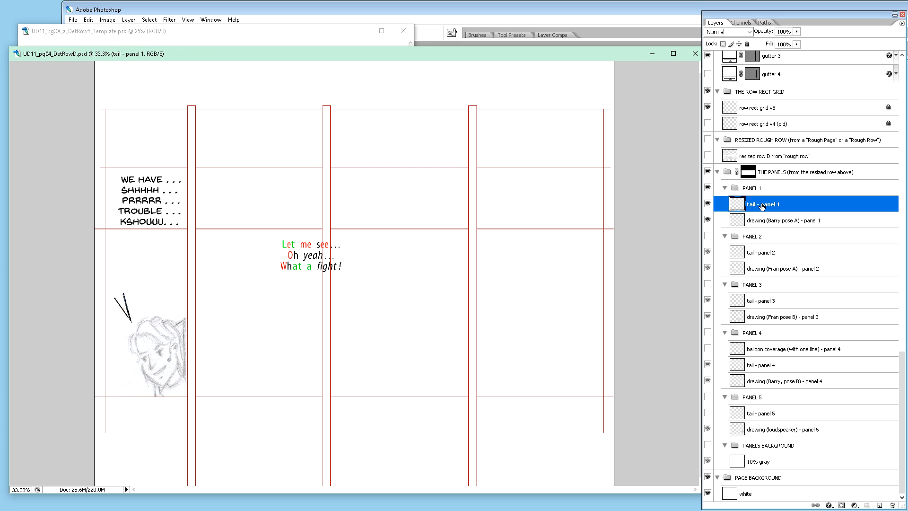
left_click(769, 253, "ctrl")
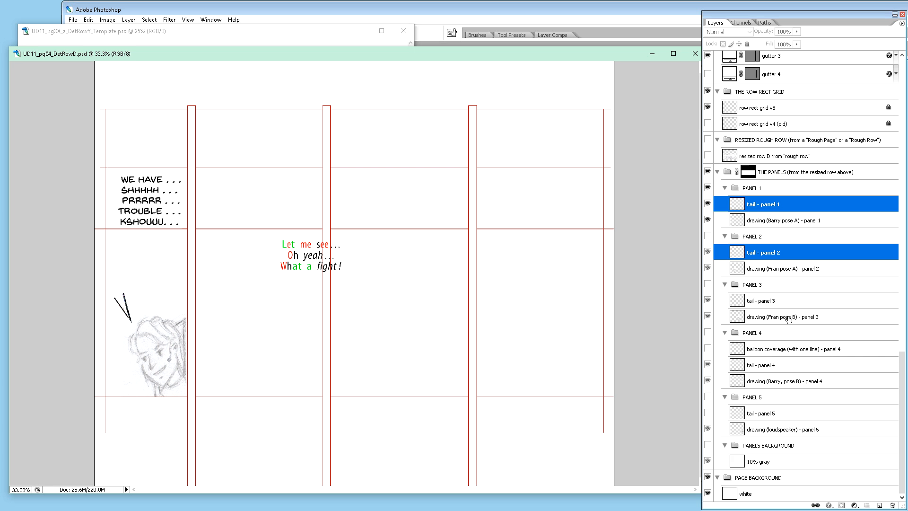
left_click(767, 302, "ctrl")
left_click(765, 368, "ctrl")
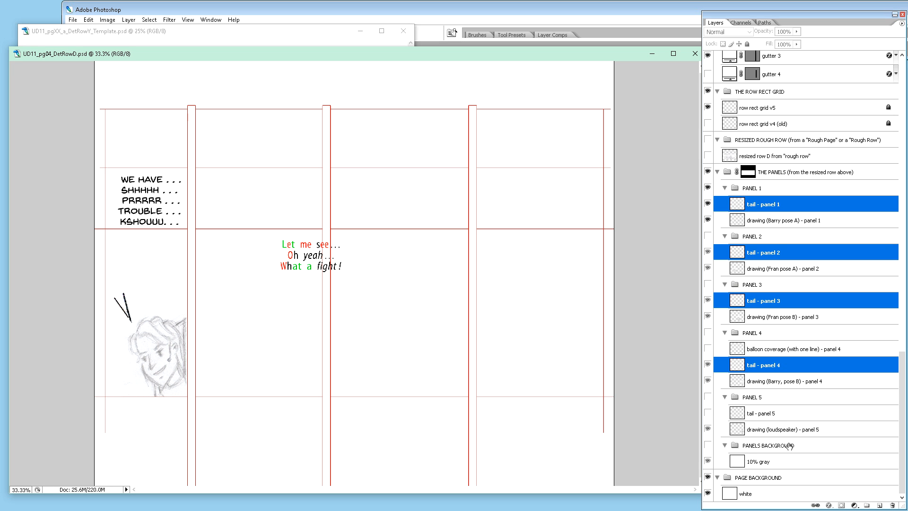
left_click(770, 418, "ctrl")
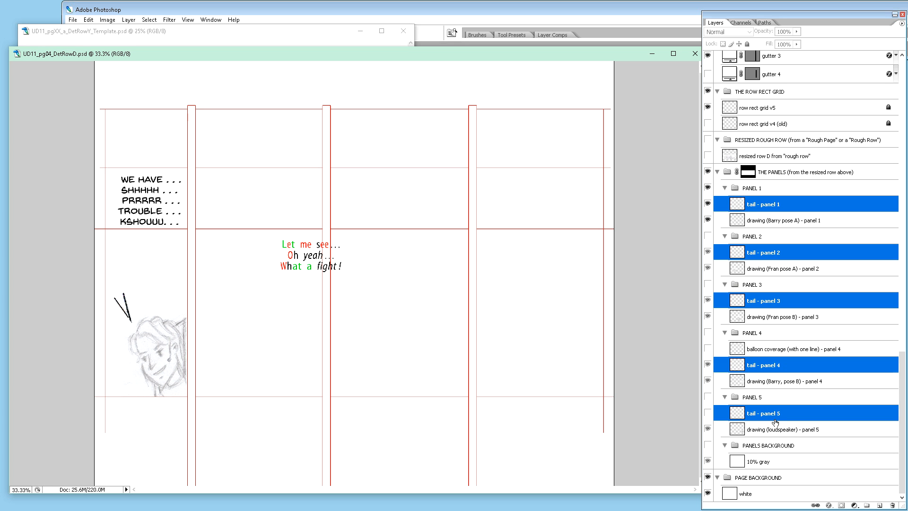
key("ctrl+t")
key("Delete")
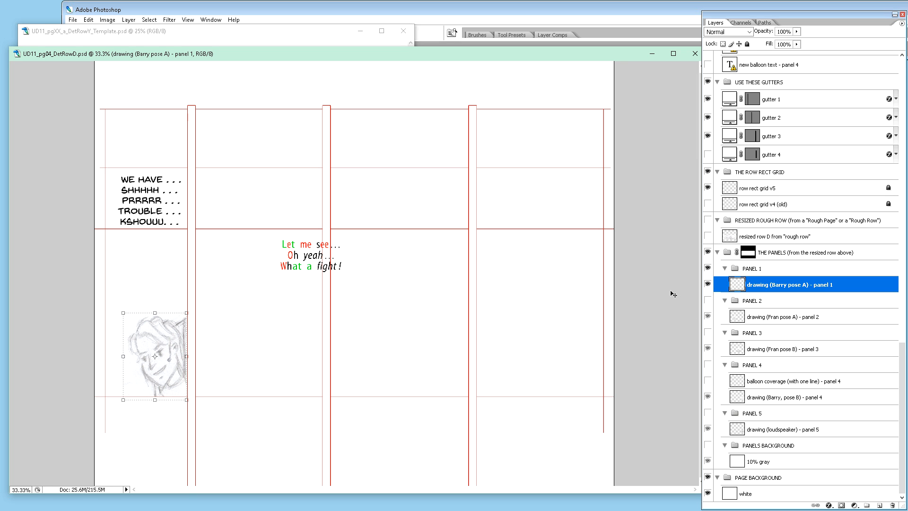
Step: Show the new balloon text layers for panels 2, 3 and 4
left_click(903, 73)
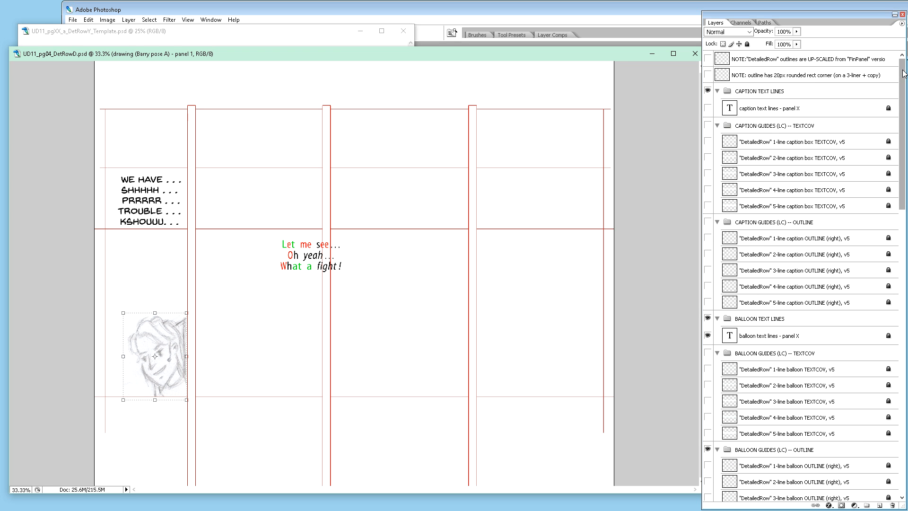
scroll(827, 206, "down", 6)
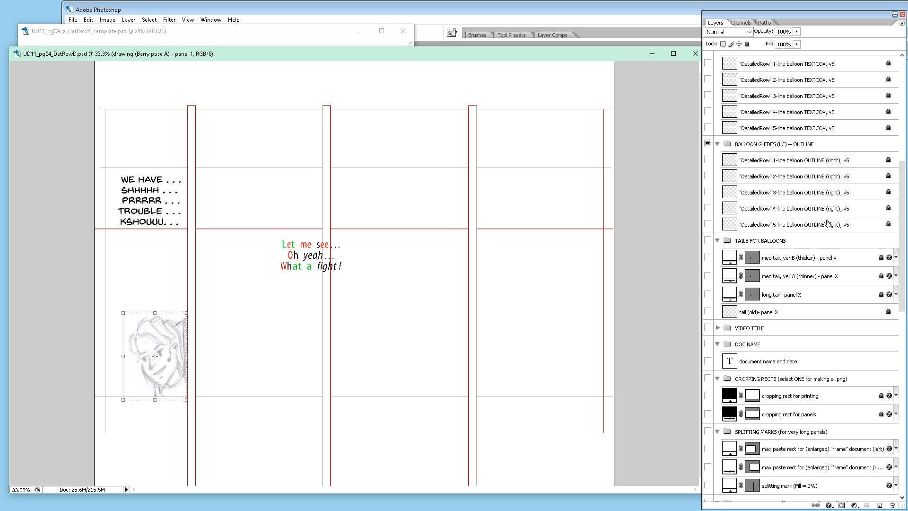
scroll(829, 222, "down", 4)
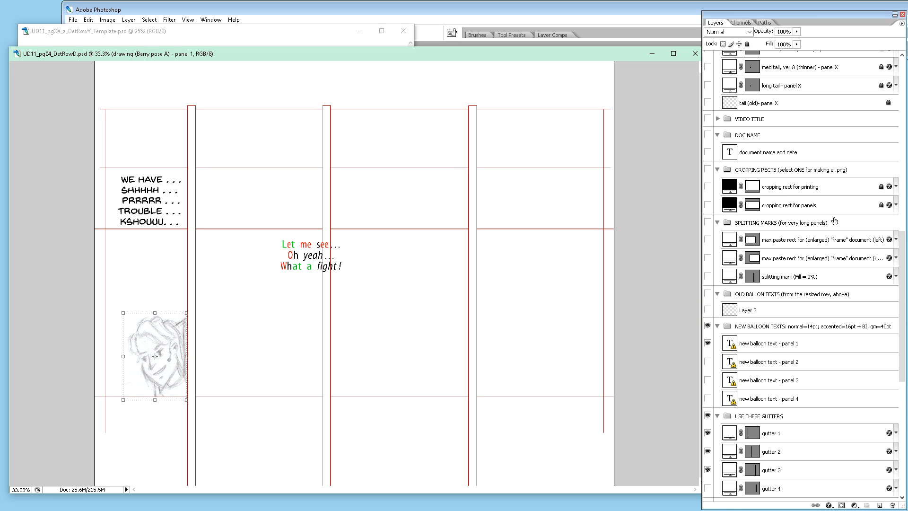
scroll(787, 206, "up", 2)
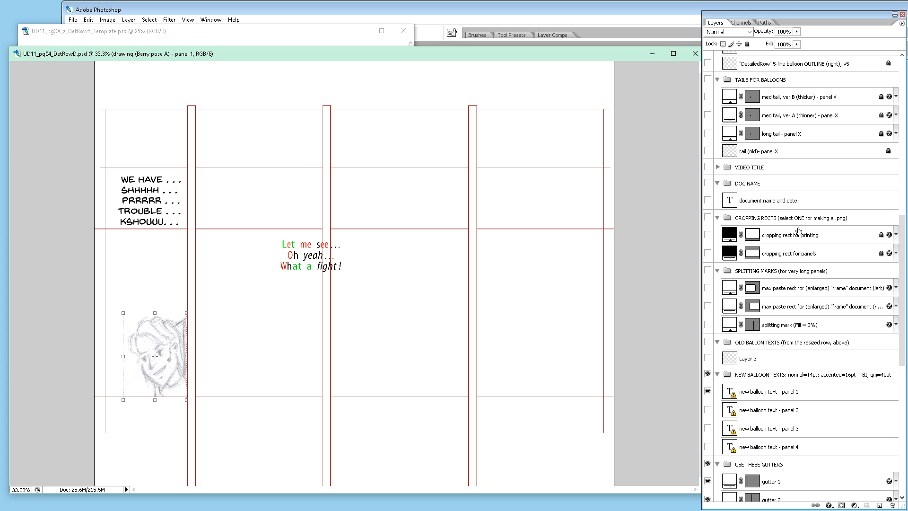
scroll(756, 231, "down", 3)
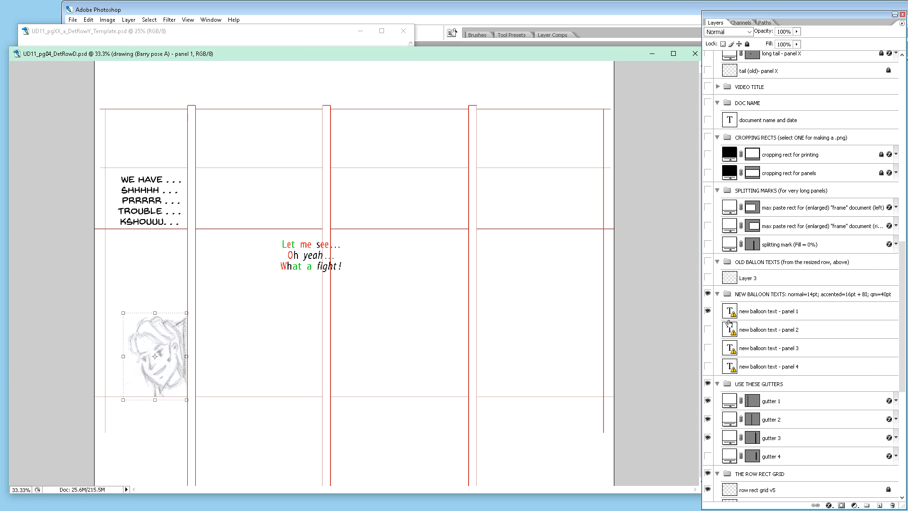
left_click(708, 329)
left_click(708, 366)
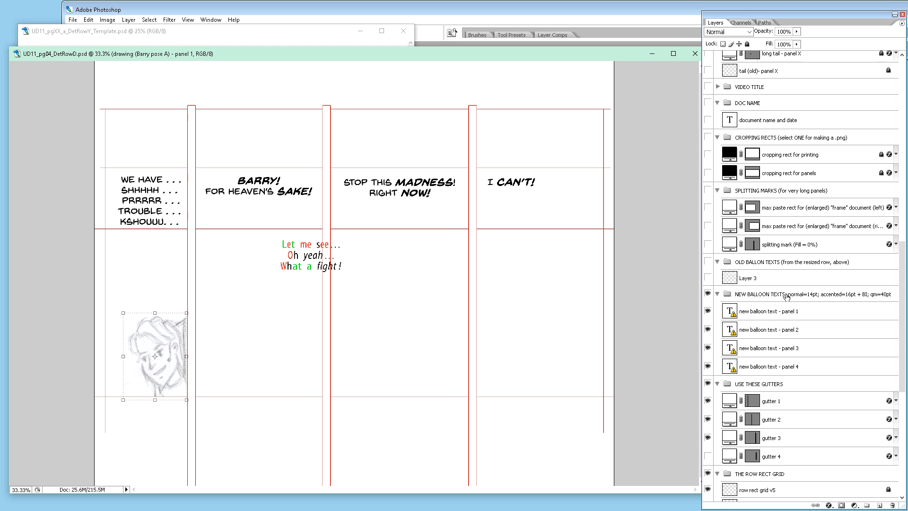
Step: Hide the CAPTION TEXT LINES group and the 'balloon text lines - panel X' sample layer
scroll(787, 296, "up", 10)
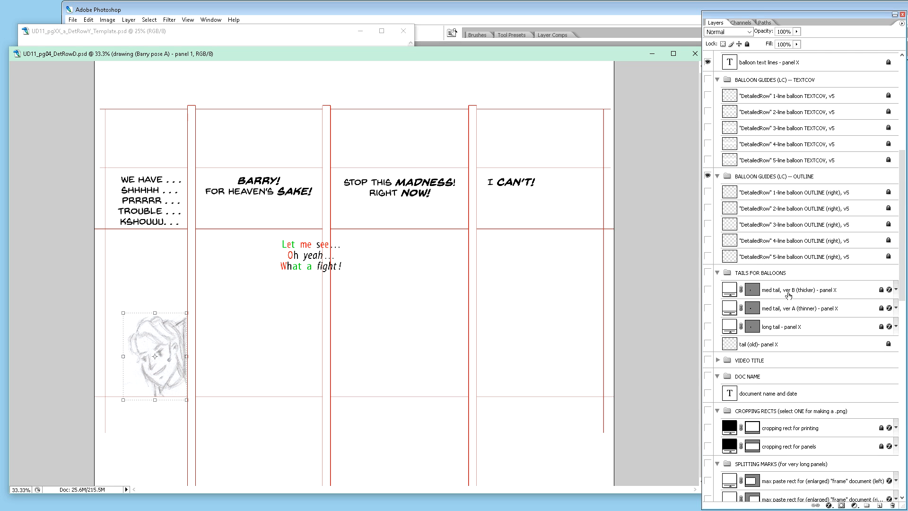
scroll(788, 296, "up", 5)
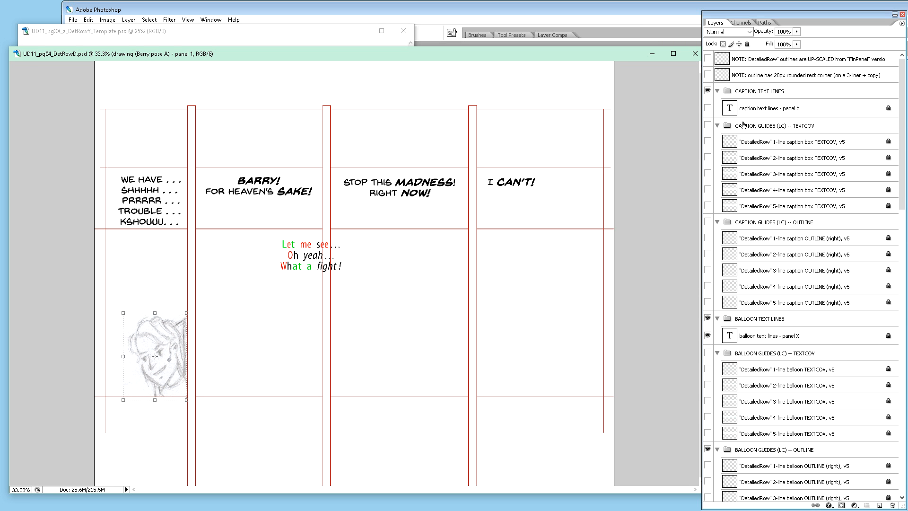
left_click(707, 91)
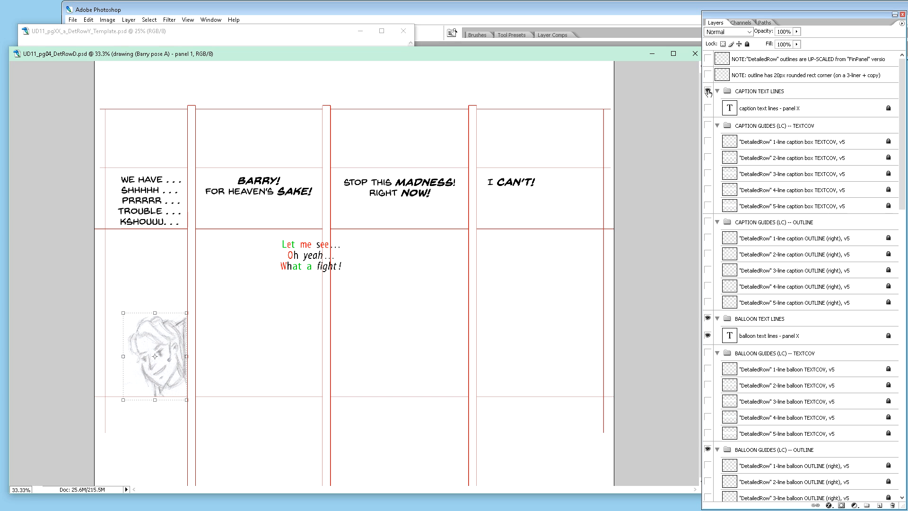
left_click(708, 336)
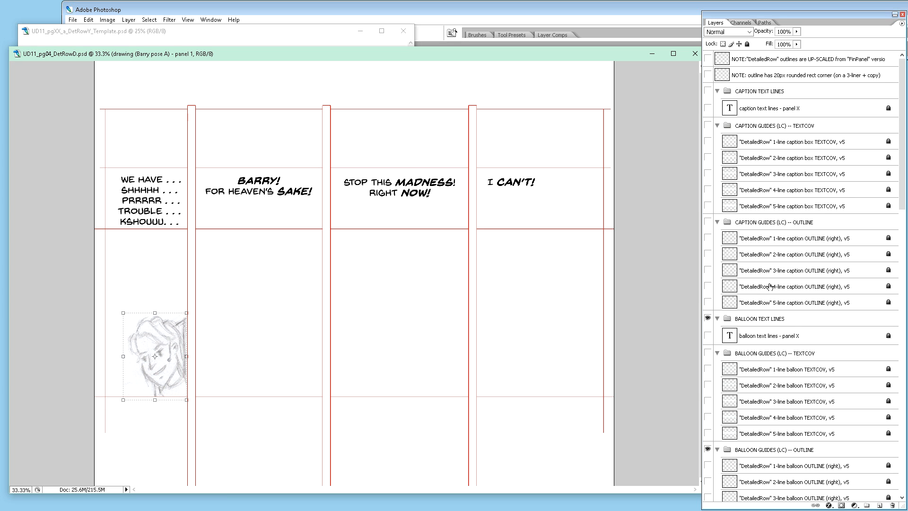
Step: Copy the 'balloon text lines - panel X' sample and the 5-line balloon TEXTCOV and OUTLINE guides into the PANEL 1 group, with the originals hidden
scroll(770, 287, "down", 1)
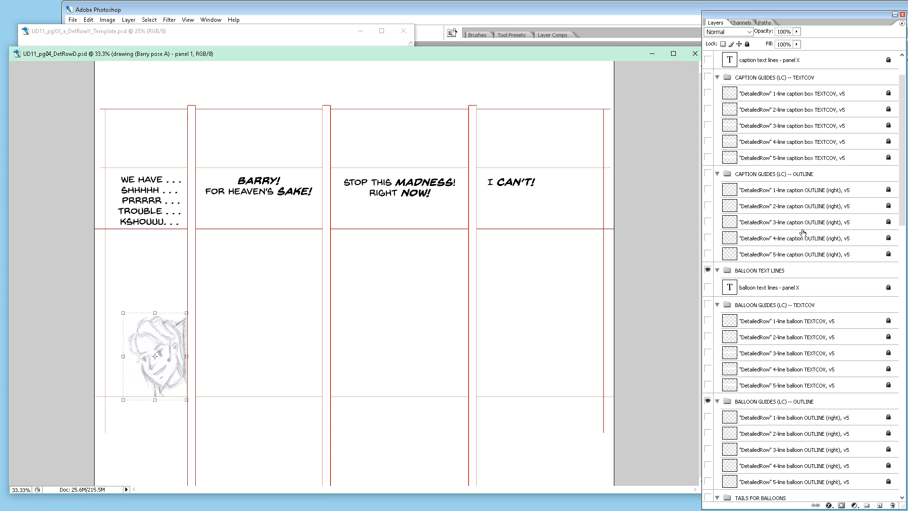
scroll(778, 242, "down", 2)
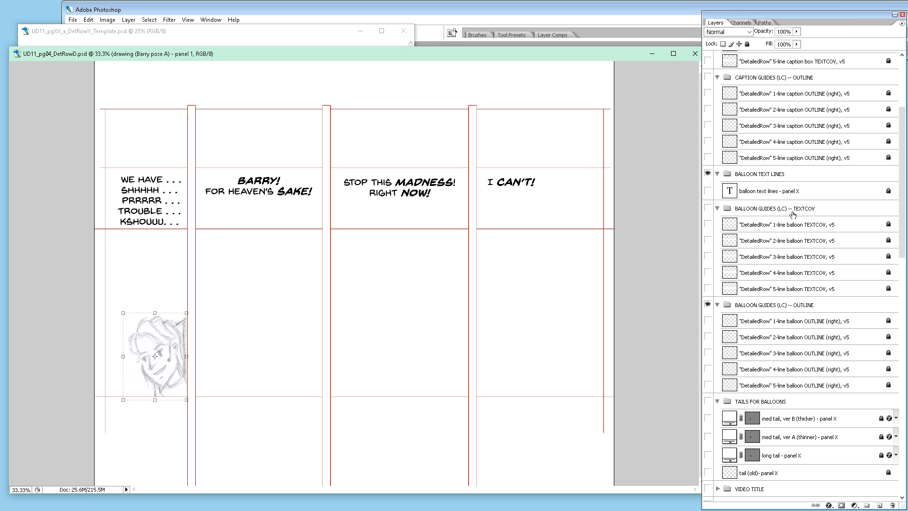
scroll(794, 218, "down", 2)
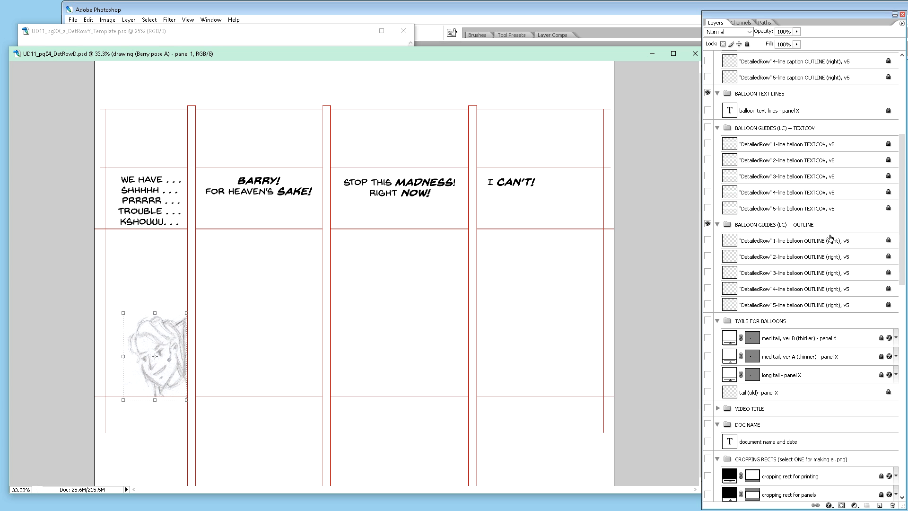
left_click(769, 112)
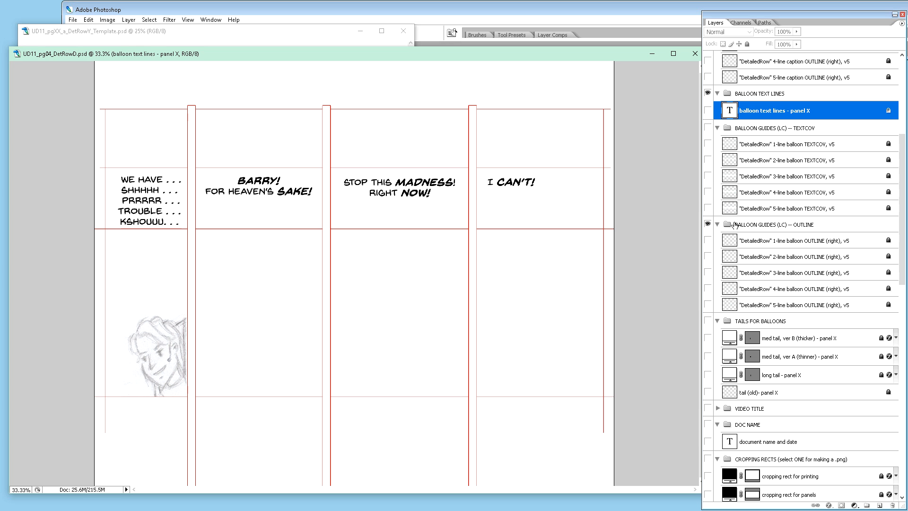
left_click(708, 208)
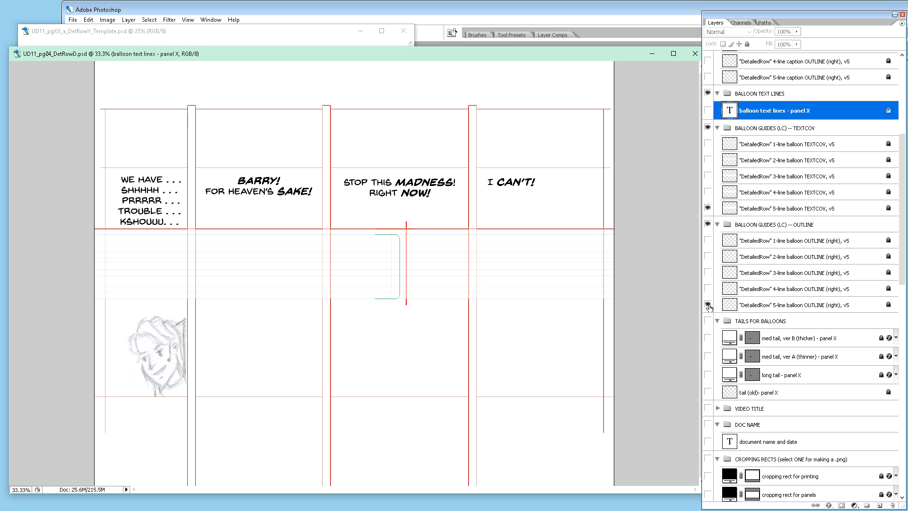
left_click(810, 209)
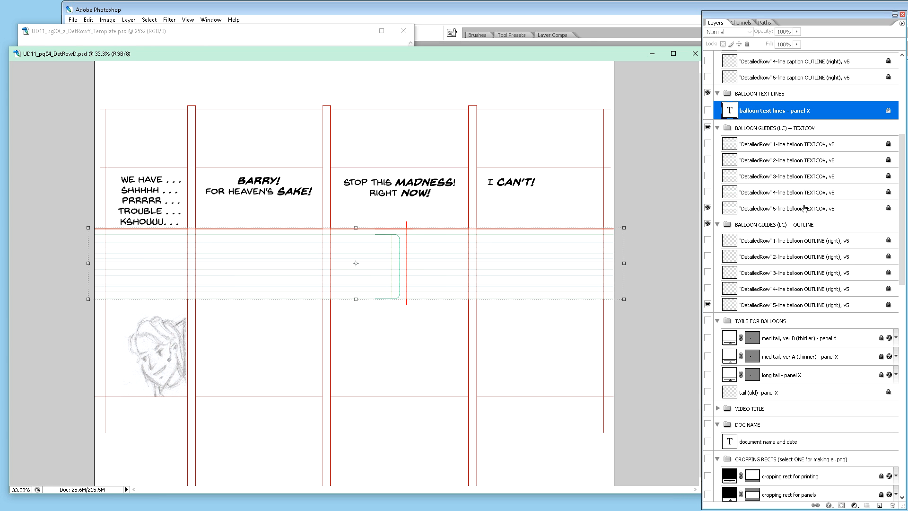
left_click(810, 306, "ctrl")
left_click(707, 305)
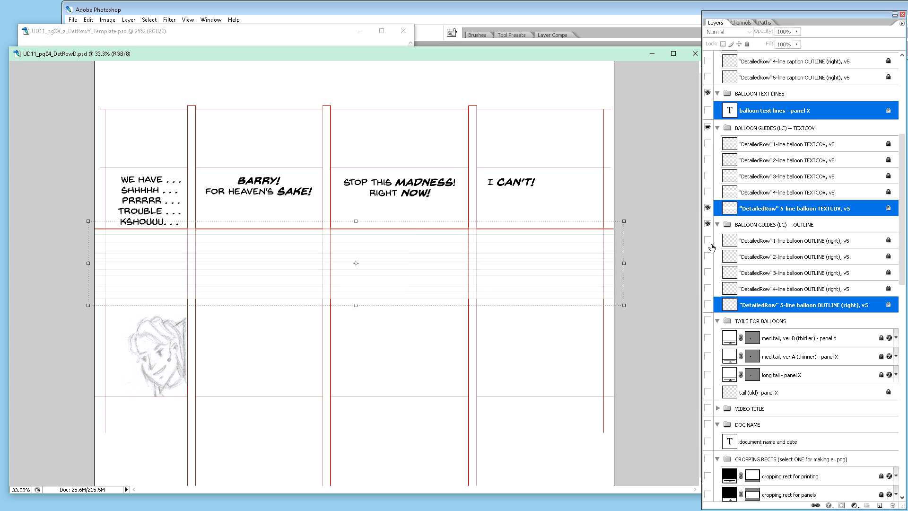
left_click(708, 208)
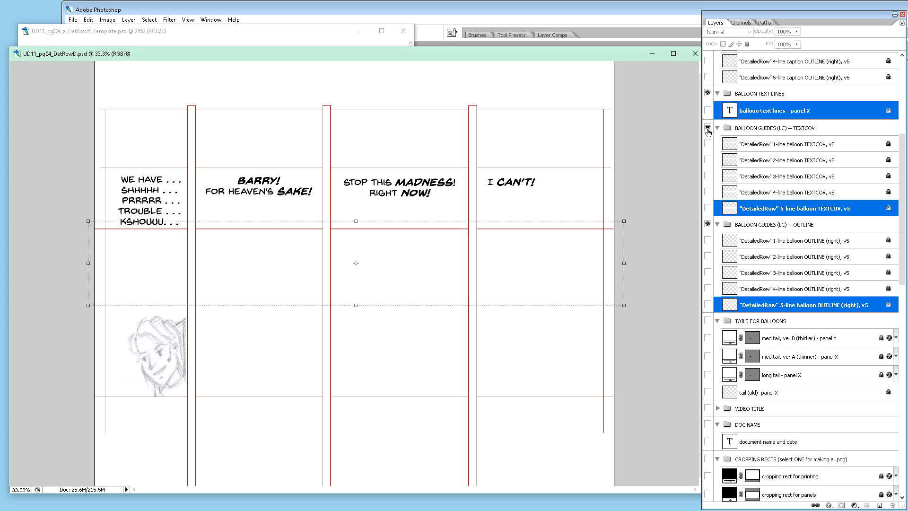
left_click(708, 128)
left_click(707, 224)
mouse_move(814, 310)
left_mouse_down()
mouse_move(775, 510)
mouse_move(797, 281)
left_mouse_up()
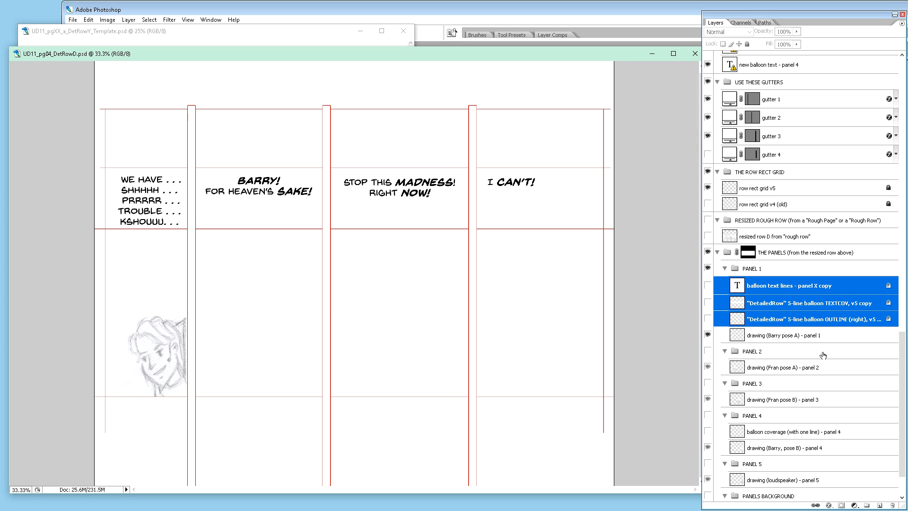
Step: Copy the 'med tail, ver A (thinner) - panel X' layer into the PANEL 1 group, directly above the Barry drawing
left_click(905, 67)
scroll(813, 234, "down", 2)
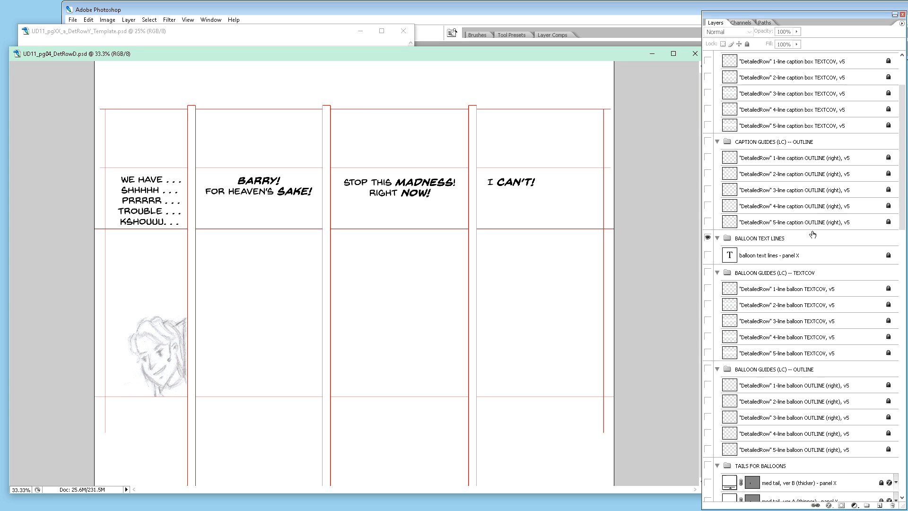
scroll(813, 235, "down", 1)
scroll(802, 268, "down", 1)
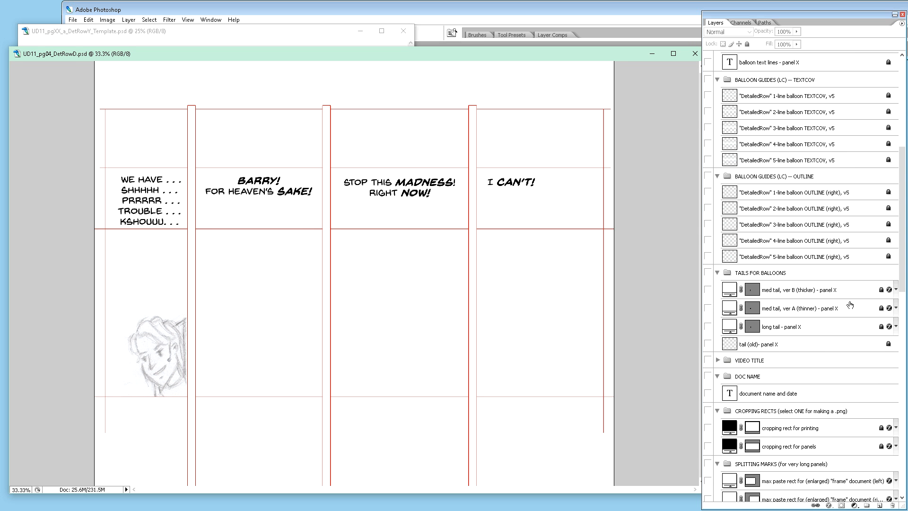
left_click(802, 314)
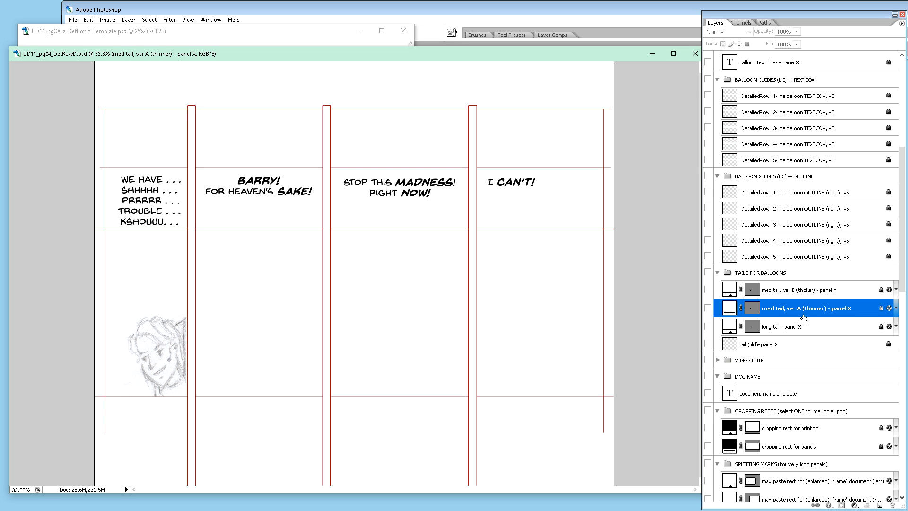
mouse_move(798, 311)
left_mouse_down()
mouse_move(778, 509)
mouse_move(808, 281)
left_mouse_up()
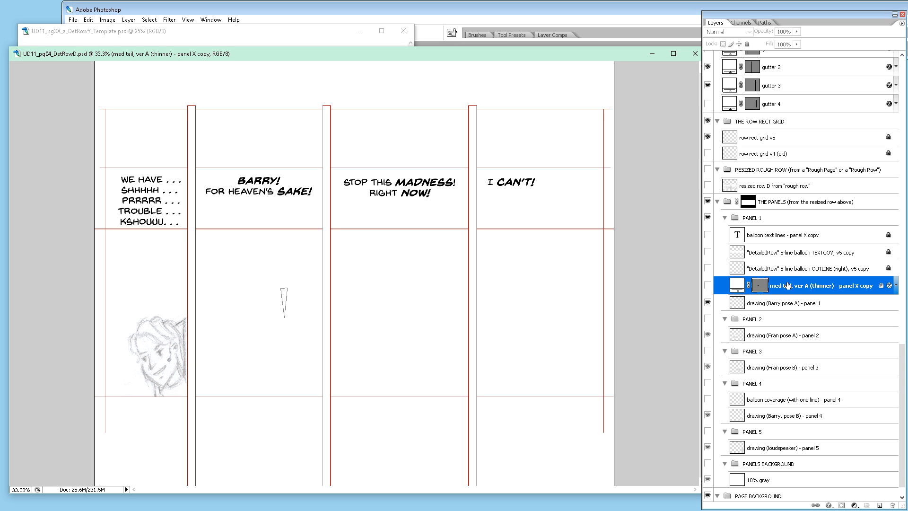
Step: Show the copied balloon text, 5-line TEXTCOV, 5-line OUTLINE and thinner medium tail layers in the PANEL 1 group
left_click(784, 238)
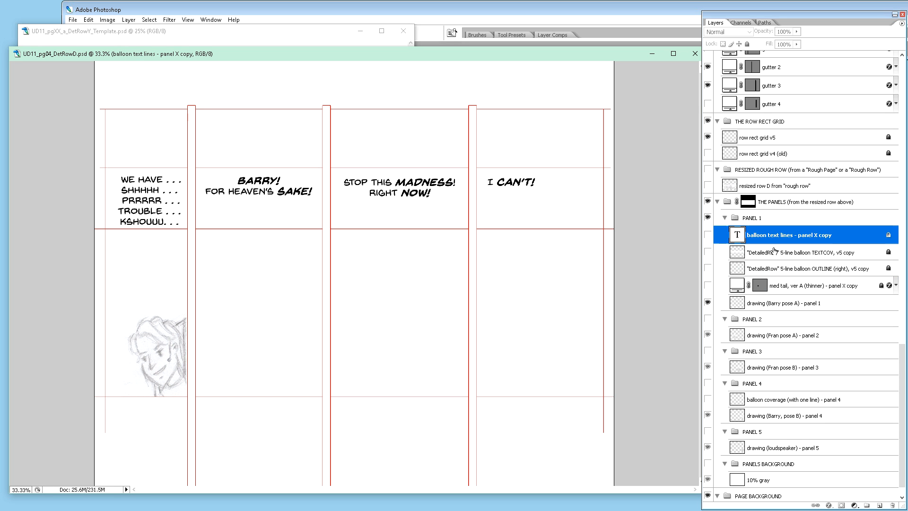
left_click(707, 235)
left_click(708, 252)
left_click(708, 269)
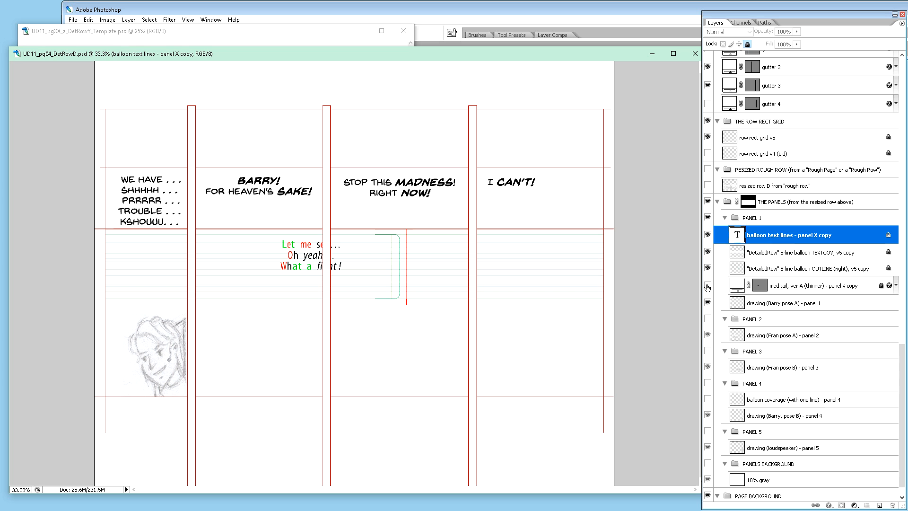
left_click(713, 286)
left_click(708, 286)
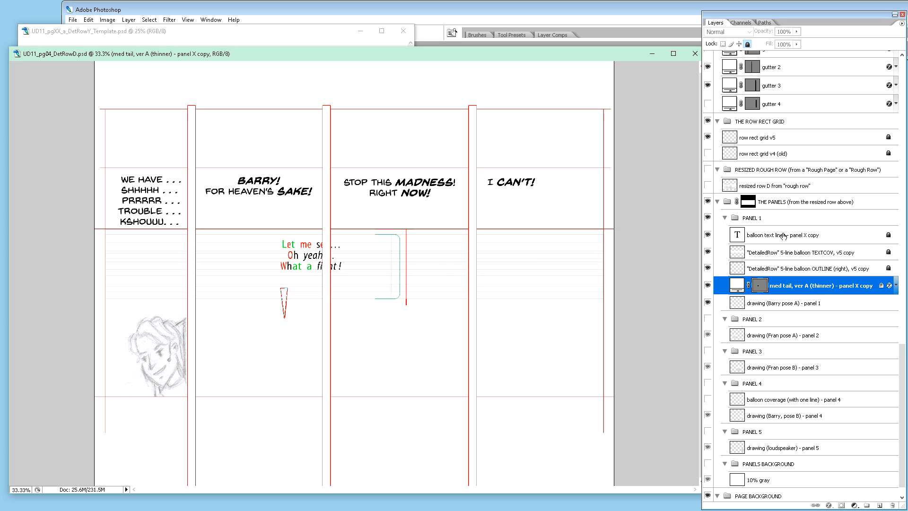
left_click(708, 235)
left_click(708, 235)
Step: Try to nudge the copied balloon text layer in the PANEL 1 group sideways
left_click(773, 237)
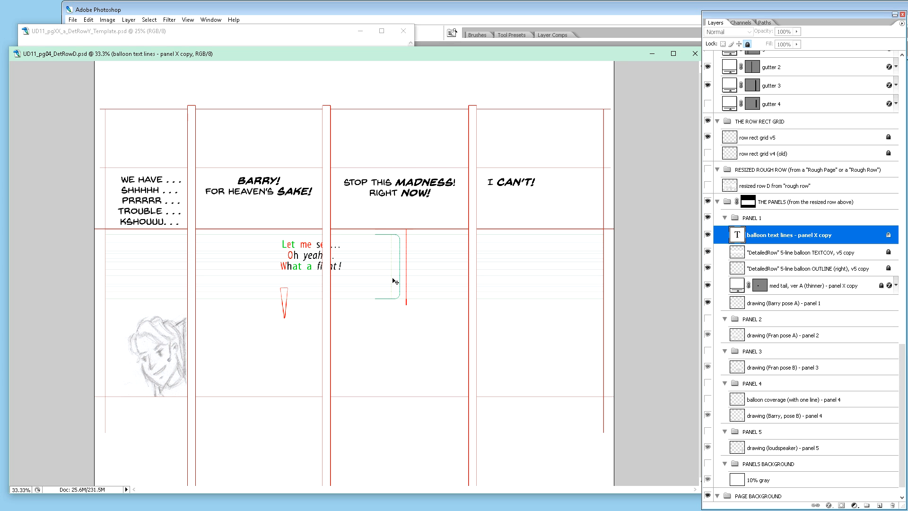
key("Right")
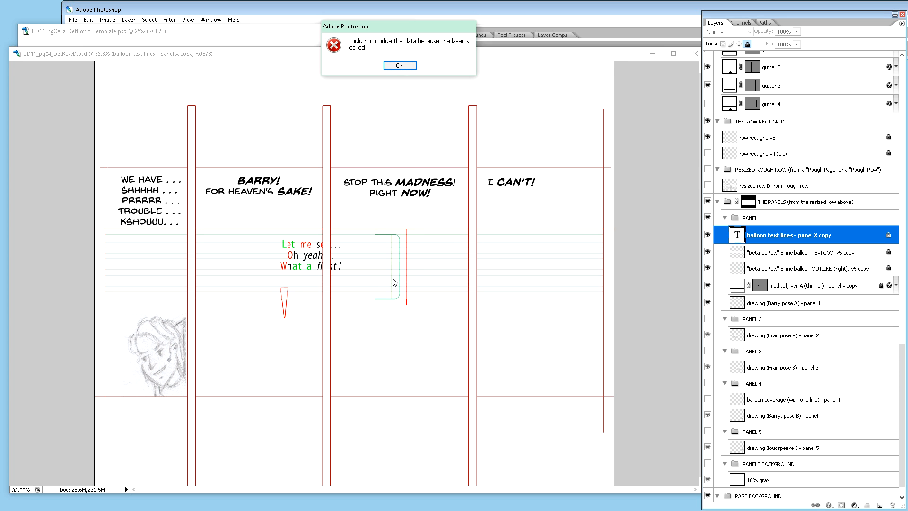
key("Return")
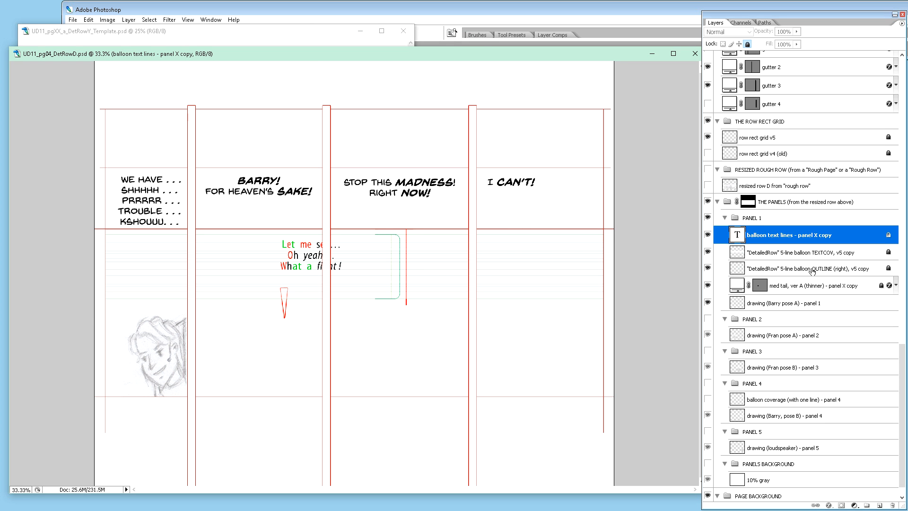
Step: Unlock the copied balloon text, TEXTCOV, OUTLINE and tail layers in the PANEL 1 group one by one
left_click(855, 286, "shift")
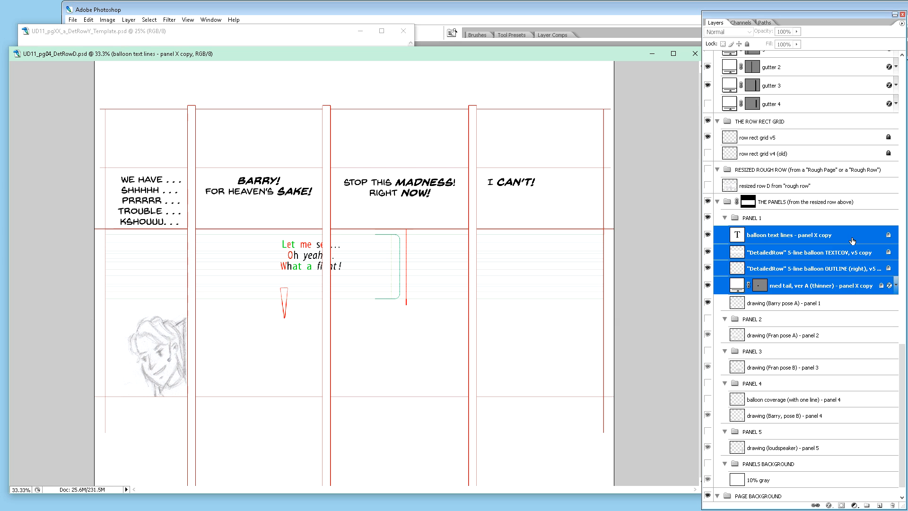
left_click(853, 242)
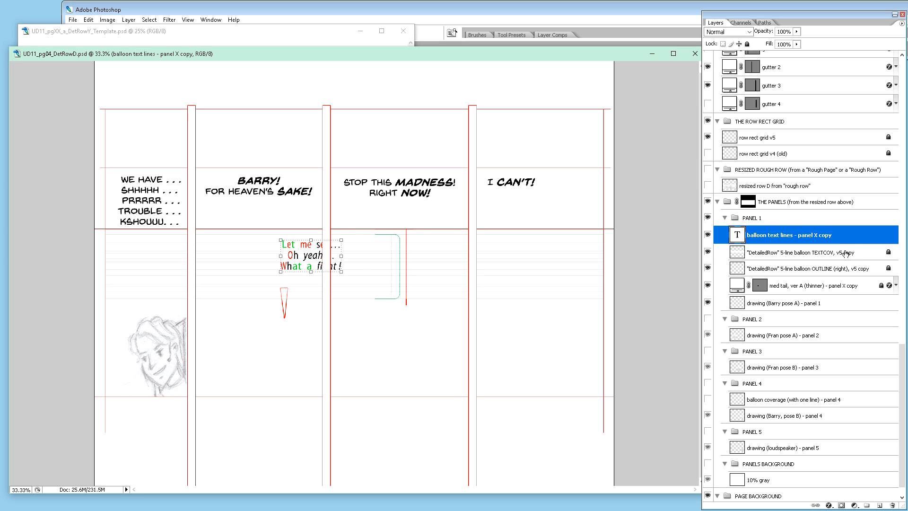
left_click(844, 253)
left_click(837, 268)
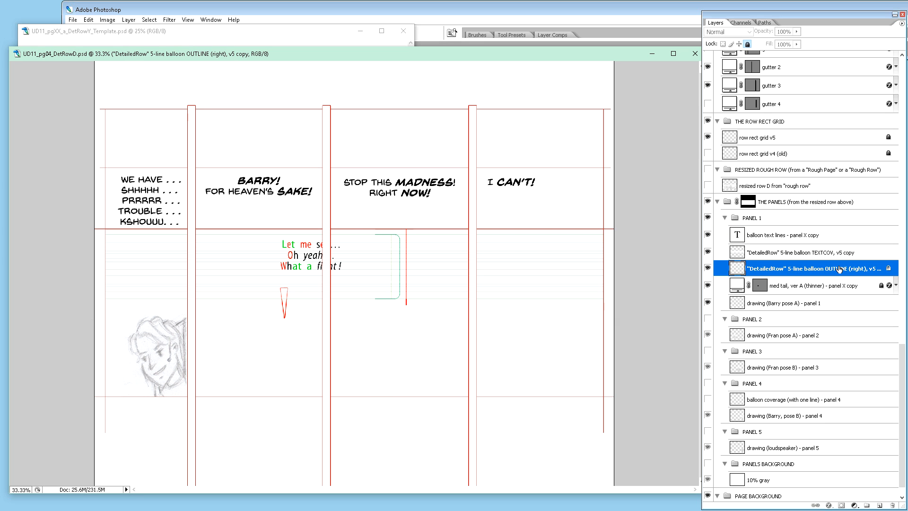
left_click(834, 284)
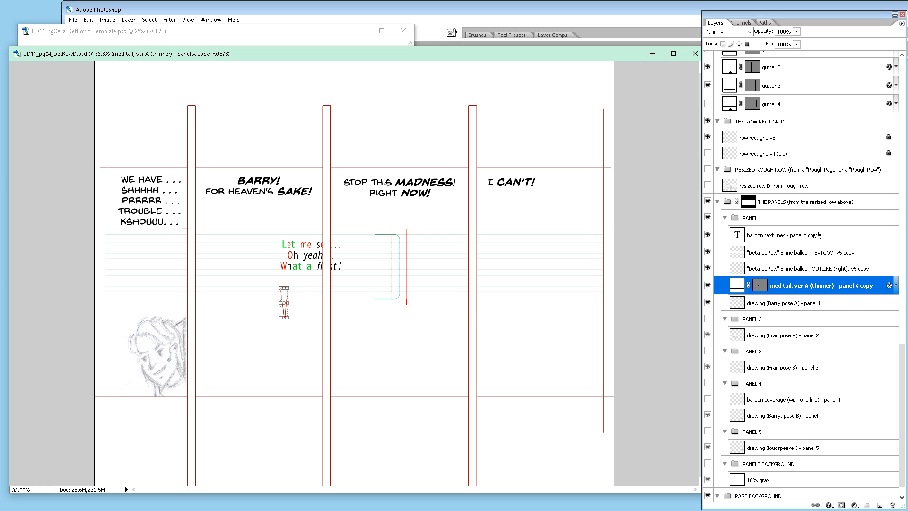
Step: Move the four copied balloon layers together to the left until the sample text and tail sit inside panel 1
left_click(818, 235, "shift")
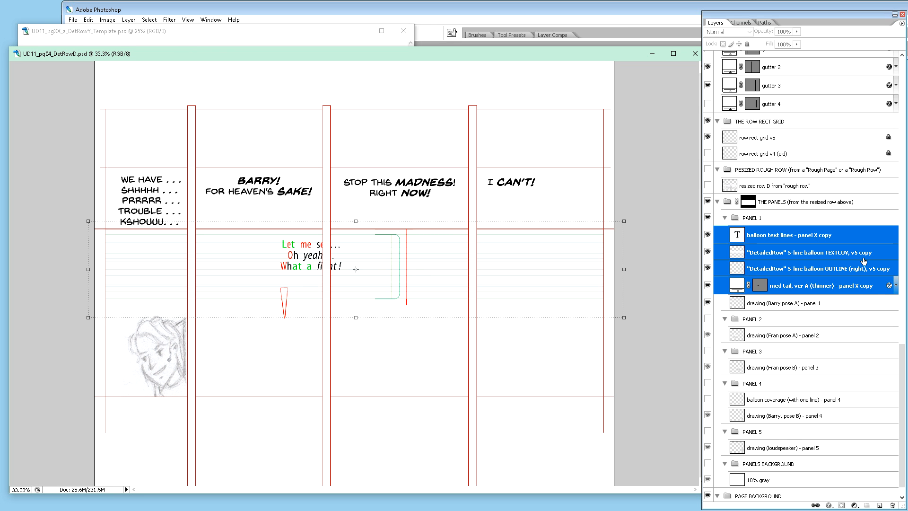
key("shift+Left")
key("shift+Left")
key("shift+Left")
key("shift+Left")
key("shift+Left")
key("shift+Left")
key("shift+Left")
key("shift+Left")
key("shift+Left")
key("shift+Left")
key("shift+Left")
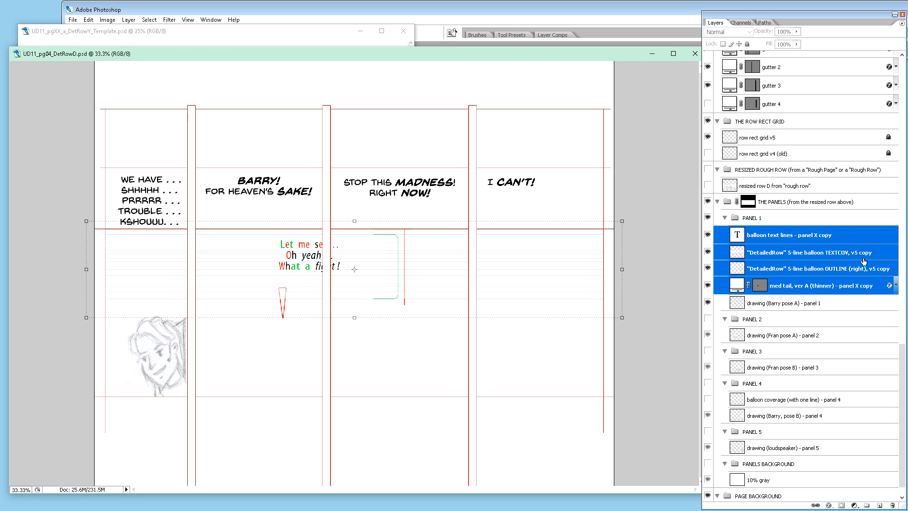
key("shift+Left")
key("shift+Left")
key("shift+Left")
key("shift+Left")
key("shift+Left")
key("shift+Left")
key("shift+Left")
key("shift+Left")
key("shift+Left")
key("shift+Left")
key("shift+Left")
key("shift+Left")
key("shift+Left")
key("shift+Left")
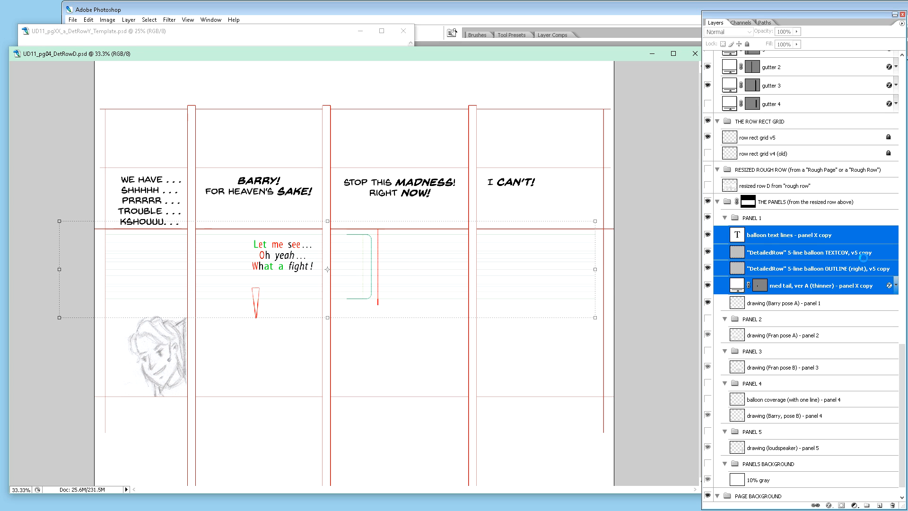
key("shift+Left")
key("shift+Left")
key("shift+Left")
key("shift+Left")
key("shift+Left")
key("shift+Left")
key("shift+Left")
key("shift+Left")
key("shift+Left")
key("shift+Left")
key("shift+Left")
key("shift+Left")
key("shift+Left")
key("shift+Left")
key("shift+Left")
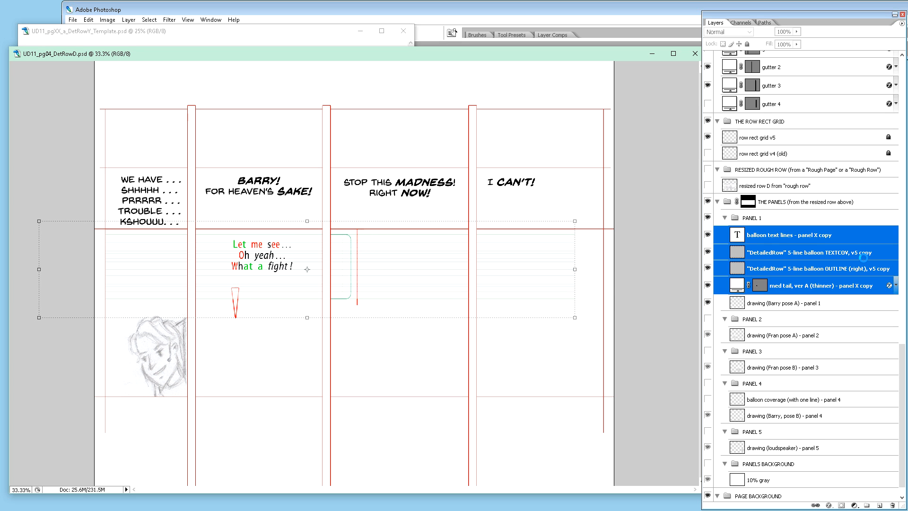
key("shift+Left")
key("shift+Left")
key("shift+Left")
key("shift+Left")
key("shift+Left")
key("shift+Left")
key("shift+Left")
key("shift+Left")
key("shift+Left")
key("shift+Left")
key("shift+Left")
key("shift+Left")
key("shift+Left")
key("shift+Left")
key("shift+Left")
key("shift+Left")
key("shift+Left")
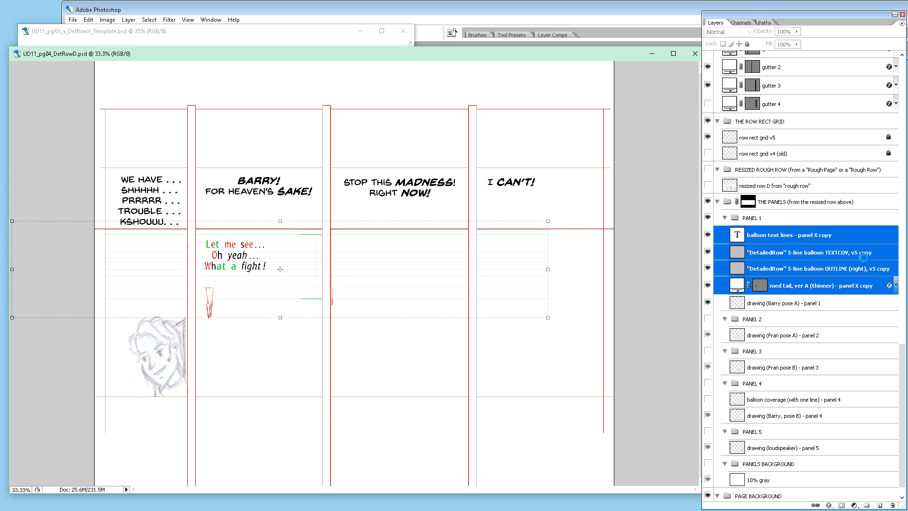
key("shift+Left")
key("shift+Left")
key("shift+Left")
key("shift+Left")
key("shift+Left")
key("shift+Left")
key("shift+Left")
key("shift+Left")
key("shift+Left")
key("shift+Left")
key("shift+Left")
key("shift+Left")
key("shift+Left")
key("shift+Left")
key("shift+Left")
key("shift+Left")
key("shift+Left")
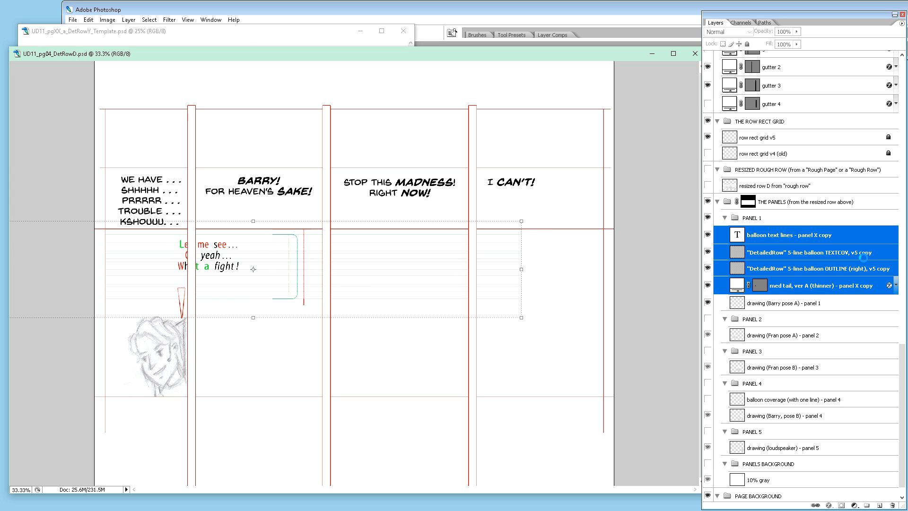
key("shift+Left")
key("shift+Left")
key("shift+Left")
key("shift+Left")
key("shift+Left")
key("shift+Left")
key("shift+Left")
key("shift+Left")
key("shift+Left")
key("shift+Left")
key("shift+Left")
key("shift+Left")
key("shift+Left")
key("shift+Left")
key("shift+Left")
key("shift+Left")
key("shift+Left")
key("shift+Left")
key("shift+Left")
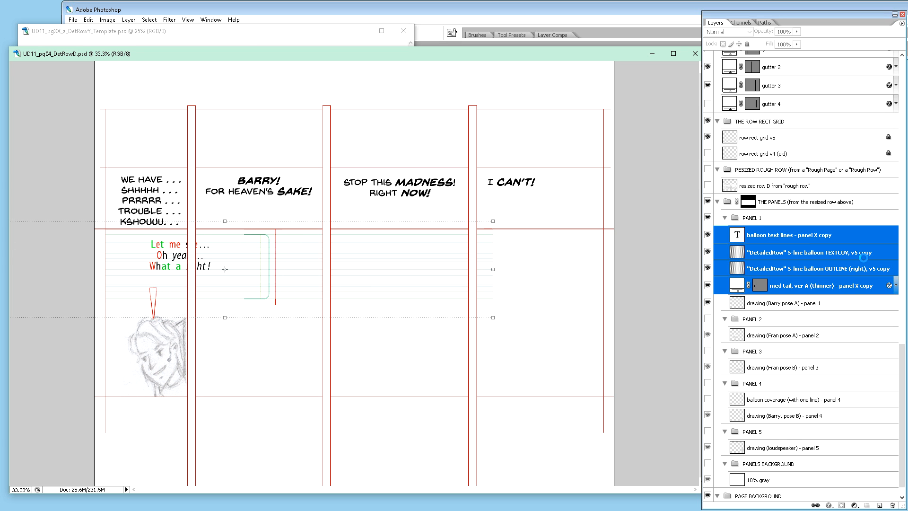
key("shift+Left")
key("shift+Left")
key("shift+Left")
key("shift+Left")
key("shift+Left")
key("shift+Left")
key("shift+Left")
key("shift+Left")
key("shift+Left")
key("shift+Left")
key("shift+Left")
key("shift+Left")
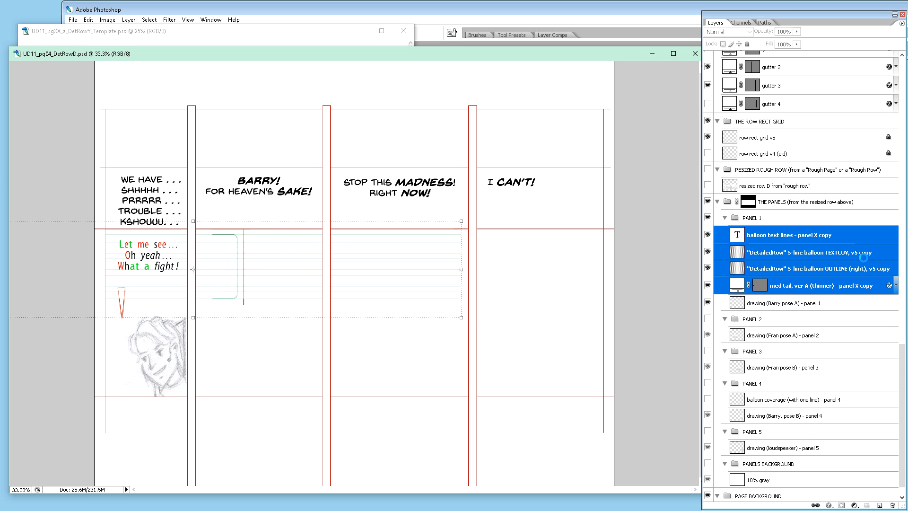
Step: Move the copied 5-line balloon OUTLINE guide left so its red margin line meets panel 1's right edge
left_click(897, 265)
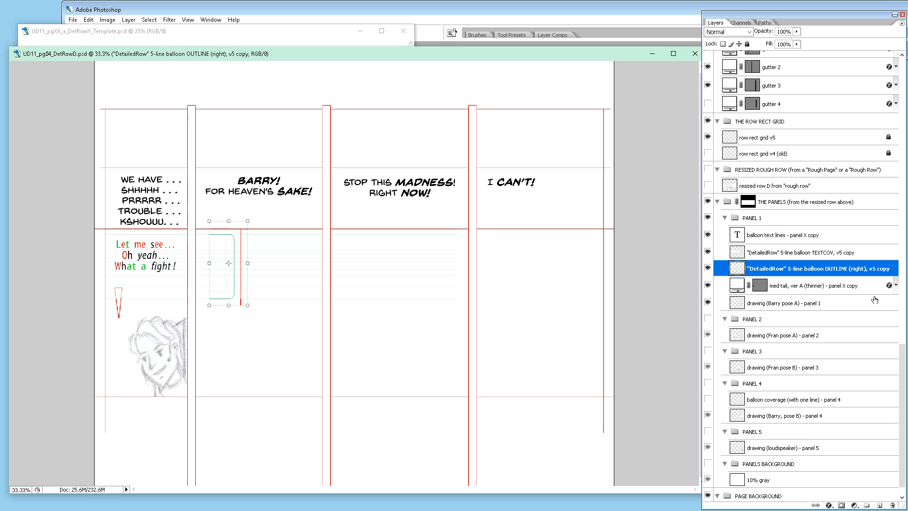
key("shift+Left")
key("shift+Left")
key("shift+Left")
key("shift+Left")
key("shift+Left")
key("shift+Left")
key("shift+Left")
key("shift+Left")
key("shift+Left")
key("shift+Left")
key("shift+Left")
key("shift+Left")
key("shift+Left")
key("shift+Left")
key("shift+Left")
key("shift+Left")
key("shift+Left")
key("shift+Left")
key("shift+Left")
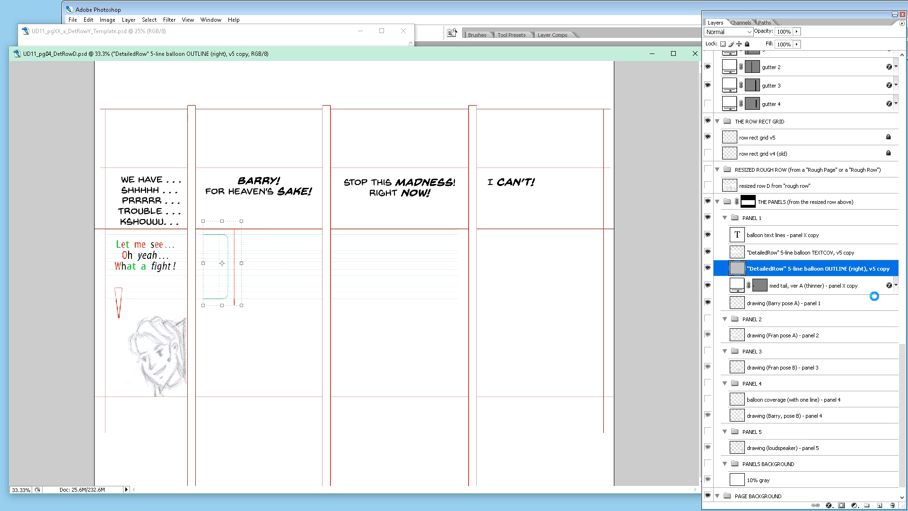
key("shift+Left")
key("shift+Left")
key("shift+Left")
key("shift+Left")
key("shift+Left")
key("shift+Left")
key("shift+Left")
key("shift+Left")
key("shift+Left")
key("shift+Left")
key("shift+Left")
key("shift+Left")
key("shift+Left")
key("shift+Left")
key("shift+Left")
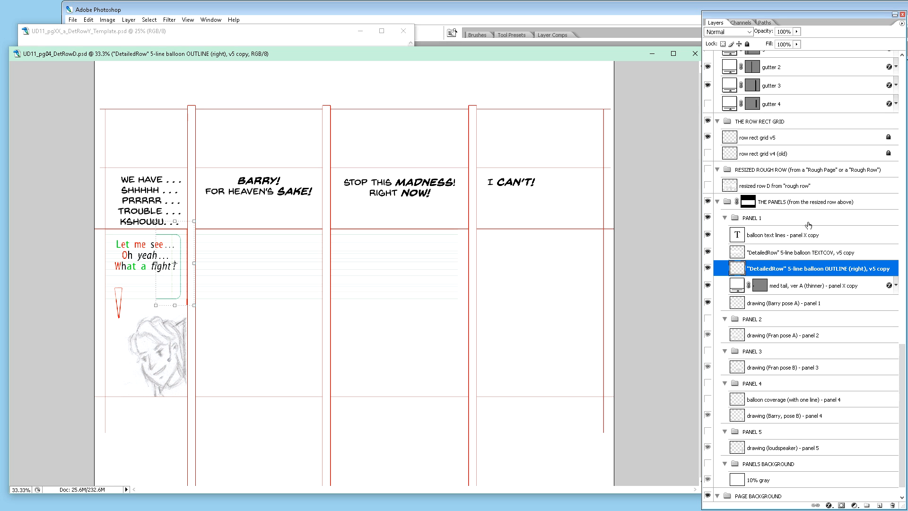
Step: Scale the copied "DetailedRow" 5-line balloon TEXTCOV guide down horizontally so it spans only the width of panel 1
left_click(809, 254)
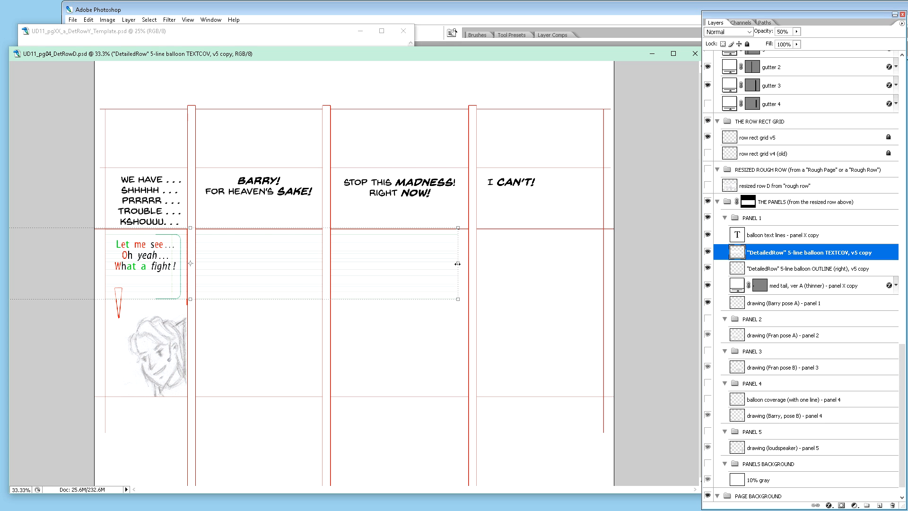
left_click_drag(458, 263, 191, 269)
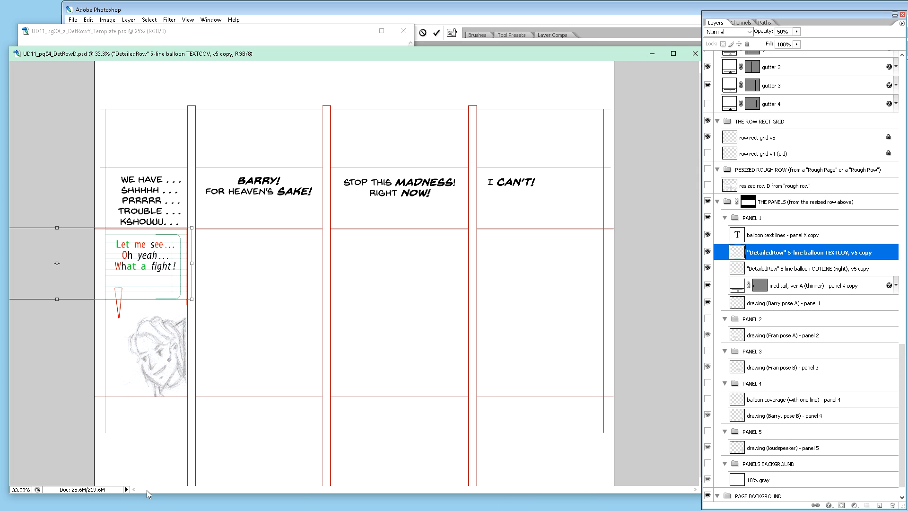
left_click_drag(203, 54, 235, 51)
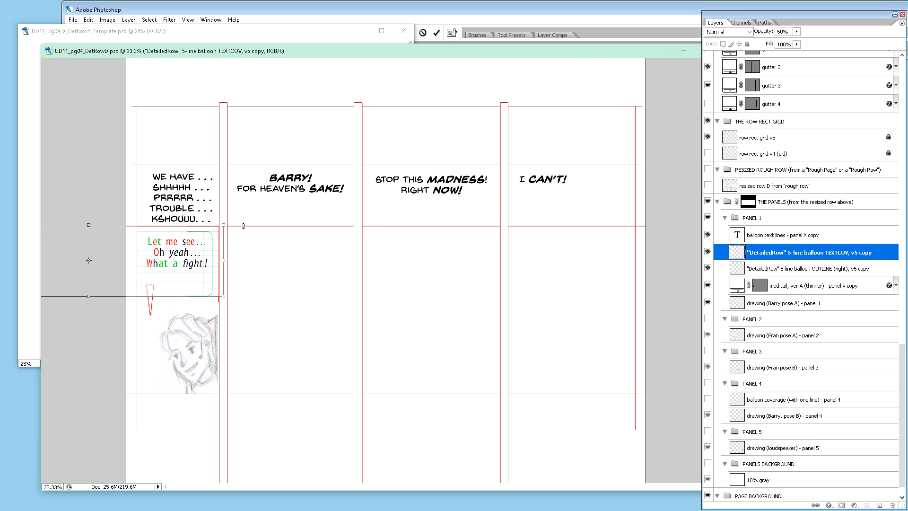
key("ctrl+minus")
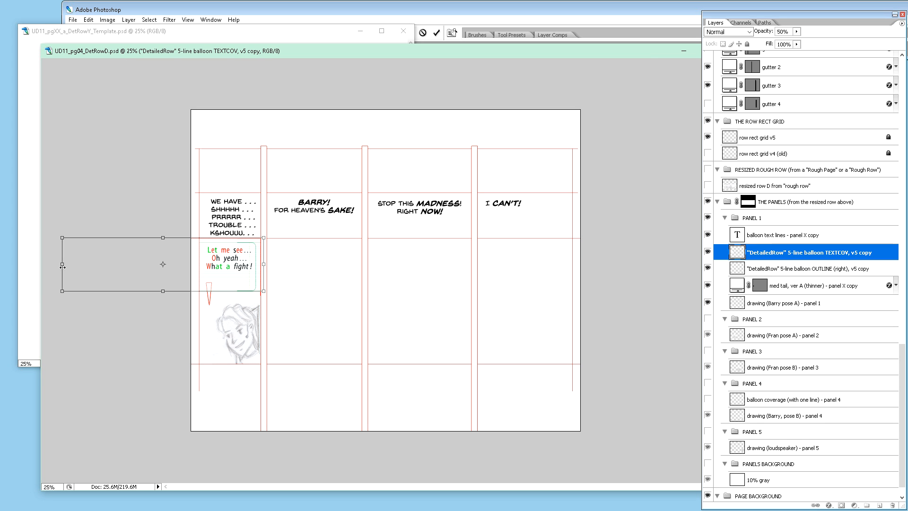
left_click_drag(62, 264, 195, 264)
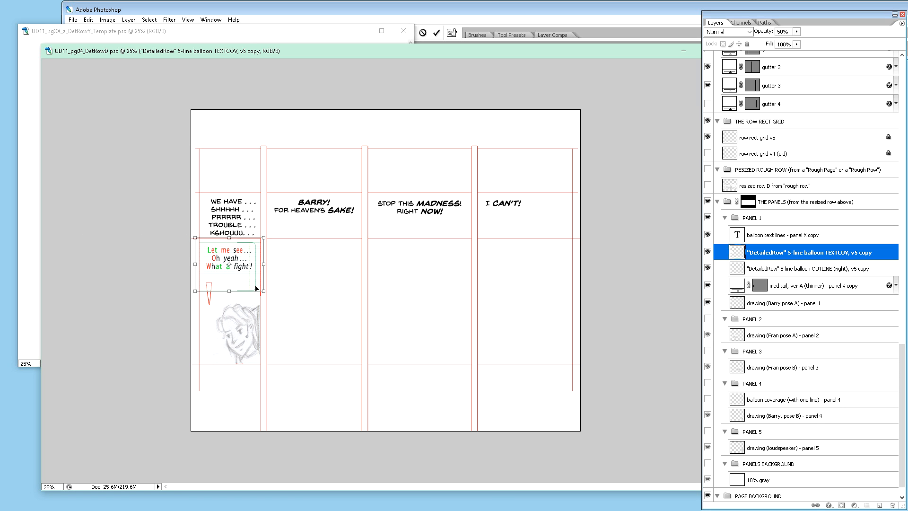
key("Return")
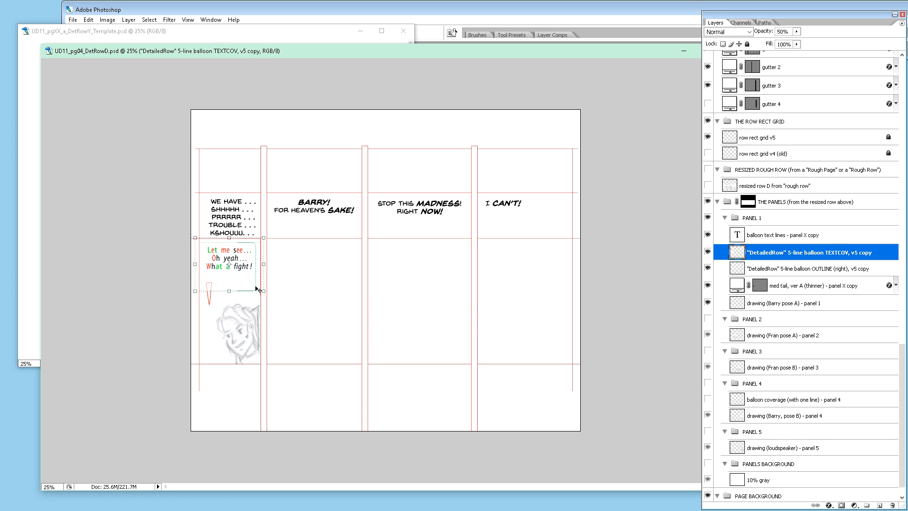
key("ctrl+plus")
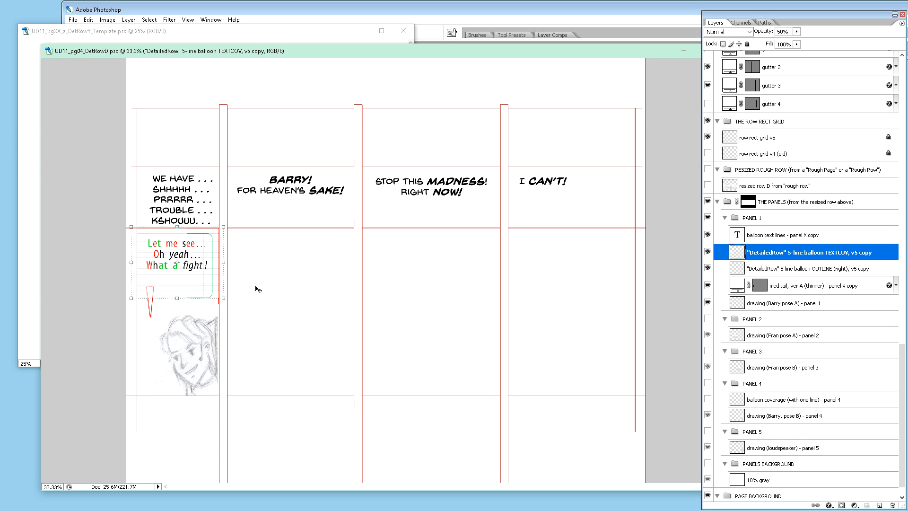
key("ctrl+plus")
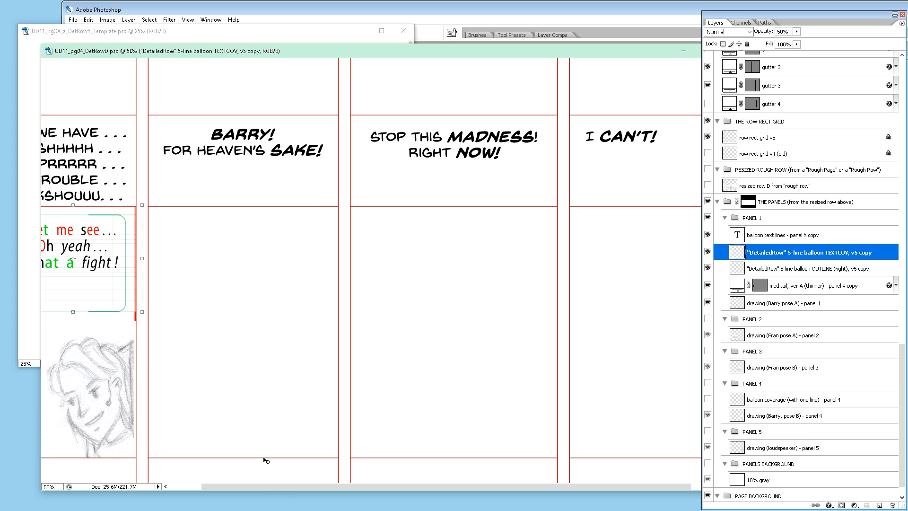
left_click_drag(234, 486, 204, 498)
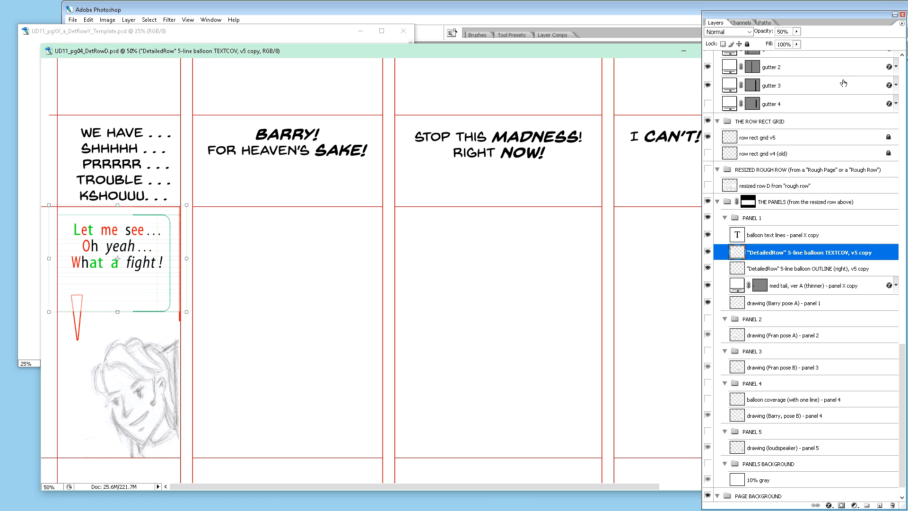
Step: Copy the panel X balloon text, 2-line balloon TEXTCOV, 2-line balloon OUTLINE and thinner ver A med tail layers into the PANEL 2 group
left_click(904, 70)
left_click_drag(901, 218, 907, 59)
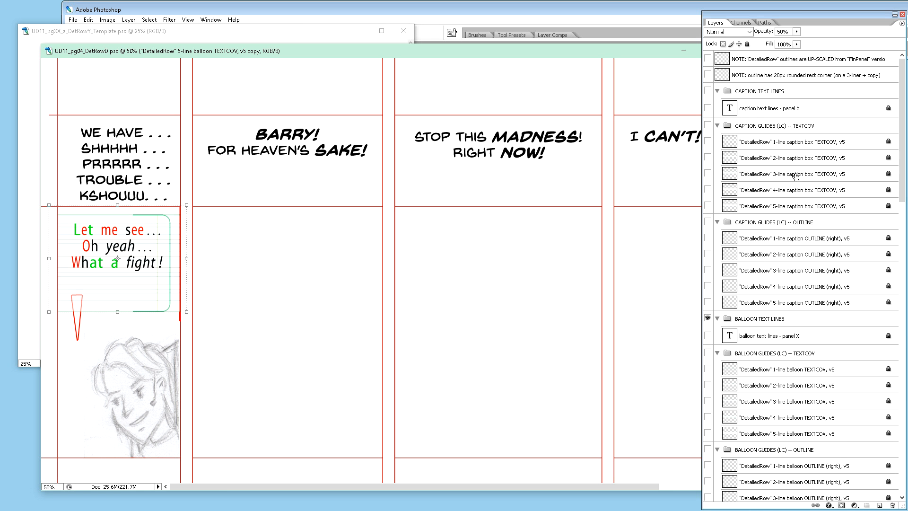
scroll(814, 286, "down", 2)
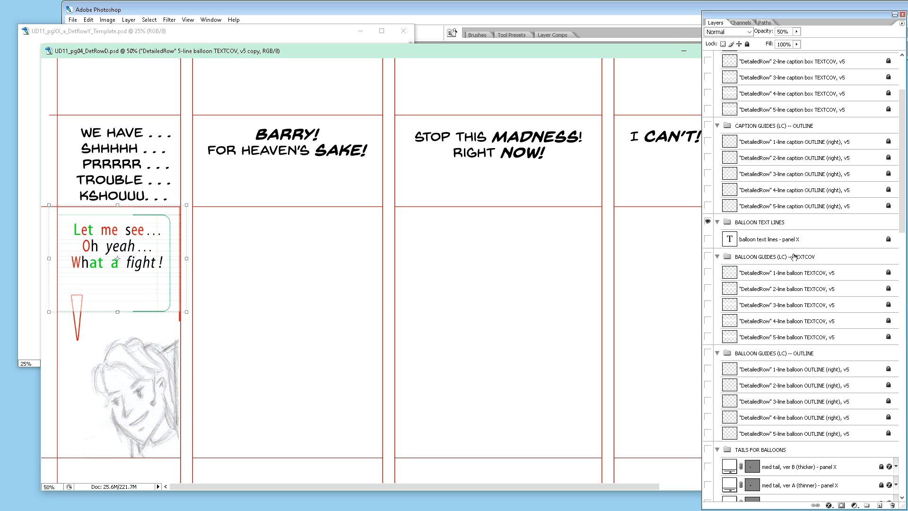
left_click(781, 239)
scroll(821, 237, "down", 2)
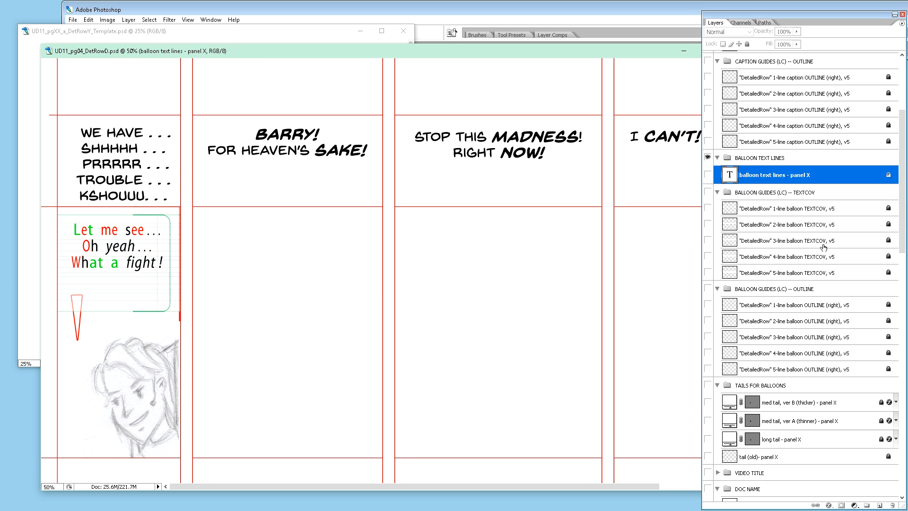
left_click(806, 226)
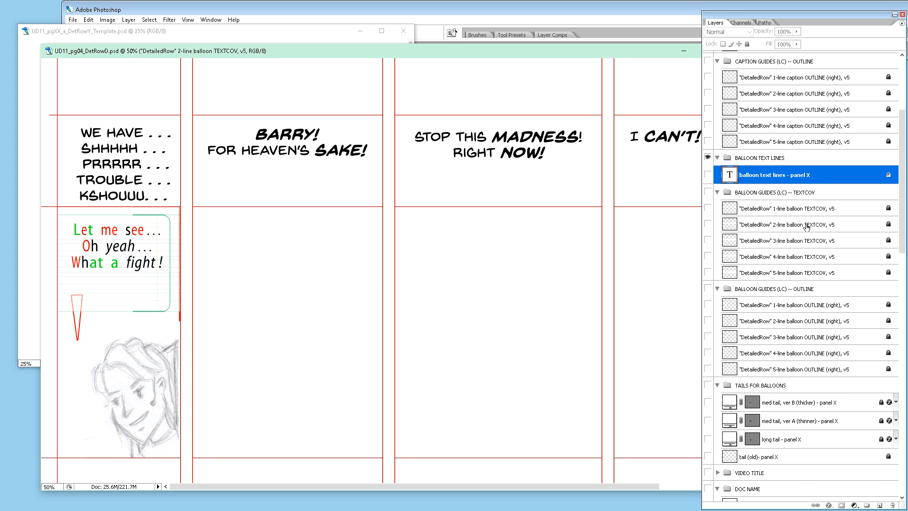
left_click(777, 191)
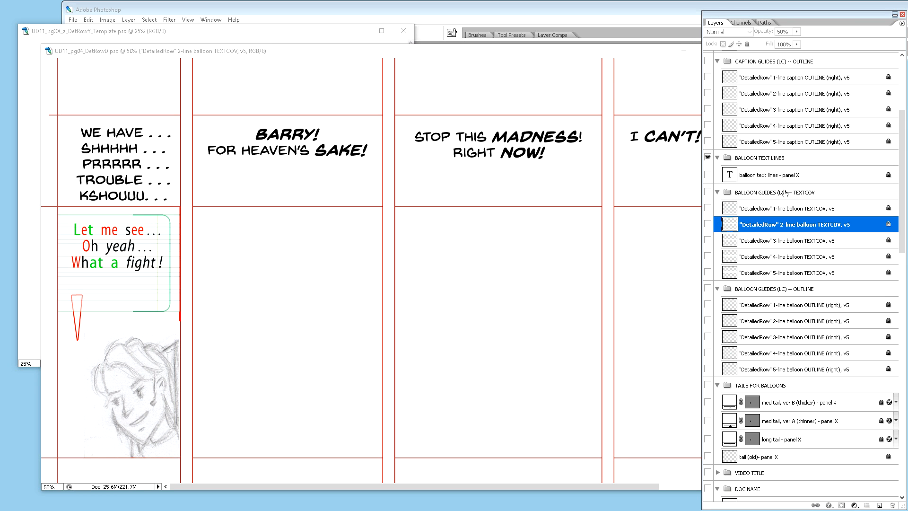
left_click(785, 180)
left_click(782, 180)
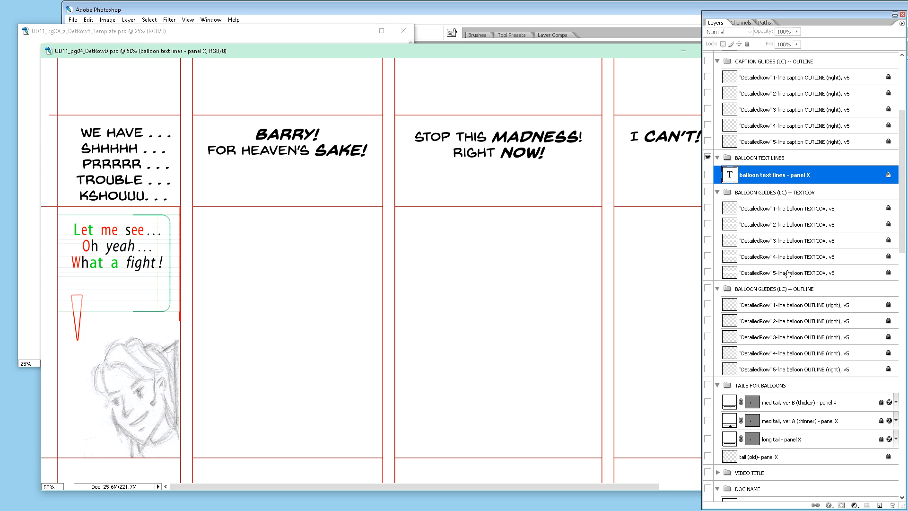
left_click(804, 226, "ctrl")
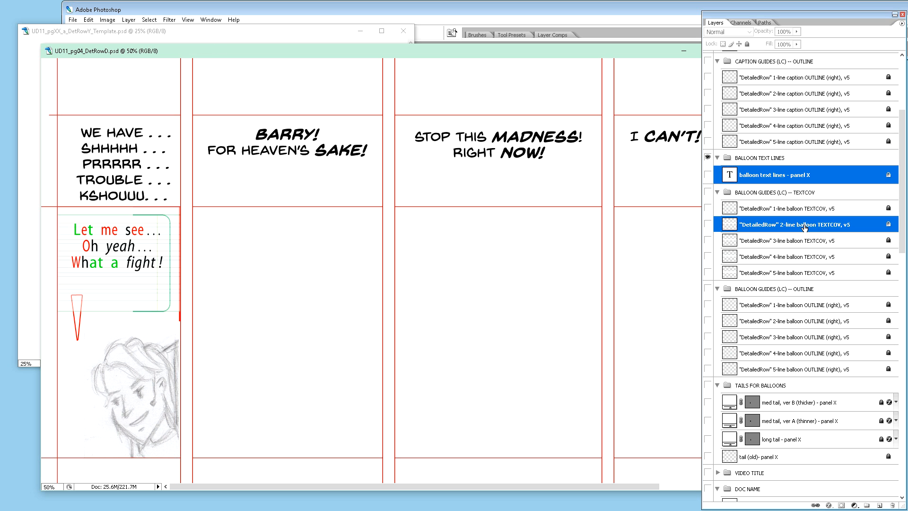
left_click(817, 325, "ctrl")
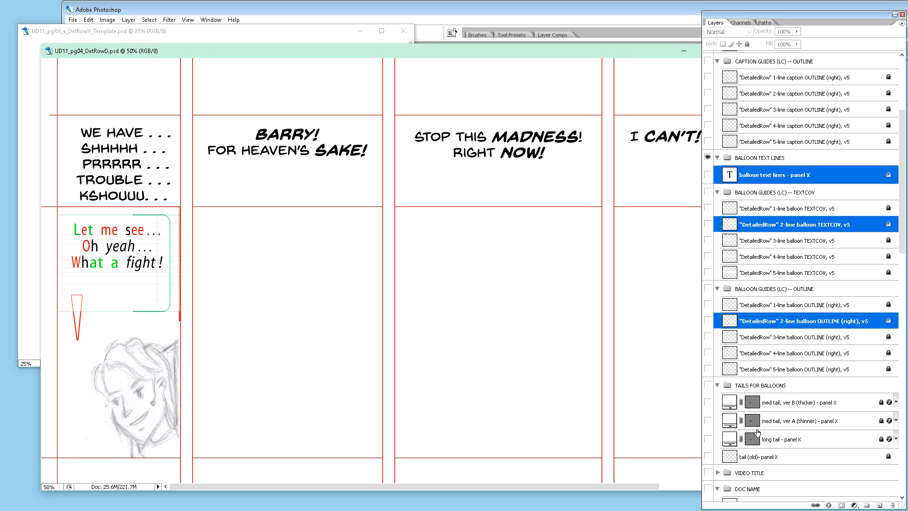
left_click(809, 421, "ctrl")
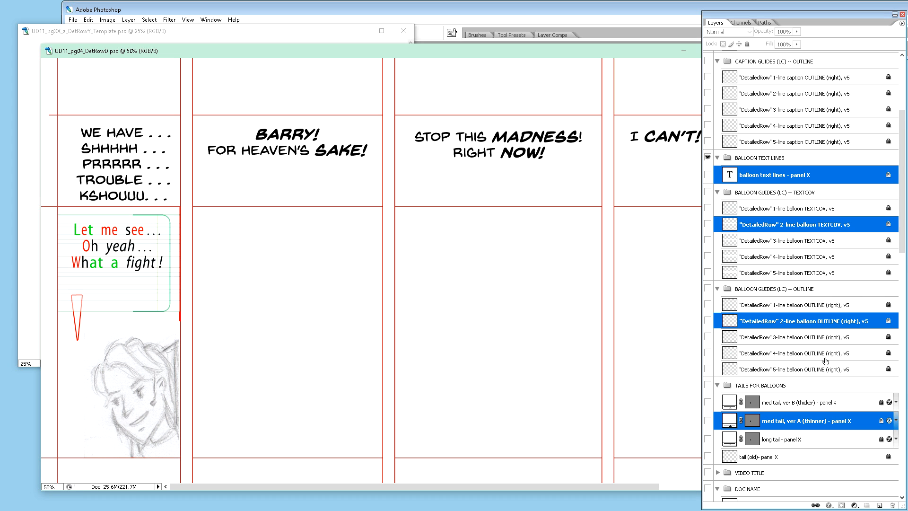
scroll(823, 362, "down", 3)
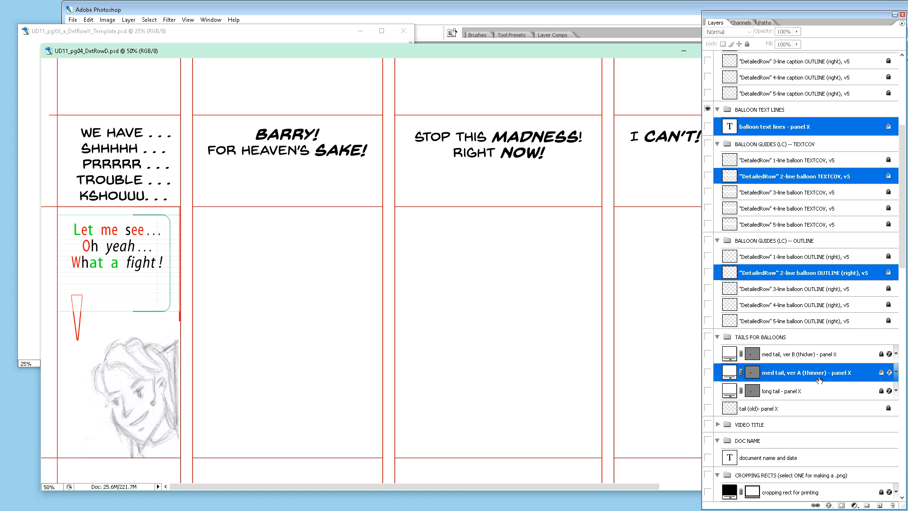
left_click_drag(825, 378, 804, 307)
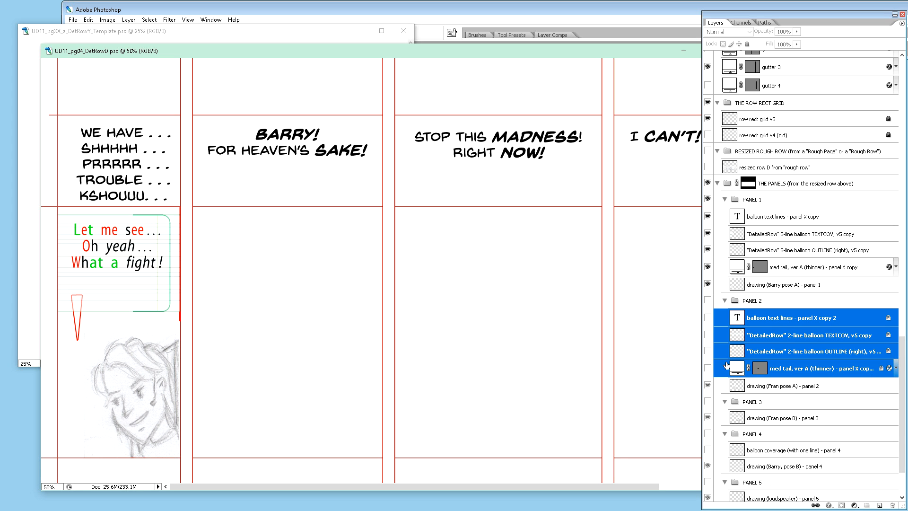
Step: Unlock the copied balloon text, 2-line TEXTCOV, 2-line OUTLINE and med tail layers in the PANEL 2 group one by one
left_click(850, 323)
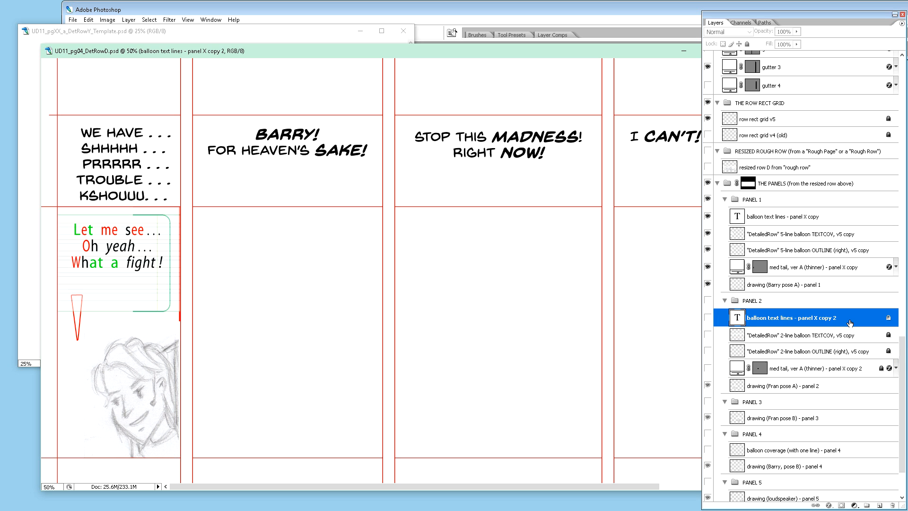
left_click(836, 335)
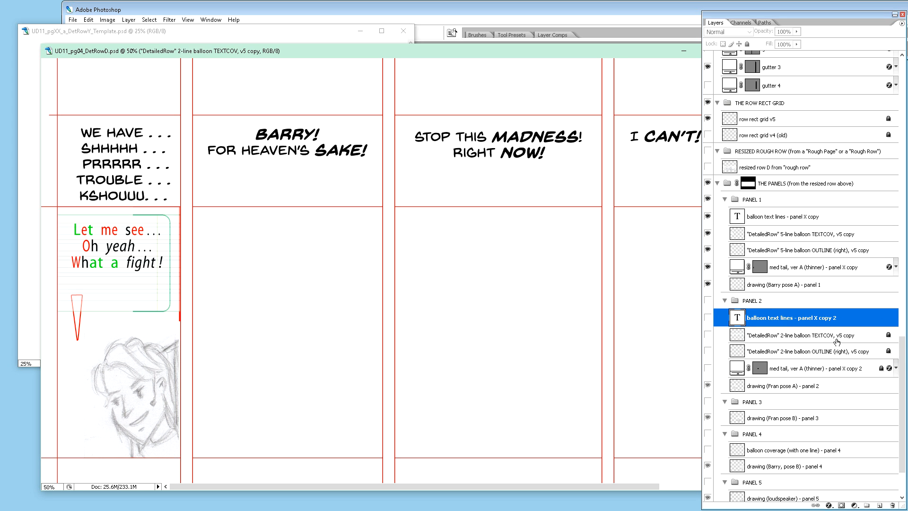
left_click(833, 353)
left_click(834, 368)
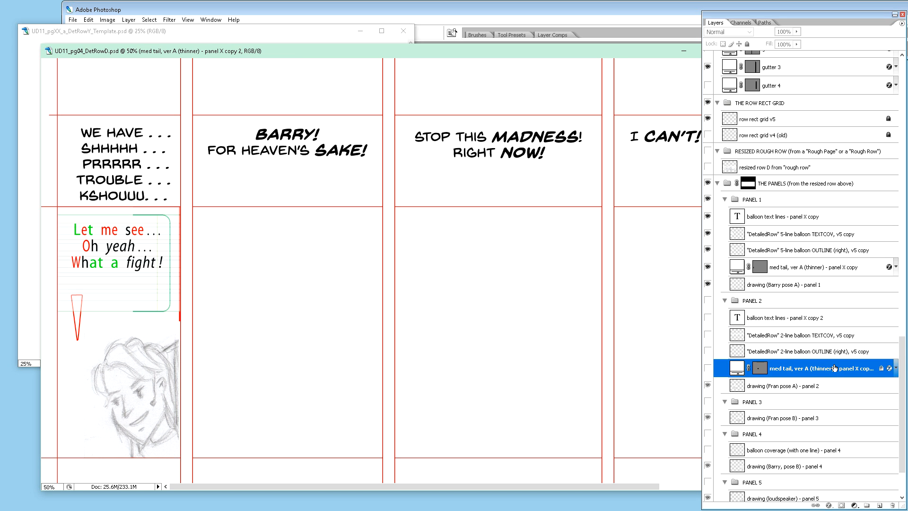
Step: Rename the copied balloon text layer in the PANEL 2 group as "balloon text lines - panel 2"
double_click(807, 318)
left_click_drag(807, 317, 836, 320)
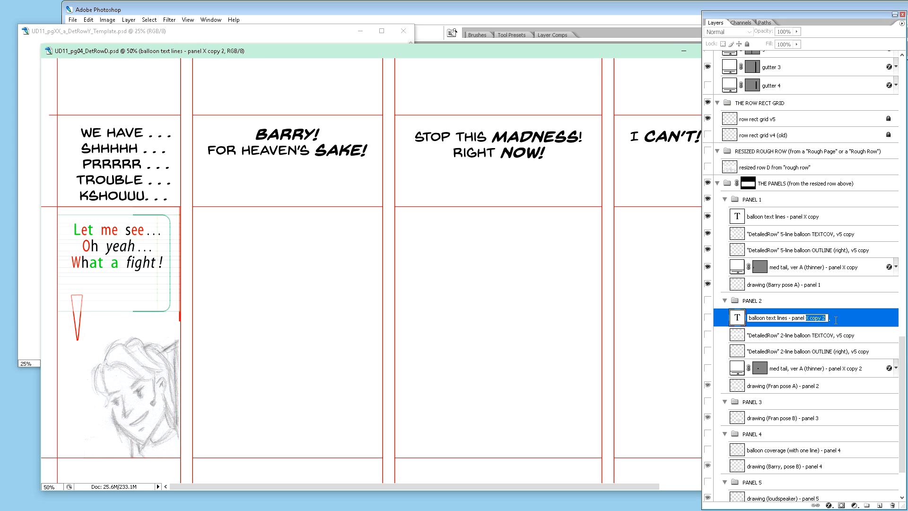
type("2")
key("Return")
Step: Replace "copy" with "- panel 2" in the name of the 2-line balloon TEXTCOV layer in the PANEL 2 group
double_click(850, 334)
double_click(850, 335)
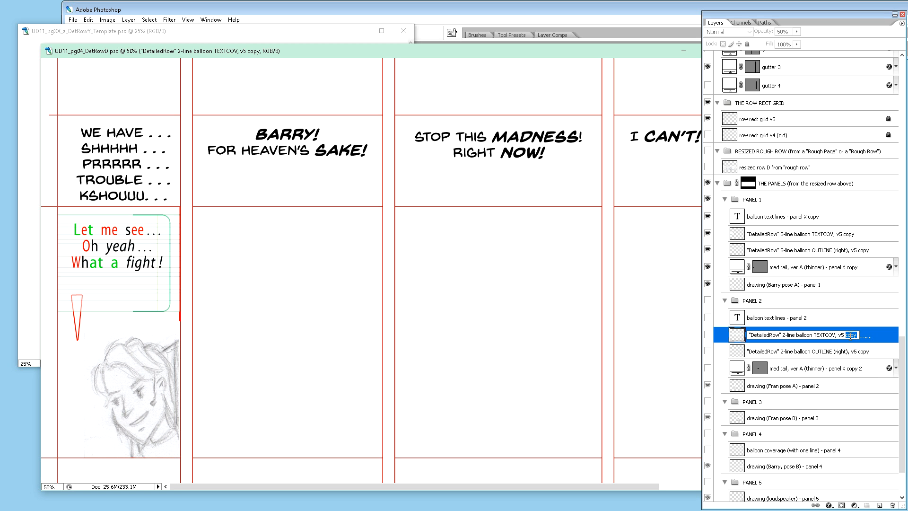
type("- pane")
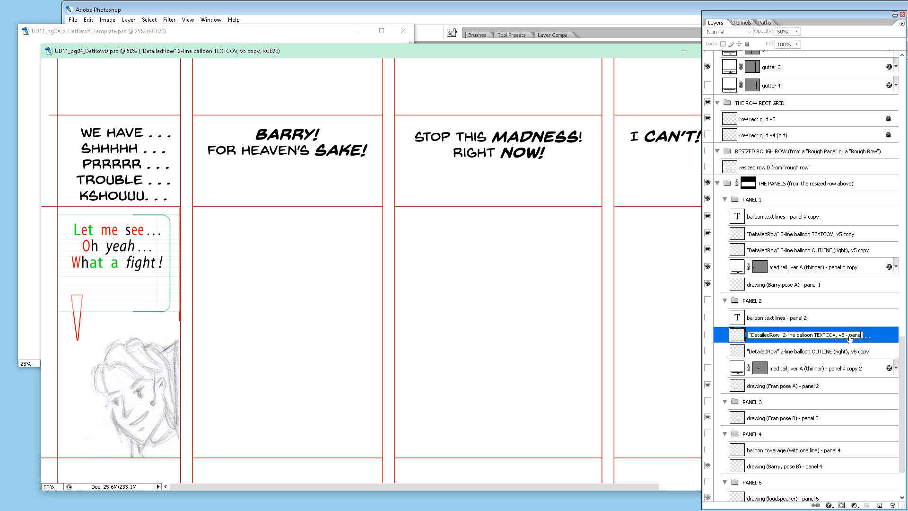
type("l 2")
key("Return")
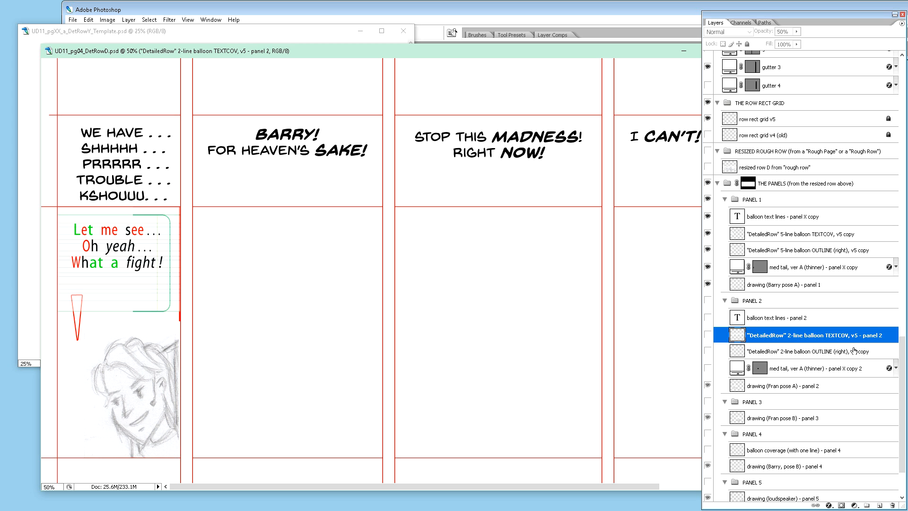
Step: Replace "copy" with "- panel 2" in the name of the 2-line balloon OUTLINE (right) layer in the PANEL 2 group
double_click(858, 351)
double_click(862, 351)
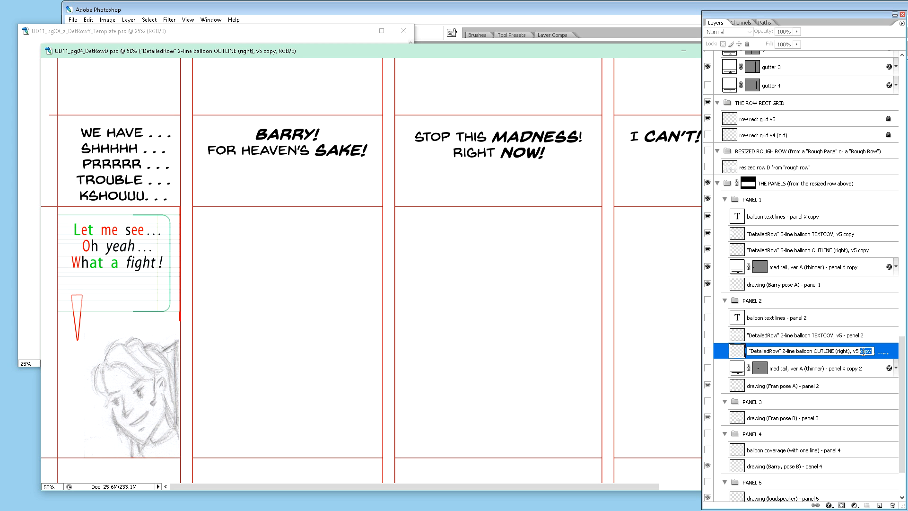
type("- panel 2")
key("Return")
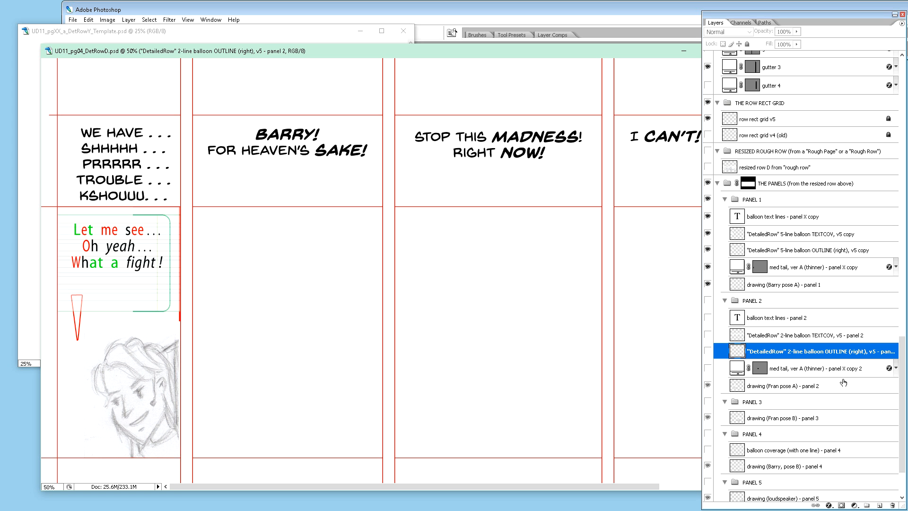
Step: Rename the copied tail layer in the PANEL 2 group as "med tail, ver A (thinner) - panel 2"
double_click(852, 372)
left_click_drag(845, 369, 866, 368)
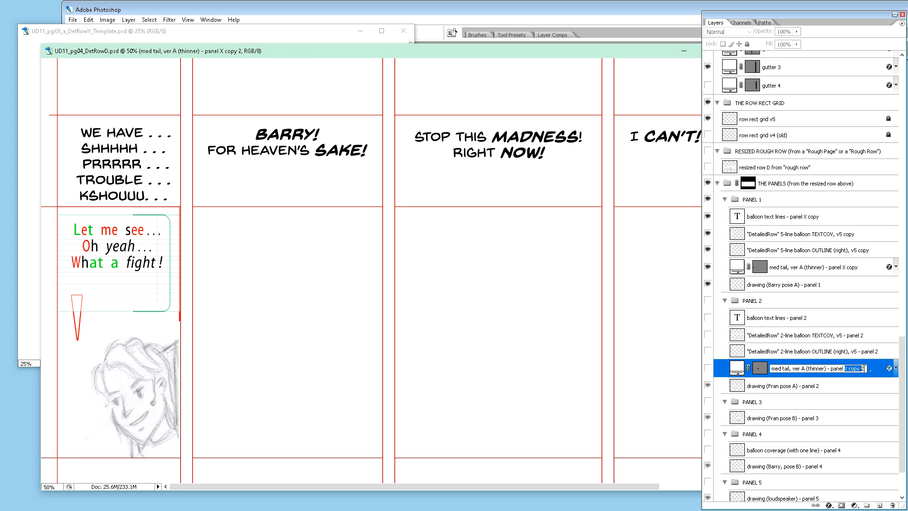
key("BackSpace")
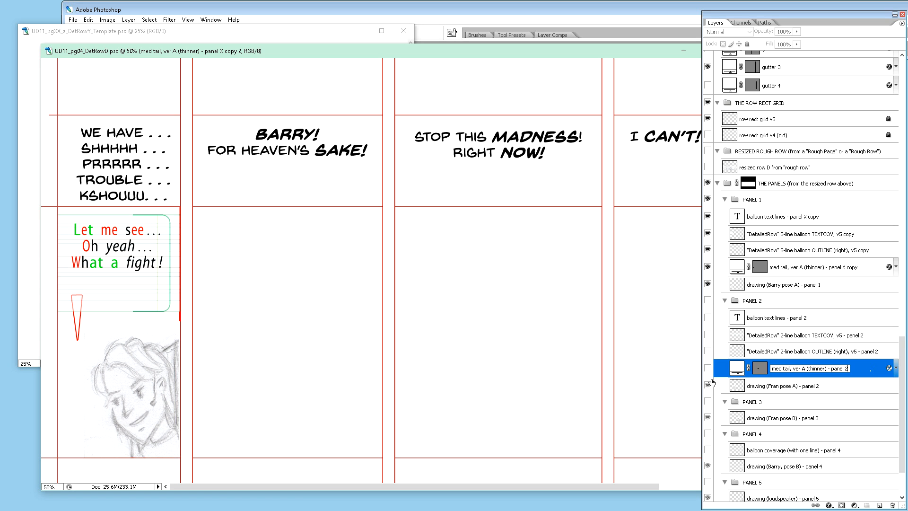
key("Return")
left_click(782, 386)
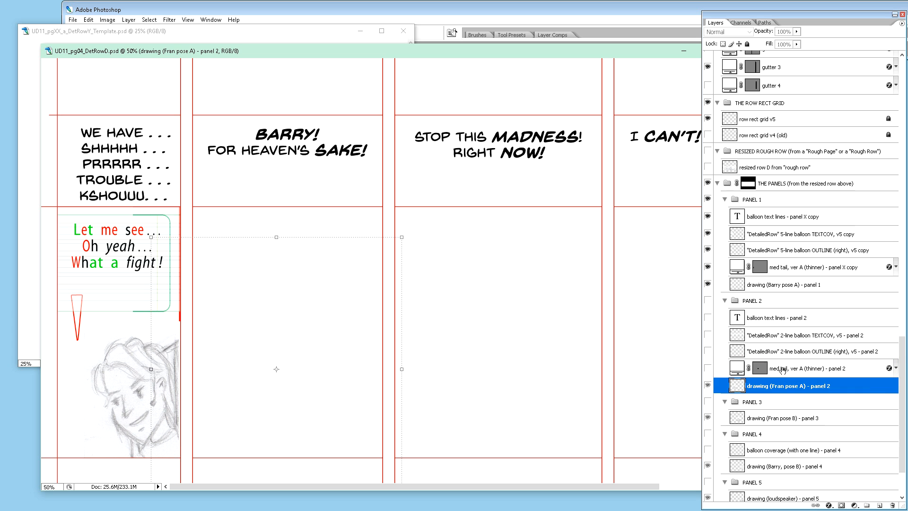
Step: Rename the copied balloon text layer in the PANEL 1 group as "balloon text lines - panel 1"
left_click(805, 220)
double_click(806, 220)
left_click_drag(808, 218, 832, 223)
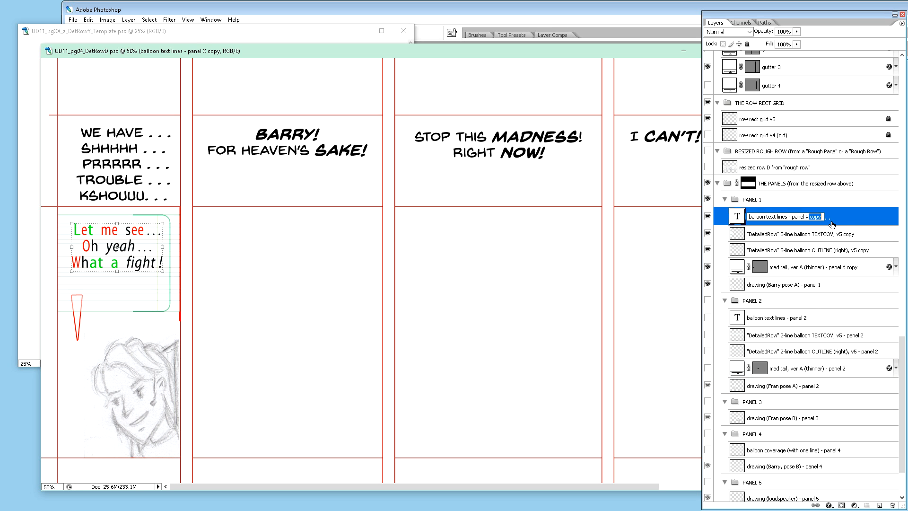
key("BackSpace")
key("BackSpace")
key("BackSpace")
type("1")
key("Return")
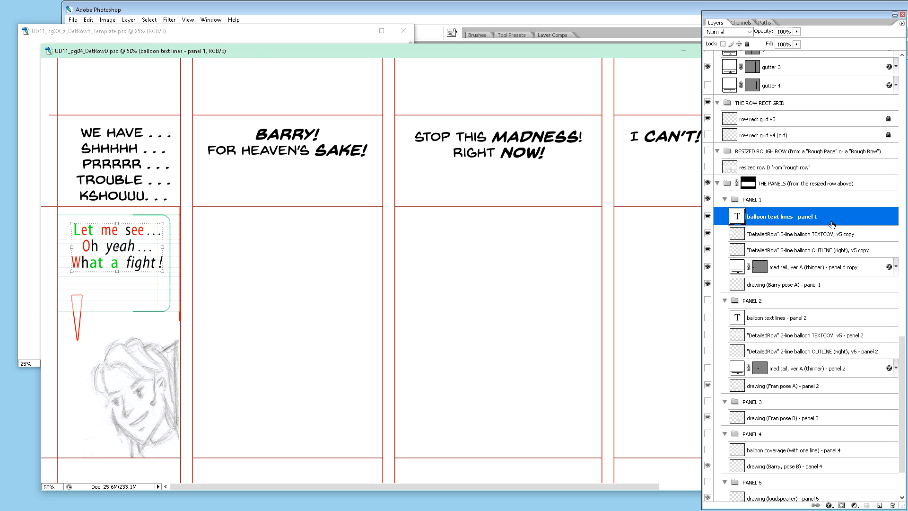
Step: Replace "copy" with "- panel 1" in the name of the 5-line balloon TEXTCOV layer in the PANEL 1 group
double_click(838, 233)
double_click(851, 233)
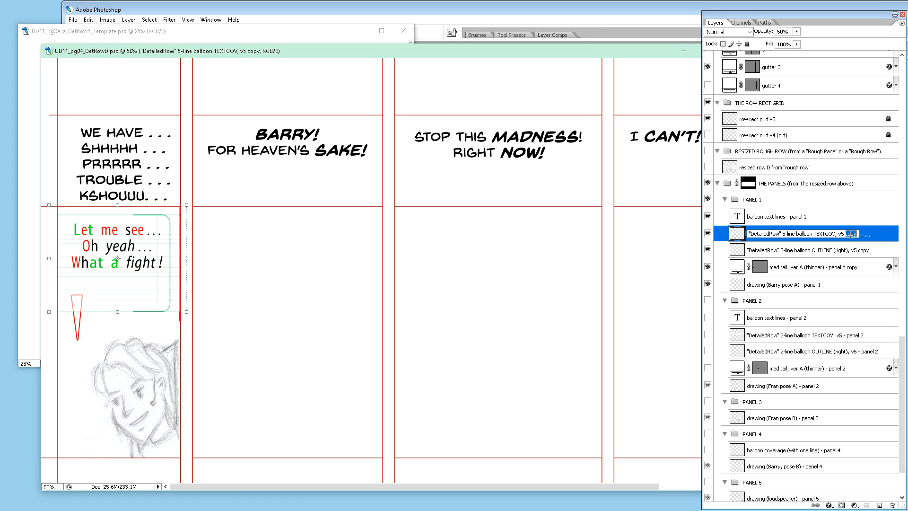
type("- panel 1")
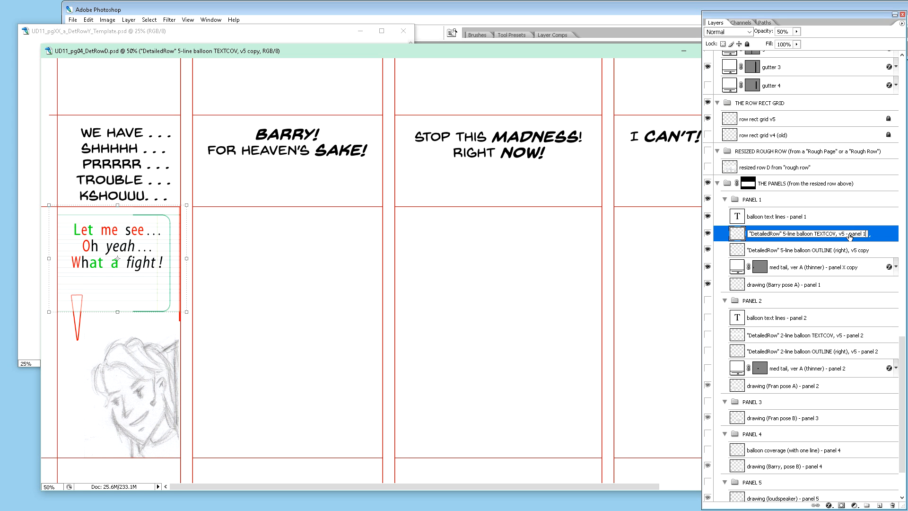
key("Return")
Step: Replace "copy" with "- panel 1" in the name of the 5-line balloon OUTLINE (right) layer in the PANEL 1 group
double_click(851, 250)
double_click(865, 250)
type("- panel 1")
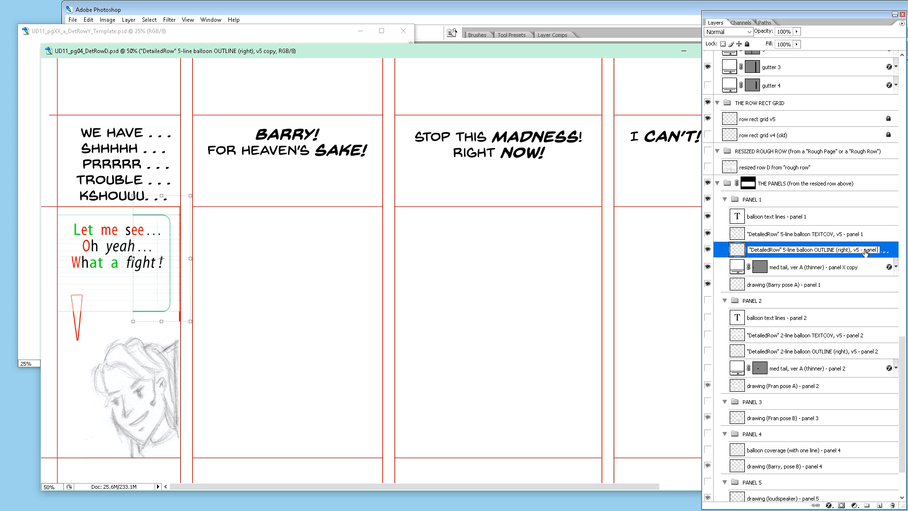
key("Return")
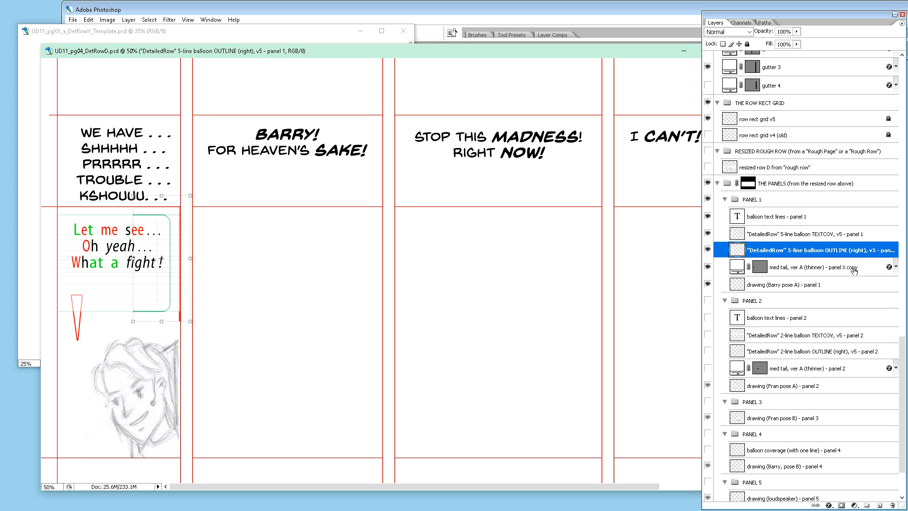
Step: Rename the copied tail layer in the PANEL 1 group as "med tail, ver A (thinner) - panel 1"
double_click(852, 267)
left_click_drag(843, 267, 862, 268)
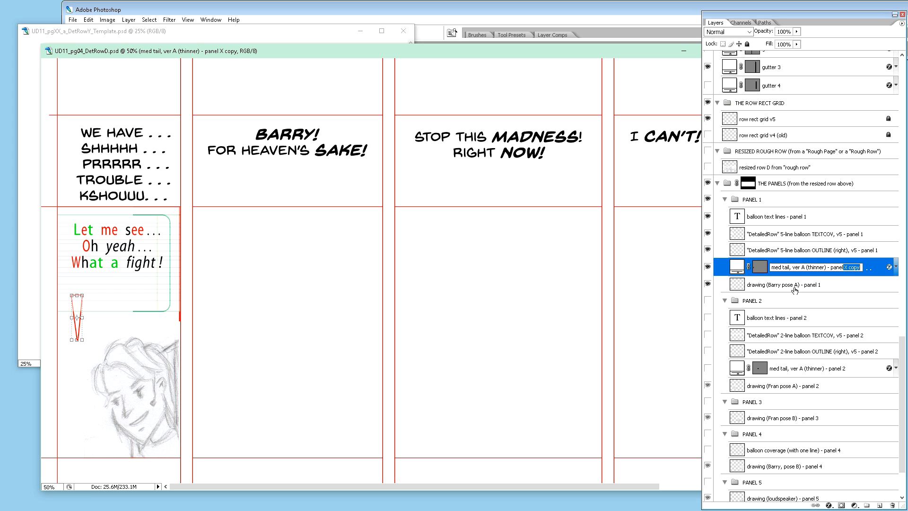
type("1")
key("Return")
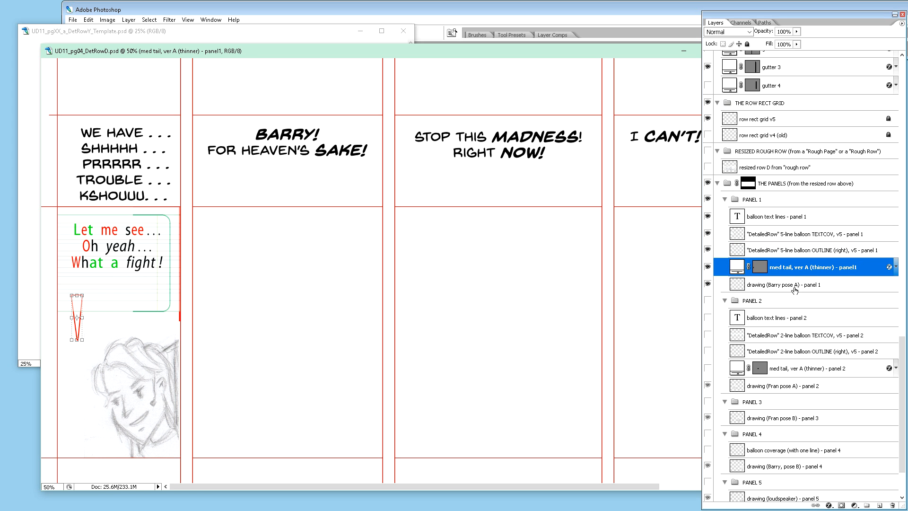
left_click(768, 287)
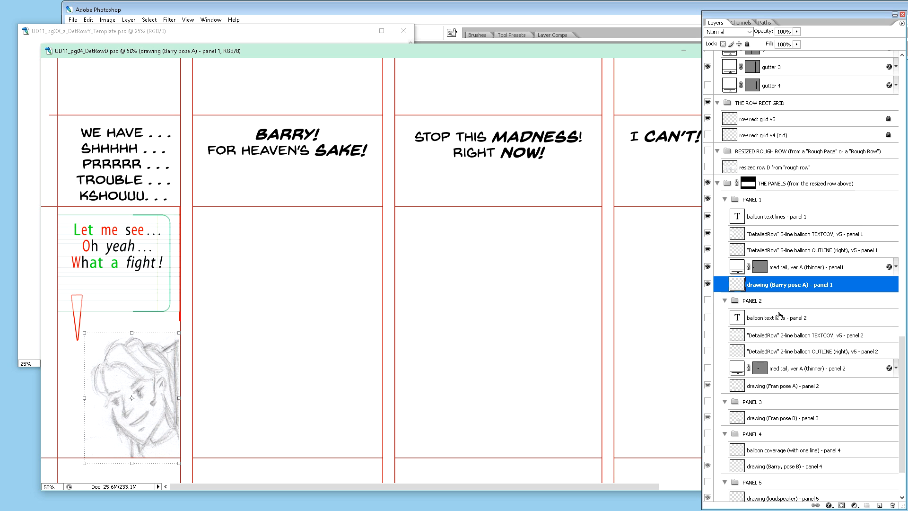
double_click(837, 269)
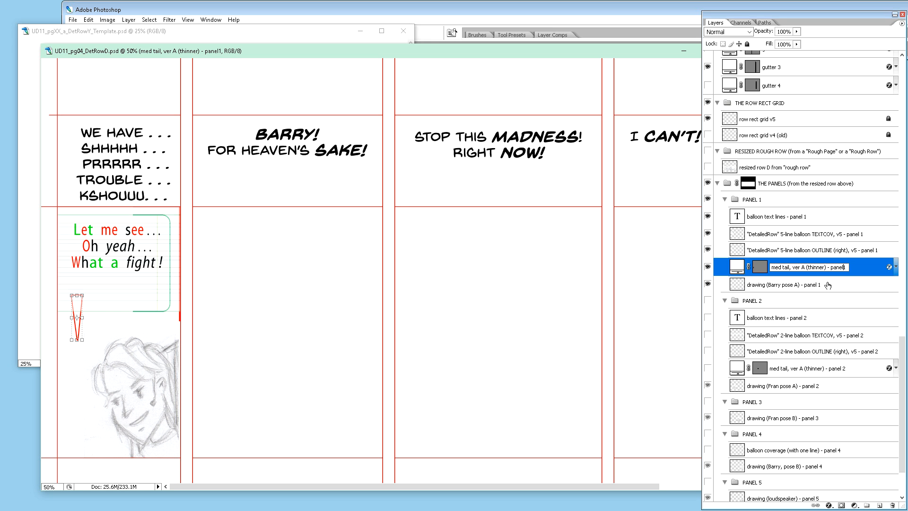
key("Return")
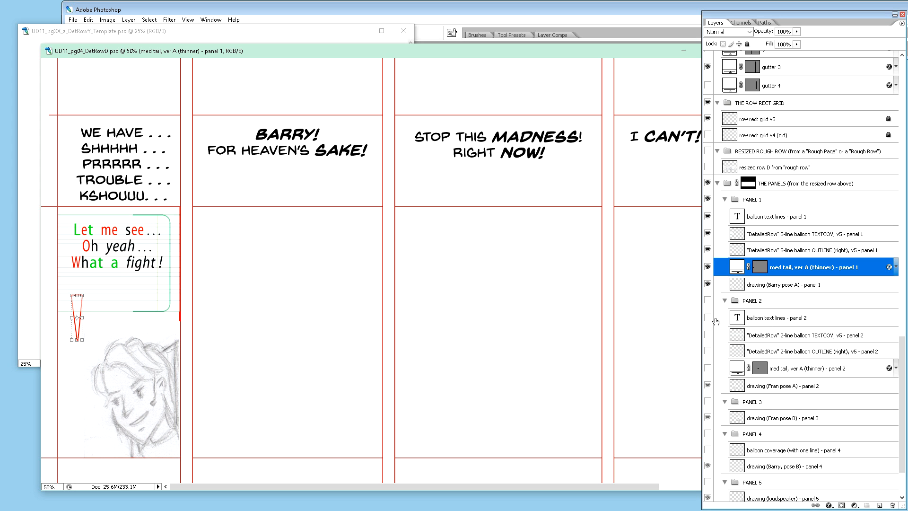
Step: Show the PANEL 2 group and its balloon layers, and narrow the 2-line balloon TEXTCOV layer to span between the gutters bordering panel 2
left_click_drag(708, 317, 708, 368)
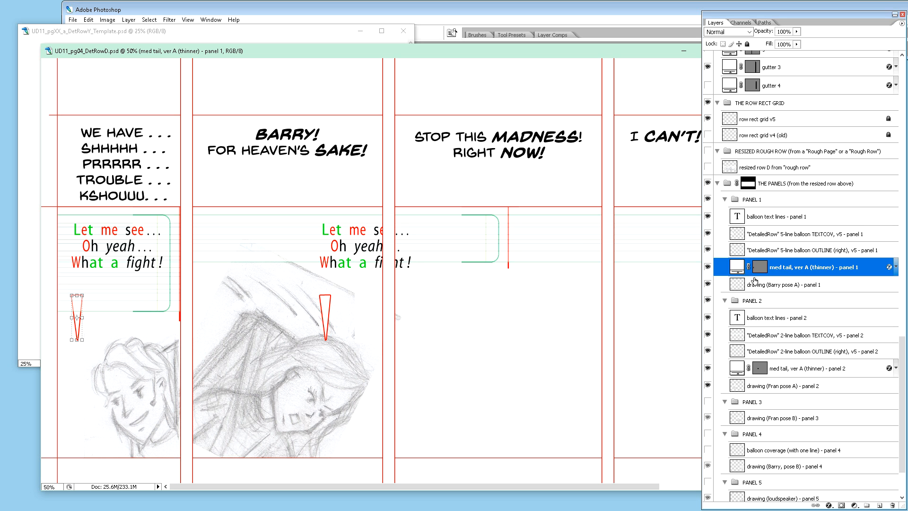
left_click(779, 318)
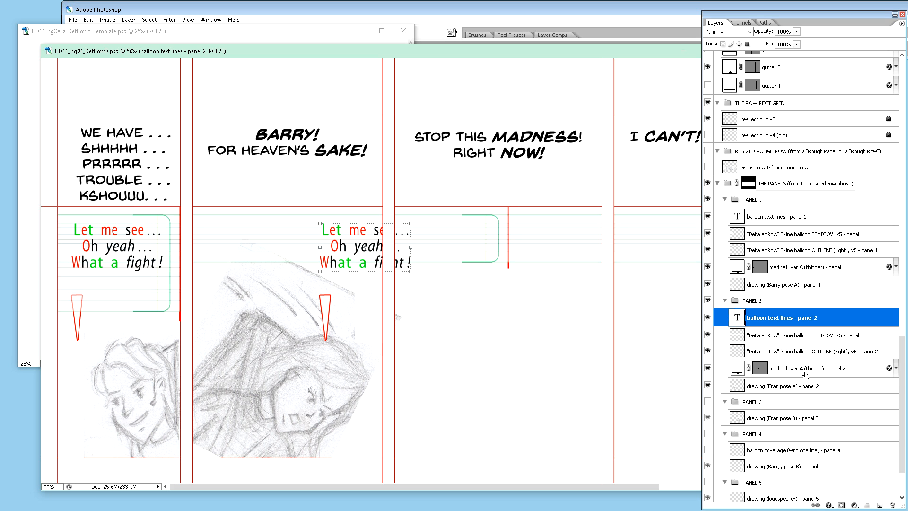
left_click(805, 339)
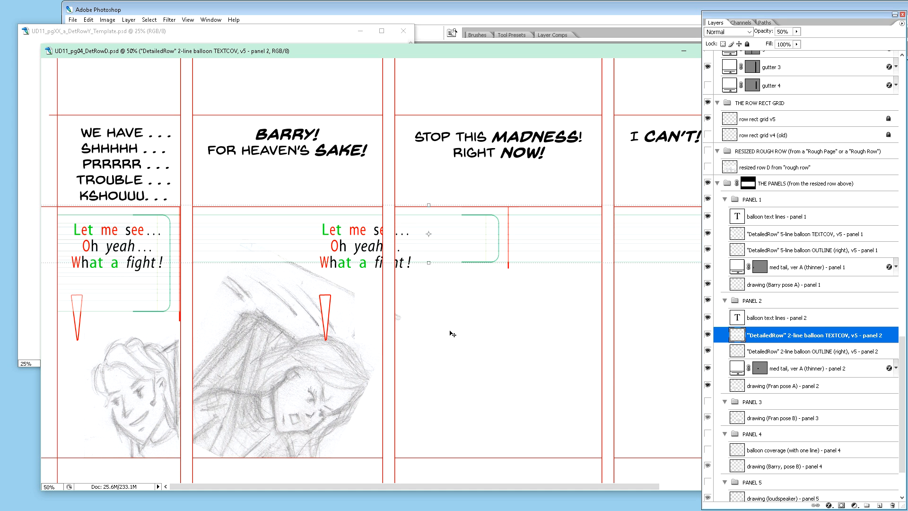
key("ctrl+minus")
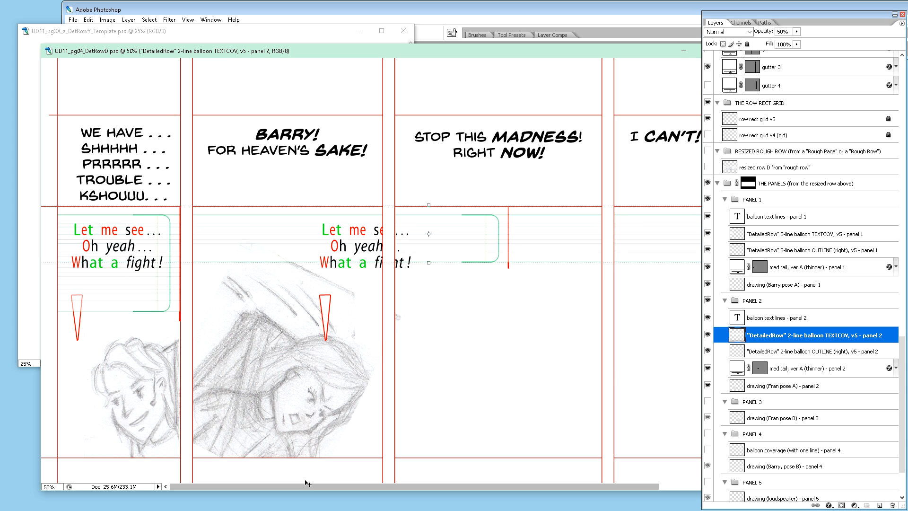
key("ctrl+minus")
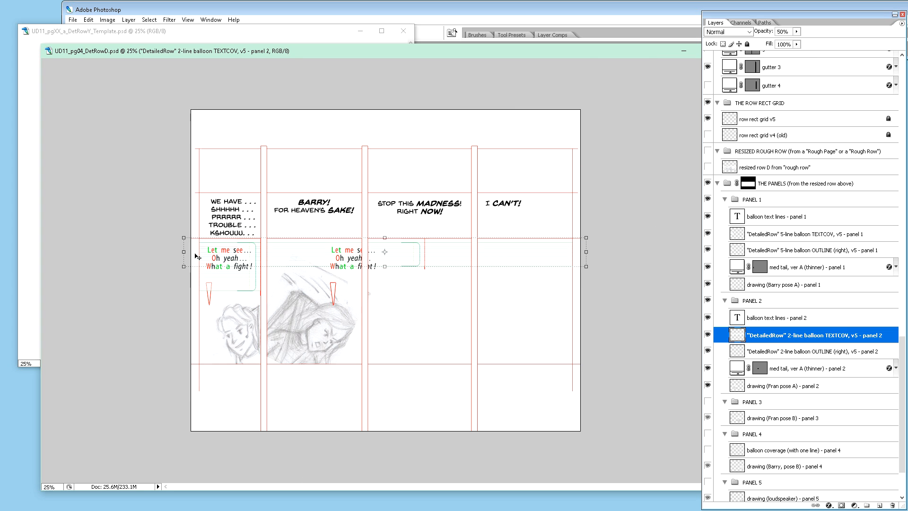
left_click_drag(185, 252, 265, 260)
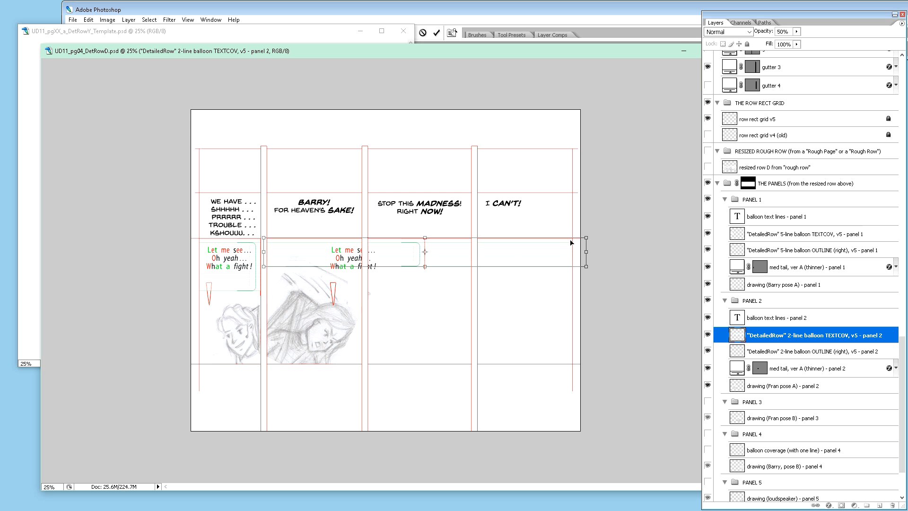
left_click_drag(587, 252, 368, 261)
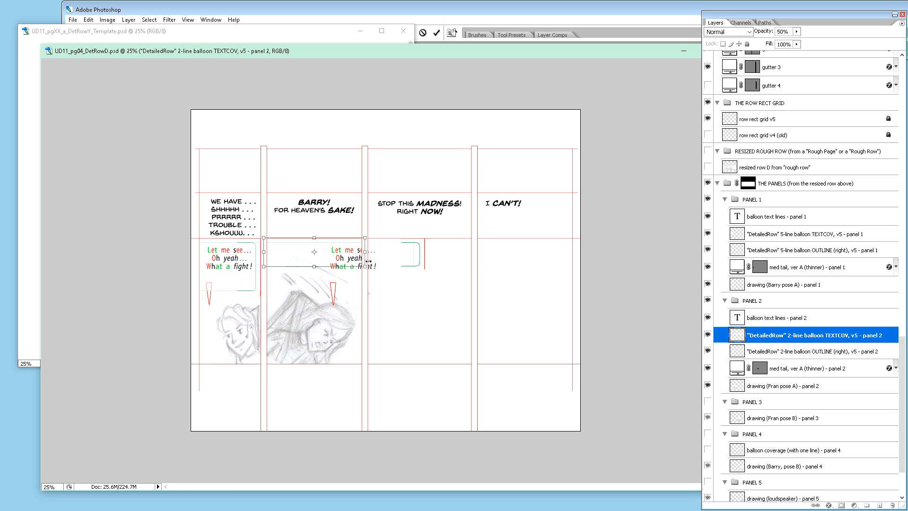
key("Return")
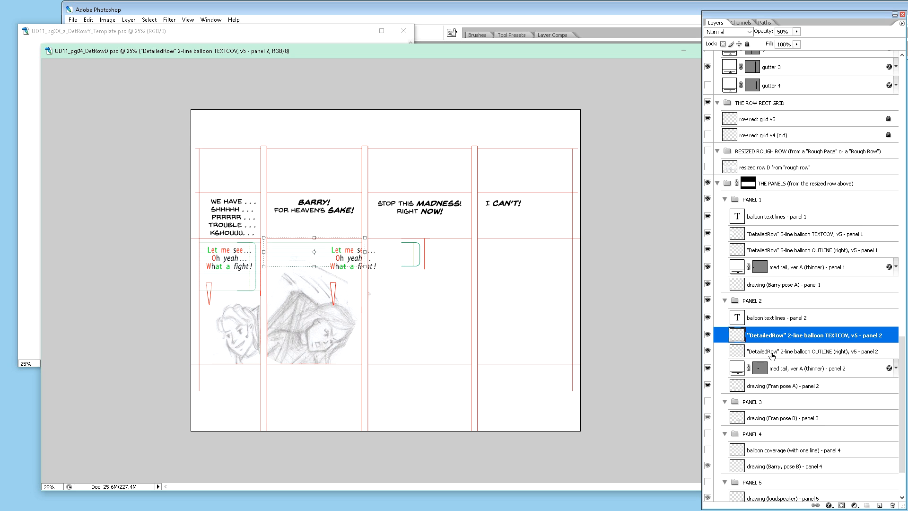
Step: Shift the "balloon text lines - panel 2" layer left until the text sits fully inside panel 2
left_click(793, 322)
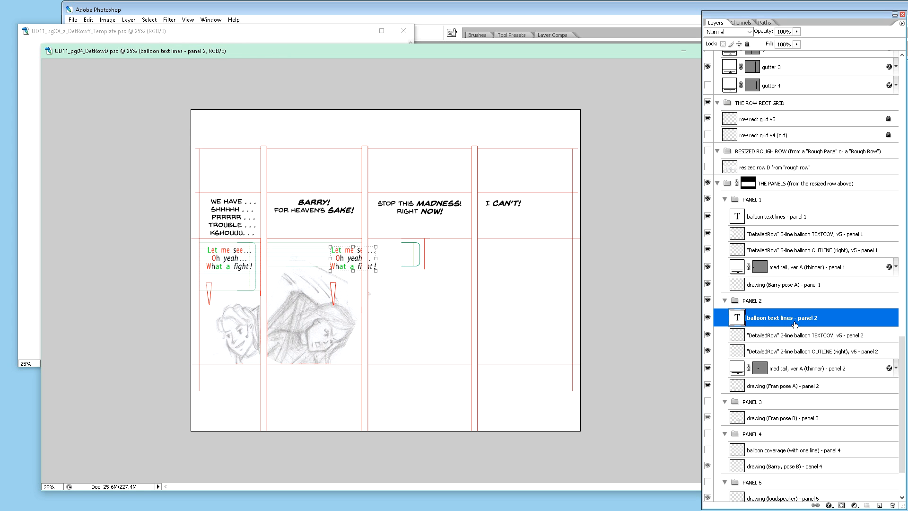
key("shift+Left")
key("shift+Left")
key("shift+Left")
key("shift+Left")
key("shift+Left")
key("shift+Left")
key("shift+Left")
key("shift+Left")
key("shift+Left")
key("shift+Left")
key("shift+Left")
key("shift+Left")
key("shift+Left")
key("shift+Left")
key("shift+Left")
key("shift+Left")
key("shift+Left")
key("shift+Left")
key("shift+Left")
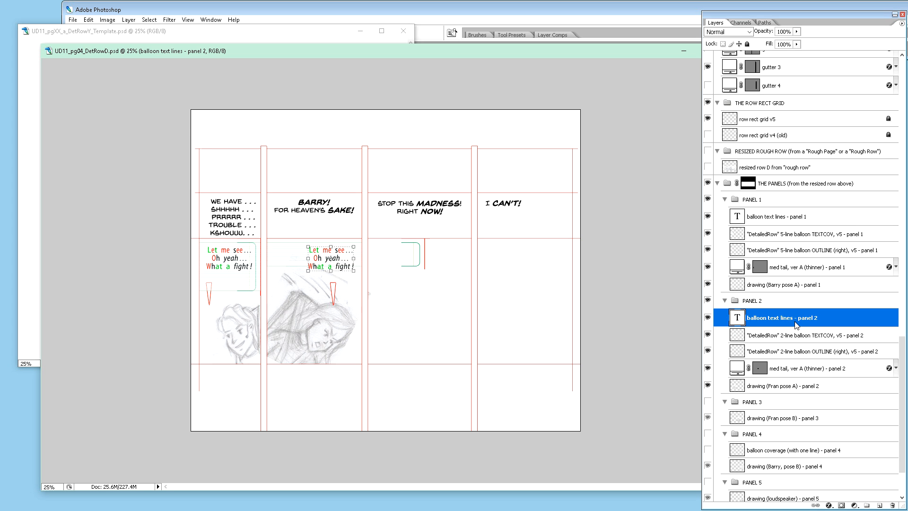
Step: Move the panel 2 copy of the 2-line balloon OUTLINE (right) left so it lines up with the right edge of panel 2
key("ctrl+plus")
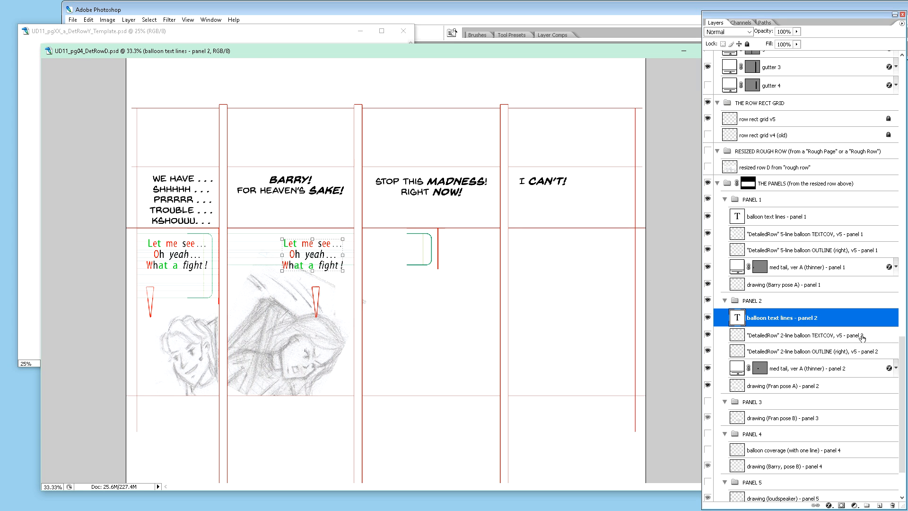
left_click(841, 353)
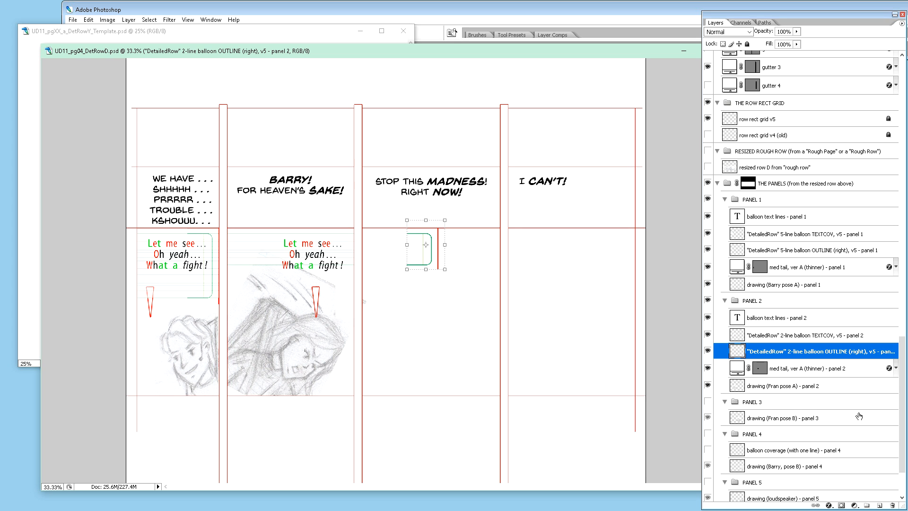
key("shift+Left")
key("shift+Left")
key("shift+Left")
key("shift+Left")
key("shift+Left")
key("shift+Left")
key("shift+Left")
key("shift+Left")
key("shift+Left")
key("shift+Left")
key("shift+Left")
key("shift+Left")
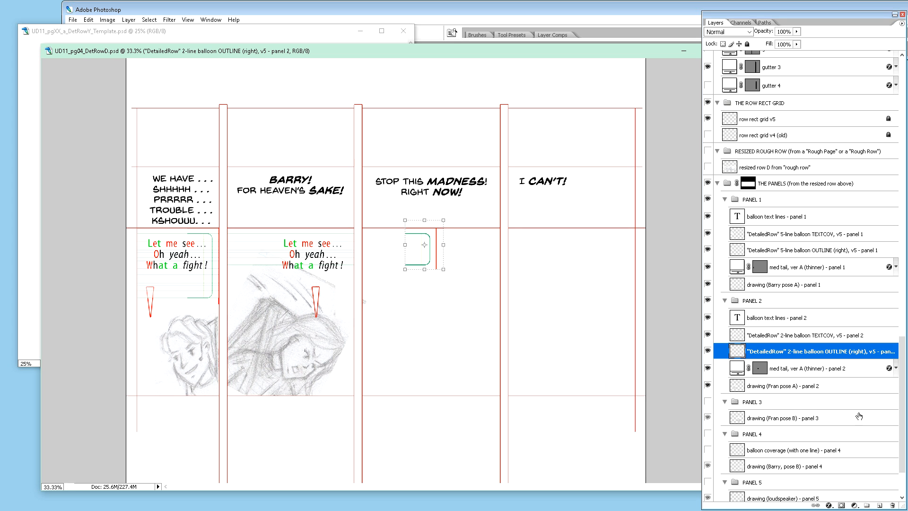
key("shift+Left")
key("shift+Left")
key("shift+Left")
key("shift+Left")
key("shift+Left")
key("shift+Left")
key("shift+Left")
key("shift+Left")
key("shift+Left")
key("shift+Left")
key("shift+Left")
key("shift+Left")
key("shift+Left")
key("shift+Left")
key("shift+Left")
key("shift+Left")
key("shift+Left")
key("shift+Left")
key("shift+Left")
key("shift+Left")
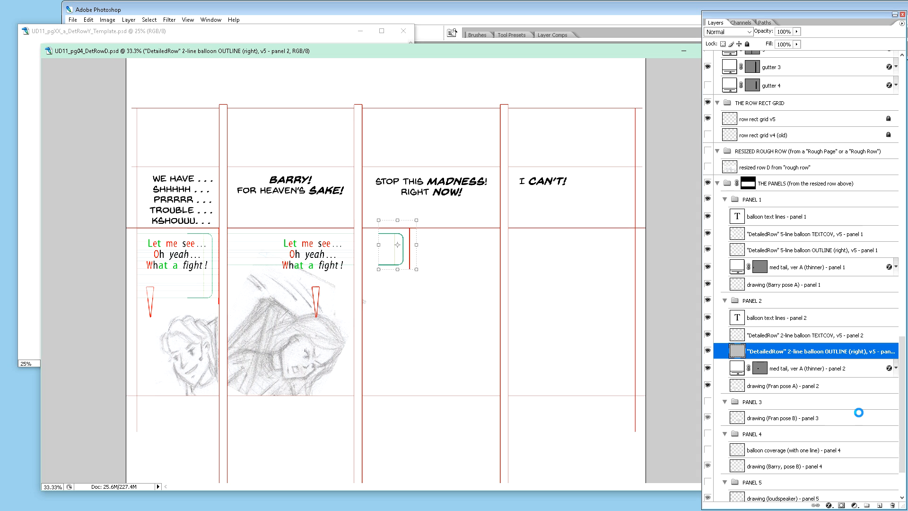
key("shift+Left")
key("shift+Left")
key("shift+Left")
key("shift+Left")
key("shift+Left")
key("shift+Left")
key("shift+Left")
key("shift+Left")
key("shift+Left")
key("shift+Left")
key("shift+Left")
key("shift+Left")
key("shift+Left")
key("shift+Left")
key("shift+Left")
key("shift+Left")
key("shift+Left")
key("shift+Left")
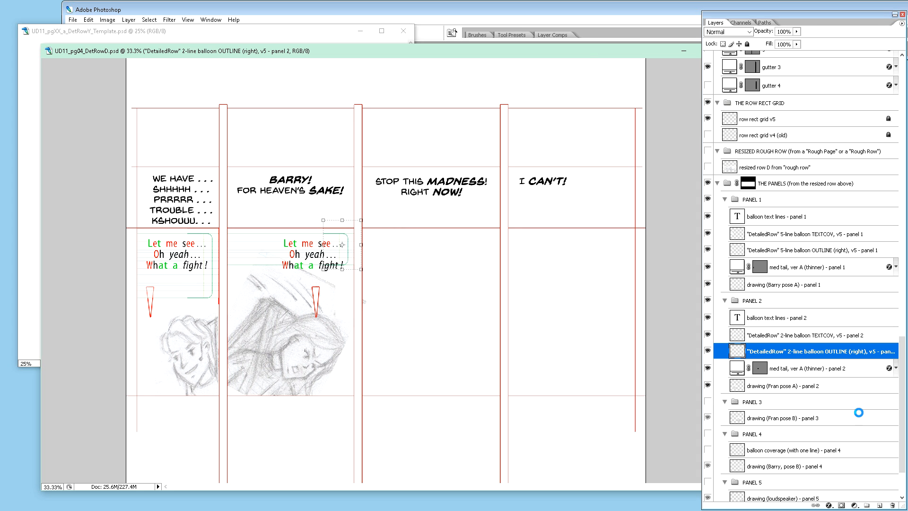
key("shift+Left")
key("shift+Left")
key("shift+Left")
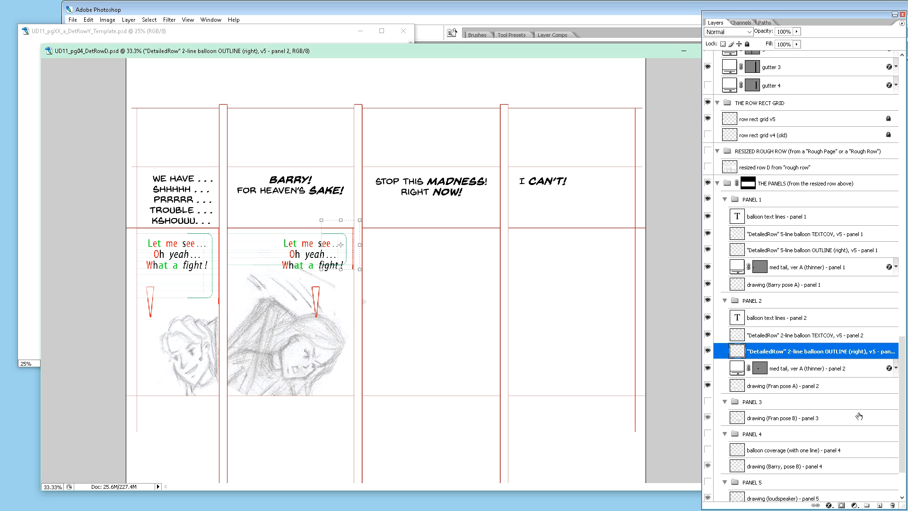
Step: Raise the "med tail, ver A (thinner) - panel 2" layer to meet the bottom of the 2-line balloon
left_click(824, 370)
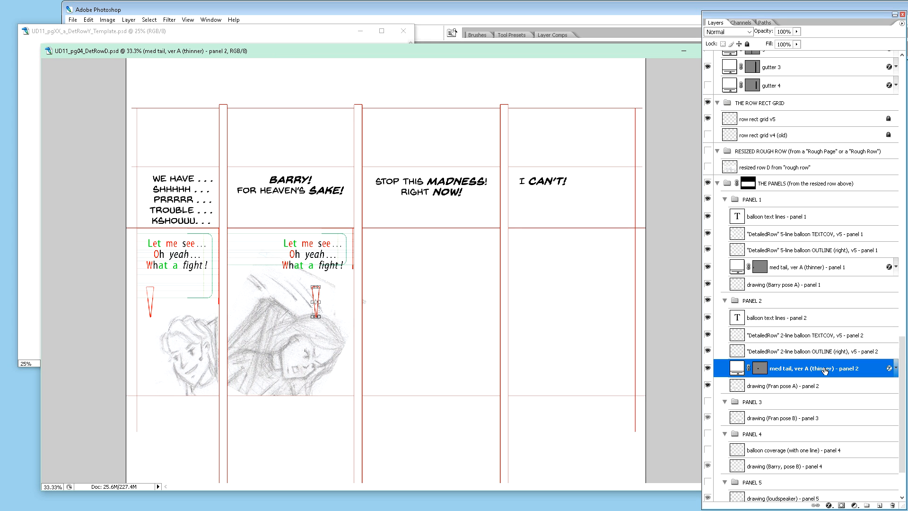
key("shift+Up")
key("shift+Up")
key("shift+Up")
key("shift+Up")
key("shift+Up")
key("shift+Up")
key("shift+Up")
key("shift+Up")
key("shift+Up")
key("shift+Up")
key("shift+Up")
key("shift+Up")
key("shift+Up")
key("shift+Up")
key("shift+Up")
key("shift+Up")
key("shift+Up")
Step: Switch the new balloon text layers for panels 1 and 2 off and back on to check them
scroll(773, 262, "up", 3)
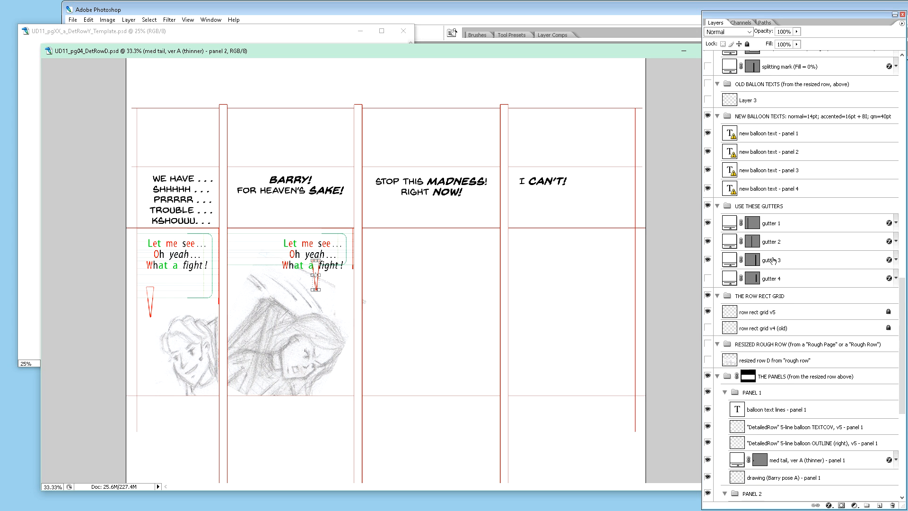
left_click(707, 213)
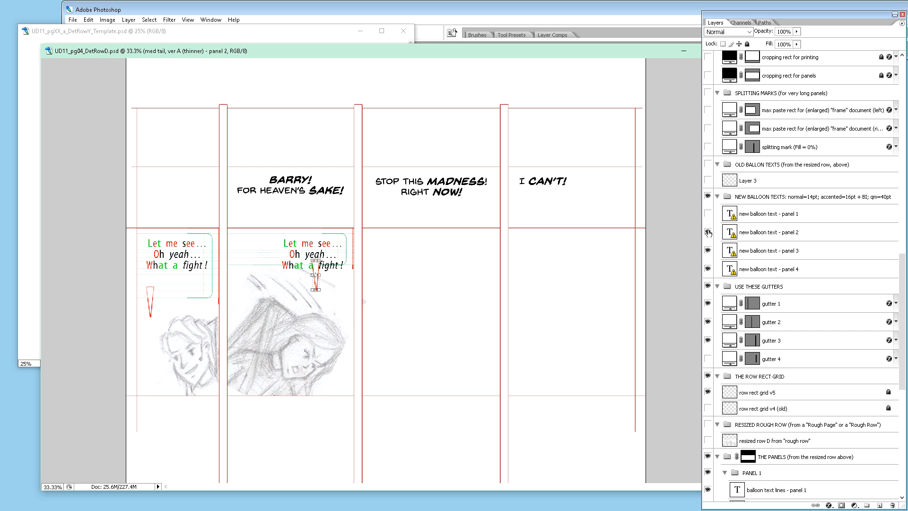
left_click(708, 231)
left_click(708, 232)
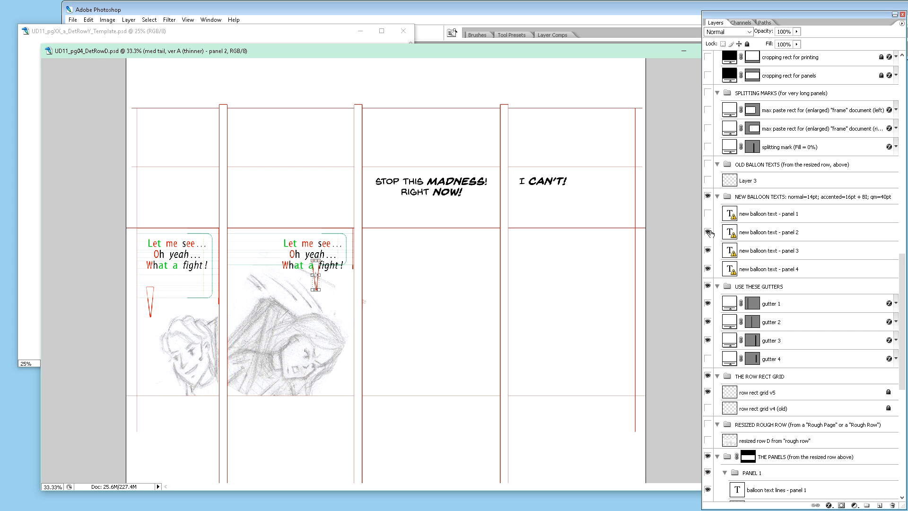
left_click(708, 213)
Step: Duplicate the balloon text, TEXTCOV, OUTLINE and tail layers of PANEL 2 into the PANEL 3 group, above the Fran pose B drawing
left_click_drag(903, 279, 904, 350)
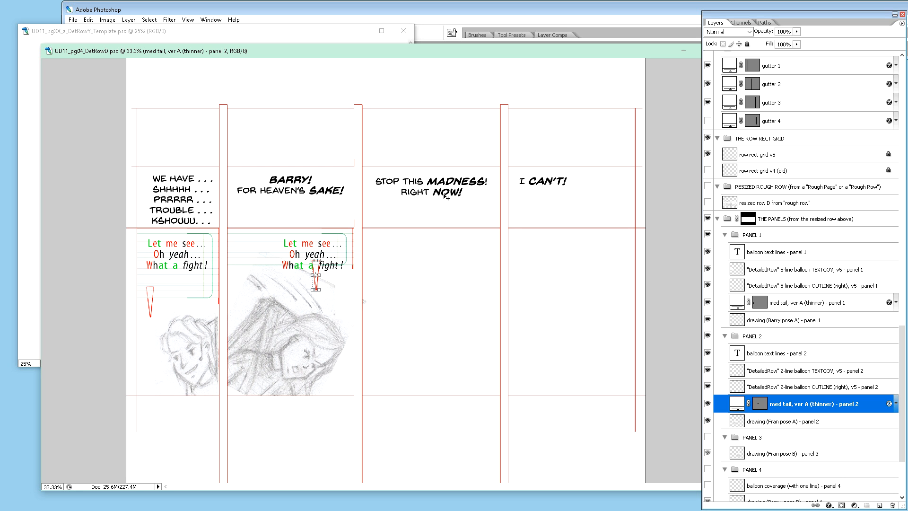
scroll(785, 348, "down", 3)
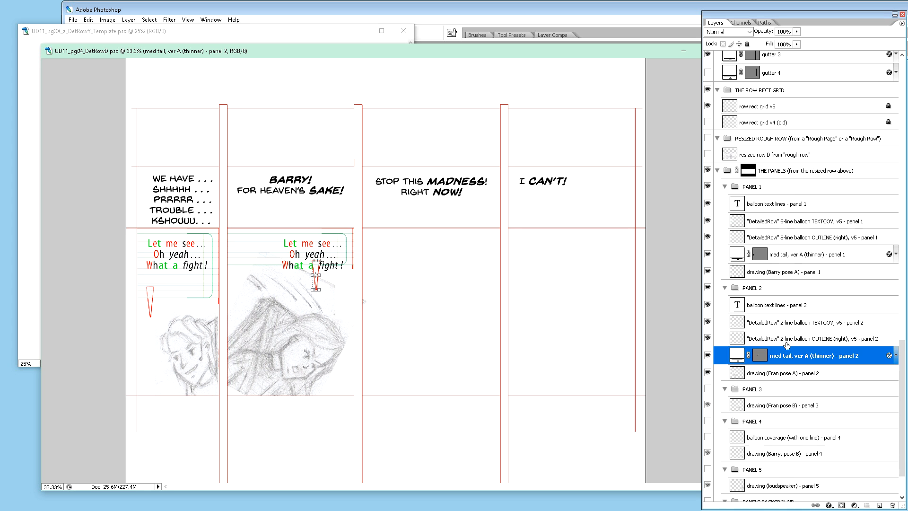
left_click(791, 295)
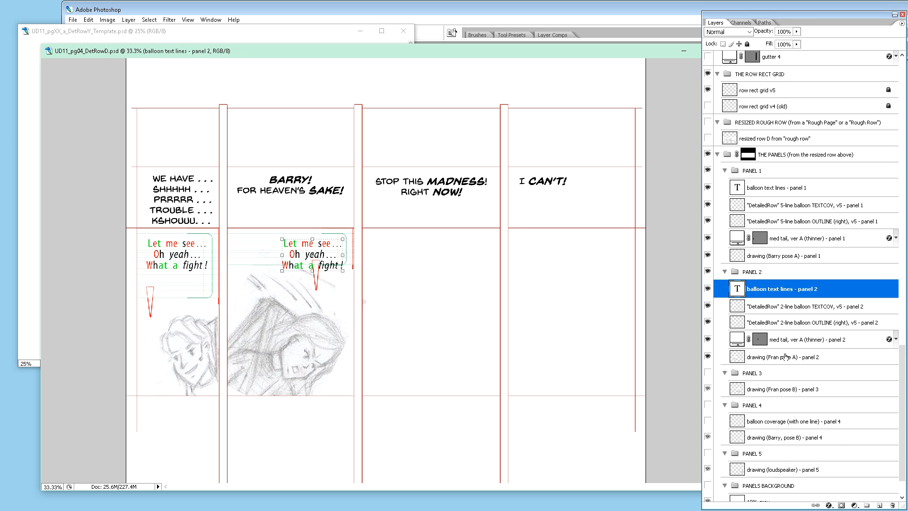
left_click(786, 358, "shift")
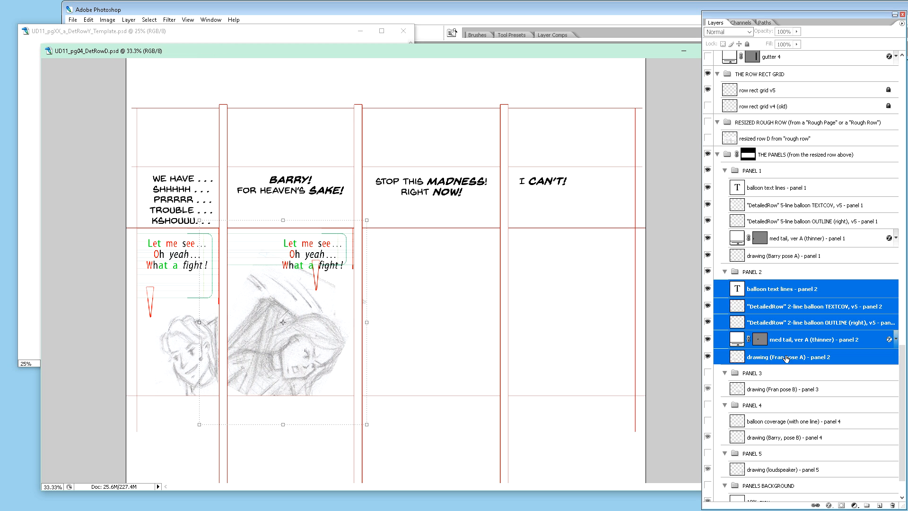
left_click(786, 356, "ctrl")
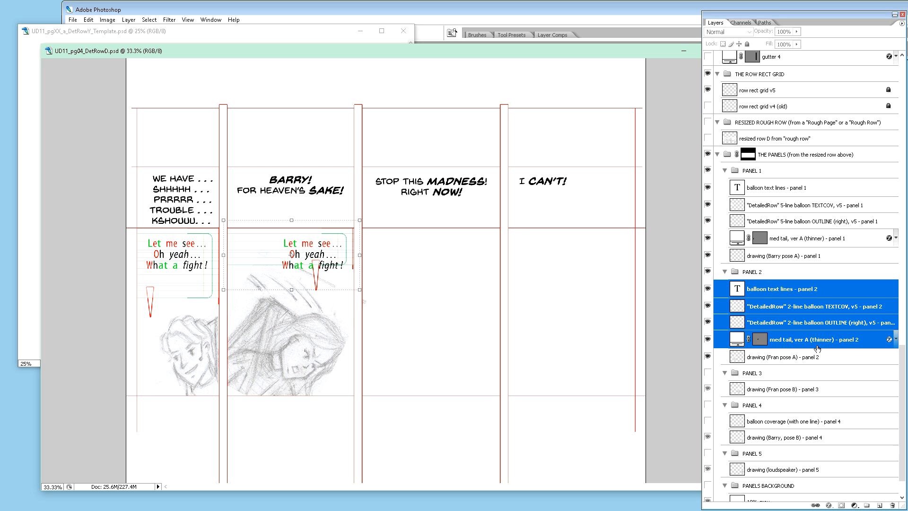
left_click_drag(833, 345, 831, 387)
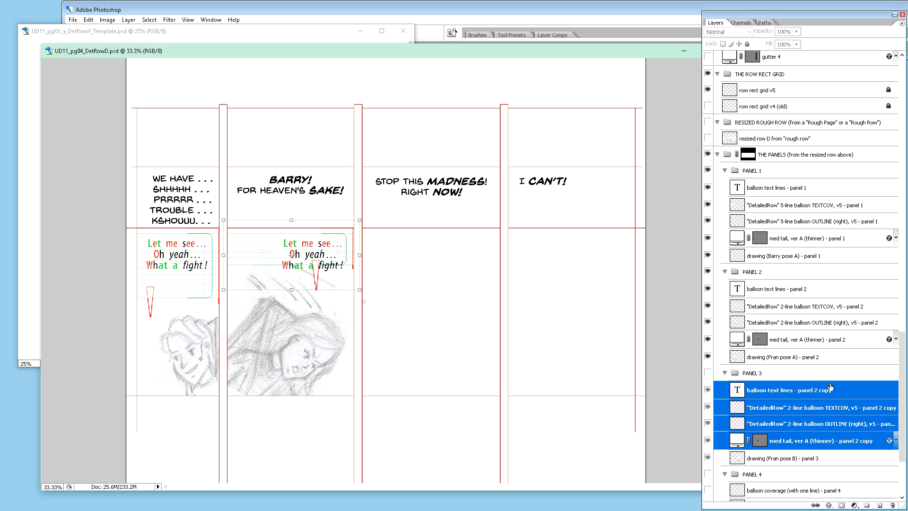
Step: Rename the copied balloon text layer in the PANEL 3 group as "balloon text lines - panel 3"
scroll(831, 387, "down", 2)
double_click(815, 343)
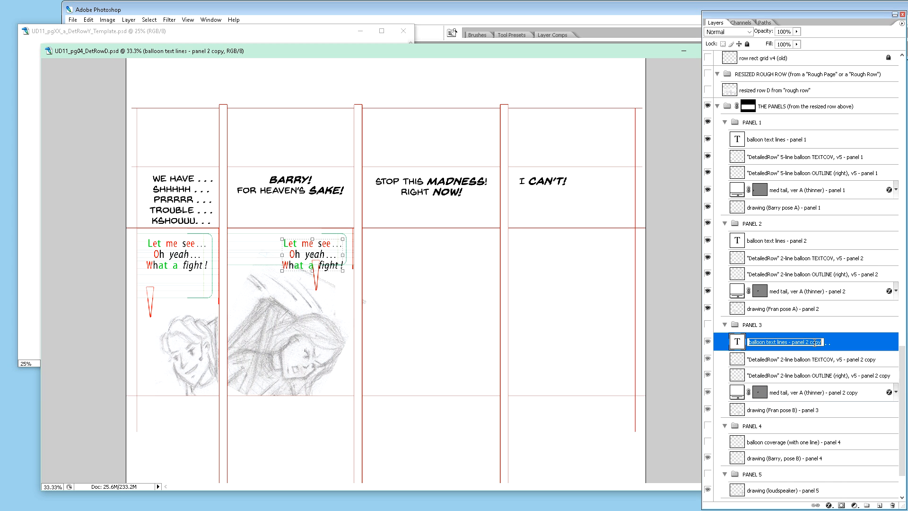
left_click_drag(808, 343, 827, 346)
type("3")
key("Return")
Step: Change the ending of the copied 2-line balloon TEXTCOV layer's name in the PANEL 3 group to "panel 3"
left_click(842, 362)
double_click(864, 362)
mouse_move(864, 359)
left_mouse_down()
mouse_move(880, 360)
mouse_move(893, 376)
left_mouse_up()
type("3")
key("Return")
Step: Change the ending of the copied 2-line balloon OUTLINE (right) layer's name in the PANEL 3 group to "panel 3"
double_click(873, 376)
type("3")
key("Return")
Step: Rename the copied tail layer in the PANEL 3 group as "med tail, ver A (thinner) - panel 3"
double_click(845, 393)
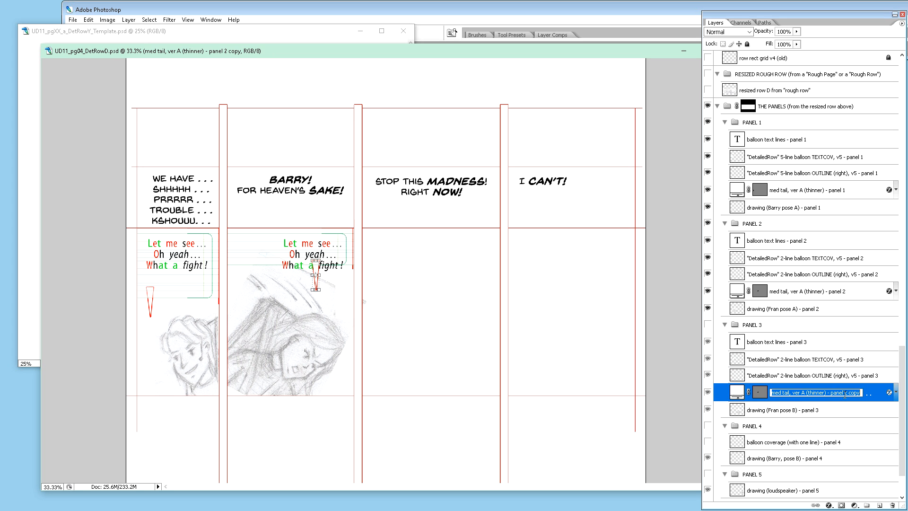
left_click_drag(845, 393, 861, 393)
type("3")
left_click(837, 377)
Step: Select the four balloon layers in PANEL 3 from the text lines to the tail, hide the PANEL 2 group and show PANEL 3
left_click(791, 345)
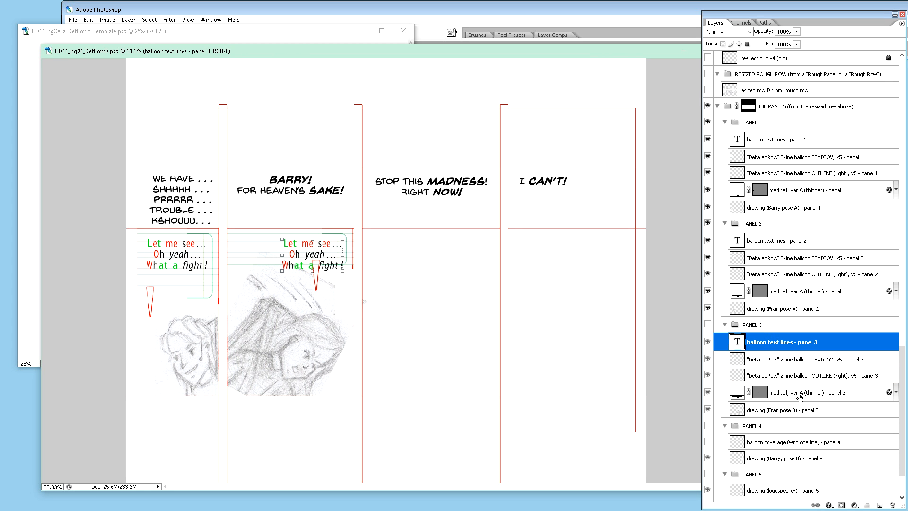
left_click(802, 398, "shift")
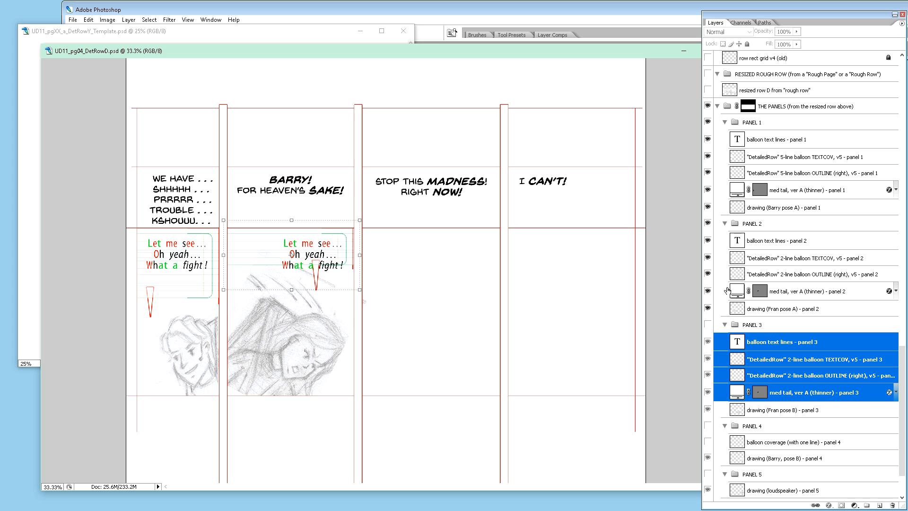
left_click(708, 224)
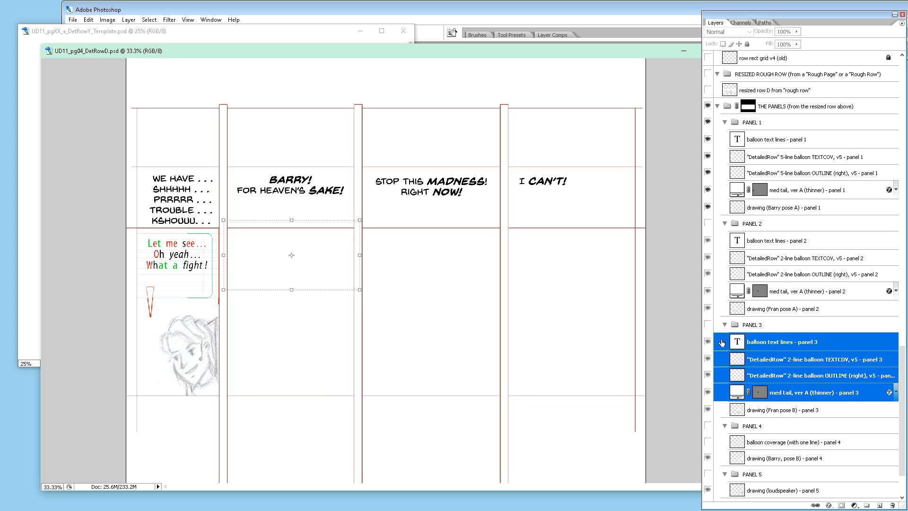
left_click(708, 324)
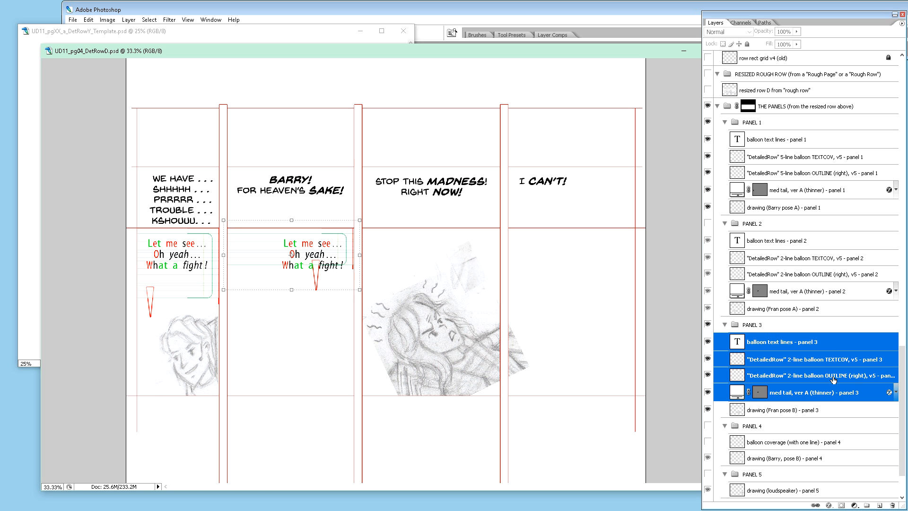
Step: Move the selected panel 3 balloon text, coverage, outline and tail layers horizontally out of the second panel into the third panel's frame
key("shift+Right")
key("shift+Right")
key("shift+Right")
key("shift+Right")
key("shift+Right")
key("shift+Right")
key("shift+Right")
key("shift+Right")
key("shift+Right")
key("shift+Right")
key("shift+Right")
key("shift+Right")
key("shift+Right")
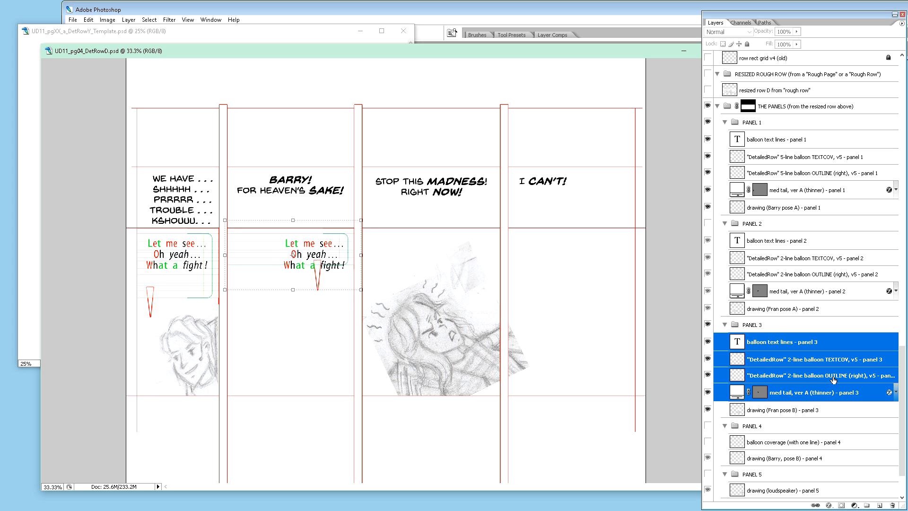
key("shift+Right")
key("shift+Right")
key("shift+Right")
key("shift+Right")
key("shift+Right")
key("shift+Right")
key("shift+Right")
key("shift+Right")
key("shift+Right")
key("shift+Right")
key("shift+Right")
key("shift+Right")
key("shift+Right")
key("shift+Right")
key("shift+Right")
key("shift+Right")
key("shift+Right")
key("shift+Right")
key("shift+Right")
key("shift+Right")
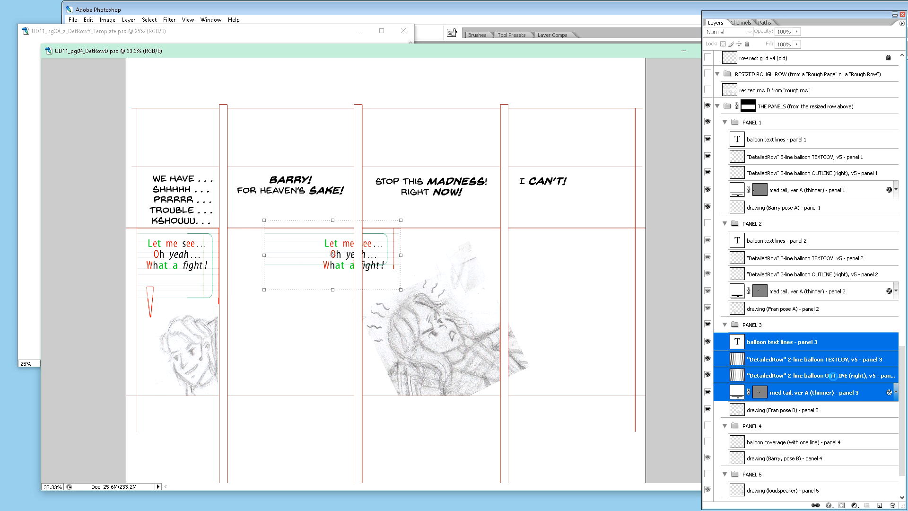
key("shift+Right")
key("shift+Right")
key("shift+Right")
key("shift+Right")
key("shift+Right")
key("shift+Right")
key("shift+Right")
key("shift+Right")
key("shift+Right")
key("shift+Right")
key("shift+Right")
key("shift+Right")
key("shift+Right")
key("shift+Right")
key("shift+Right")
key("shift+Right")
key("shift+Right")
key("shift+Right")
key("shift+Right")
key("shift+Right")
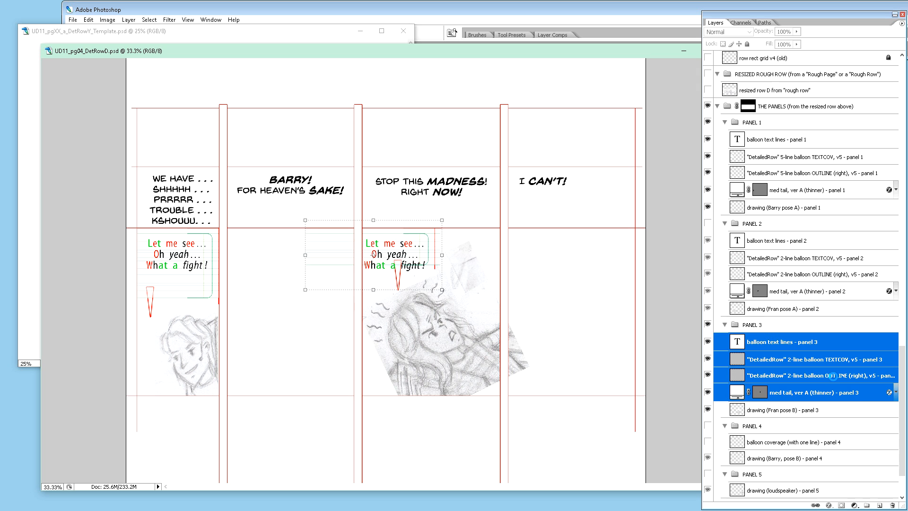
key("shift+Right")
key("shift+Right")
key("shift+Right")
key("shift+Right")
key("shift+Right")
key("shift+Right")
key("shift+Right")
key("shift+Right")
key("shift+Right")
key("shift+Right")
key("shift+Right")
key("shift+Right")
key("shift+Right")
key("shift+Right")
key("shift+Right")
key("shift+Right")
key("shift+Right")
key("shift+Right")
key("shift+Right")
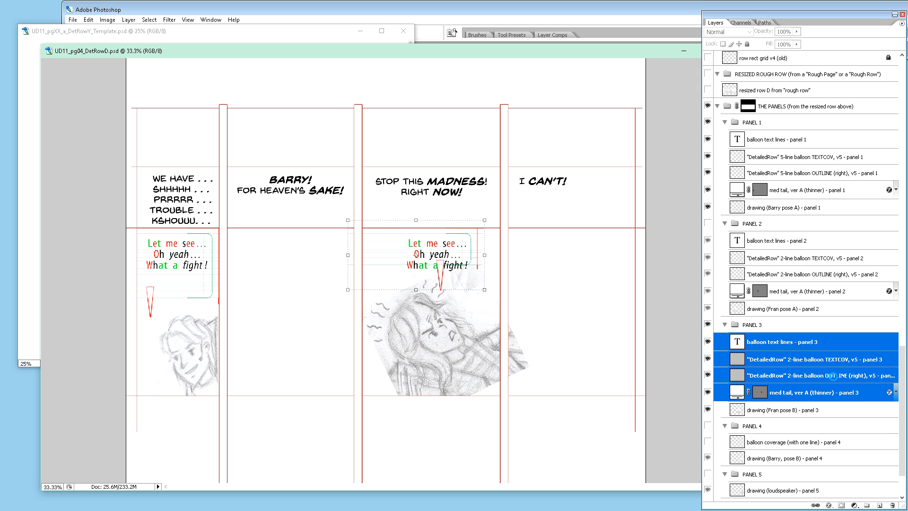
key("shift+Left")
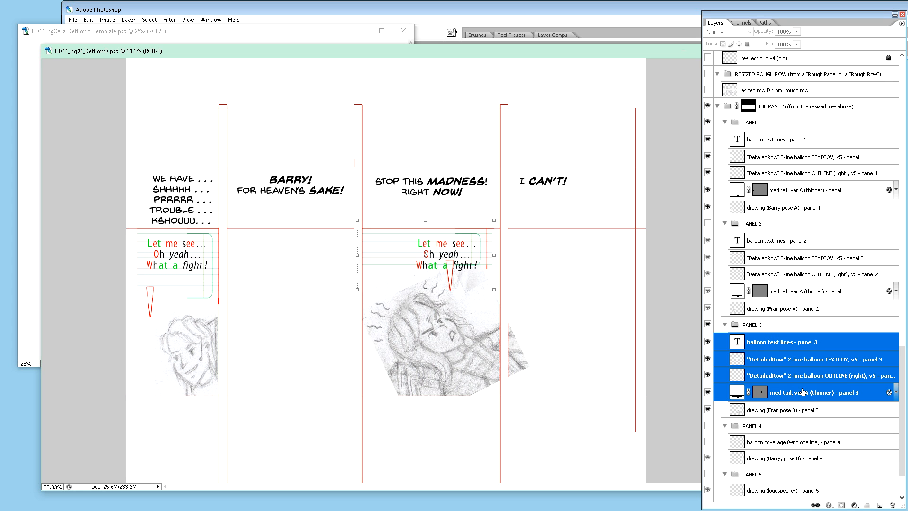
Step: Widen the panel 3 2-line balloon TEXTCOV layer so it reaches just past the third panel's right border
left_click(813, 366)
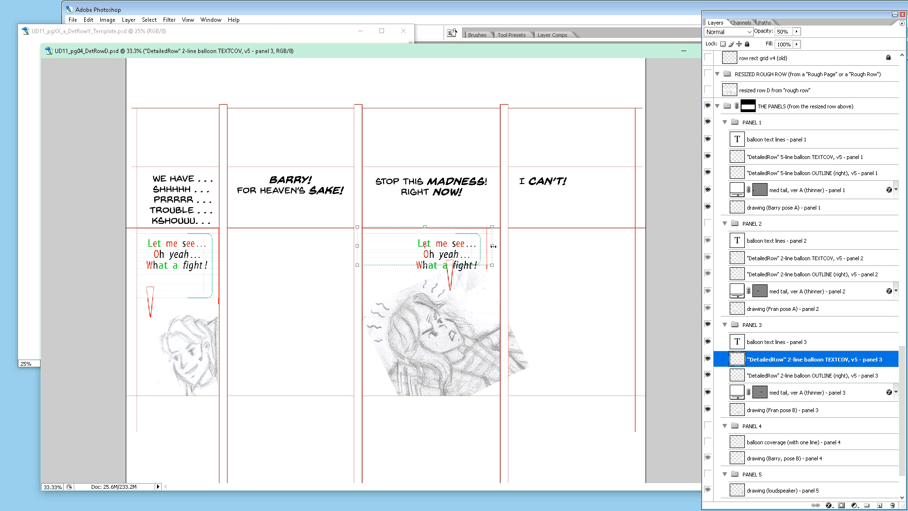
left_click_drag(493, 246, 504, 246)
key("Return")
key("ctrl+plus")
key("ctrl+plus")
key("ctrl+plus")
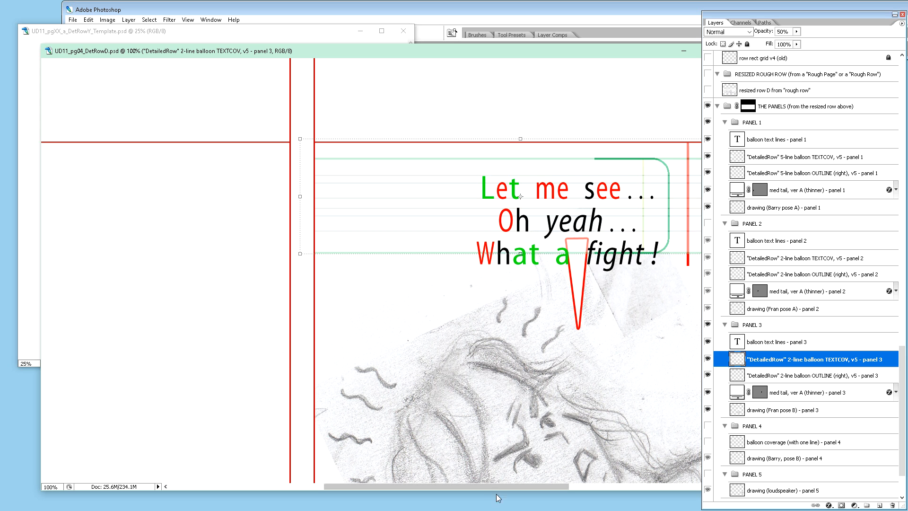
left_click_drag(492, 485, 541, 485)
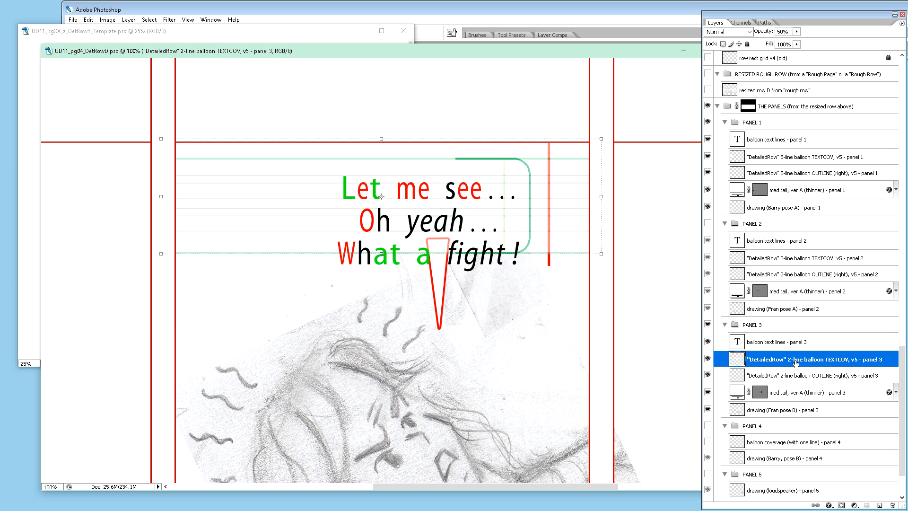
scroll(480, 94, "up", 5)
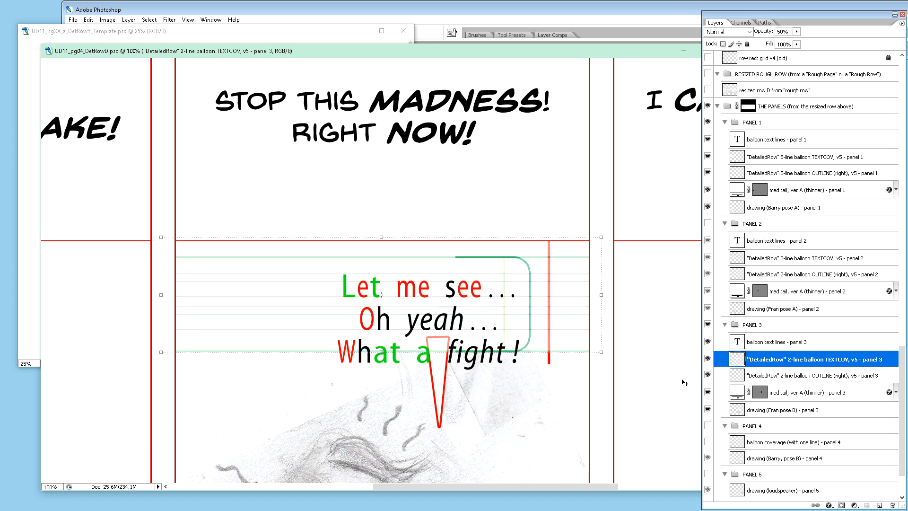
key("ctrl+minus")
key("ctrl+minus")
key("ctrl+minus")
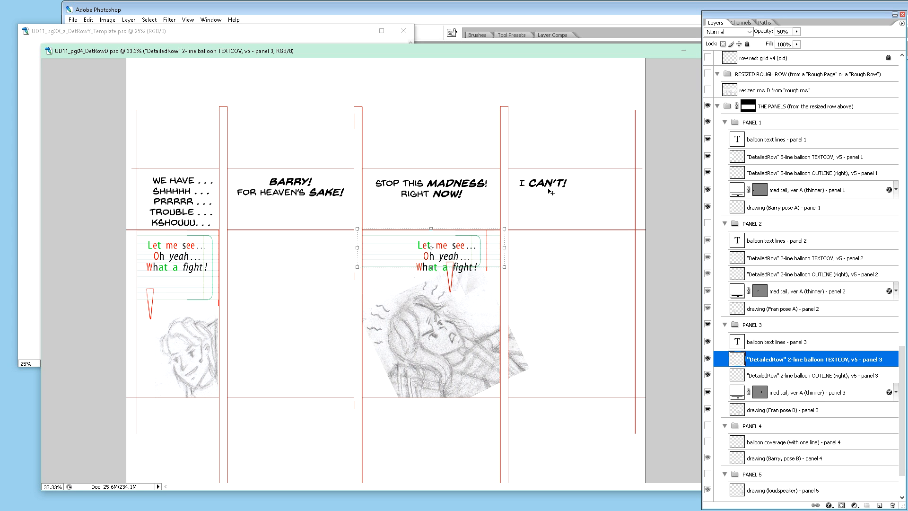
Step: Copy the template's balloon text lines, 1-line balloon TEXTCOV, 1-line balloon OUTLINE (right) and med tail, ver A (thinner) layers into the PANEL 4 group
scroll(904, 75, "up", 10)
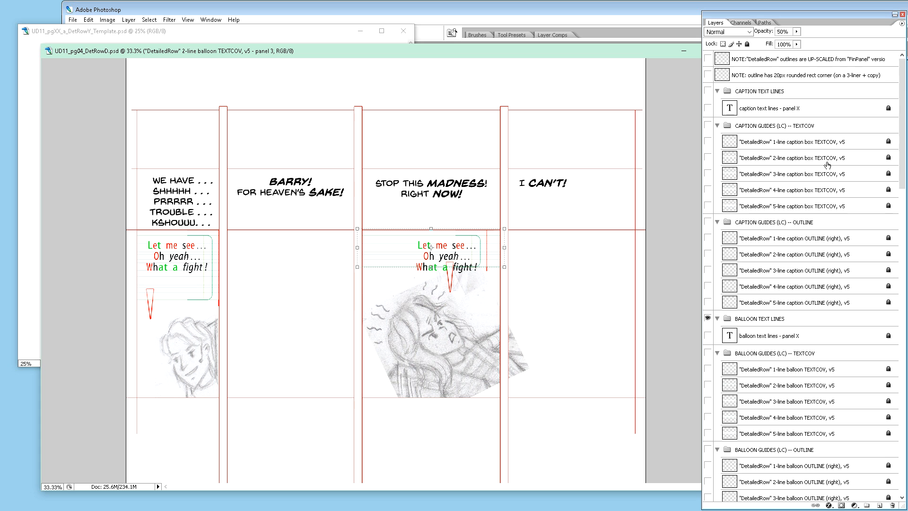
scroll(808, 239, "down", 4)
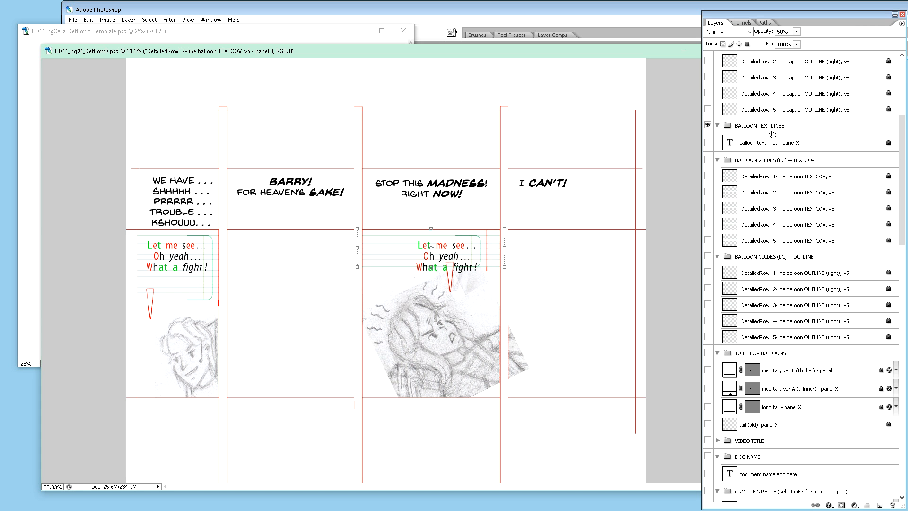
left_click(761, 145)
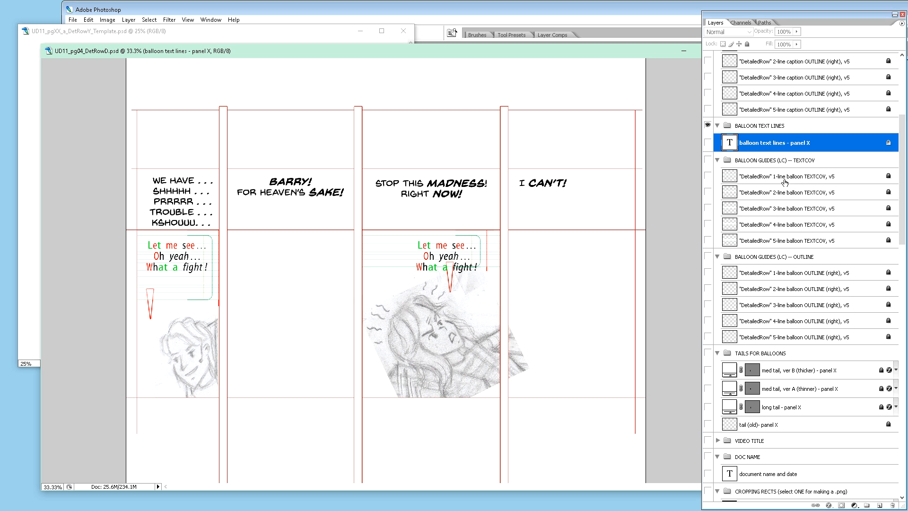
left_click(789, 180, "ctrl")
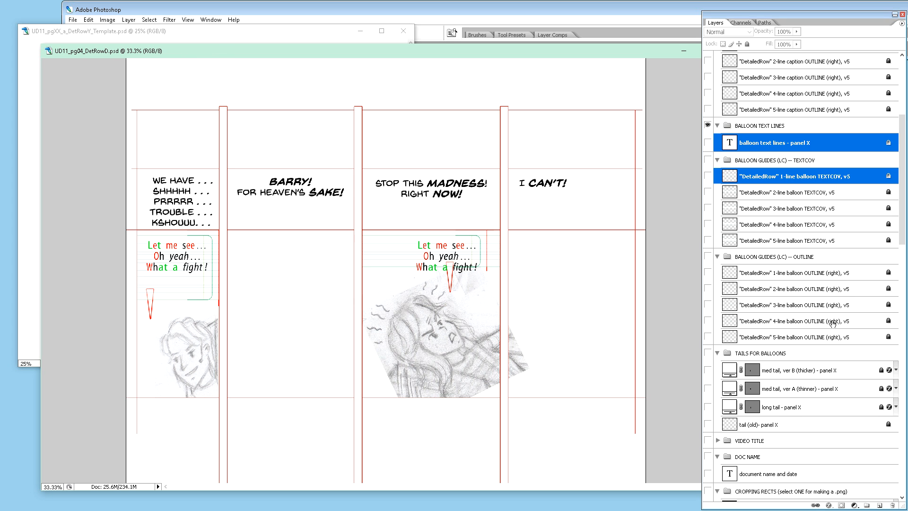
left_click(809, 277, "ctrl")
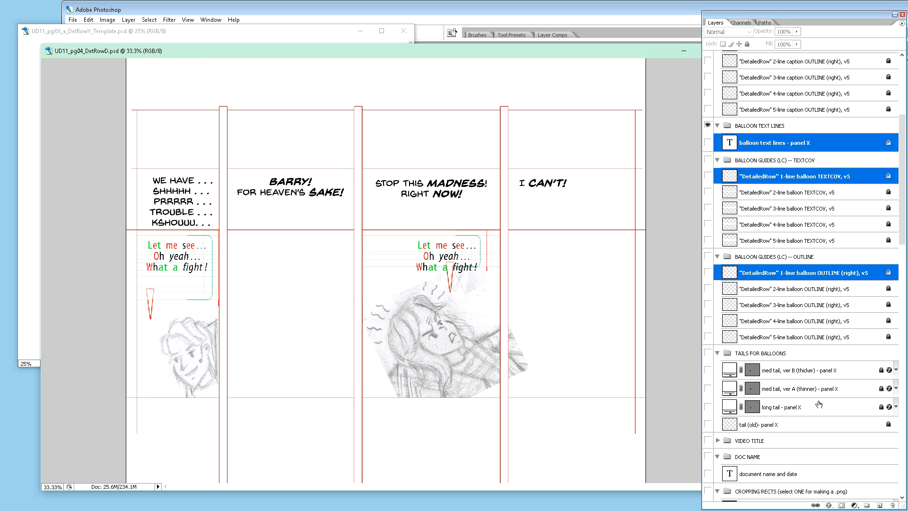
left_click(821, 392, "ctrl")
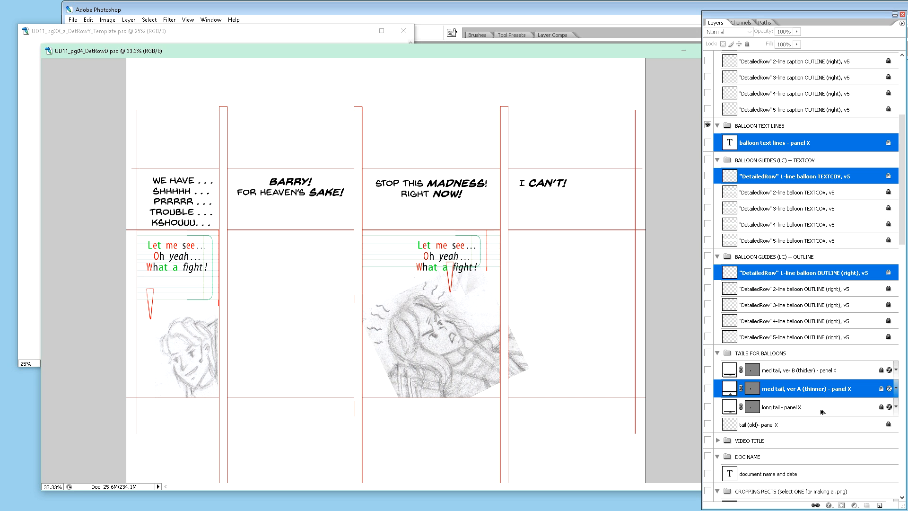
scroll(816, 489, "down", 3)
mouse_move(794, 510)
left_mouse_down()
mouse_move(813, 371)
mouse_move(820, 455)
mouse_move(814, 424)
left_mouse_up()
scroll(815, 420, "down", 2)
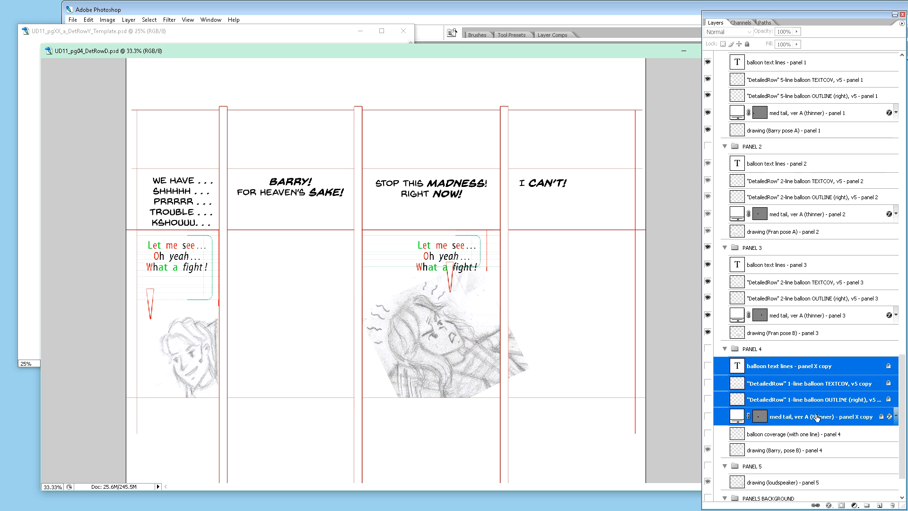
Step: Show the PANEL 4 group and delete its "balloon coverage (with one line) - panel 4" layer
left_click(805, 434)
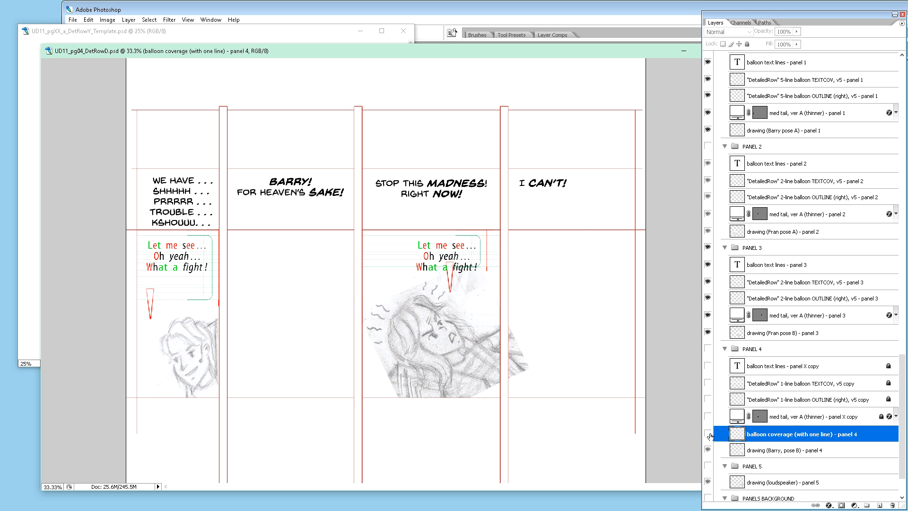
left_click(708, 435)
left_click(708, 434)
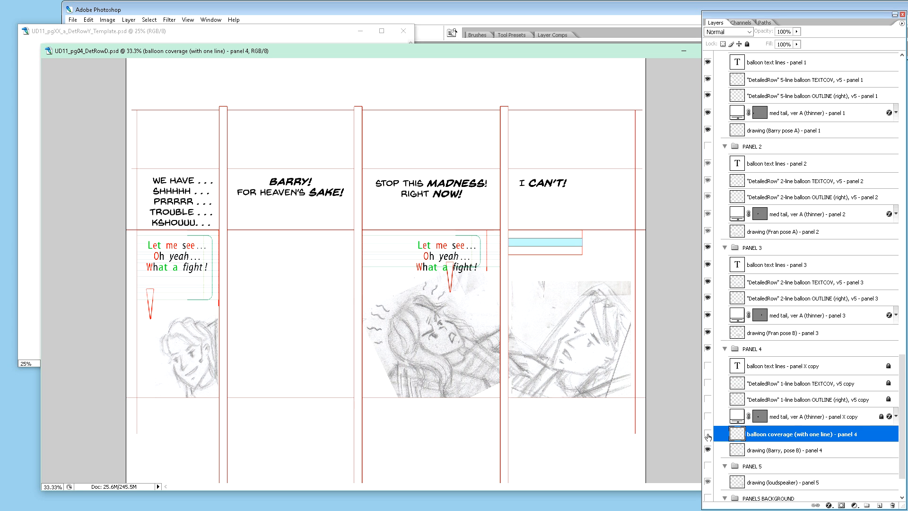
left_click(707, 434)
key("Delete")
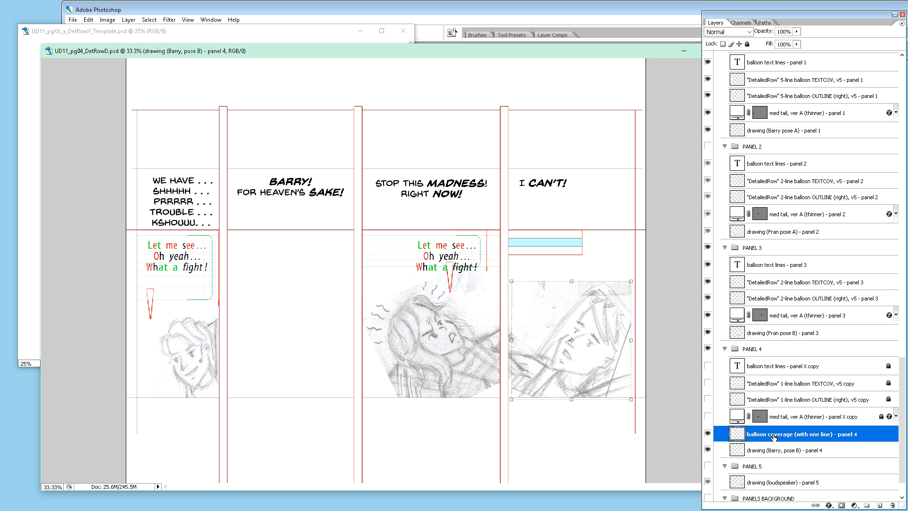
Step: Make the copied balloon text, TEXTCOV, OUTLINE and tail layers in the PANEL 4 group visible
left_click(708, 366)
left_click(708, 384)
left_click(708, 399)
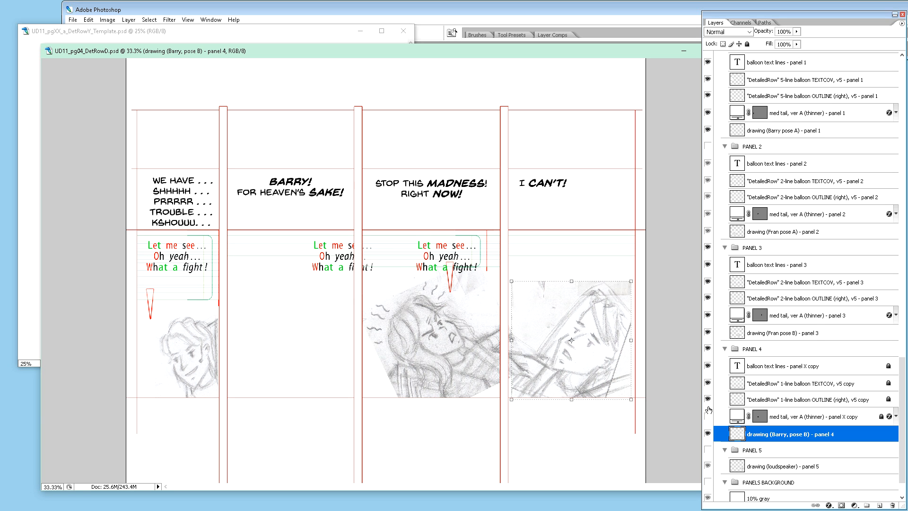
left_click(708, 416)
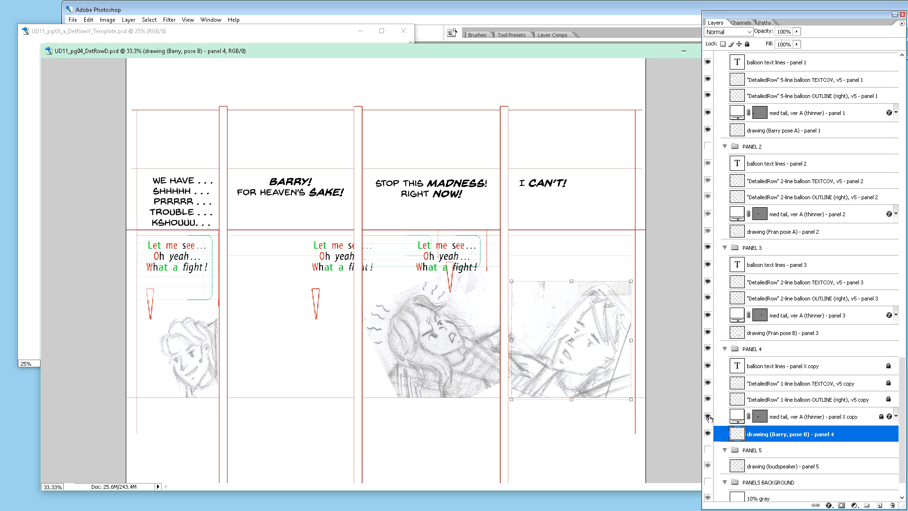
Step: Unlock the four copied balloon layers in the PANEL 4 group
left_click(771, 368)
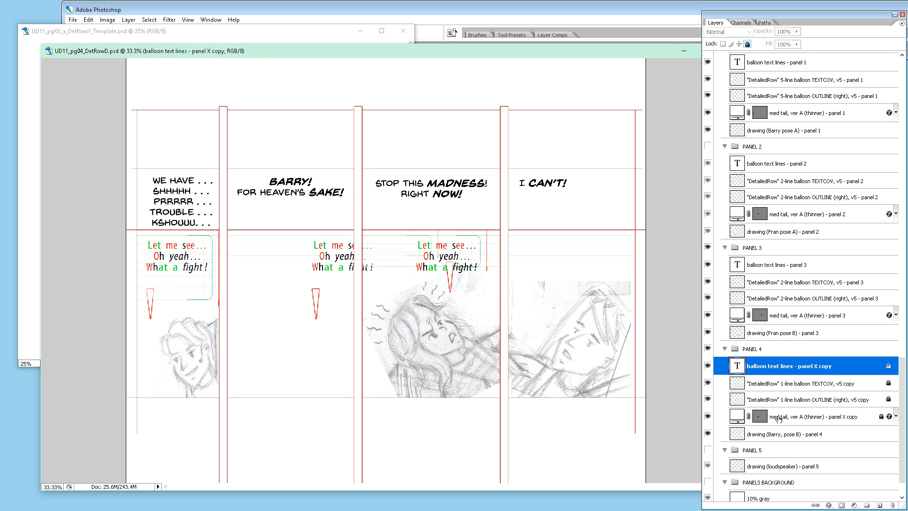
left_click(771, 418)
left_click(781, 367, "shift")
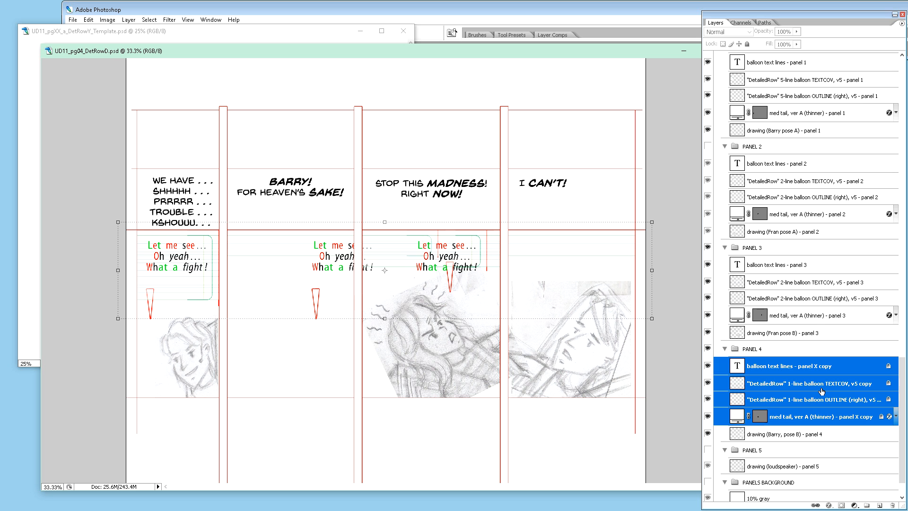
left_click(754, 389)
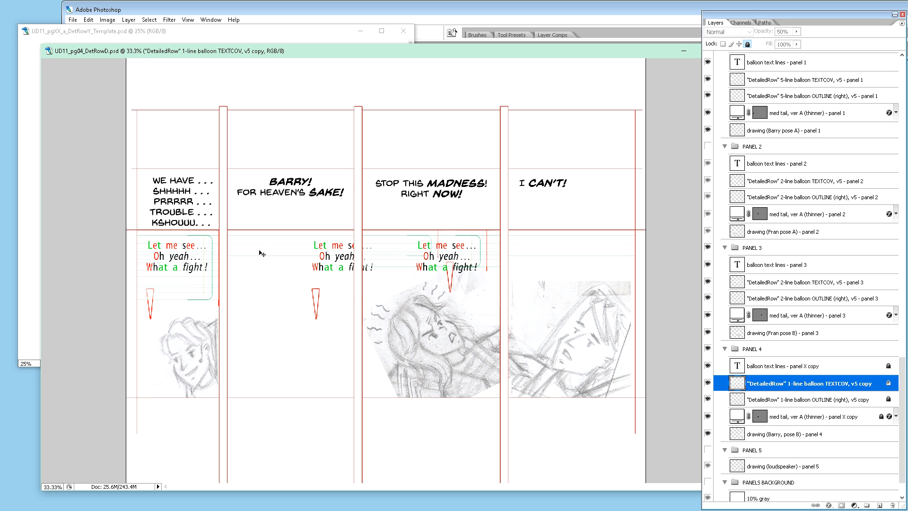
left_click(858, 365)
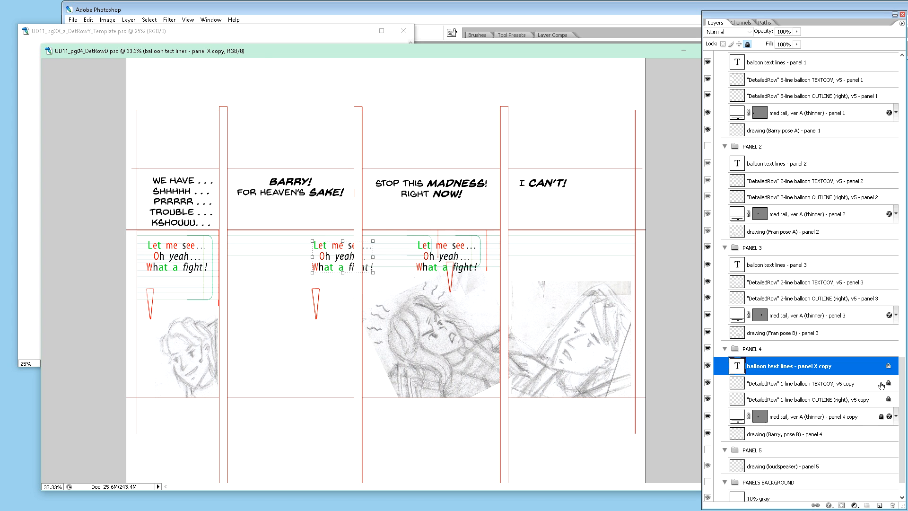
left_click(881, 382)
left_click(873, 399)
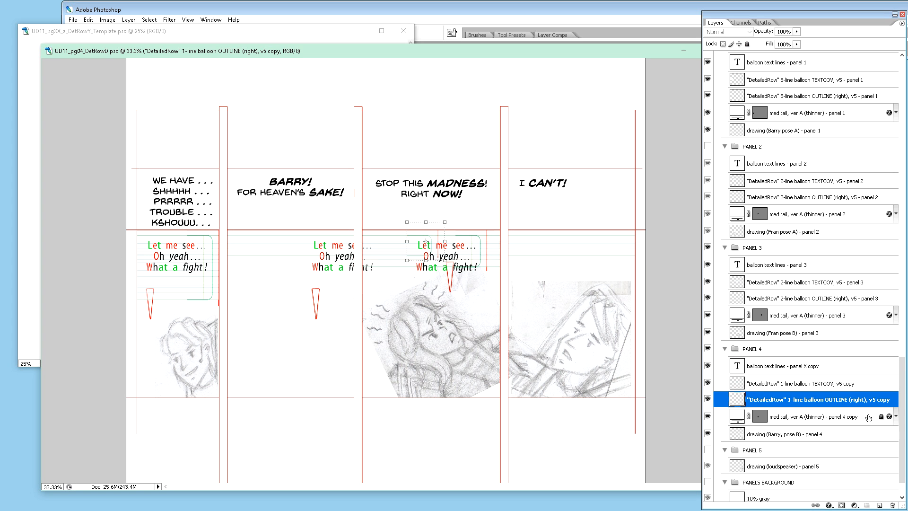
left_click(873, 415)
Step: Narrow the copied 1-line balloon TEXTCOV layer from its left side so it spans only the fourth panel
left_click(825, 383)
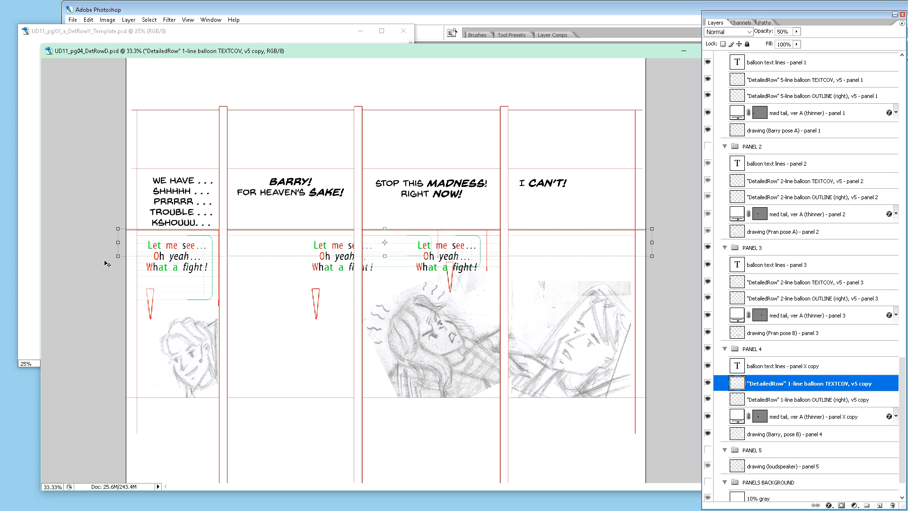
left_click_drag(115, 244, 505, 251)
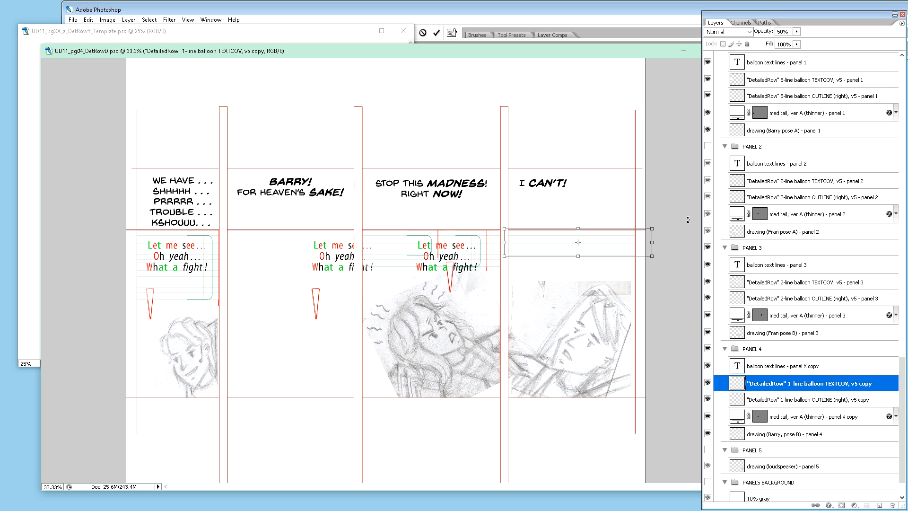
key("Return")
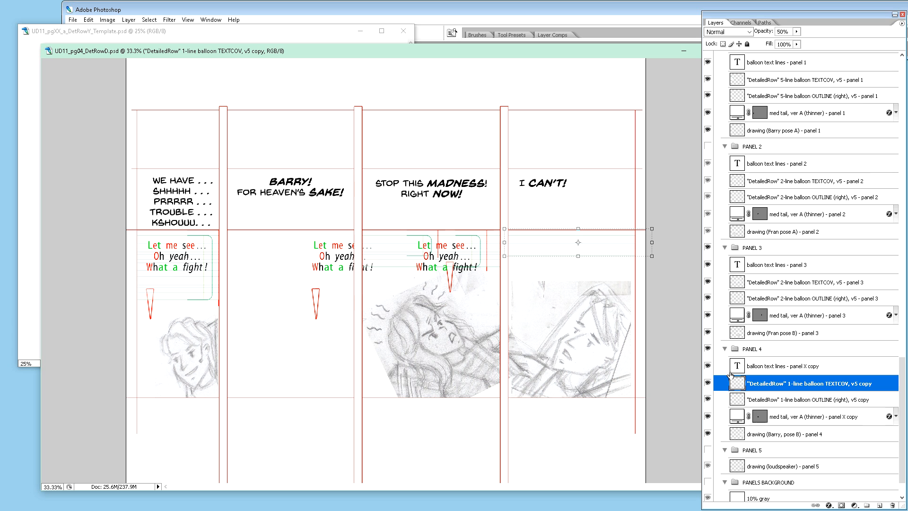
Step: Move the copied balloon text, 1-line OUTLINE and tail layers right together so they sit inside the fourth panel
left_click(769, 370)
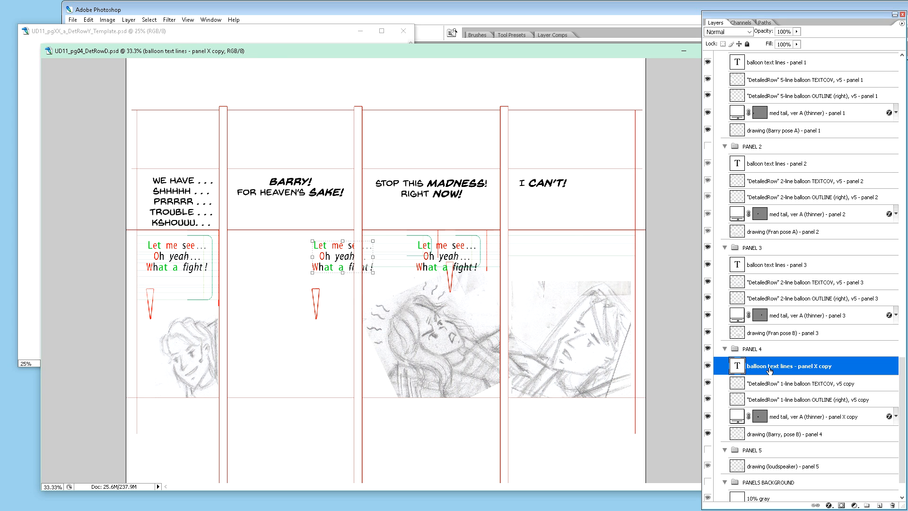
left_click(784, 400, "ctrl")
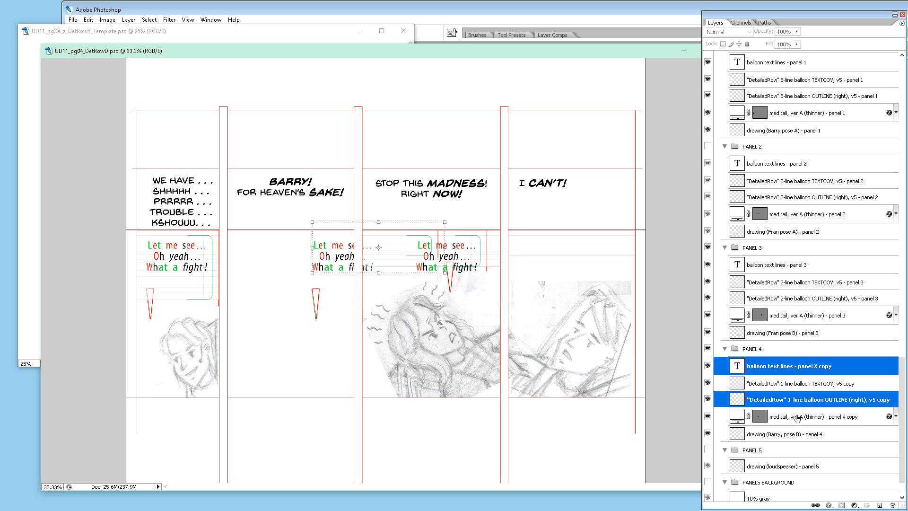
left_click(794, 418, "ctrl")
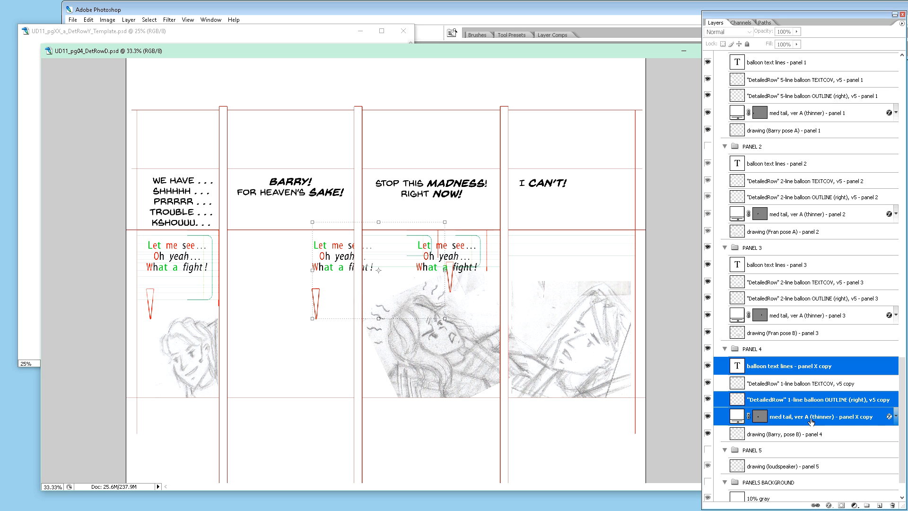
key("shift+Right")
key("shift+Right")
key("shift+Right")
key("shift+Right")
key("shift+Right")
key("shift+Right")
key("shift+Right")
key("shift+Right")
key("shift+Right")
key("shift+Right")
key("shift+Right")
key("shift+Right")
key("shift+Right")
key("shift+Right")
key("shift+Right")
key("shift+Right")
key("shift+Right")
key("shift+Right")
key("shift+Right")
key("shift+Right")
key("shift+Right")
key("shift+Right")
key("shift+Right")
key("shift+Right")
key("shift+Right")
key("shift+Right")
key("shift+Right")
key("shift+Right")
key("shift+Right")
key("shift+Right")
key("shift+Right")
key("shift+Right")
key("shift+Right")
key("shift+Right")
key("shift+Right")
key("shift+Right")
key("shift+Right")
key("shift+Right")
key("shift+Right")
key("shift+Right")
key("shift+Right")
key("shift+Right")
key("shift+Right")
key("shift+Right")
key("shift+Right")
key("shift+Right")
key("shift+Right")
key("shift+Right")
key("shift+Right")
key("shift+Right")
key("shift+Right")
key("shift+Right")
key("shift+Right")
key("shift+Right")
key("shift+Right")
key("shift+Right")
key("shift+Right")
key("shift+Right")
key("shift+Right")
key("shift+Right")
key("shift+Right")
key("shift+Right")
key("shift+Right")
key("shift+Right")
key("shift+Right")
key("shift+Right")
key("shift+Right")
key("shift+Right")
key("shift+Right")
key("shift+Right")
key("shift+Right")
key("shift+Right")
key("shift+Right")
key("shift+Right")
key("shift+Right")
key("shift+Right")
key("shift+Right")
key("shift+Right")
key("shift+Right")
key("shift+Right")
key("shift+Right")
key("shift+Right")
key("shift+Right")
key("shift+Right")
key("shift+Right")
key("shift+Right")
key("shift+Right")
key("shift+Right")
key("shift+Right")
key("shift+Right")
key("shift+Right")
key("shift+Right")
key("shift+Right")
key("shift+Right")
key("shift+Right")
key("shift+Right")
key("shift+Right")
key("shift+Right")
key("shift+Right")
key("shift+Right")
key("shift+Right")
key("shift+Right")
key("shift+Right")
key("shift+Right")
key("shift+Right")
key("shift+Right")
key("shift+Right")
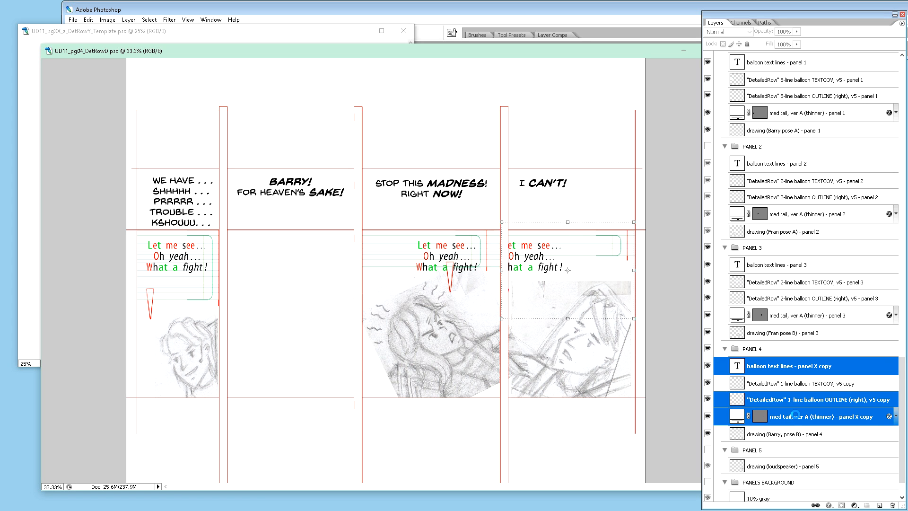
key("shift+Right")
key("shift+Right")
key("shift+Right")
key("shift+Right")
key("shift+Right")
key("shift+Right")
key("shift+Right")
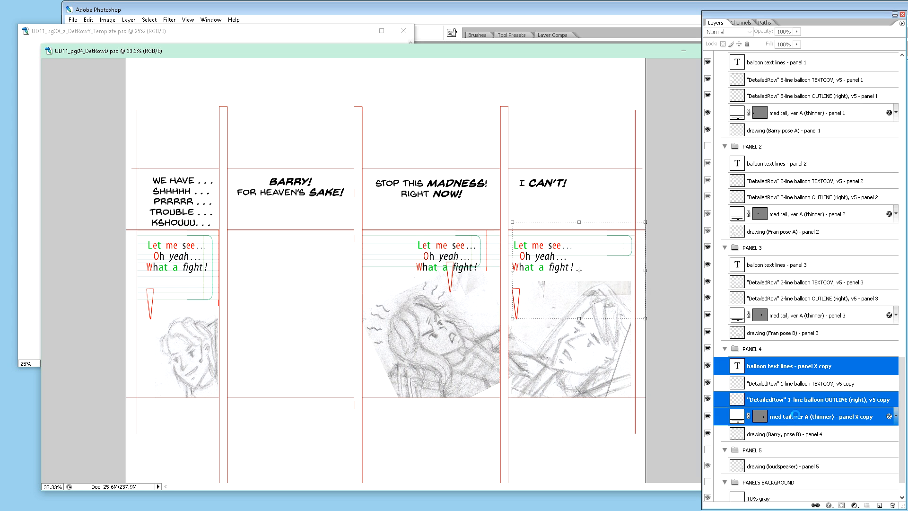
key("shift+Right")
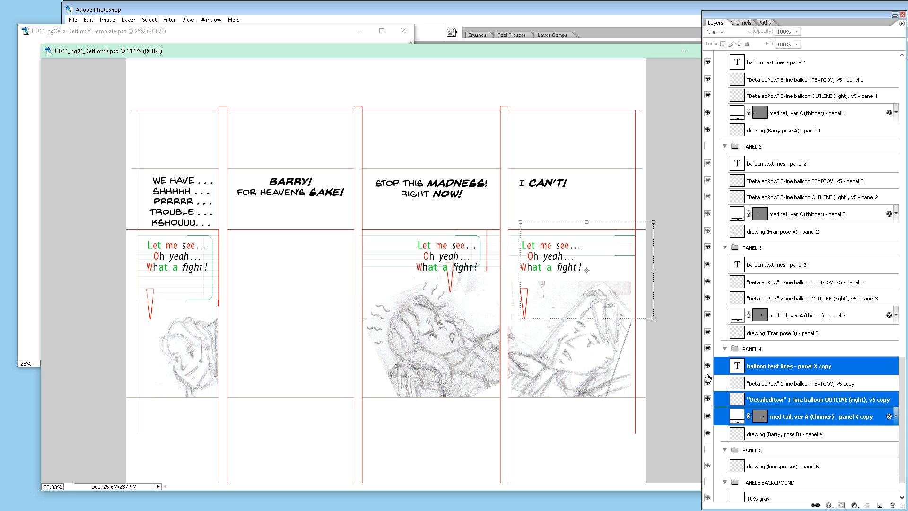
Step: Shift the copied 1-line balloon OUTLINE layer left so its right edge falls just past the end of "I CAN'T!"
left_click(822, 400)
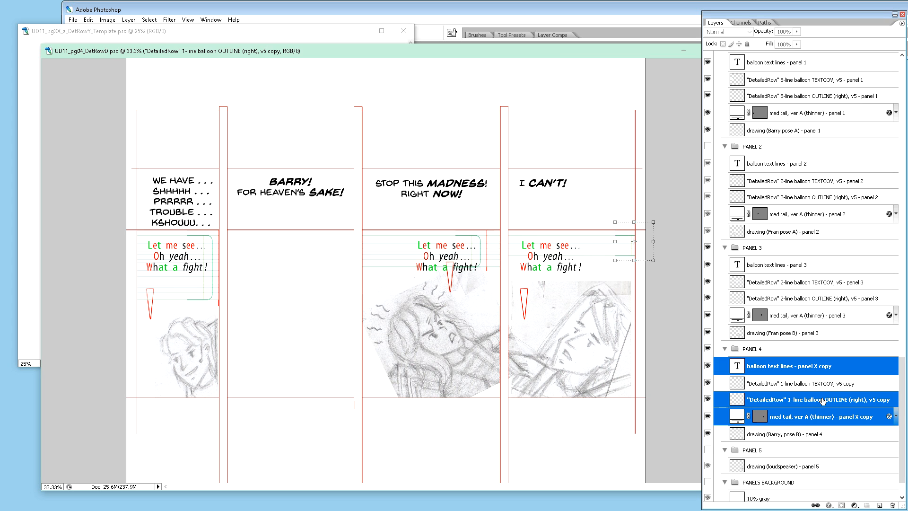
key("shift+Left")
key("shift+Left")
key("shift+Left")
key("shift+Left")
key("shift+Left")
key("shift+Left")
key("shift+Left")
key("shift+Left")
key("shift+Left")
key("shift+Left")
key("shift+Left")
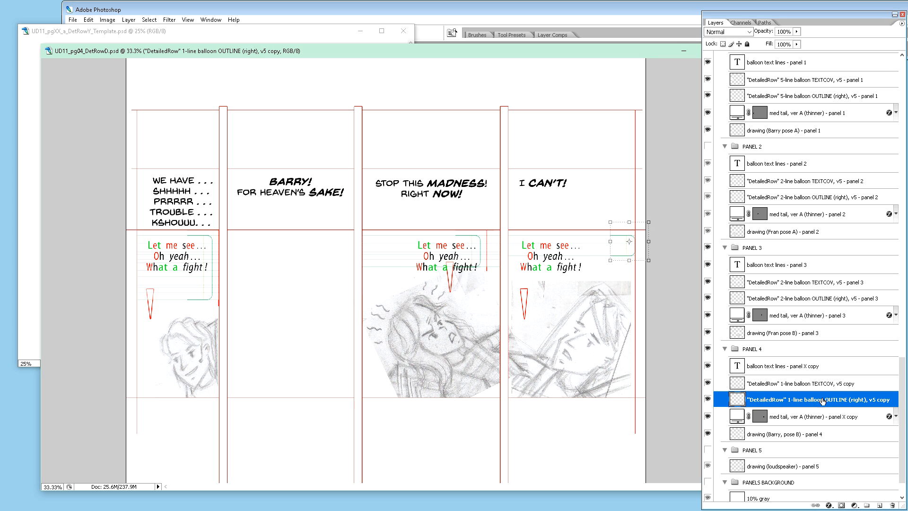
key("shift+Left")
key("shift+Left")
key("shift+Left")
key("shift+Left")
key("shift+Left")
key("shift+Left")
key("shift+Left")
key("shift+Left")
key("shift+Left")
key("shift+Left")
key("shift+Left")
key("shift+Left")
key("shift+Left")
key("shift+Left")
key("shift+Left")
key("shift+Left")
key("shift+Left")
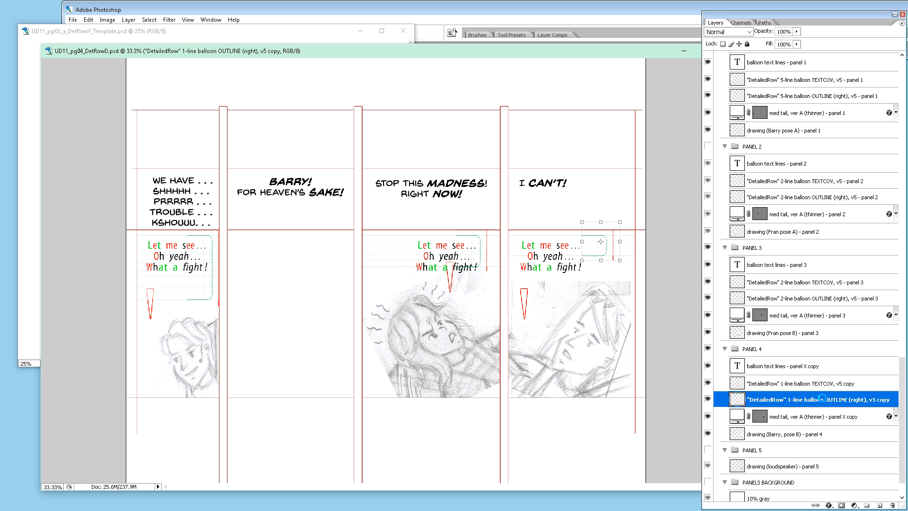
key("shift+Left")
key("shift+Left")
key("shift+Left")
key("shift+Left")
key("shift+Left")
key("shift+Left")
key("shift+Left")
key("shift+Left")
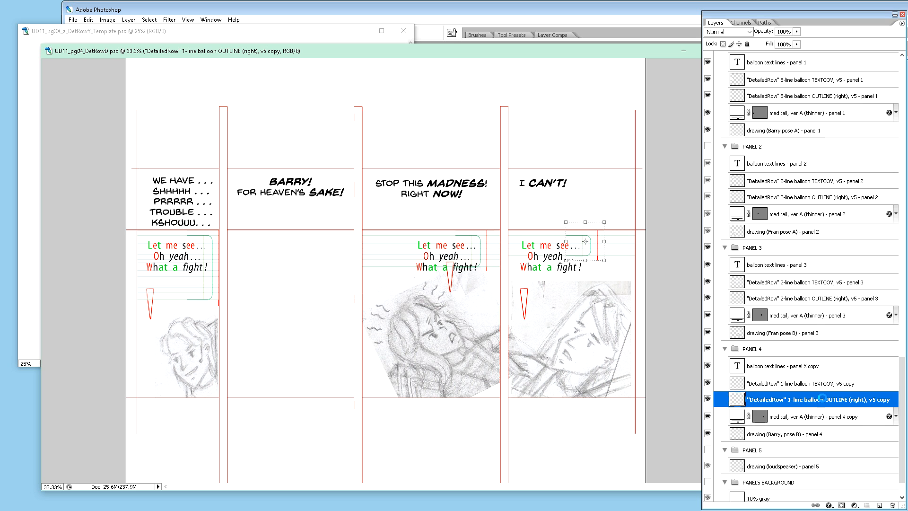
key("shift+Right")
key("shift+Right")
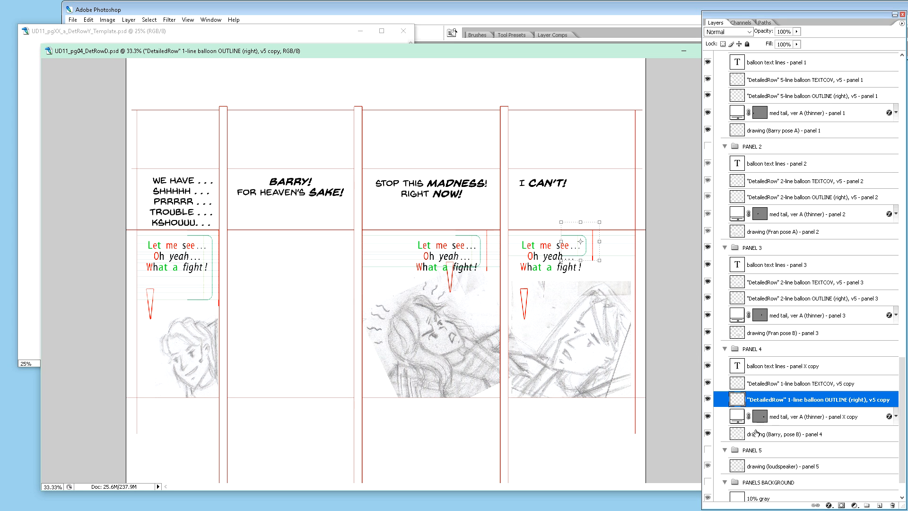
Step: Move the copied med tail layer up to the bottom edge of the fourth panel's one-line balloon and slightly right
left_click(797, 417)
key("shift+Up")
key("shift+Up")
key("shift+Up")
key("shift+Up")
key("shift+Up")
key("shift+Up")
key("shift+Up")
key("shift+Up")
key("shift+Up")
key("shift+Up")
key("shift+Up")
key("shift+Up")
key("shift+Up")
key("shift+Up")
key("shift+Up")
key("shift+Up")
key("shift+Up")
key("shift+Up")
key("shift+Up")
key("shift+Up")
key("shift+Up")
key("shift+Up")
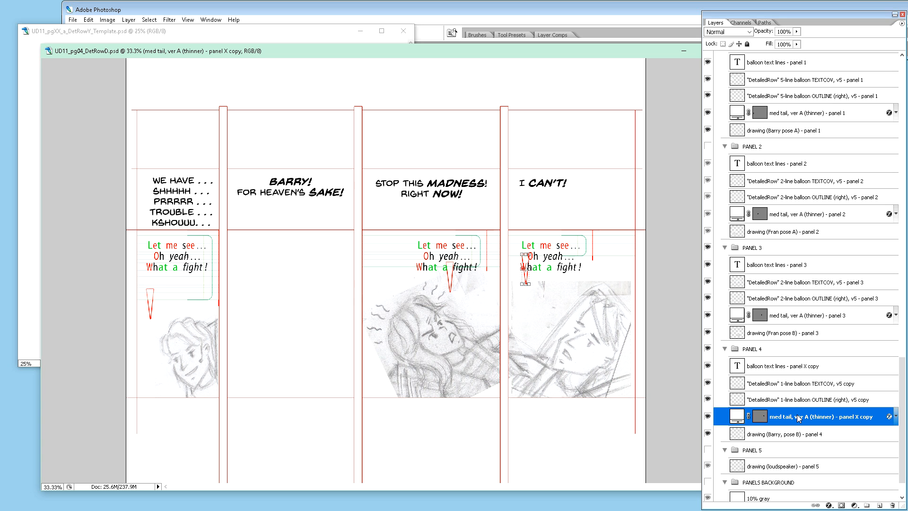
key("shift+Right")
key("shift+Right")
key("shift+Right")
key("shift+Right")
key("shift+Right")
key("shift+Right")
key("shift+Right")
key("shift+Right")
key("shift+Right")
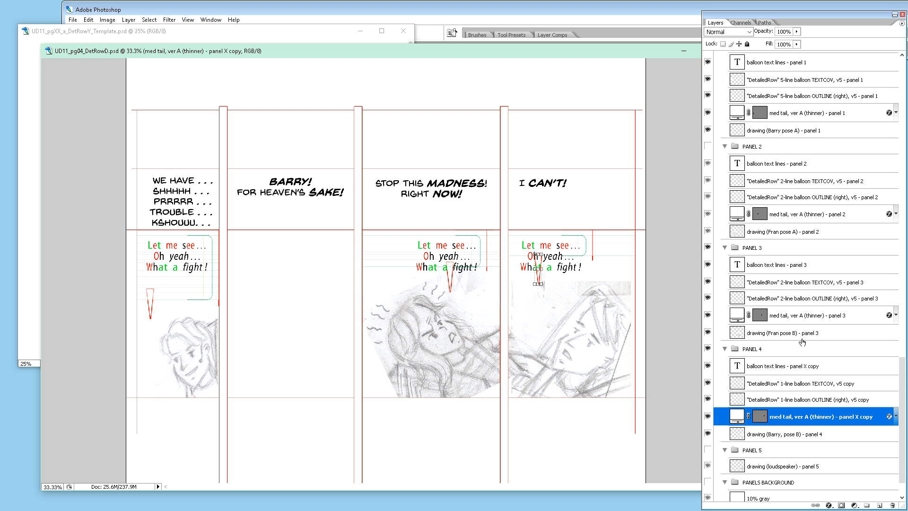
Step: Make the PANEL 2 group visible again
scroll(776, 308, "up", 3)
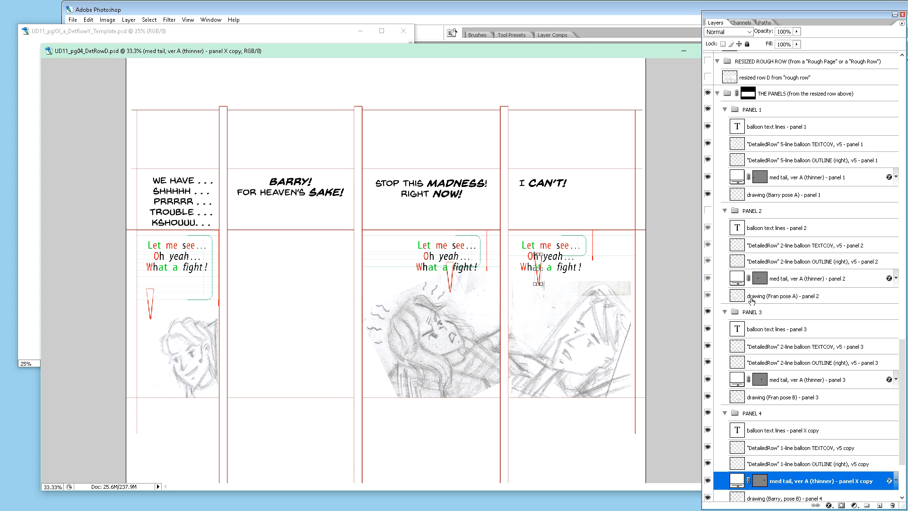
scroll(754, 299, "down", 1)
scroll(753, 300, "down", 3)
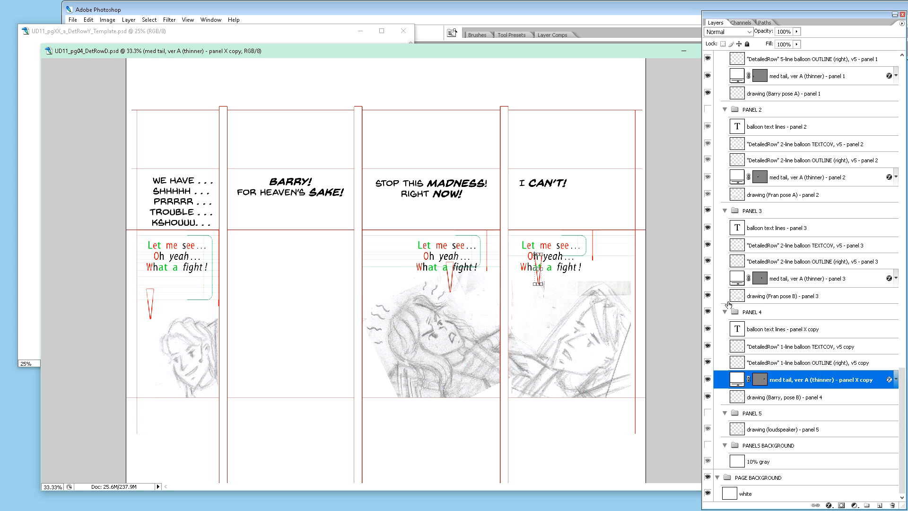
left_click(708, 296)
left_click(707, 296)
left_click(707, 110)
scroll(735, 197, "up", 2)
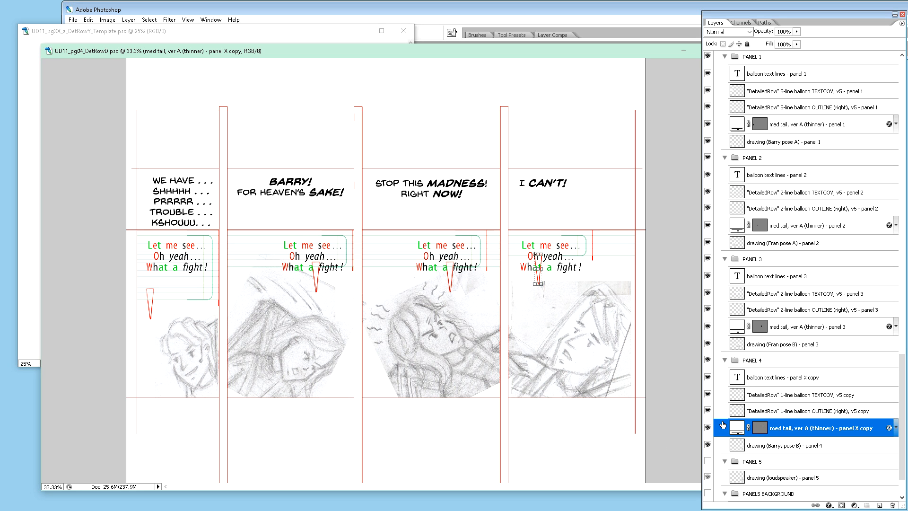
Step: Isolate the PANEL 4 group's 1-line balloon TEXTCOV copy to check its extent, select it, and restore the other layers' visibility
left_click(708, 395, "alt")
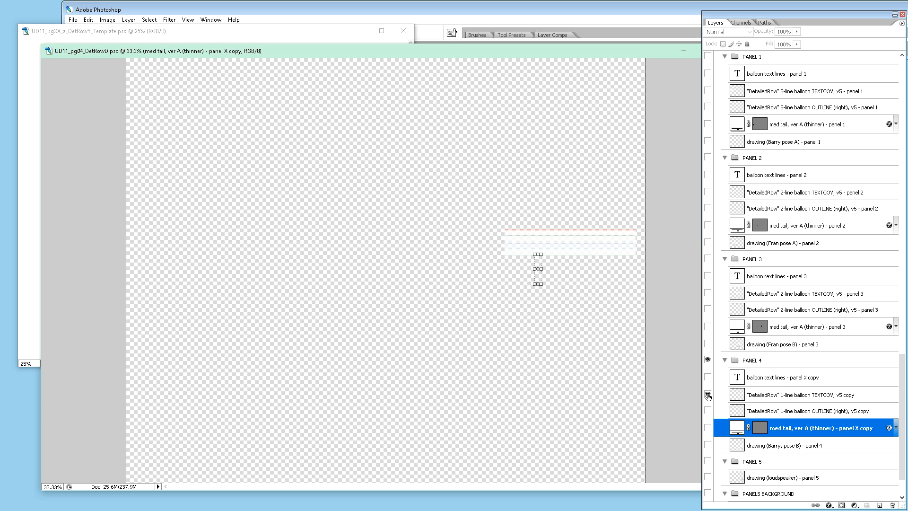
left_click(707, 395, "alt")
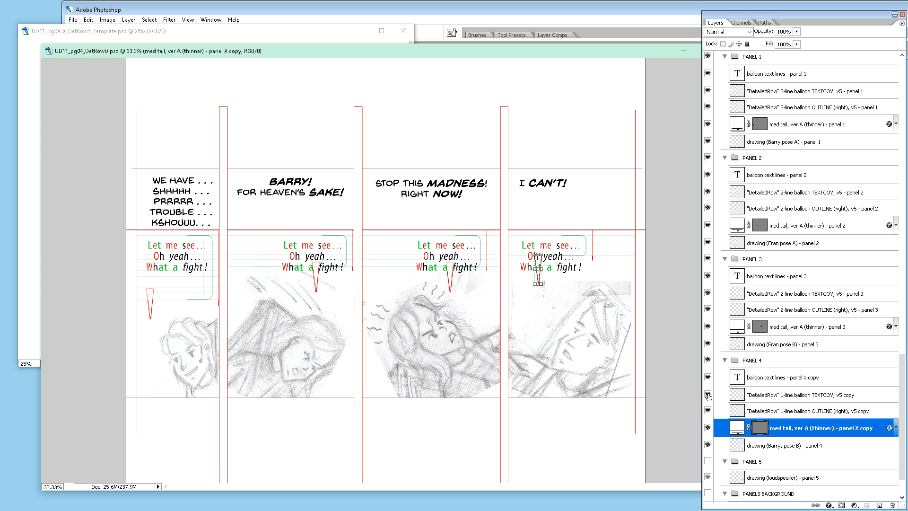
left_click(708, 395, "alt")
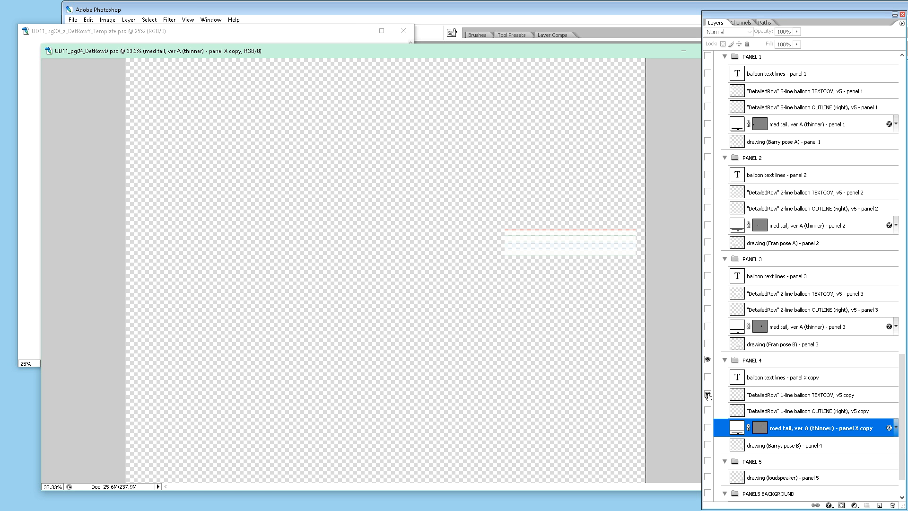
left_click(762, 396)
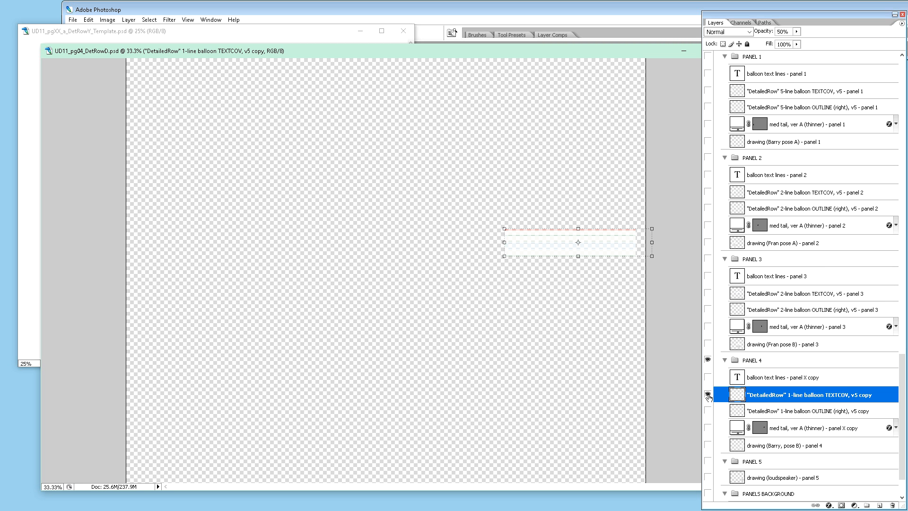
left_click(708, 395, "alt")
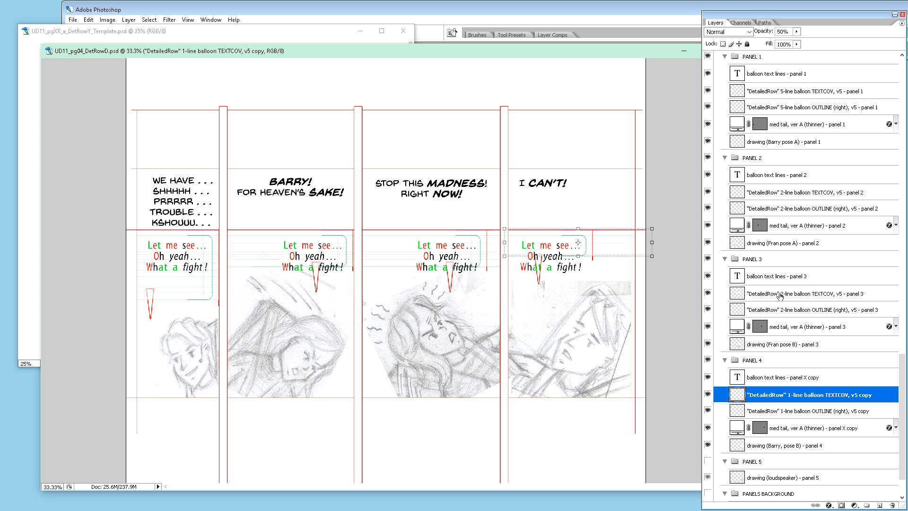
Step: Isolate and select panel 3's 2-line balloon TEXTCOV layer, inspect its guide lines at 100%, and restore the other layers' visibility
left_click(708, 293, "alt")
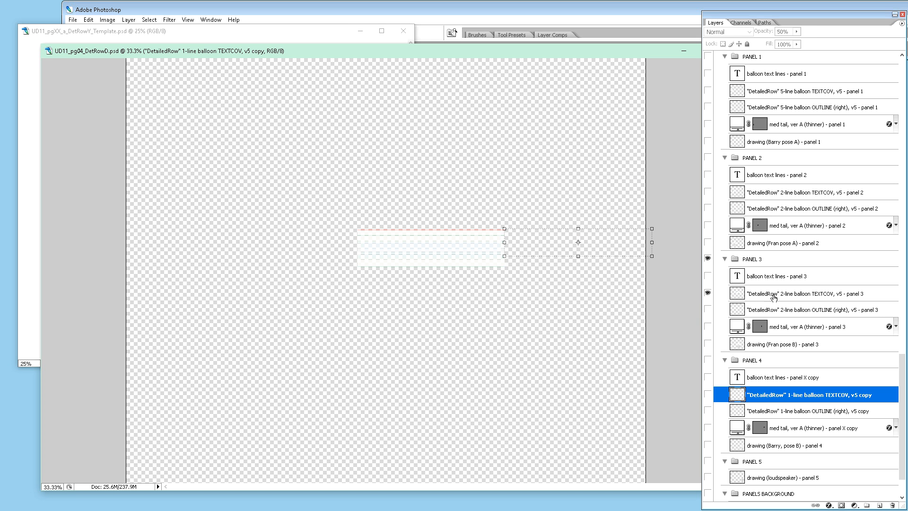
left_click(774, 296)
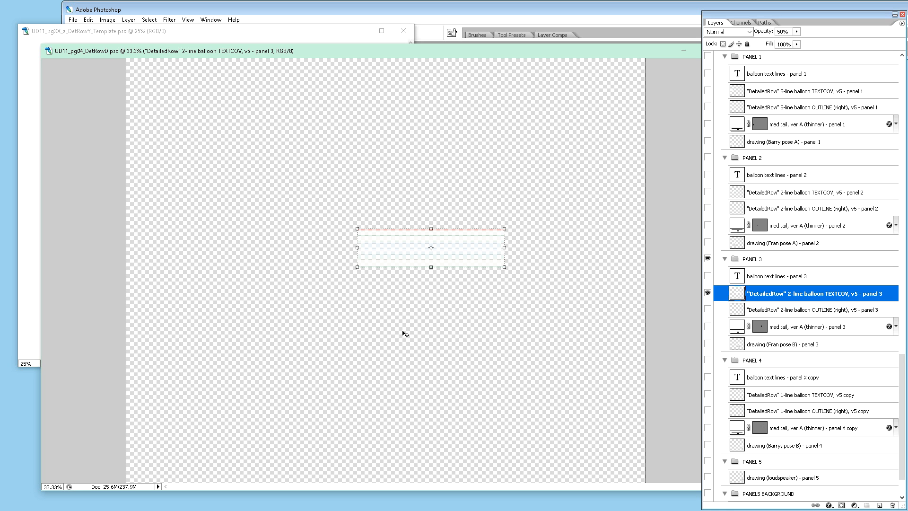
key("ctrl+plus")
key("ctrl+plus")
key("ctrl+plus")
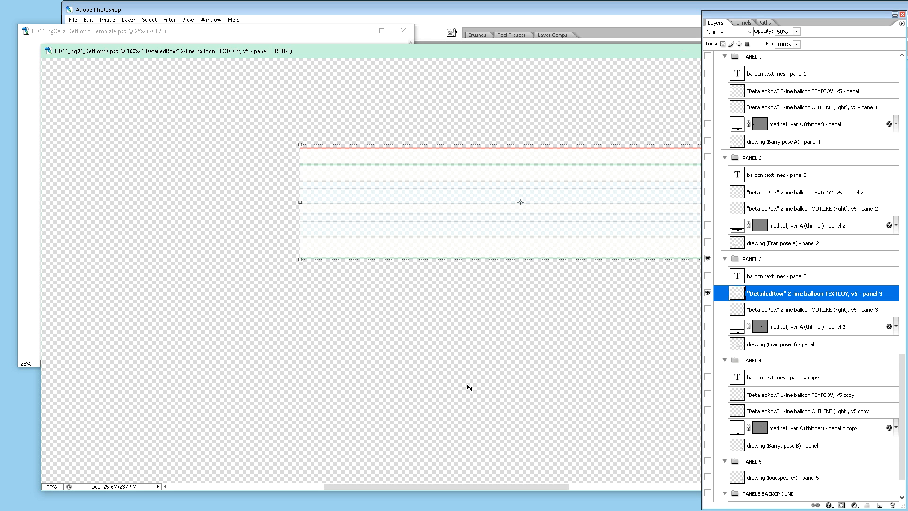
left_click(708, 294, "alt")
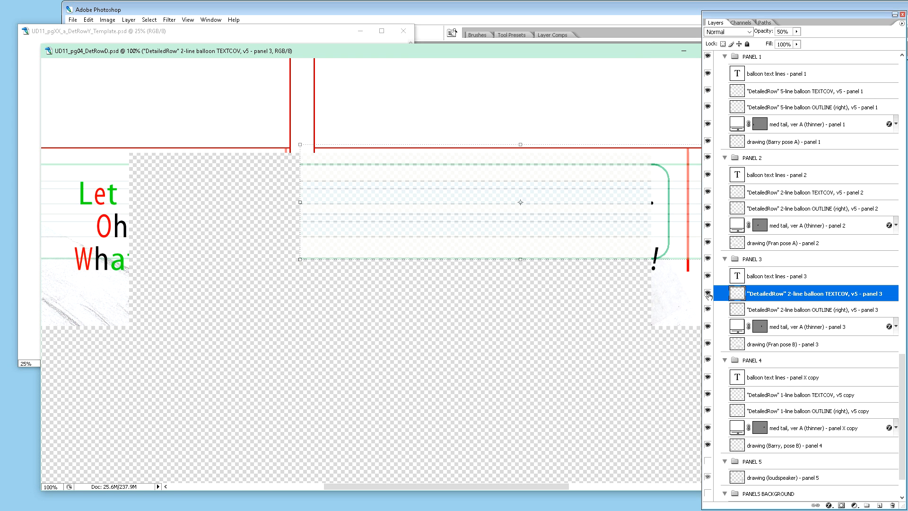
Step: Examine how the balloon guides, tails and placeholder text line up with the lettering and drawings across the four panels
scroll(543, 345, "down", 1)
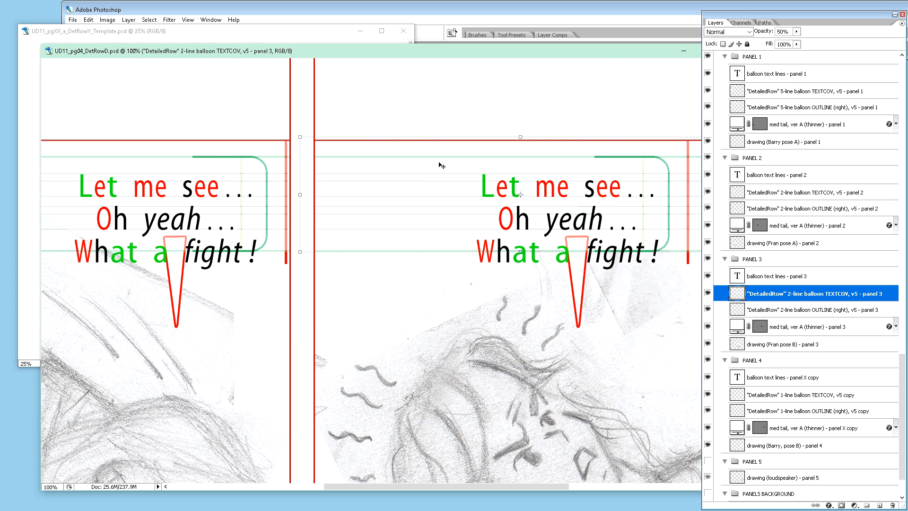
scroll(473, 239, "up", 5)
scroll(475, 236, "up", 10)
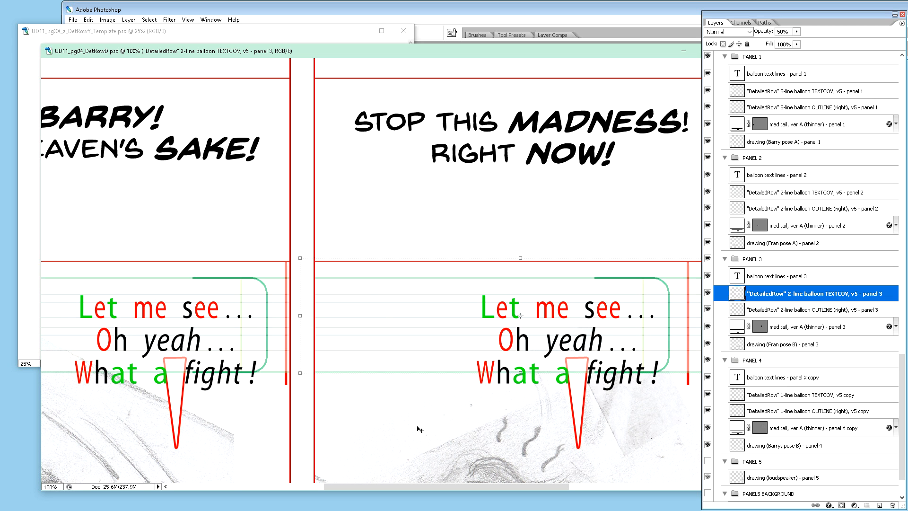
scroll(419, 428, "down", 2)
scroll(420, 429, "down", 2)
scroll(420, 428, "down", 2)
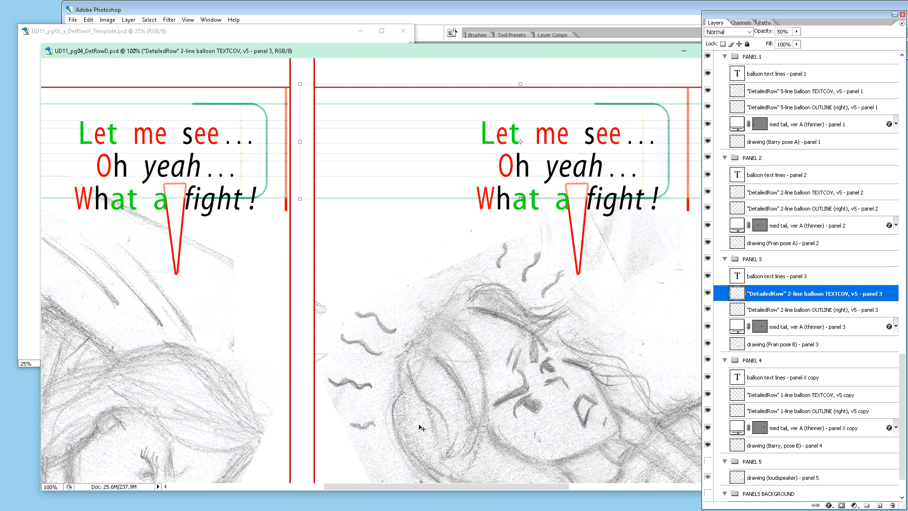
scroll(422, 426, "down", 1)
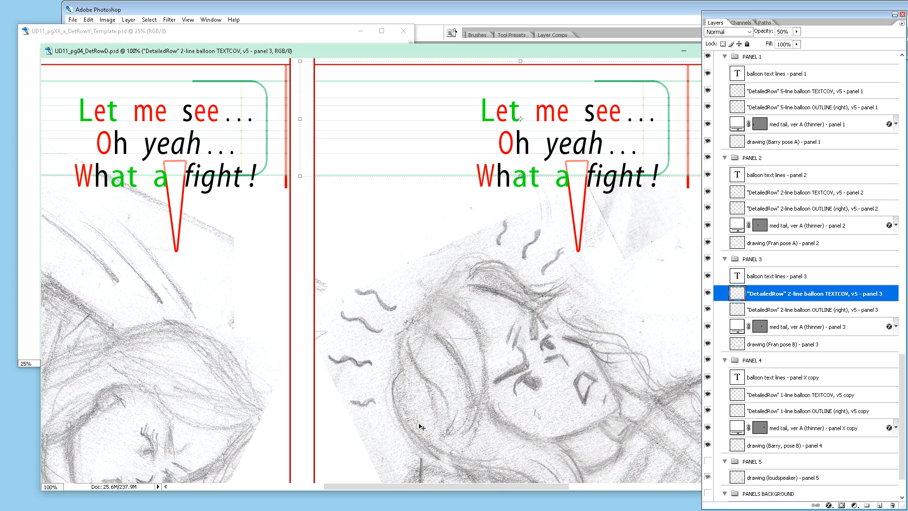
scroll(422, 423, "down", 2)
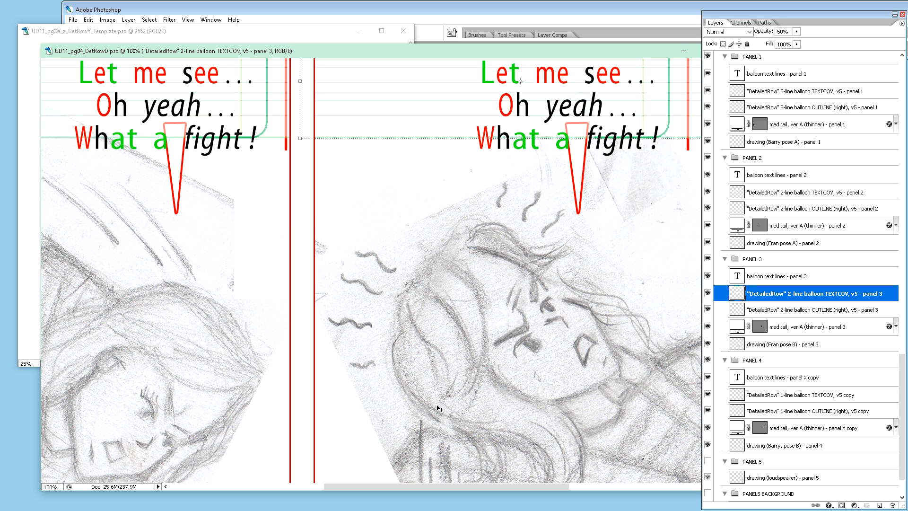
key("ctrl+minus")
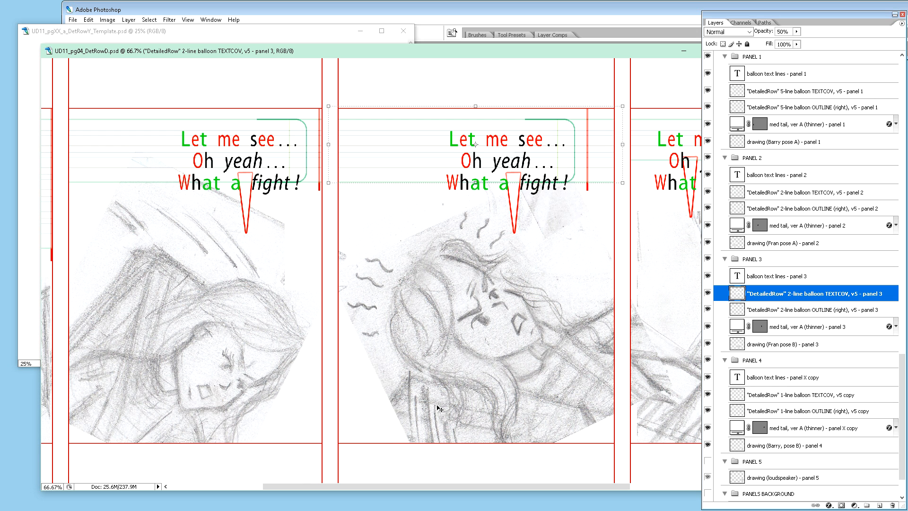
key("ctrl+minus")
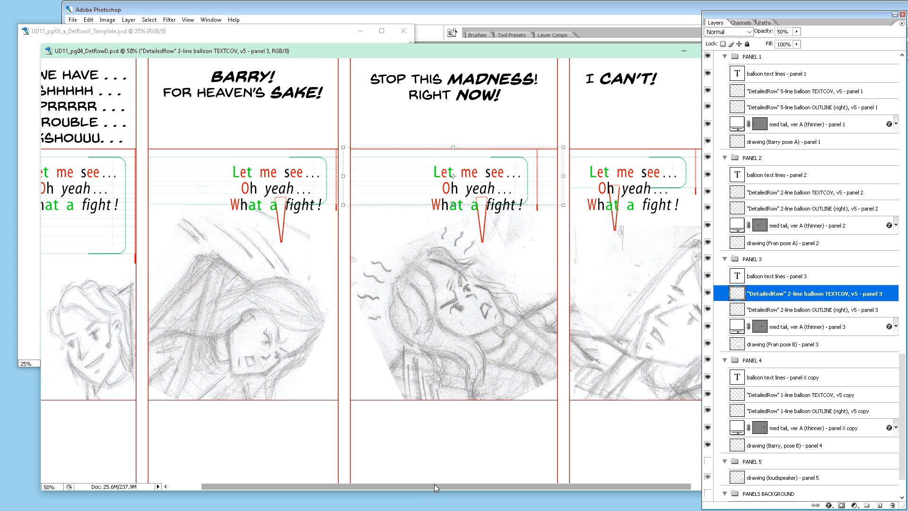
left_click_drag(435, 484, 531, 483)
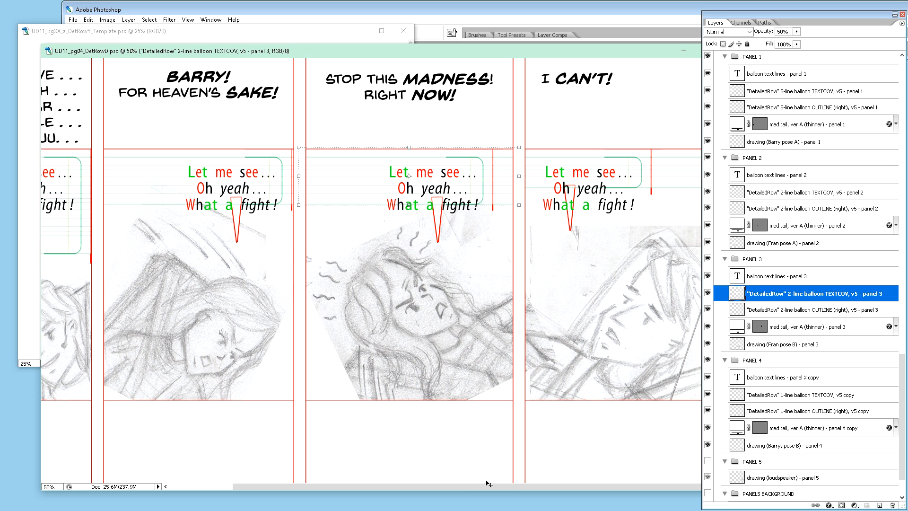
left_click_drag(486, 486, 526, 484)
left_click_drag(353, 487, 245, 484)
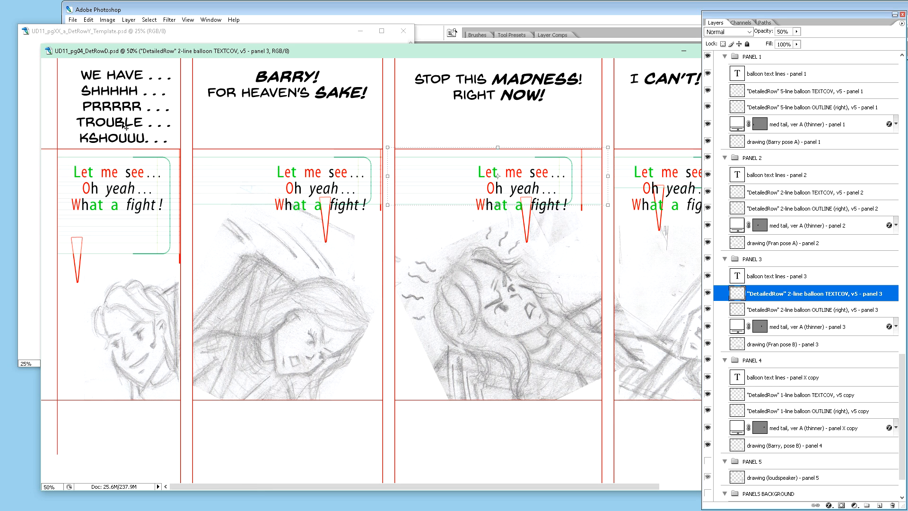
scroll(125, 127, "up", 3)
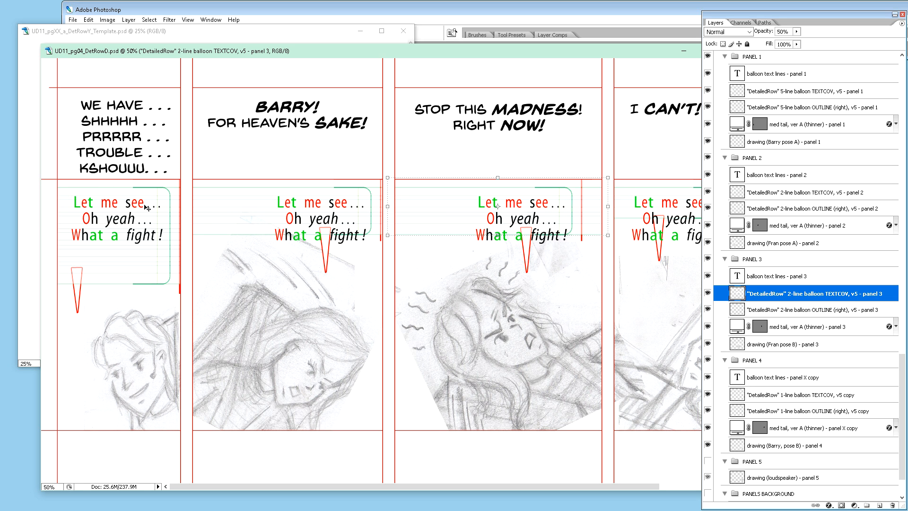
Step: Insert the words "We have" before "Let me see" in panel 1's balloon text
key("t")
left_click_drag(85, 238, 90, 239)
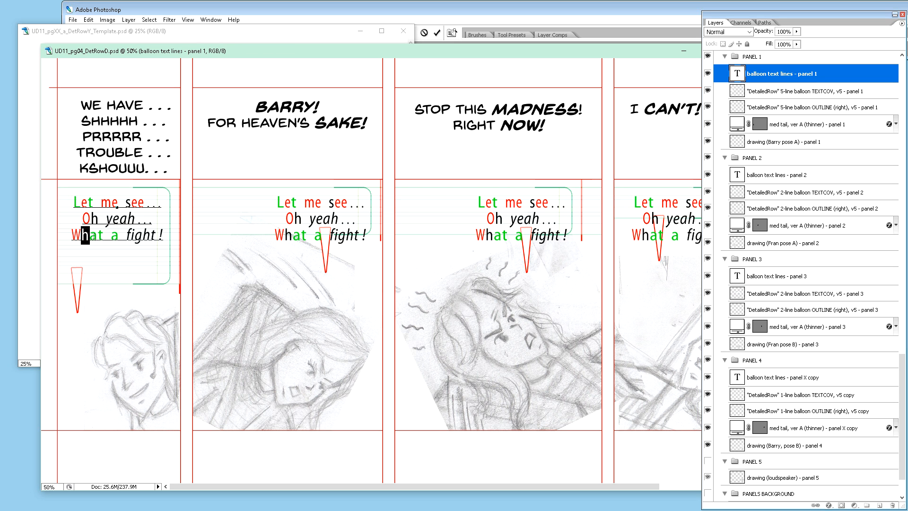
key("Escape")
left_click(74, 203)
type("h")
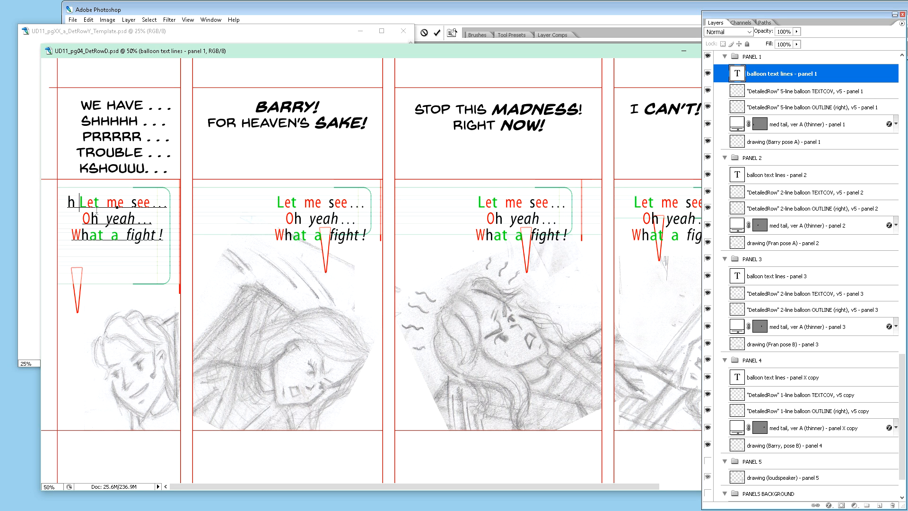
key("BackSpace")
key("BackSpace")
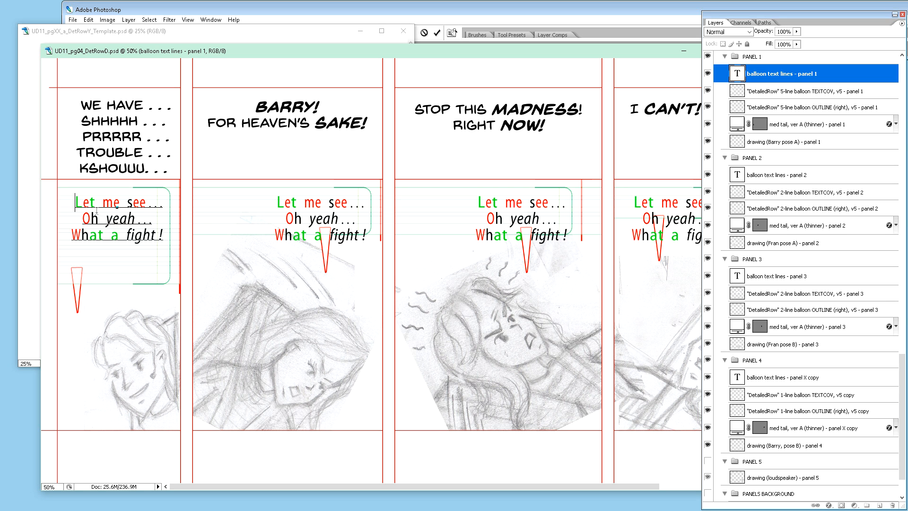
type("We ")
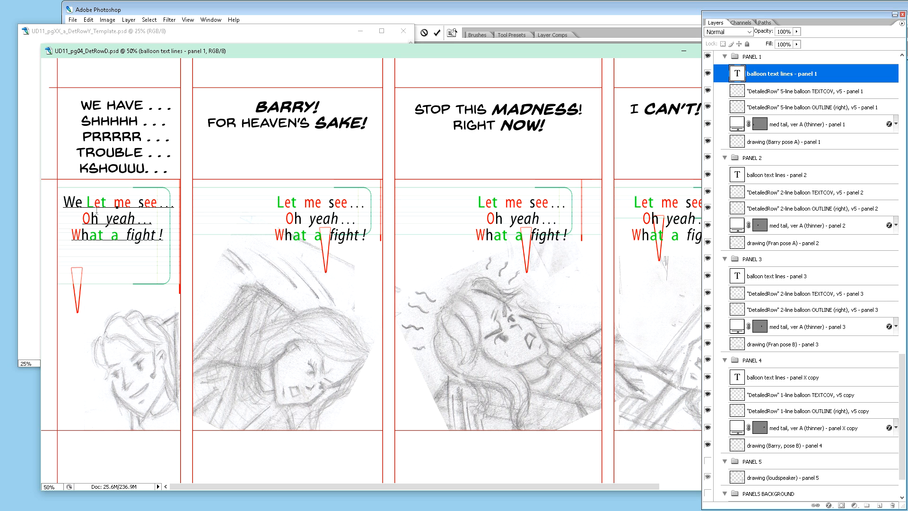
type("ja")
key("BackSpace")
key("BackSpace")
key("BackSpace")
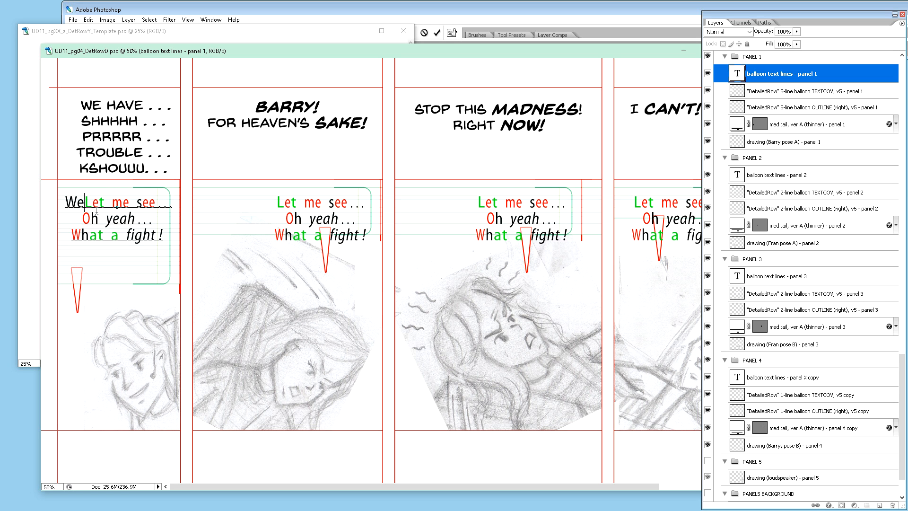
type("have")
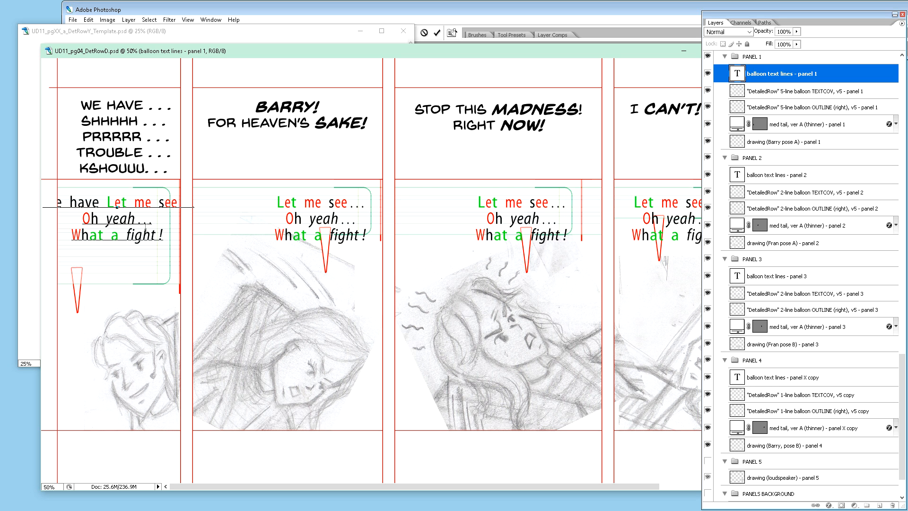
Step: Add three periods copied from the placeholder text after "We have" and break the line before "Let me see"
left_click_drag(136, 220, 157, 222)
left_click(103, 204)
key("ctrl")
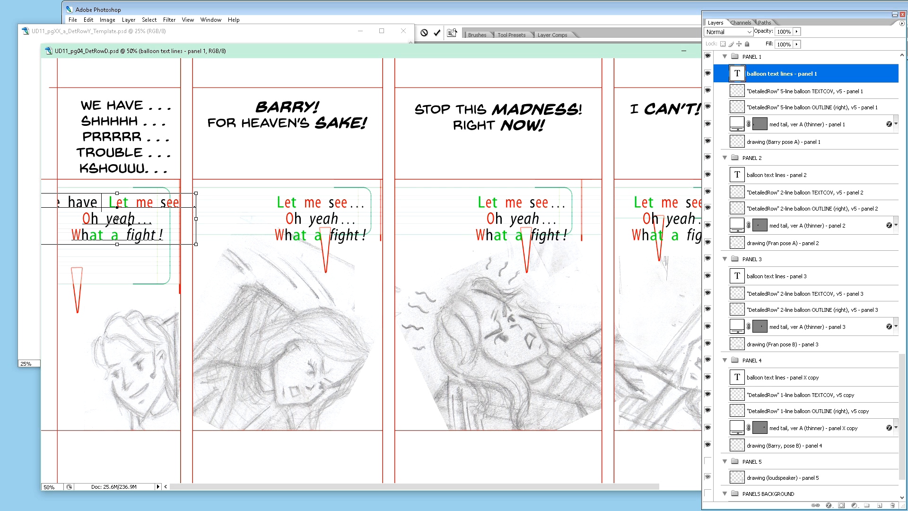
type("...")
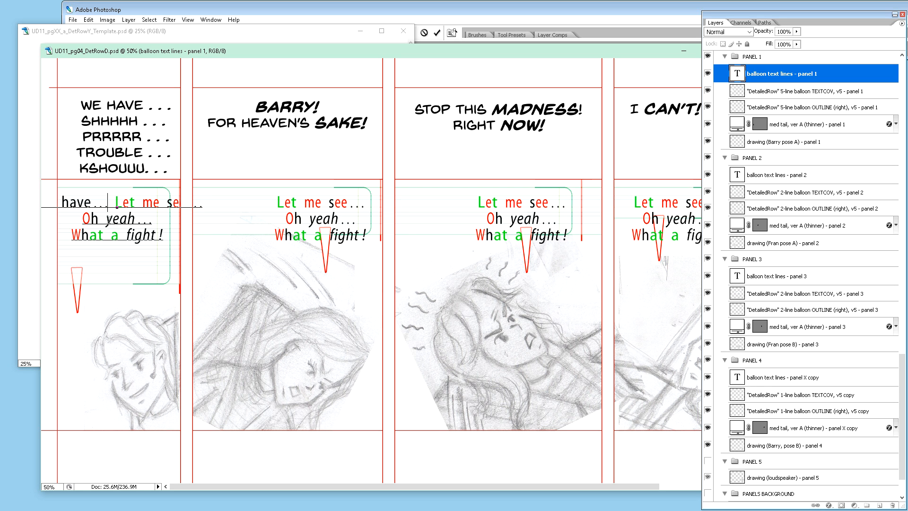
key("Return")
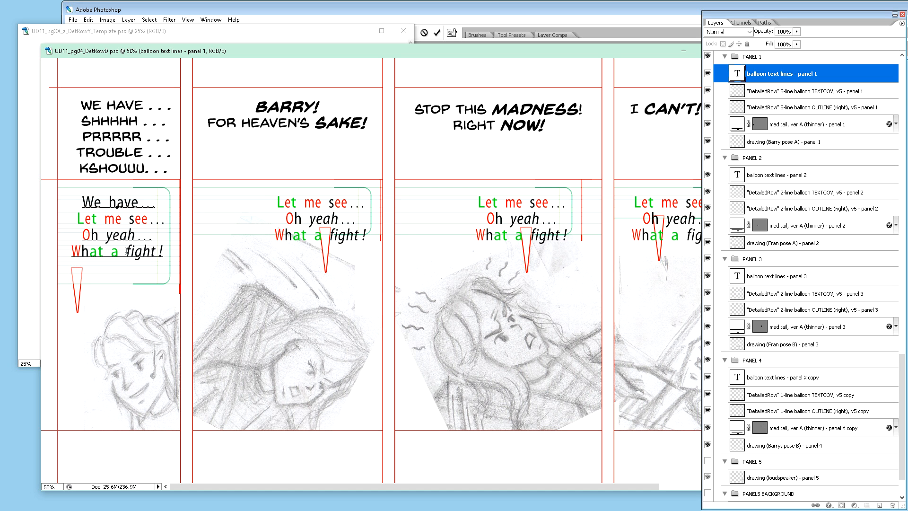
left_click_drag(135, 236, 150, 238)
Step: Close the detailed row template document, then reposition the program and row D windows and extend the row D window downward
left_click(403, 30)
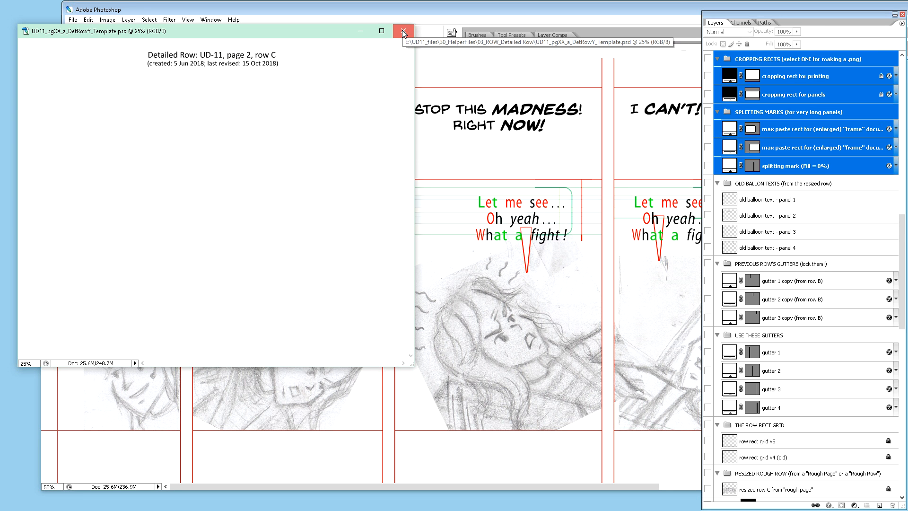
left_click(403, 31)
left_click_drag(165, 12, 100, 9)
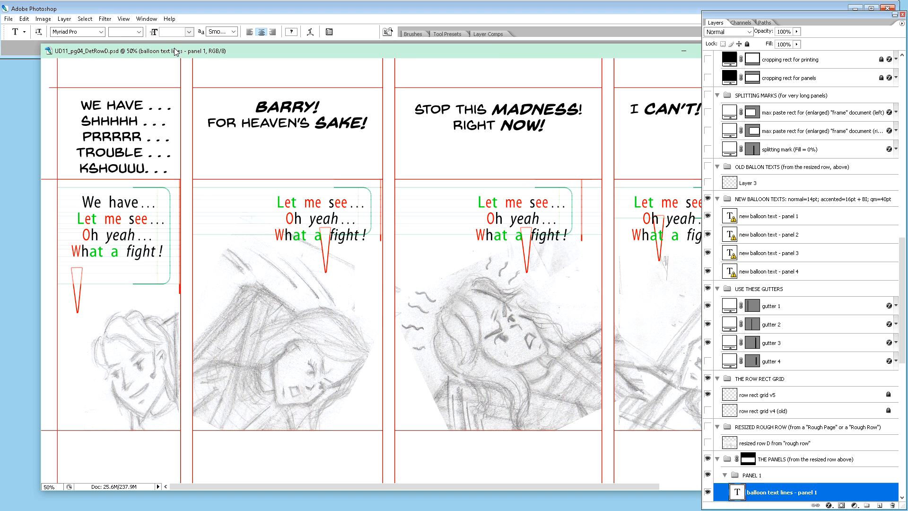
left_click_drag(175, 51, 137, 49)
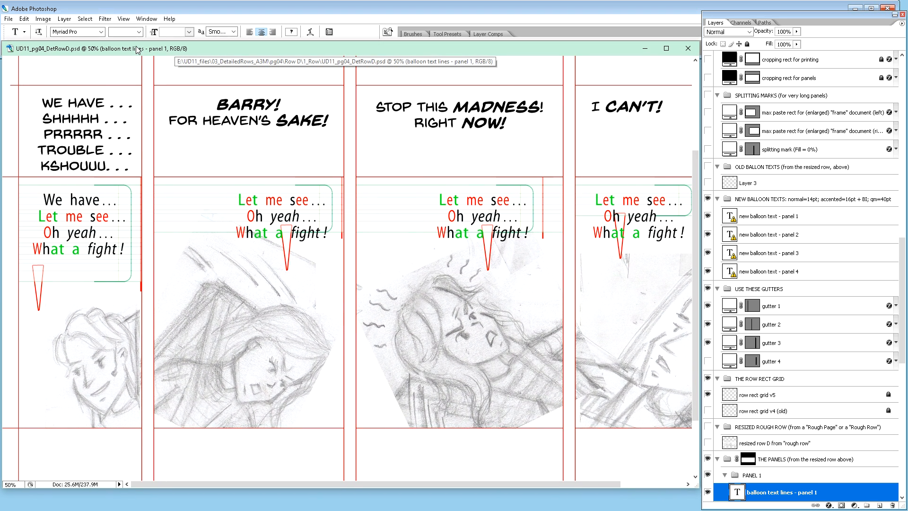
left_click_drag(694, 487, 695, 505)
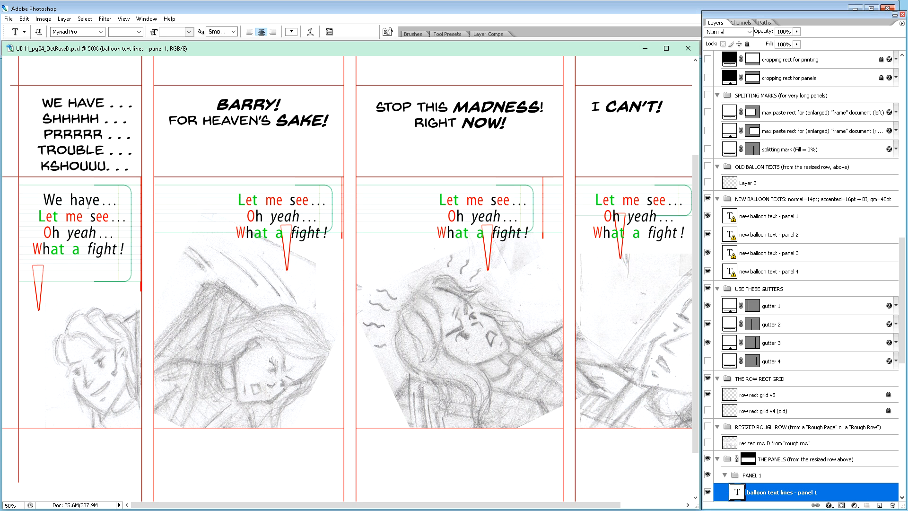
Step: Copy the "e" from "We" and insert it on four separate lines above "Let me see" in panel 1's balloon text
left_click(117, 203)
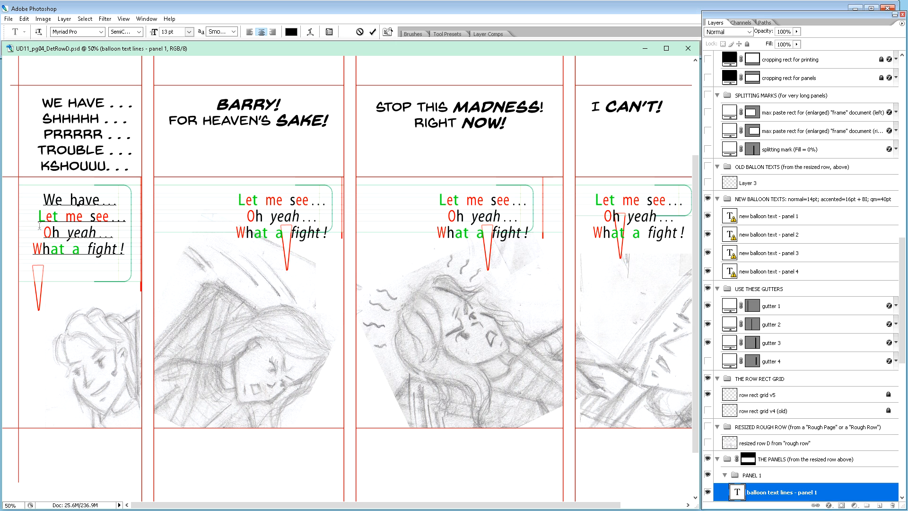
left_click_drag(55, 201, 61, 202)
key("ctrl")
left_click(41, 221)
key("ctrl")
type("e")
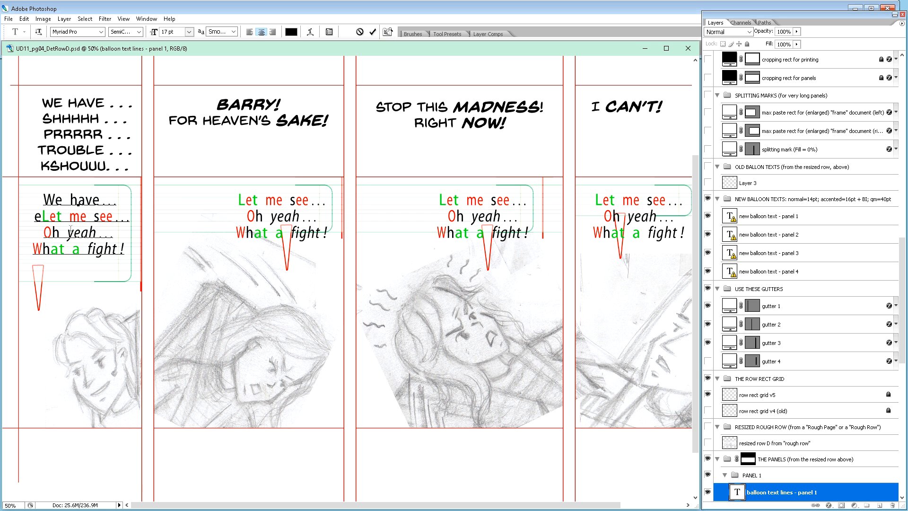
key("Right")
key("Return")
type("e")
key("Return")
type("e")
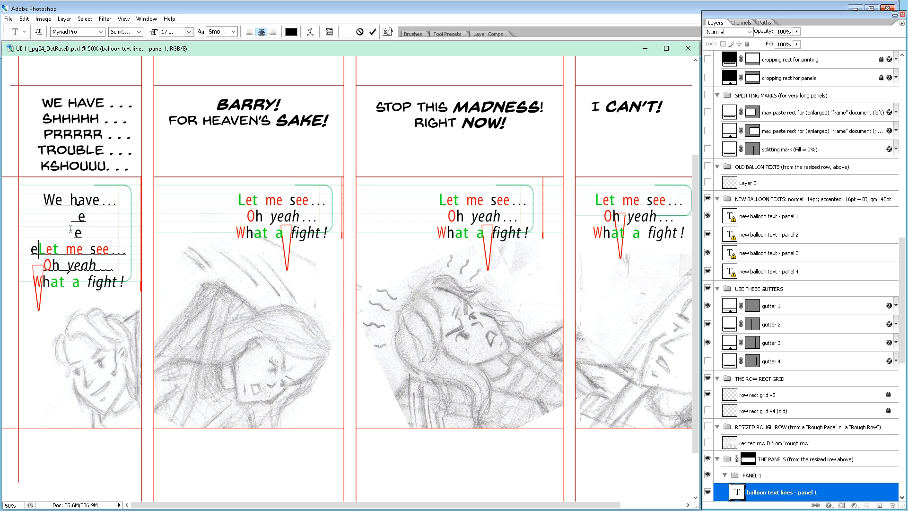
key("Return")
type("e")
key("Return")
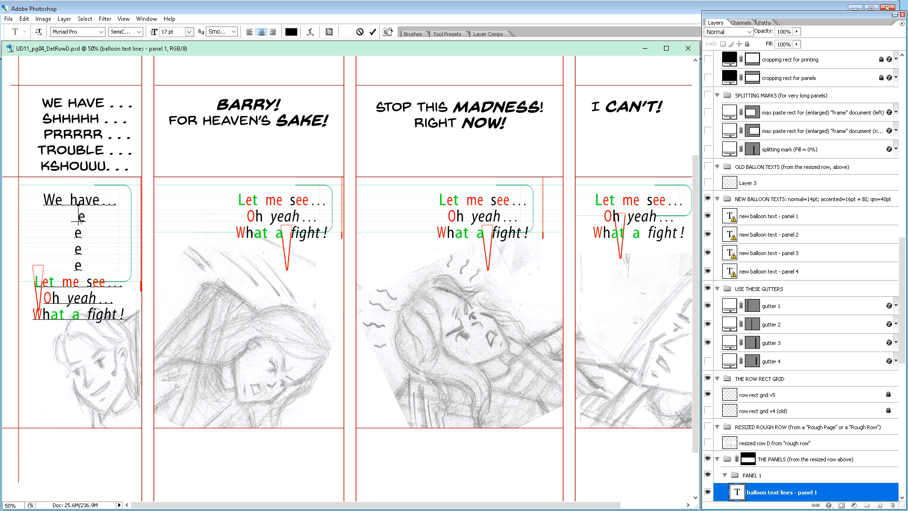
Step: Add "shhhhhh" to the second line of panel 1's balloon text, followed by three periods copied from the first line
key("BackSpace")
key("BackSpace")
type("shhhhhh")
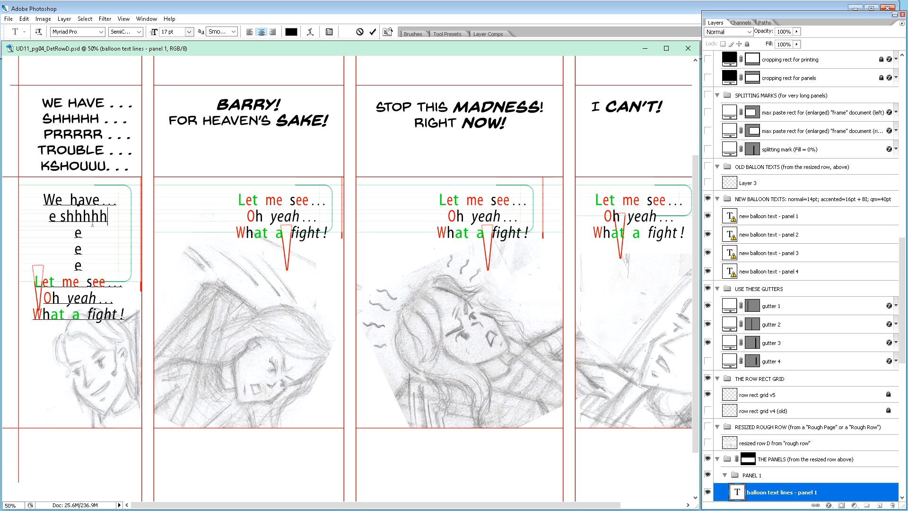
type("e")
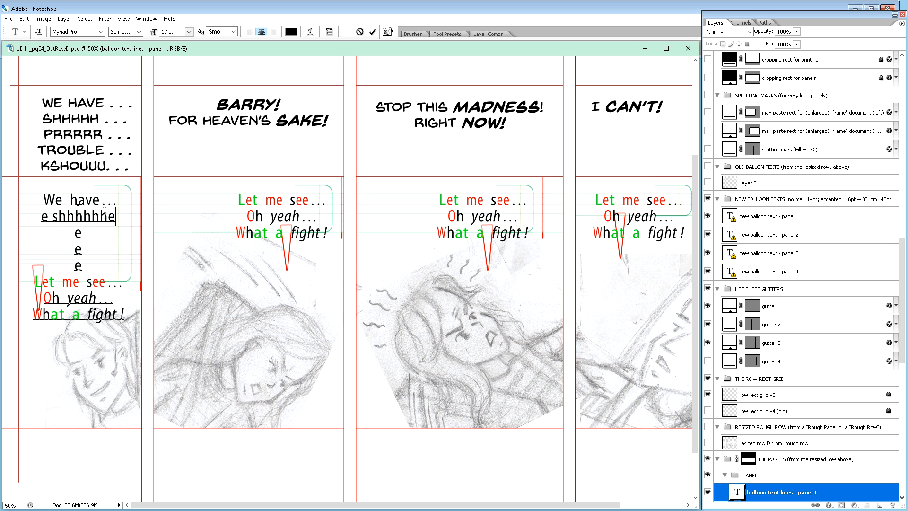
mouse_move(108, 217)
left_mouse_down()
mouse_move(117, 217)
mouse_move(101, 203)
mouse_move(119, 204)
left_mouse_up()
key("ctrl+c")
key("BackSpace")
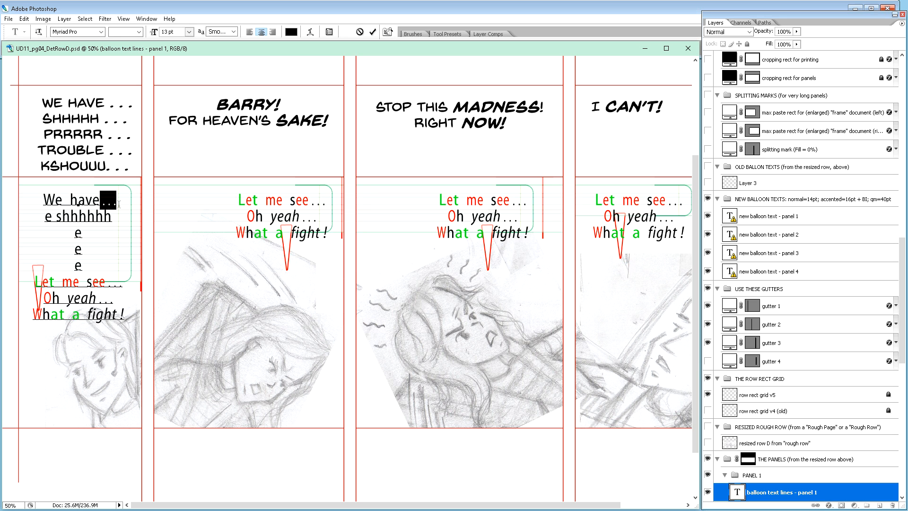
left_click(129, 232)
key("ctrl+v")
Step: Add "prrrrrrr..." to the third line and "trouble..." to the fourth line of panel 1's balloon text, using the copied periods
type("prrrrrrr")
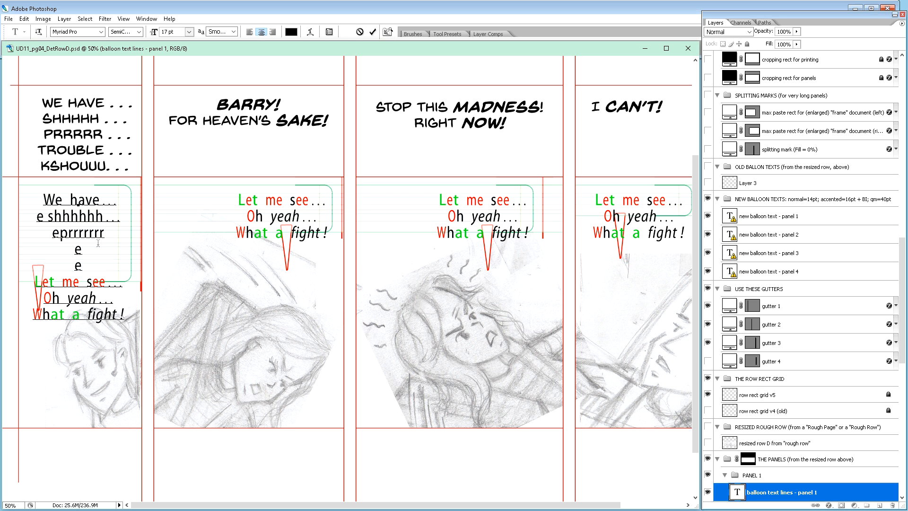
key("ctrl+v")
key("Down")
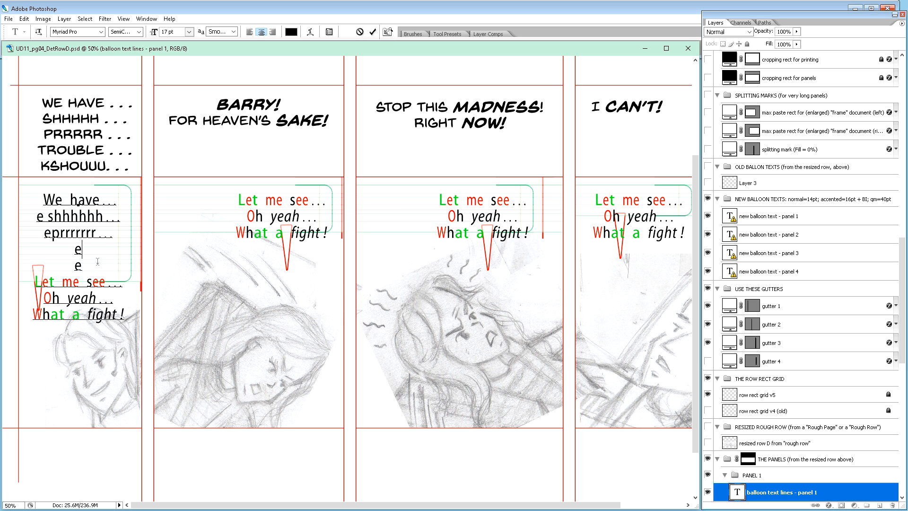
type("trouble")
key("ctrl+v")
left_click(84, 265)
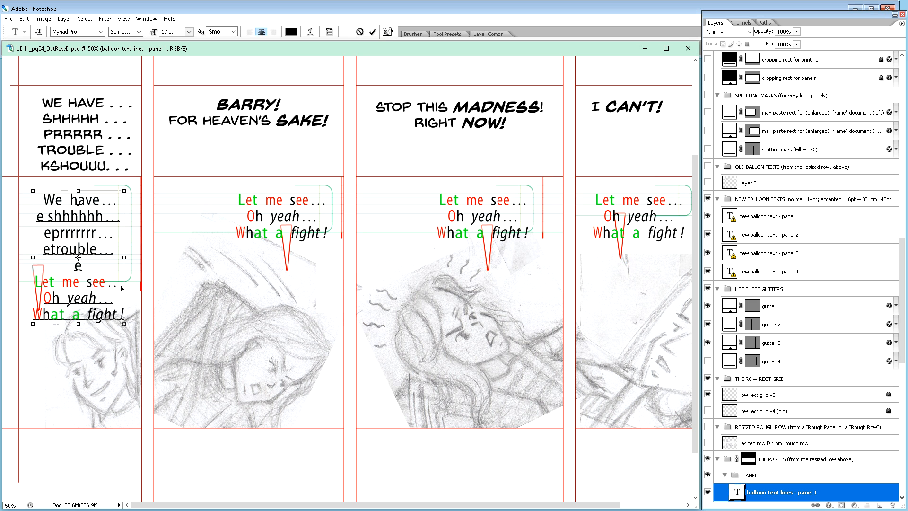
Step: Add "kshouuuu" with the copied periods to the fifth line of panel 1's balloon text
type("kshou")
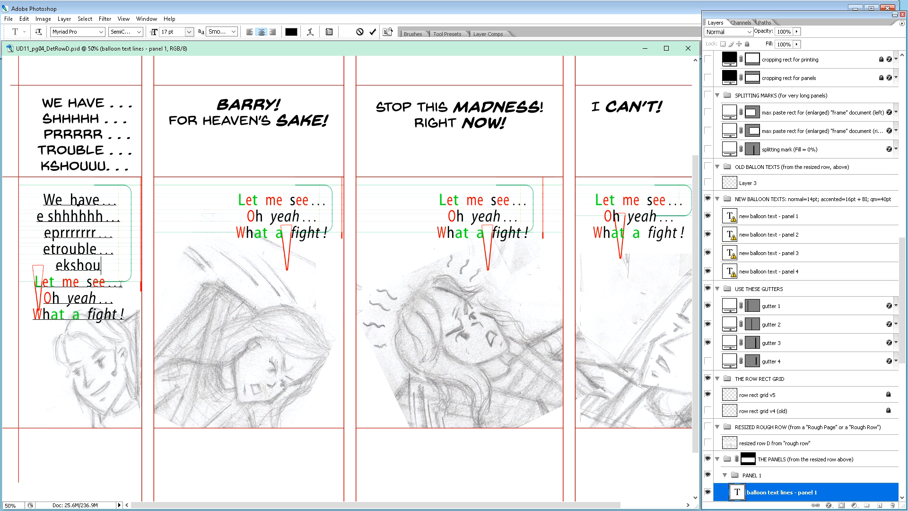
type("uuu")
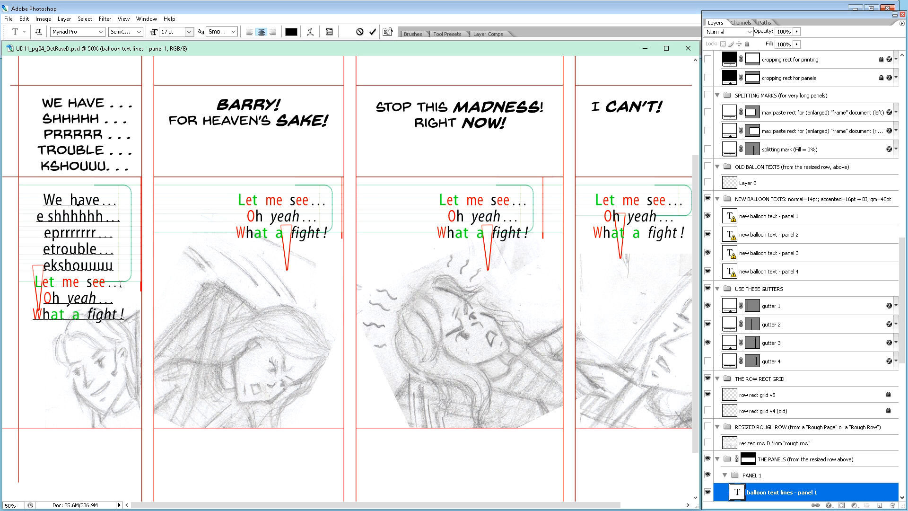
key("ctrl+v")
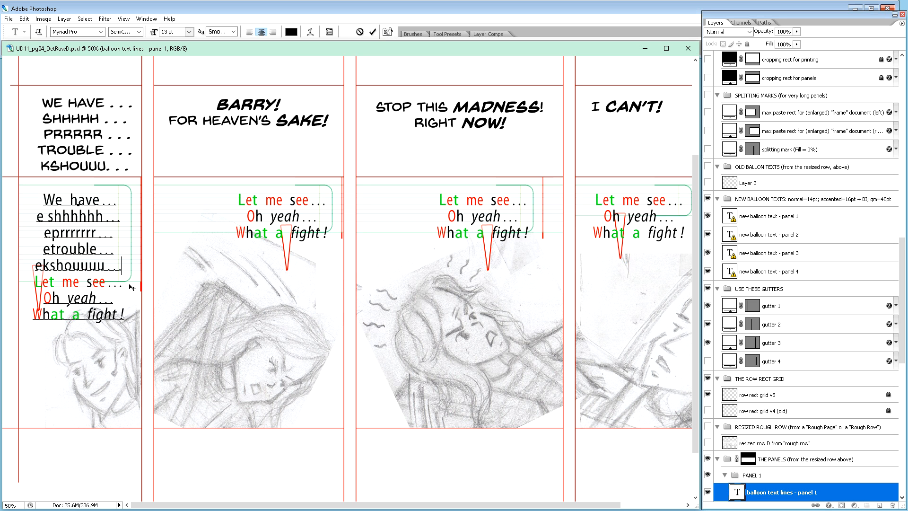
key("BackSpace")
Step: Delete the leading placeholder "e" from the second through fifth lines of panel 1's balloon text
left_click(86, 249)
left_click(45, 261)
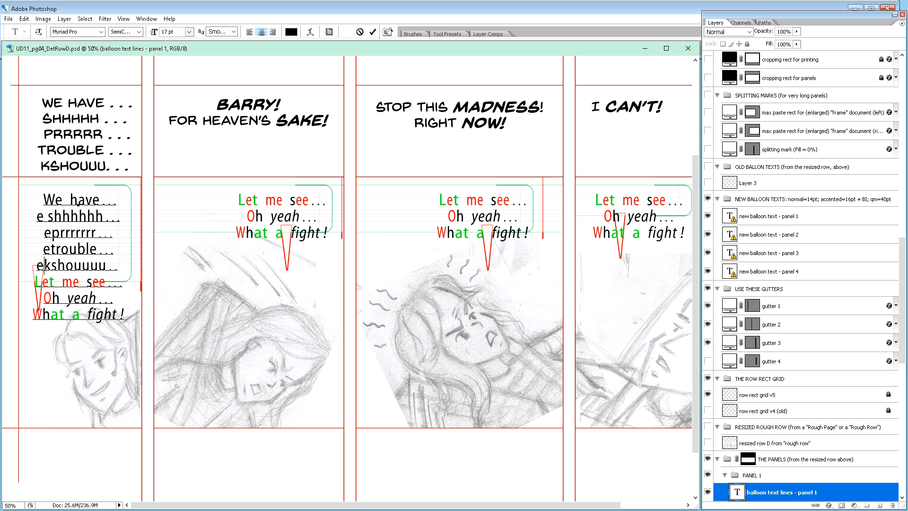
key("BackSpace")
left_click(49, 249)
key("BackSpace")
left_click(49, 233)
key("BackSpace")
left_click(48, 216)
key("BackSpace")
key("BackSpace")
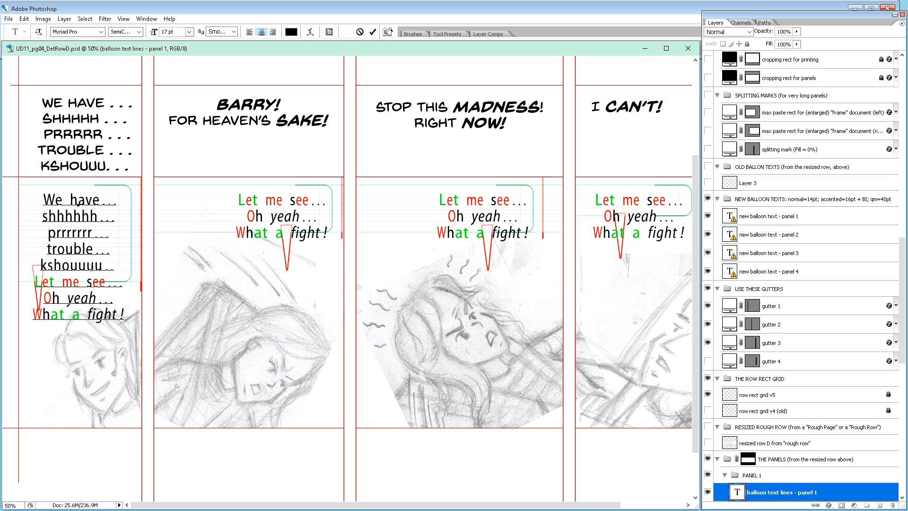
left_click_drag(67, 216, 73, 217)
left_click_drag(105, 217, 110, 218)
left_click_drag(73, 217, 111, 217)
left_click_drag(49, 233, 55, 233)
left_click(48, 236)
left_click(72, 239)
Step: Replace the periods after "kshouuuu" with the three periods copied from the "Let me see" line
left_click_drag(105, 283, 123, 283)
left_click_drag(102, 266, 122, 268)
type("...")
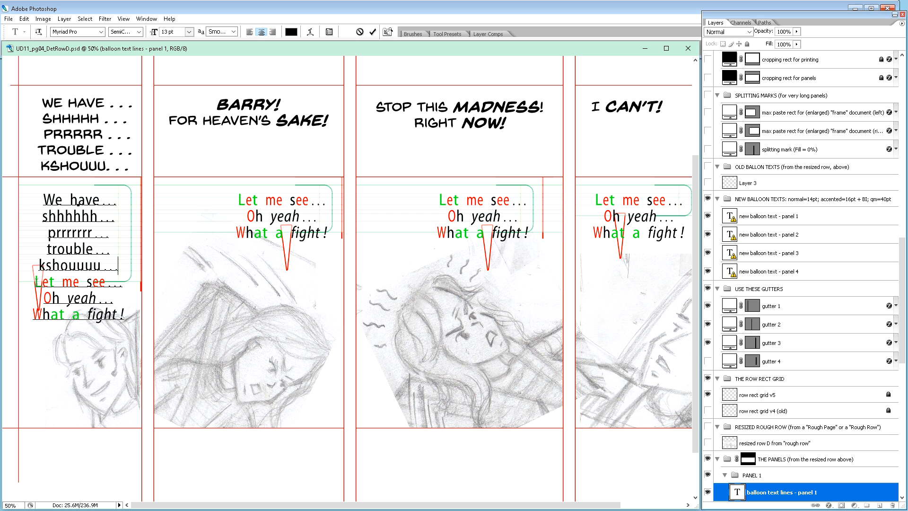
left_click(62, 284)
double_click(62, 286)
left_click(62, 285)
double_click(83, 219)
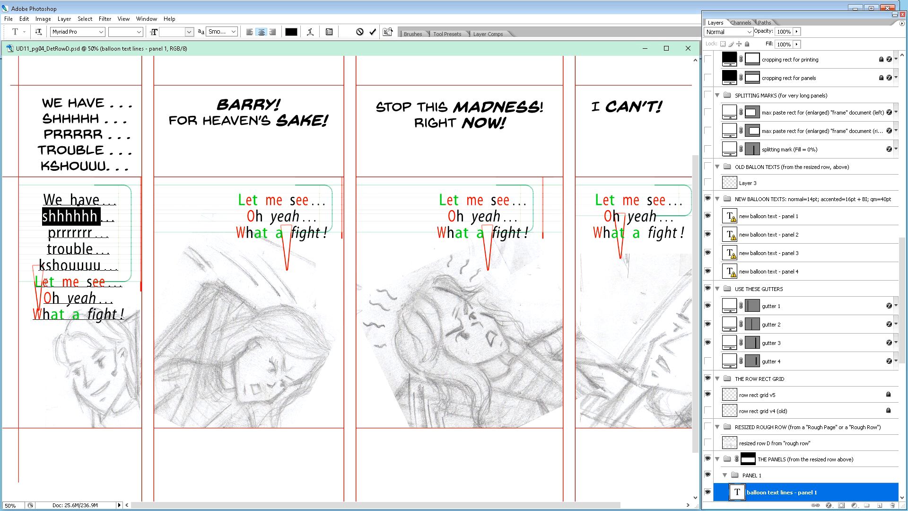
Step: Replace each "e" in "We", "have" and "trouble" with the red "e" copied from "Let"
left_click_drag(42, 282, 49, 282)
key("ctrl+c")
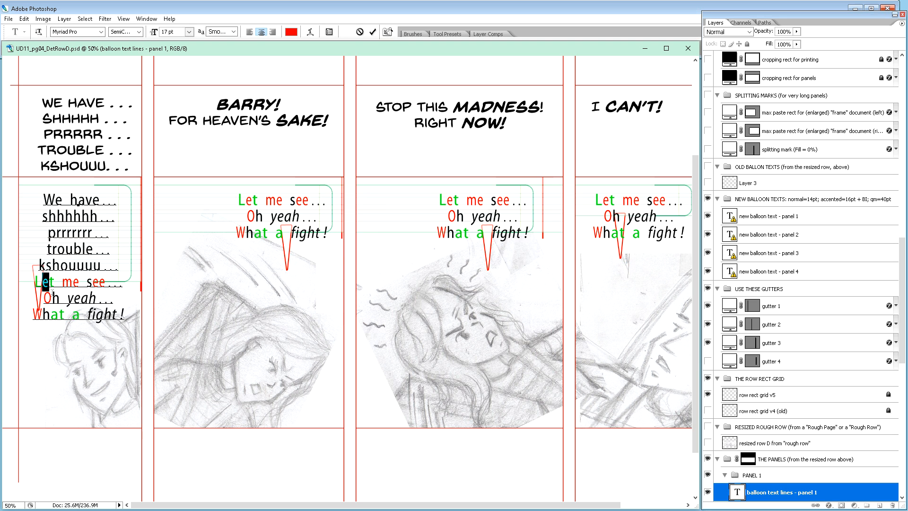
left_click_drag(55, 204, 63, 204)
key("ctrl+v")
left_click(93, 201)
key("shift+Right")
key("ctrl+v")
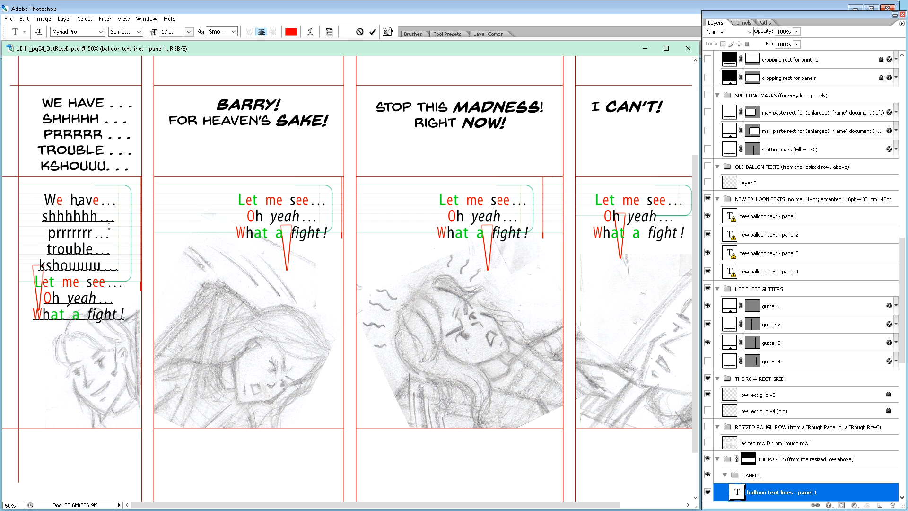
left_click(86, 250)
key("shift+Right")
key("ctrl+v")
Step: Reposition the row D window, switch to _X_DummyFont_for_DetailedRows.psd and place its window above panel 1's balloon text
left_click_drag(150, 54, 202, 169)
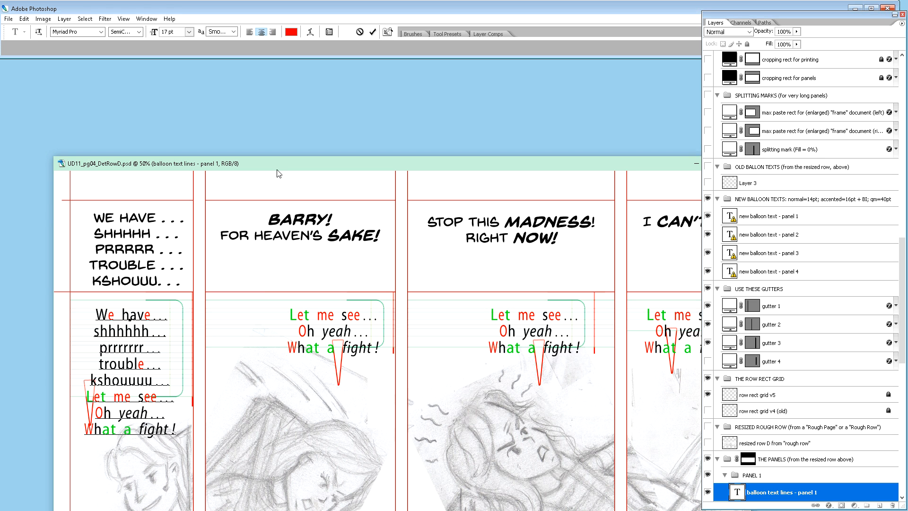
left_click_drag(268, 166, 237, 71)
left_click(246, 123)
key("ctrl+Tab")
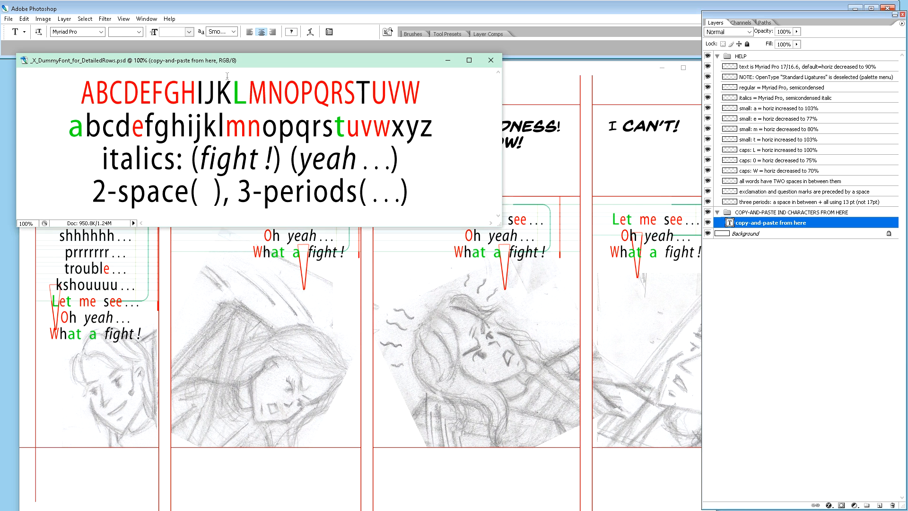
left_click_drag(226, 62, 217, 54)
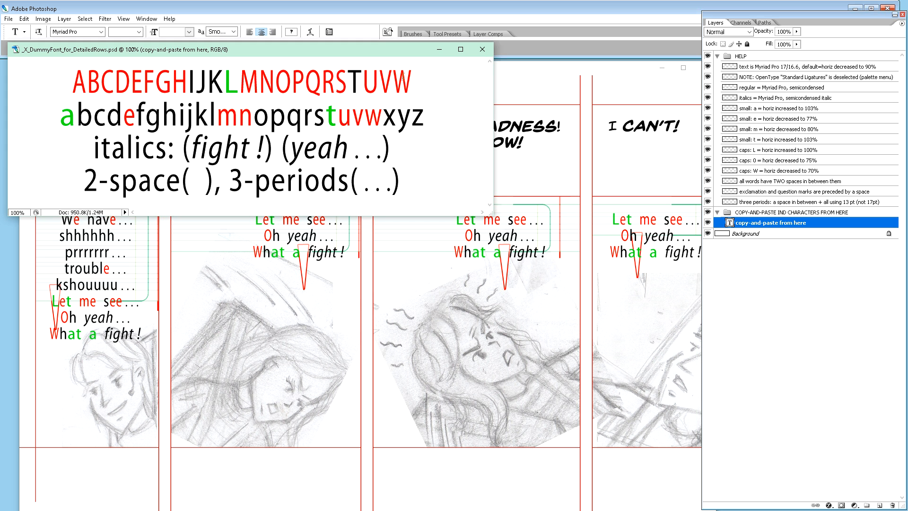
Step: Shorten the dummy-font window to its two alphabet lines and place the row D window below it, showing panel 1 at 100%
left_click_drag(536, 64, 512, 135)
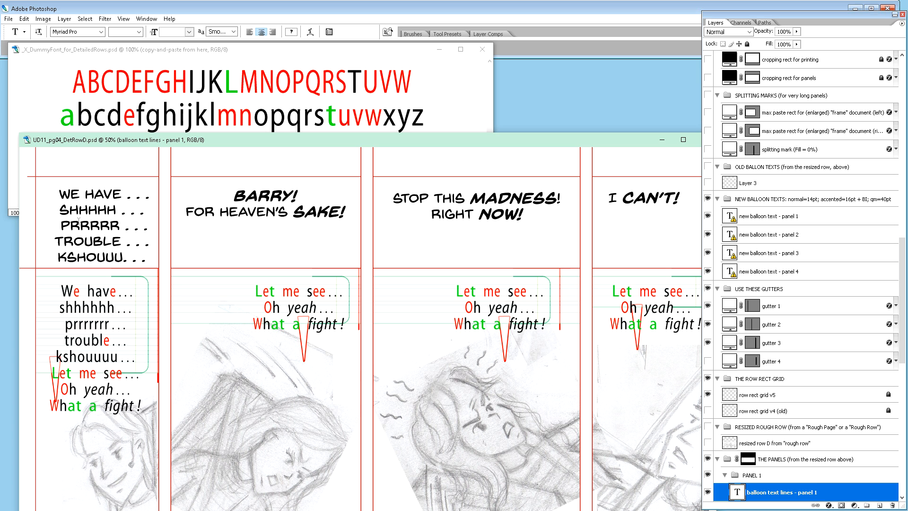
left_click_drag(14, 216, 43, 140)
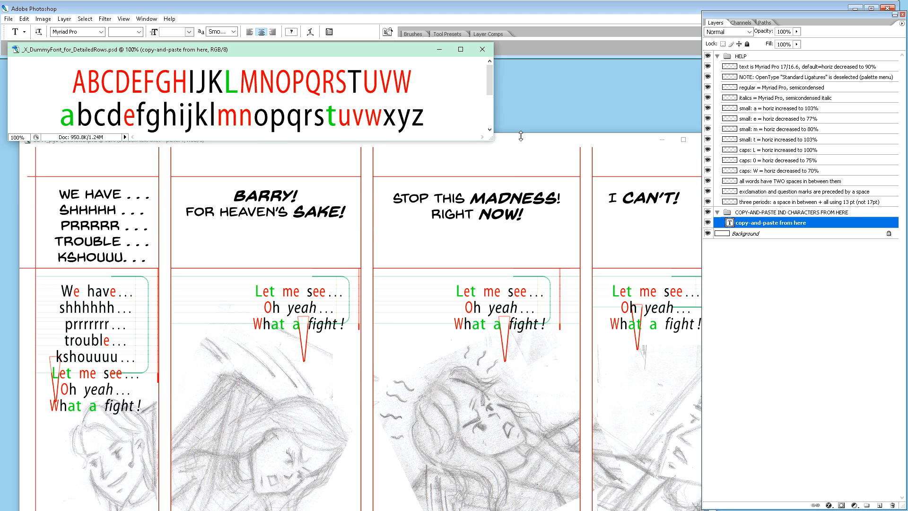
left_click_drag(521, 135, 514, 148)
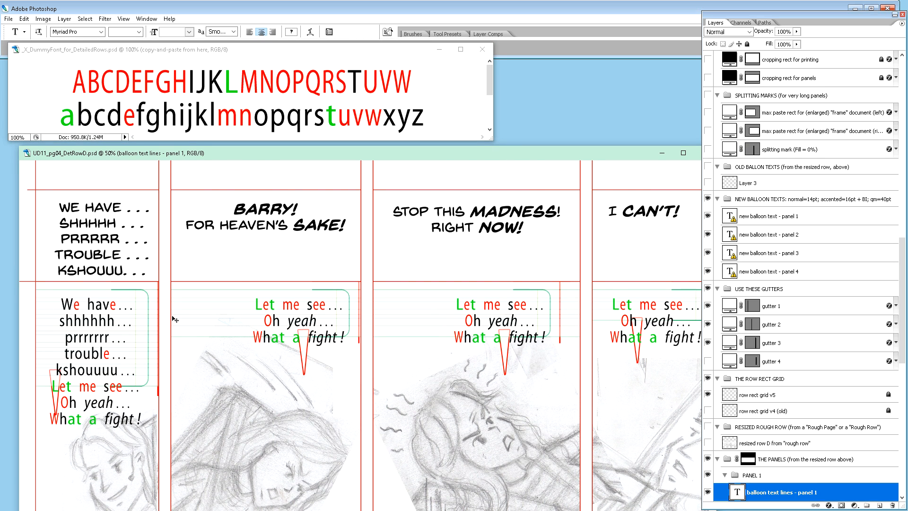
key("ctrl+plus")
key("ctrl+plus")
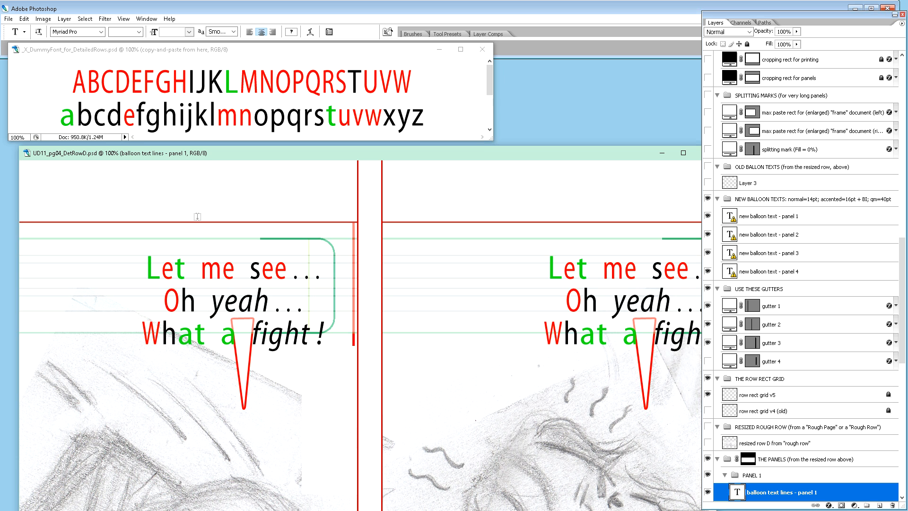
left_click_drag(261, 154, 242, 157)
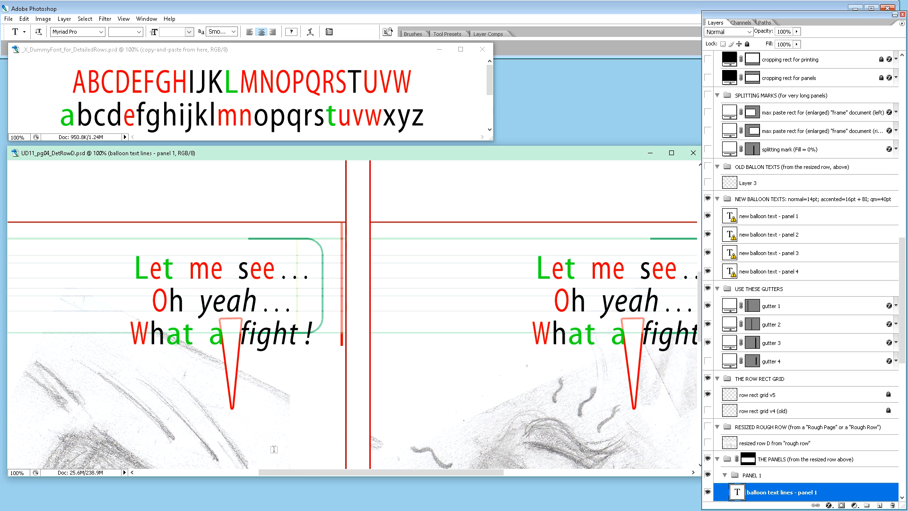
left_click_drag(297, 475, 143, 475)
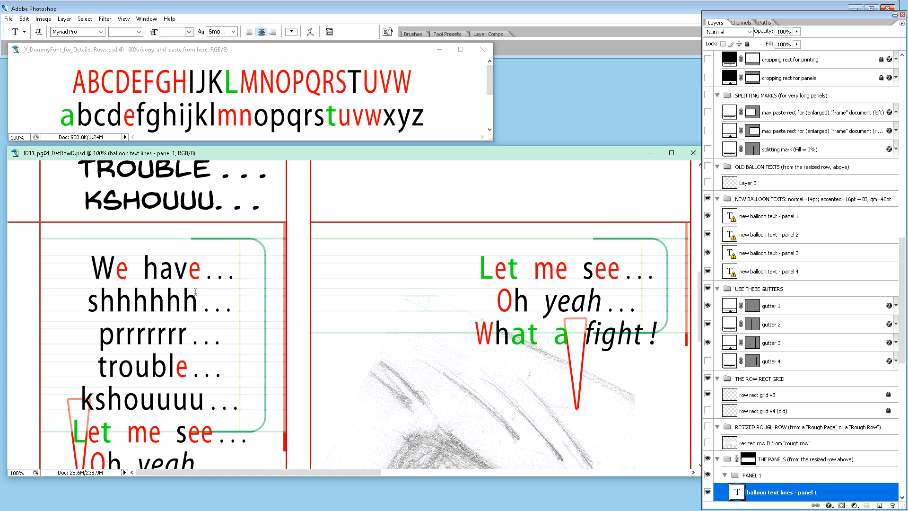
Step: Delete the leftover sample lines "Let me see", "Oh yeah" and "What a fight!" from panel 1's balloon text
scroll(196, 302, "down", 2)
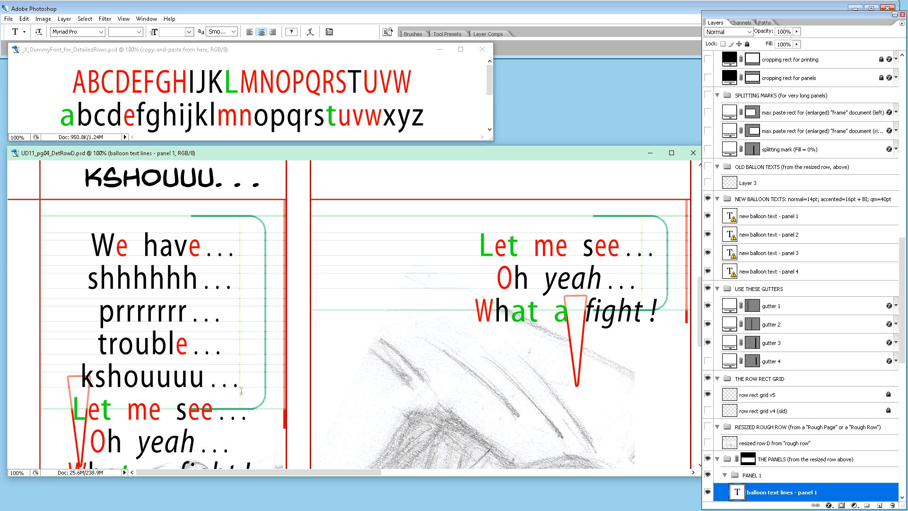
left_click_drag(241, 390, 240, 473)
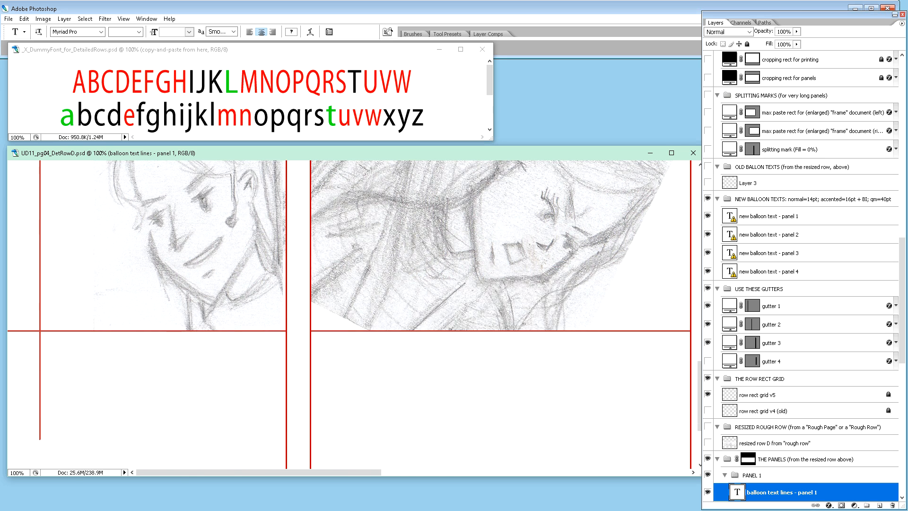
scroll(354, 314, "up", 10)
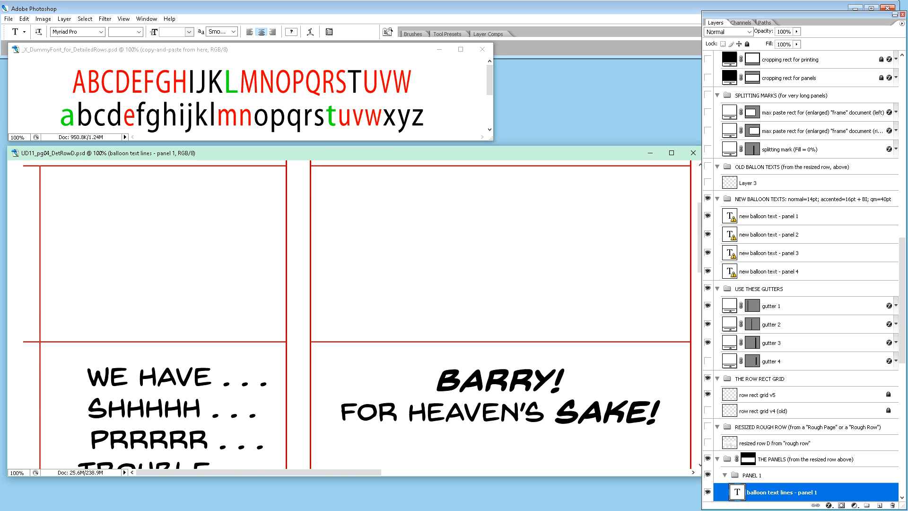
scroll(354, 314, "down", 5)
left_click_drag(230, 460, 229, 453)
key("shift+Down")
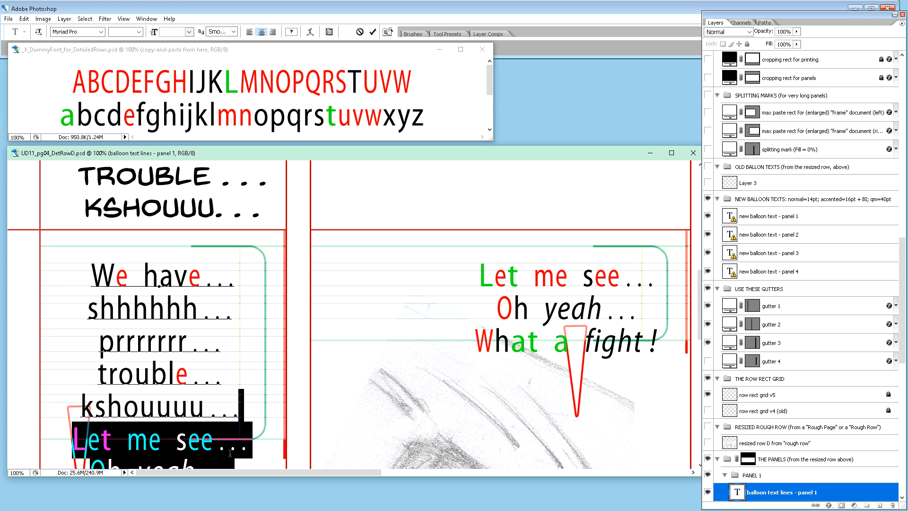
key("BackSpace")
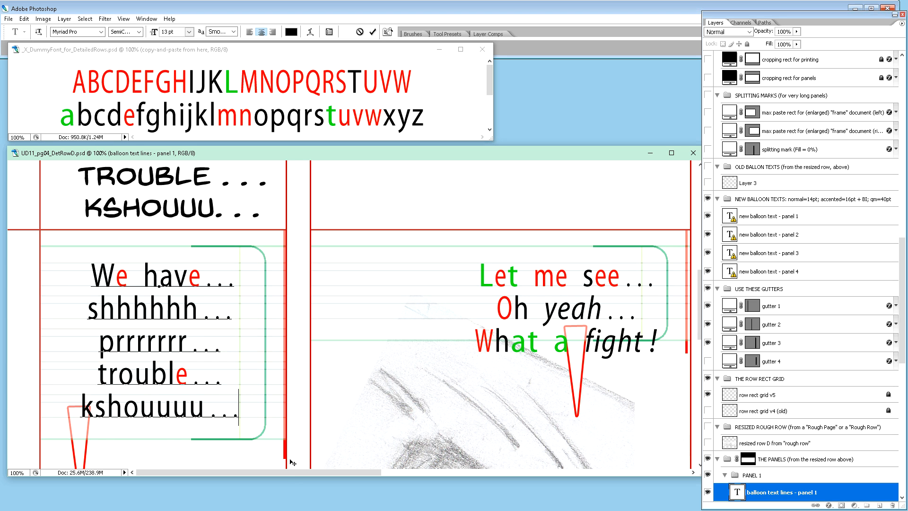
Step: Extend the row D window downward and compare panel 1's balloon text with the comic lettering above and the sketch below
left_click_drag(290, 476, 311, 505)
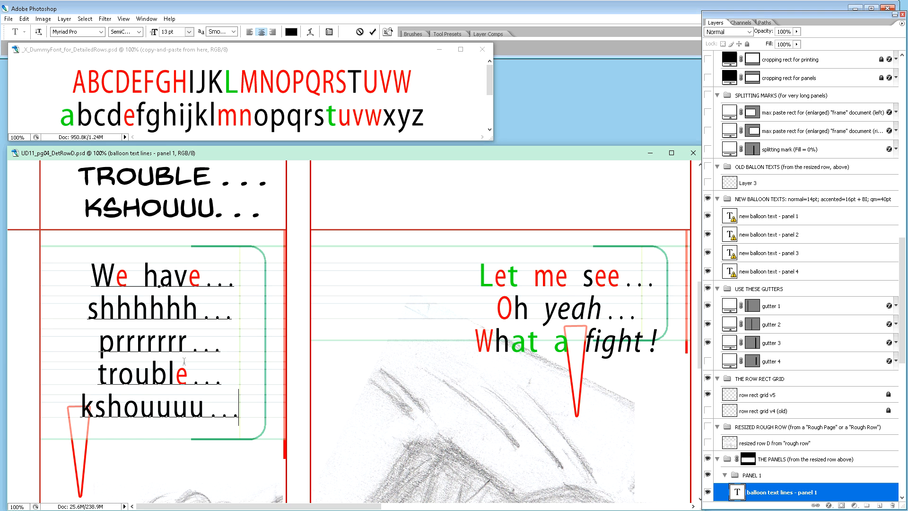
scroll(298, 302, "down", 3)
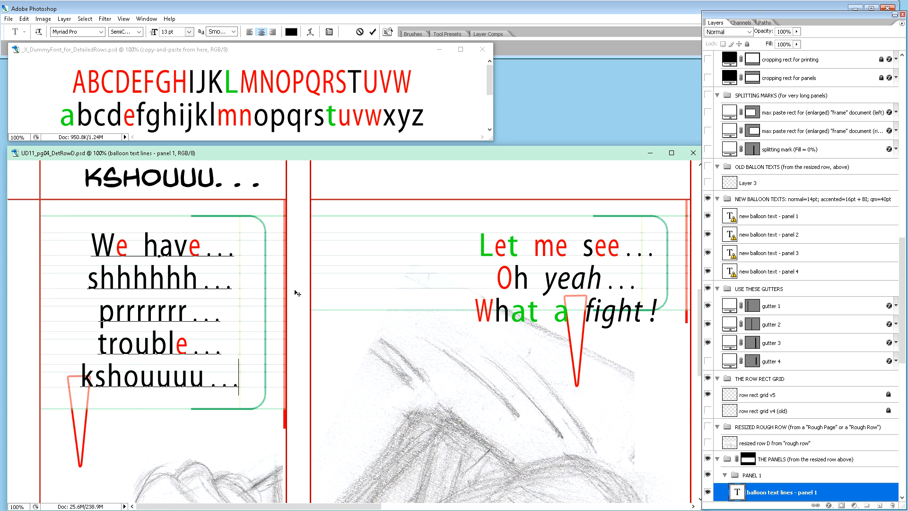
scroll(303, 306, "down", 2)
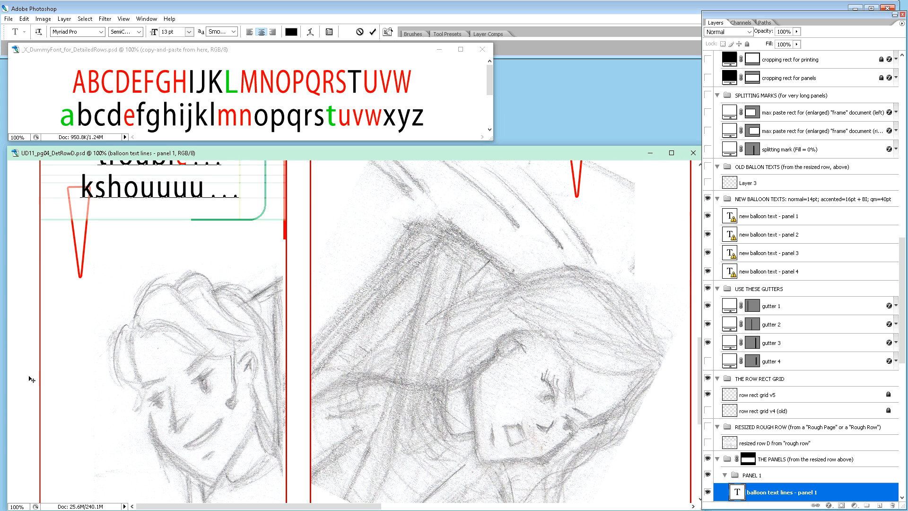
scroll(177, 380, "up", 4)
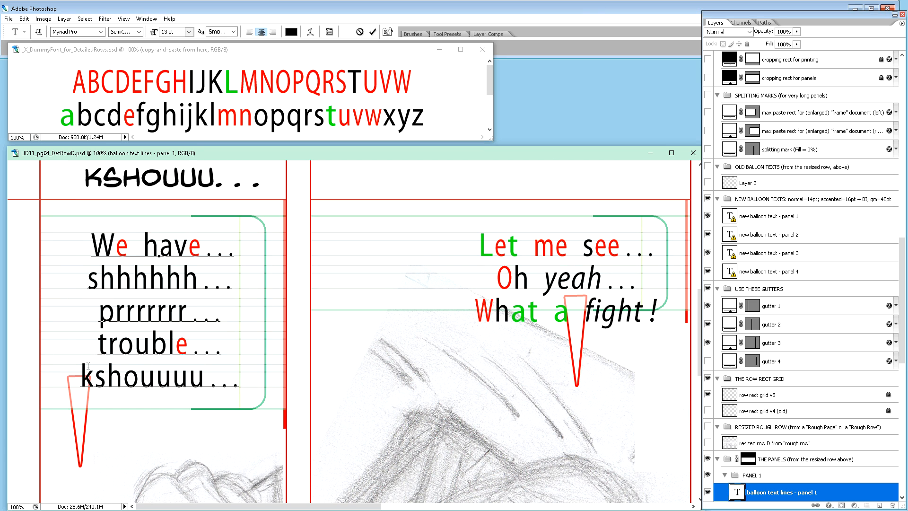
scroll(156, 334, "up", 1)
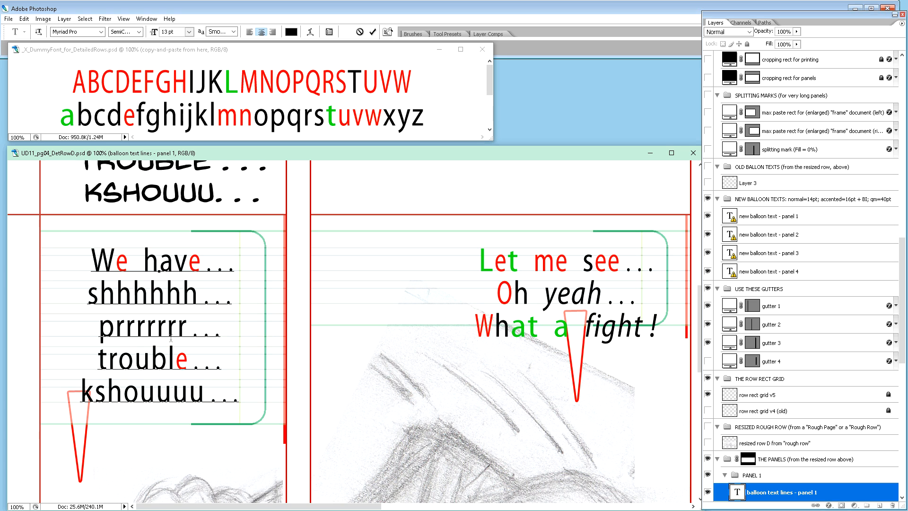
scroll(170, 340, "up", 1)
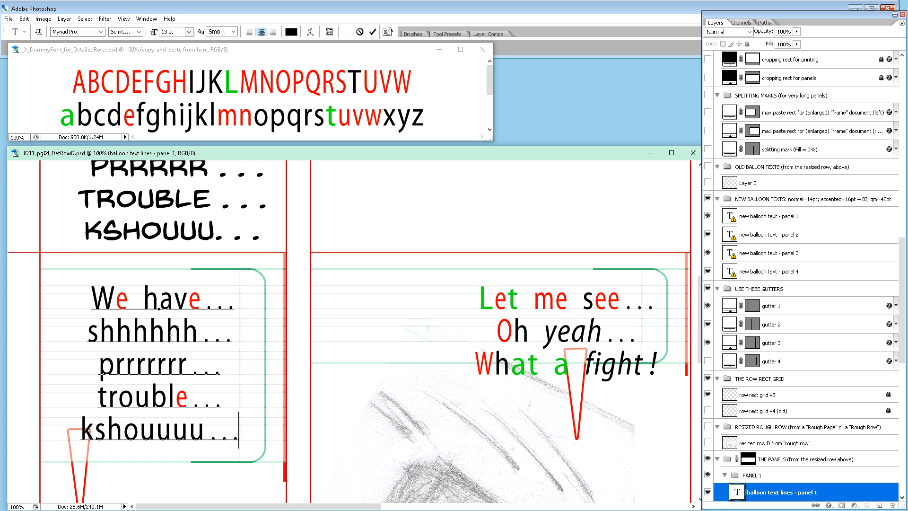
scroll(163, 357, "up", 3)
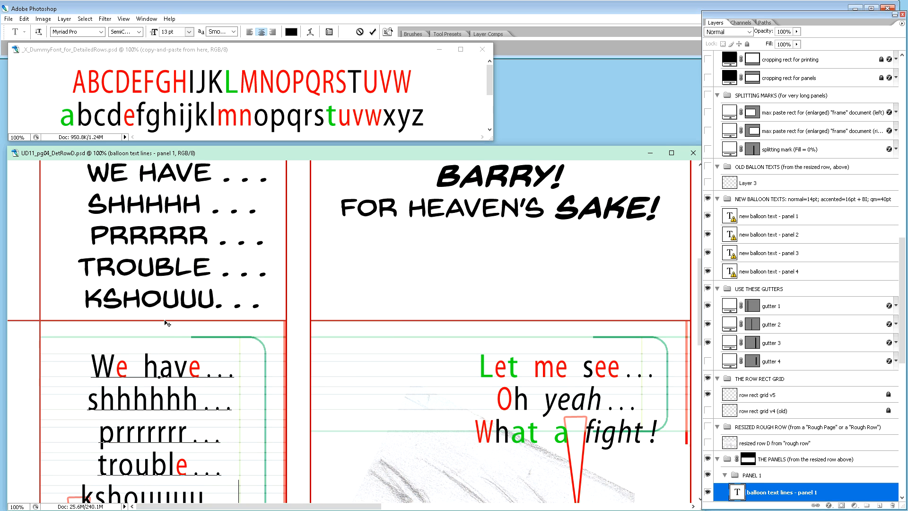
scroll(159, 361, "down", 2)
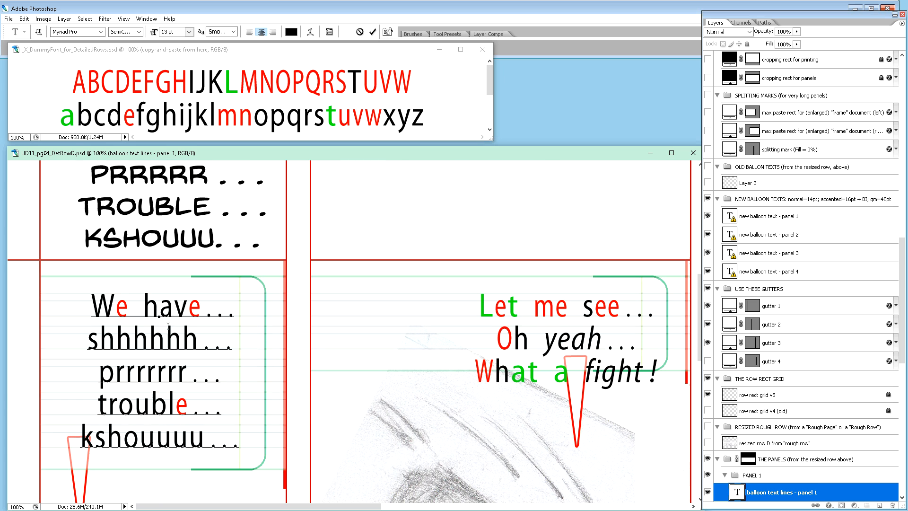
Step: Replace the "a" in panel 1's "have" with the green "a" copied from the dummy-font document
left_click(85, 124)
left_click_drag(77, 119, 60, 120)
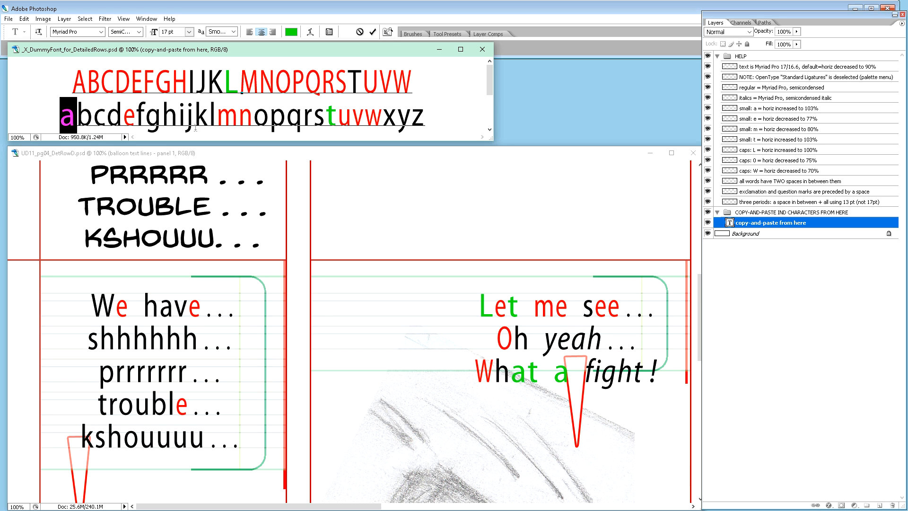
left_click(239, 119)
left_click_drag(77, 118, 60, 119)
key("ctrl+c")
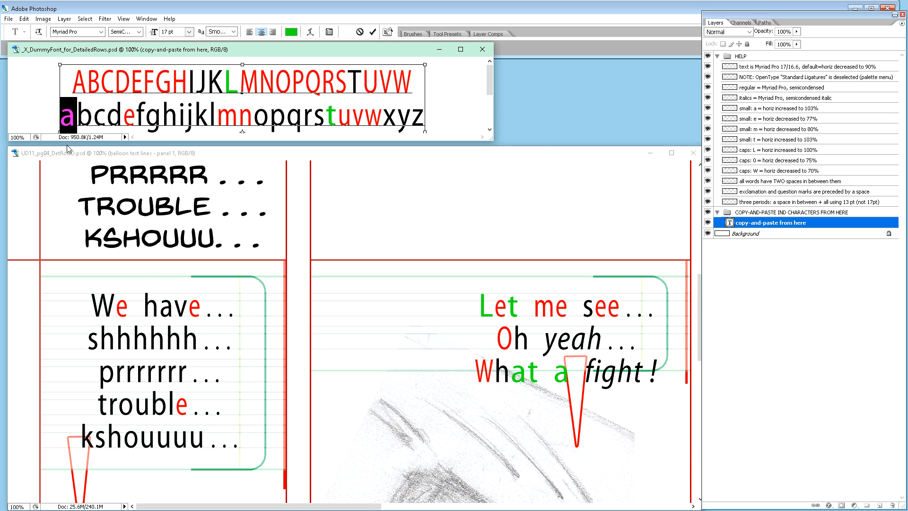
left_click(162, 310)
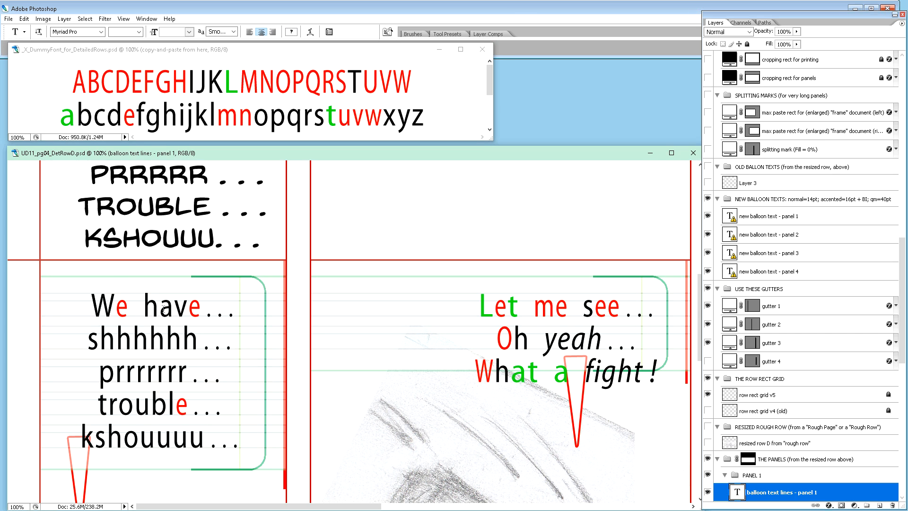
left_click_drag(159, 310, 173, 310)
key("ctrl+v")
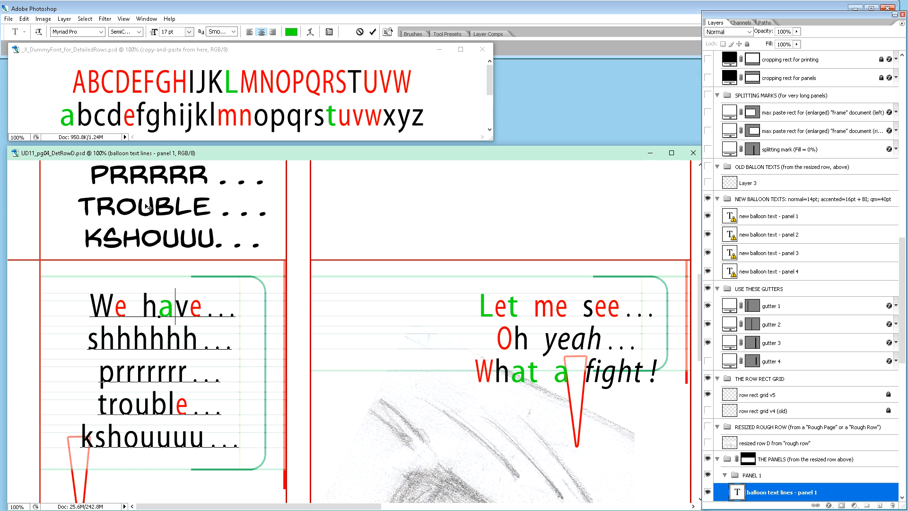
Step: Replace the "t" in panel 1's "trouble" with the green "t" copied from the dummy-font document
left_click(224, 123)
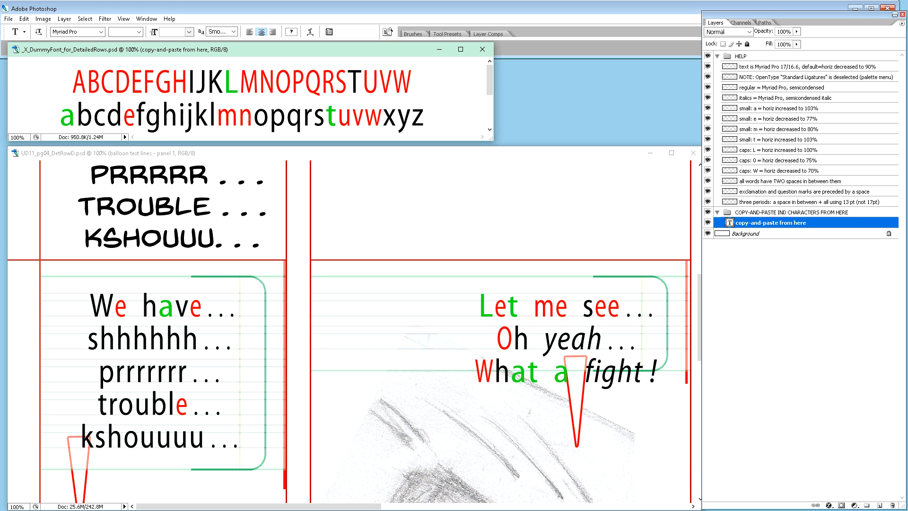
left_click_drag(331, 119, 328, 127)
key("ctrl+c")
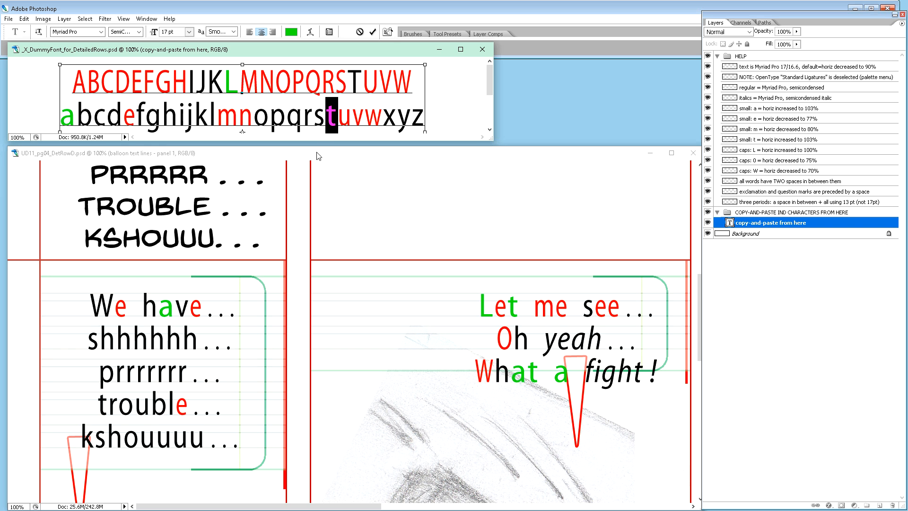
left_click(107, 407)
key("shift+Left")
key("ctrl+v")
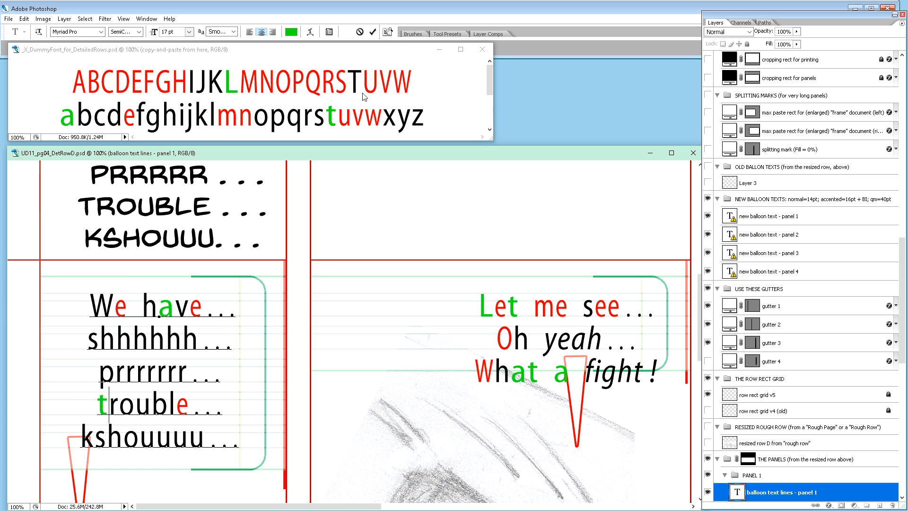
Step: Replace the four "u" letters in "kshouuuu" with three red "u" characters copied from the dummy-font document
left_click(348, 125)
left_click_drag(351, 122, 344, 118)
key("ctrl+c")
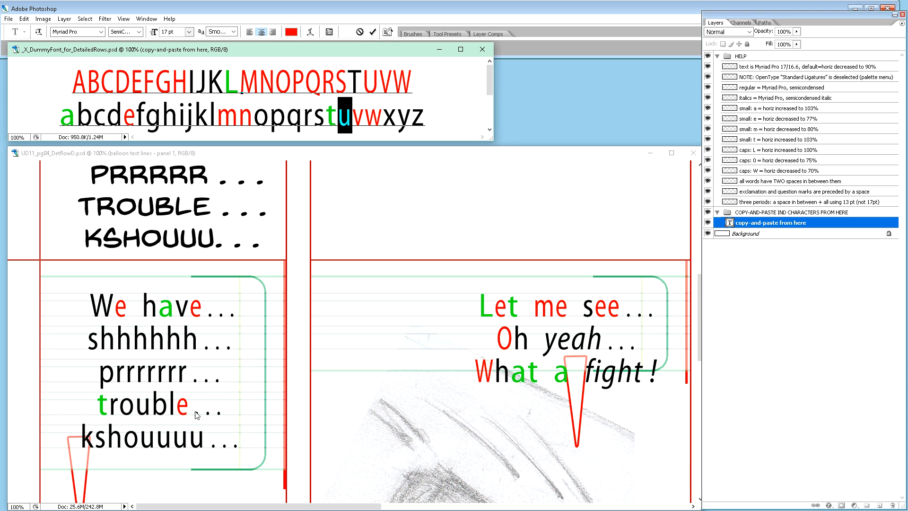
left_click(173, 443)
left_click_drag(141, 438, 205, 444)
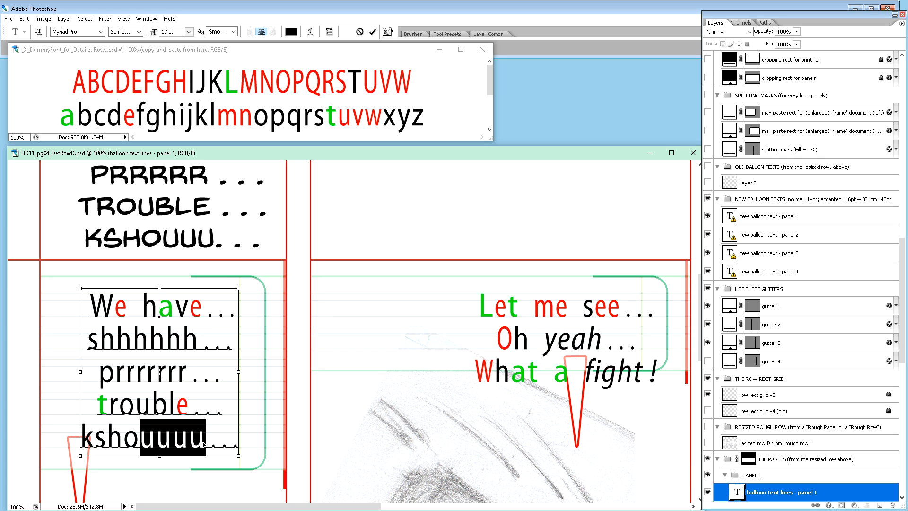
key("ctrl+v")
key("ctrl+v")
key("ctrl+v")
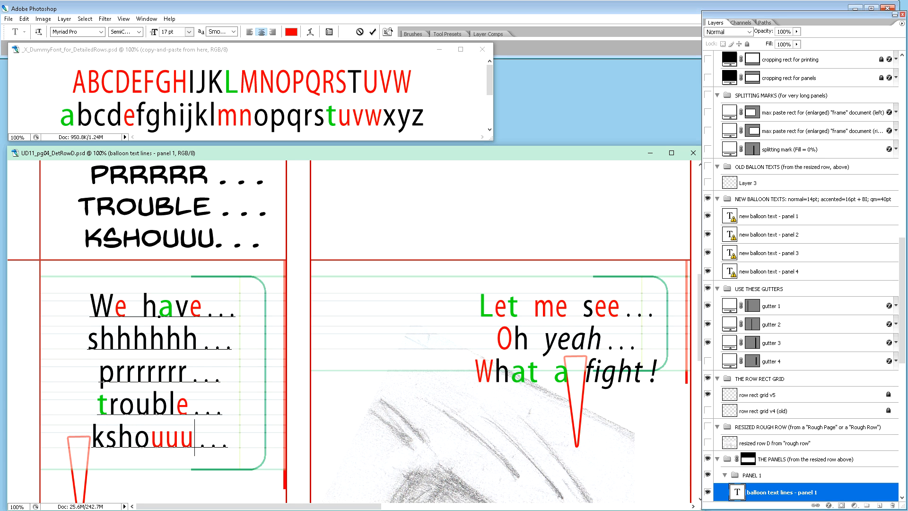
Step: Replace the "v" in panel 1's "have" with the red "v" copied from the dummy-font document
left_click(358, 127)
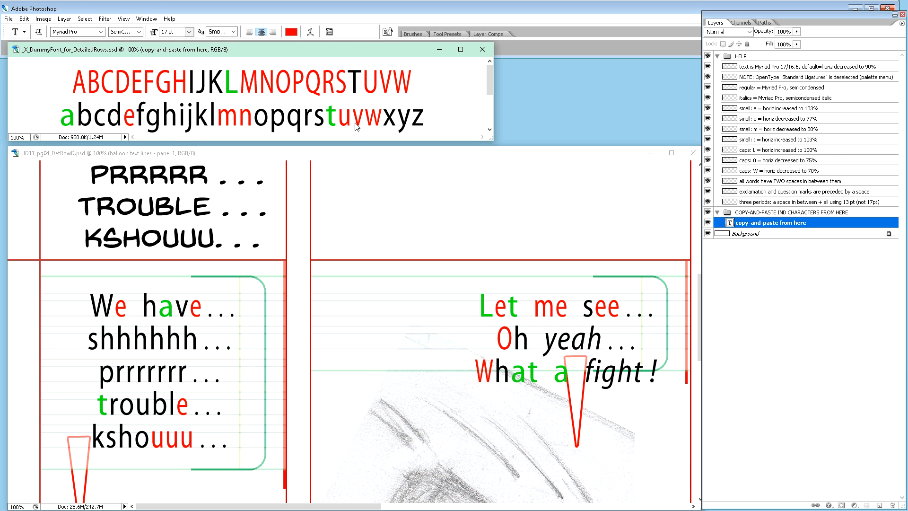
left_click_drag(353, 122, 359, 131)
key("ctrl+c")
left_click(186, 314)
left_click_drag(185, 310, 175, 310)
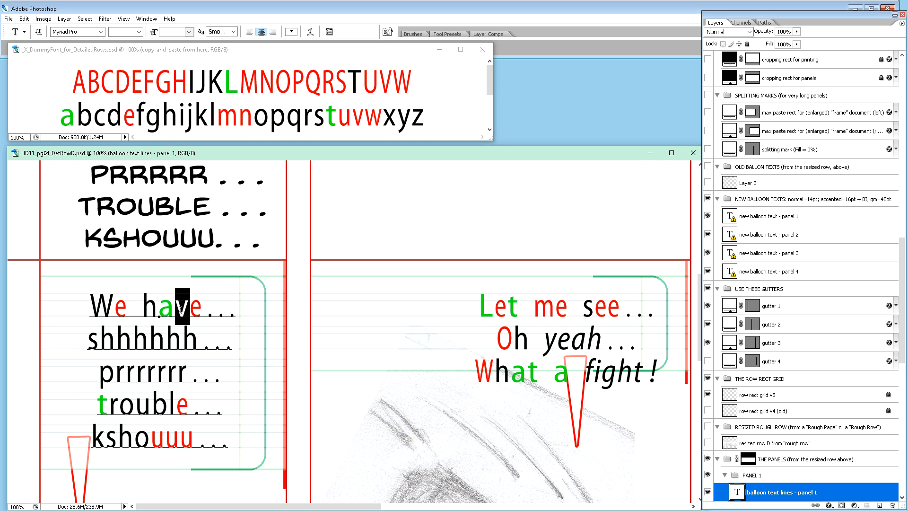
key("ctrl+v")
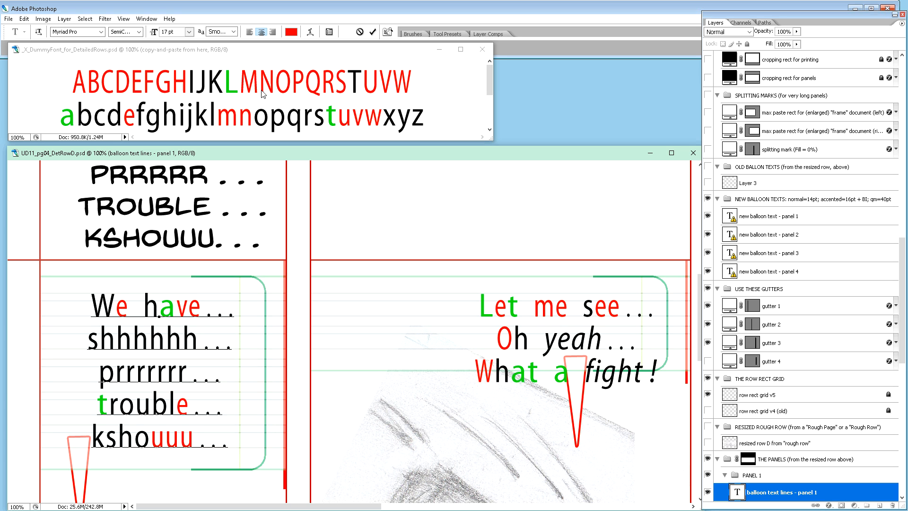
Step: Replace the "W" in panel 1's "We" with the red capital "W" copied from the dummy-font document
left_click(352, 86)
left_click_drag(392, 81, 413, 81)
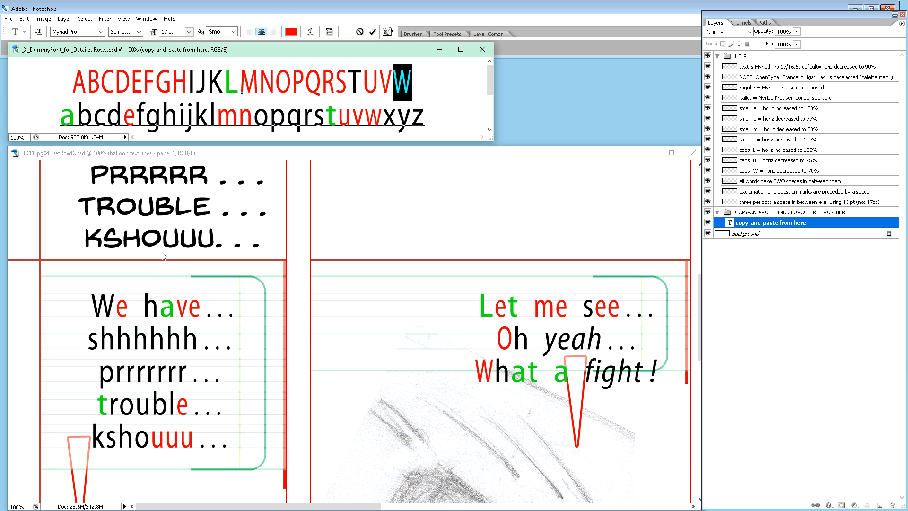
left_click(112, 312)
left_click_drag(92, 308, 105, 308)
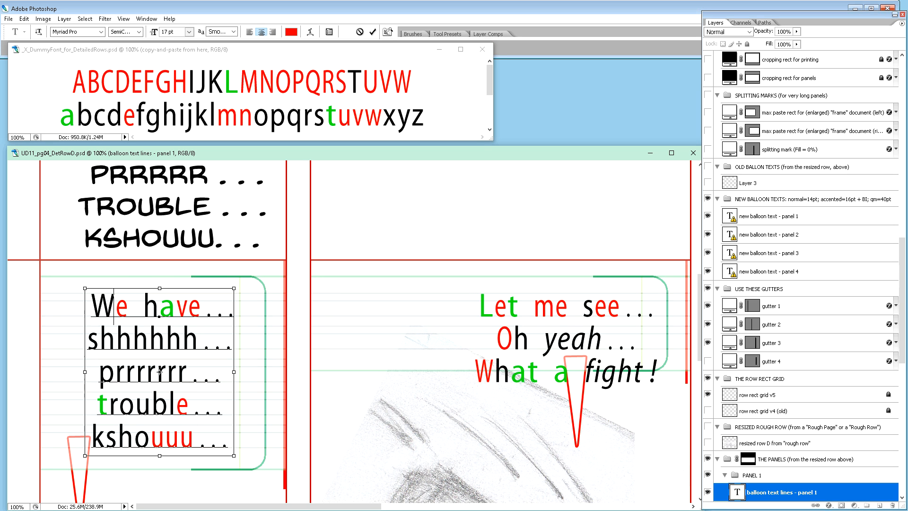
key("ctrl+v")
key("ctrl")
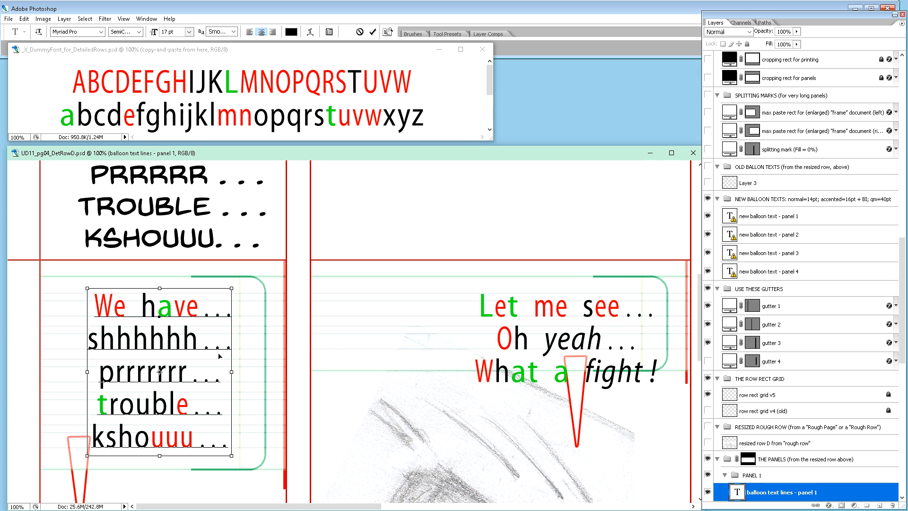
Step: Commit the edited balloon text lines in panel 1 and move the row document's window slightly upward
scroll(219, 355, "down", 2)
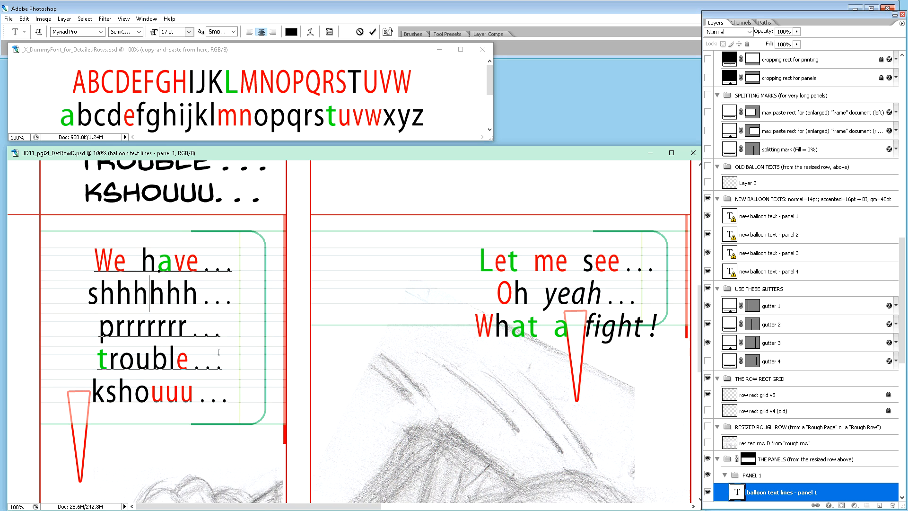
key("ctrl+Return")
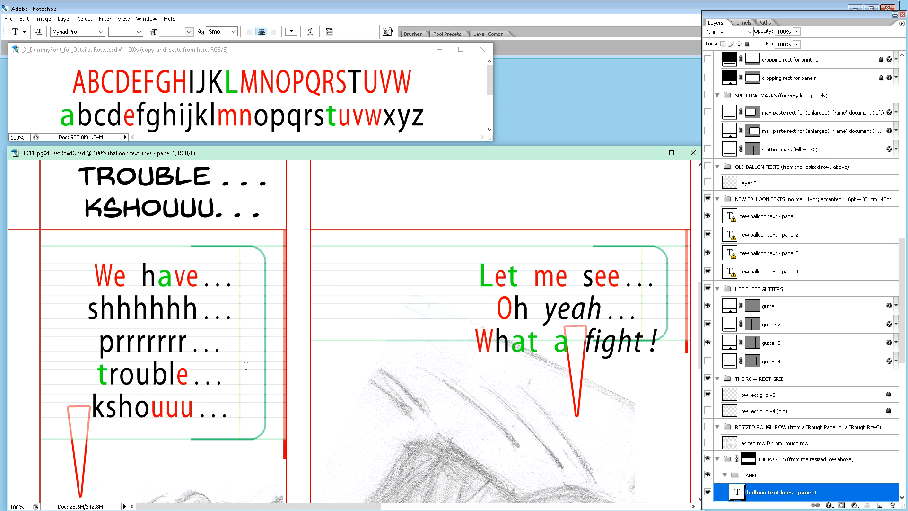
key("ctrl+minus")
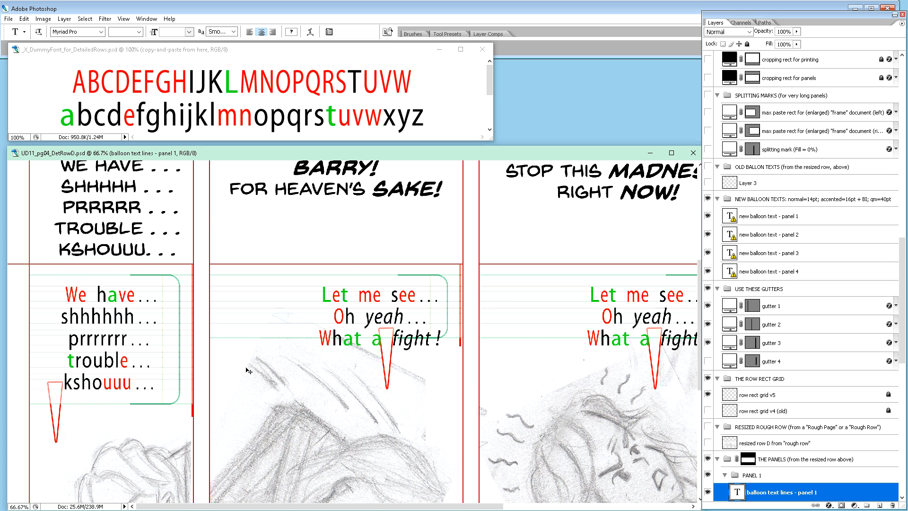
key("ctrl+minus")
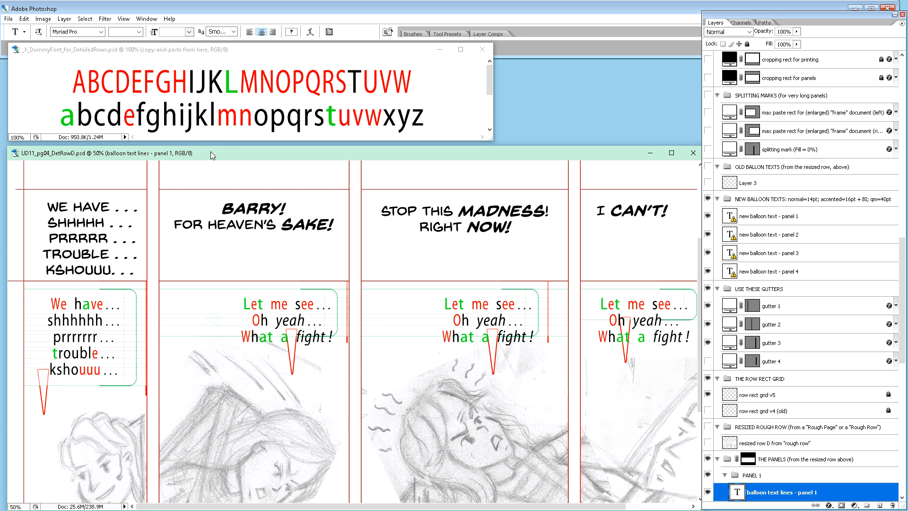
left_click_drag(211, 151, 210, 147)
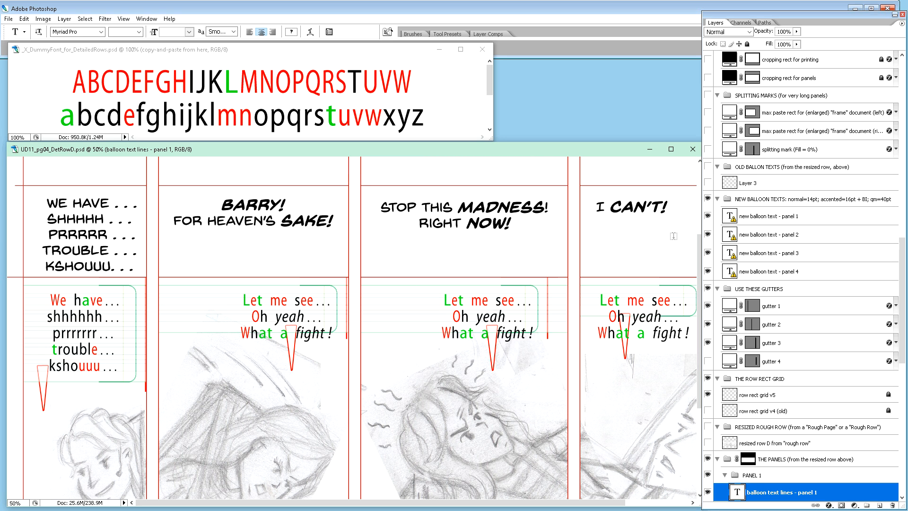
Step: Duplicate panel 1's "DetailedRow" 5-line balloon OUTLINE (right), v5 layer directly above the original
scroll(804, 386, "down", 3)
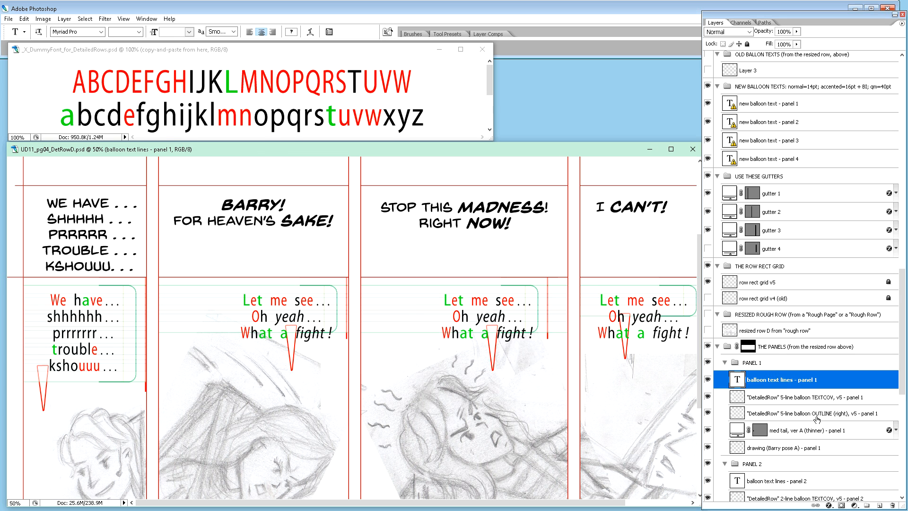
left_click(817, 414)
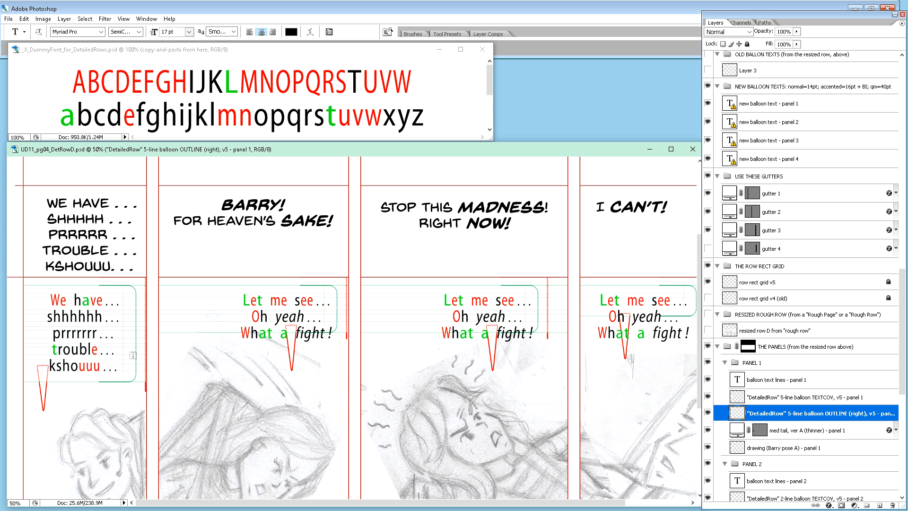
key("v")
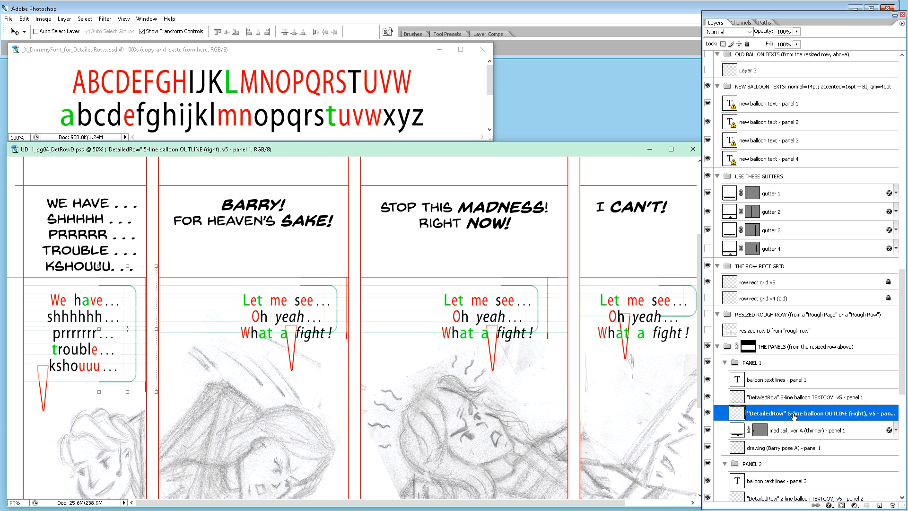
left_click_drag(792, 415, 796, 408)
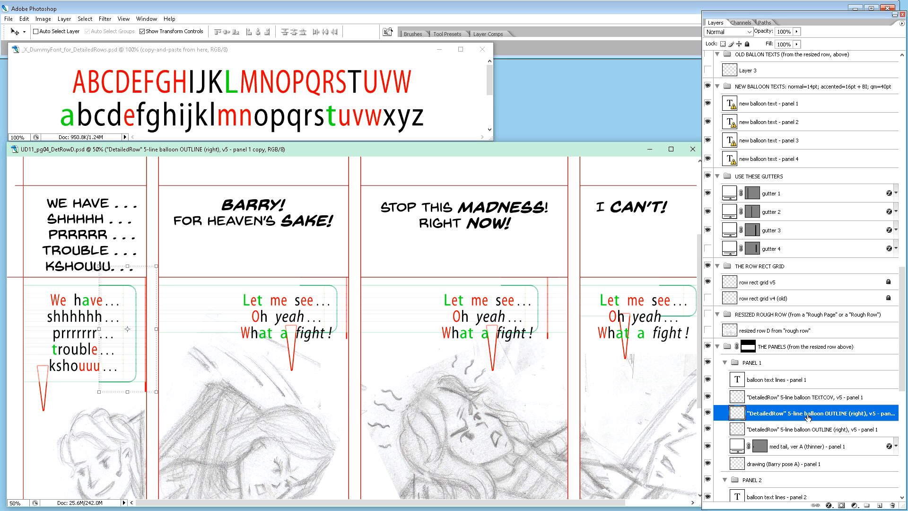
Step: Shift the duplicated outline to the left side of panel 1's balloon text and flip it horizontally to form the left edge
key("shift+Left")
key("shift+Left")
key("shift+Left")
key("shift+Left")
key("shift+Left")
key("shift+Left")
key("shift+Left")
key("shift+Left")
key("shift+Left")
key("shift+Left")
key("shift+Left")
key("shift+Left")
key("shift+Left")
key("shift+Left")
key("shift+Left")
key("shift+Left")
key("shift+Left")
key("shift+Left")
key("shift+Left")
key("shift+Left")
key("shift+Left")
key("shift+Left")
key("shift+Left")
key("shift+Left")
key("shift+Left")
key("shift+Left")
key("shift+Left")
key("shift+Left")
key("shift+Left")
key("shift+Left")
key("shift+Left")
key("shift+Left")
key("shift+Left")
key("shift+Left")
key("shift+Left")
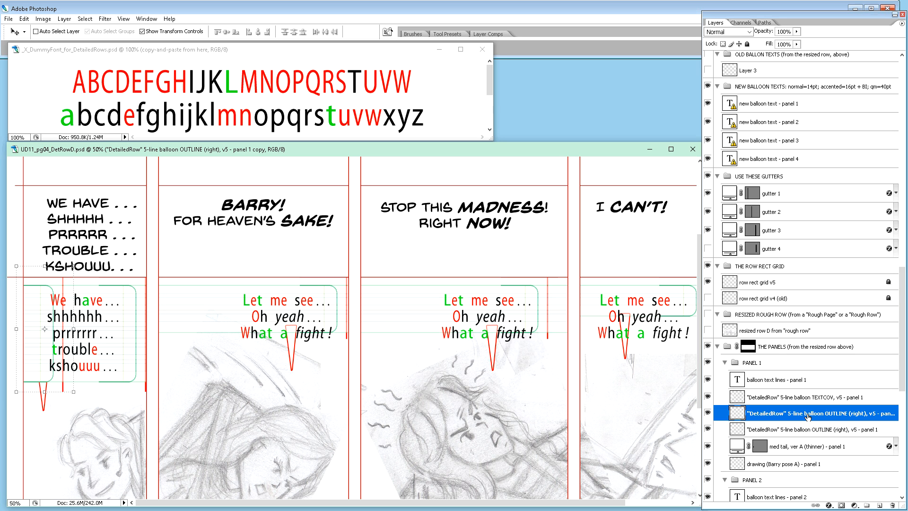
key("ctrl+shift+h")
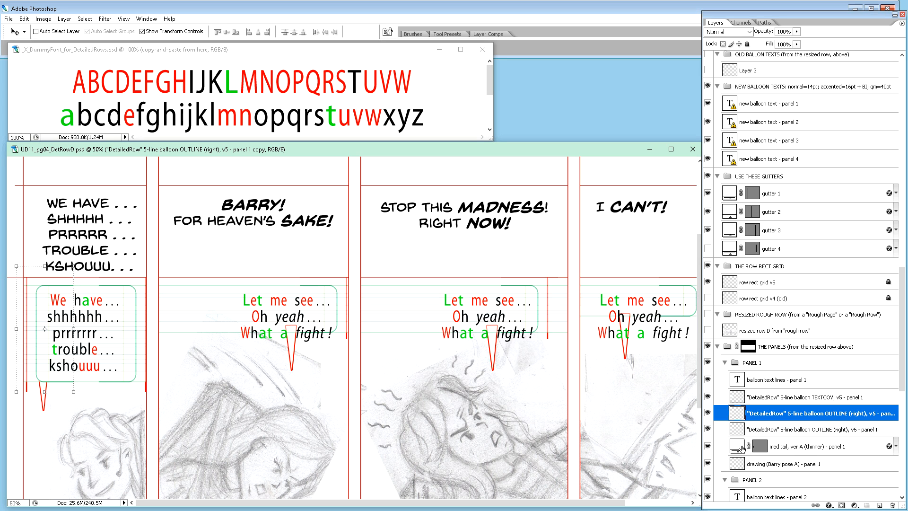
Step: Nudge the flipped left-edge outline copy in panel 1 farther left until its spacing guide meets the panel's left border
left_click(639, 503)
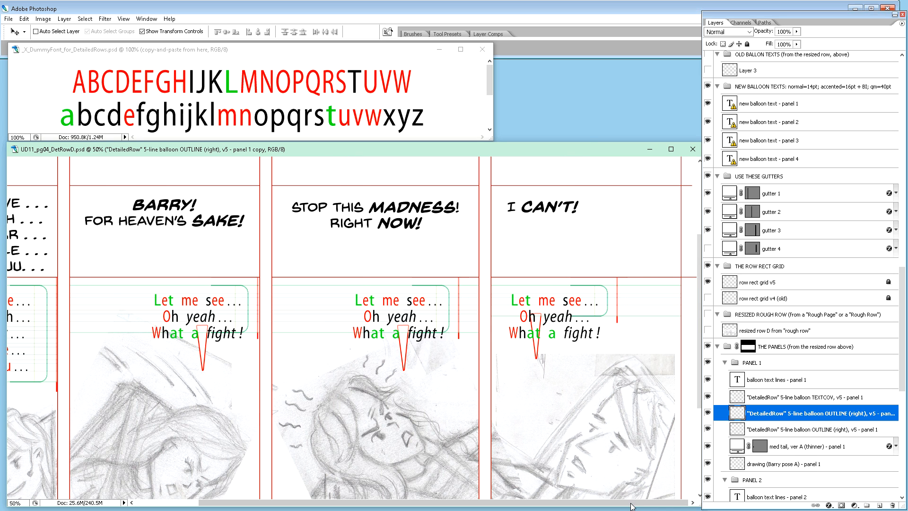
left_click(173, 504)
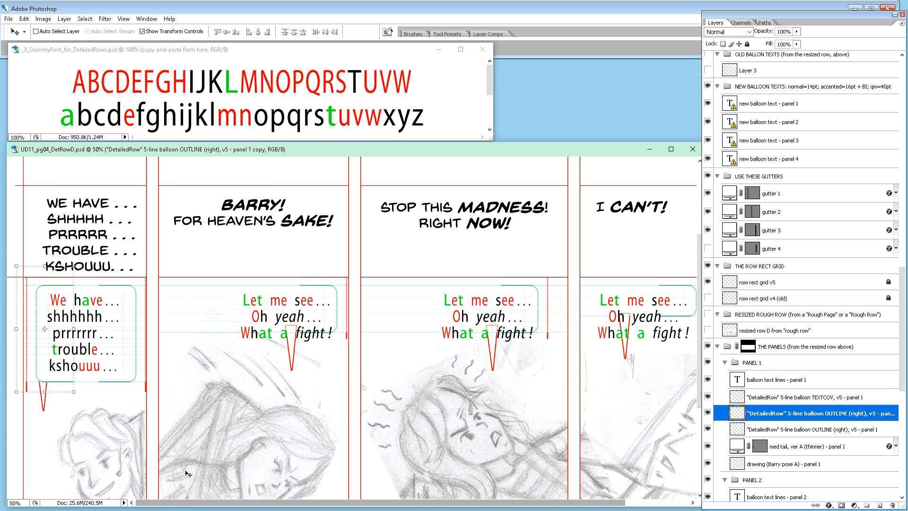
key("ctrl+alt+0")
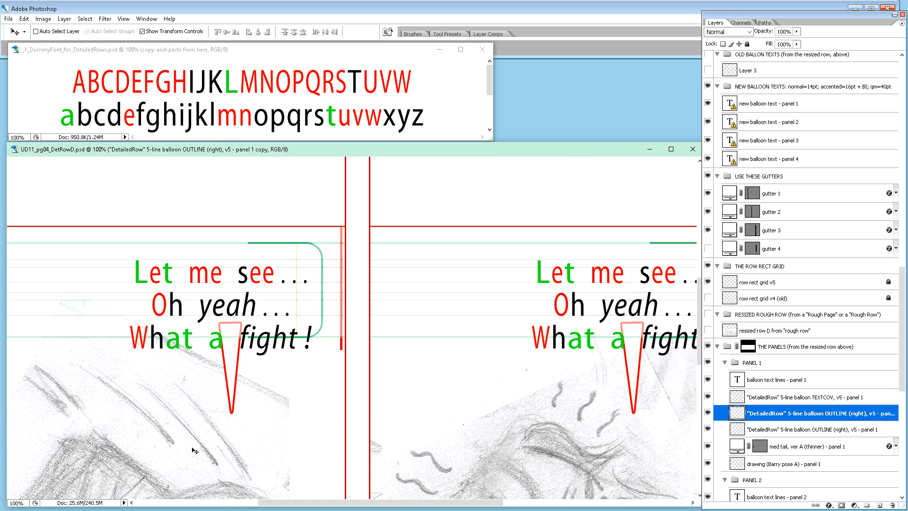
left_click(161, 503)
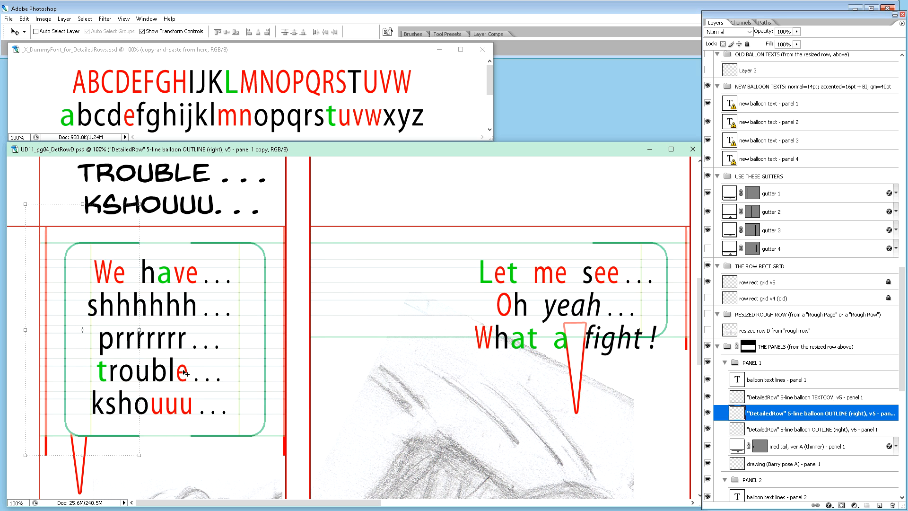
key("Left")
key("Left")
key("Left")
key("Left")
key("Left")
key("Left")
key("Left")
key("Left")
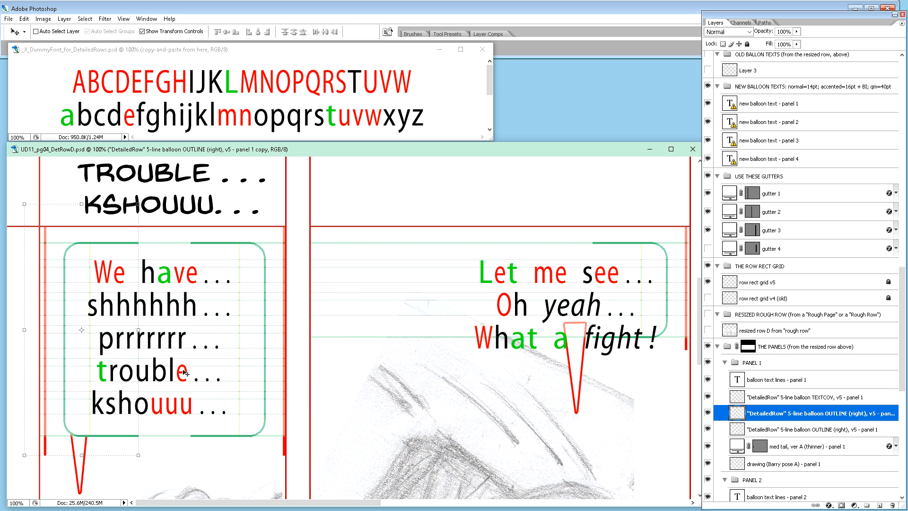
key("Left")
key("Left")
key("Left")
key("Left")
key("Left")
key("Left")
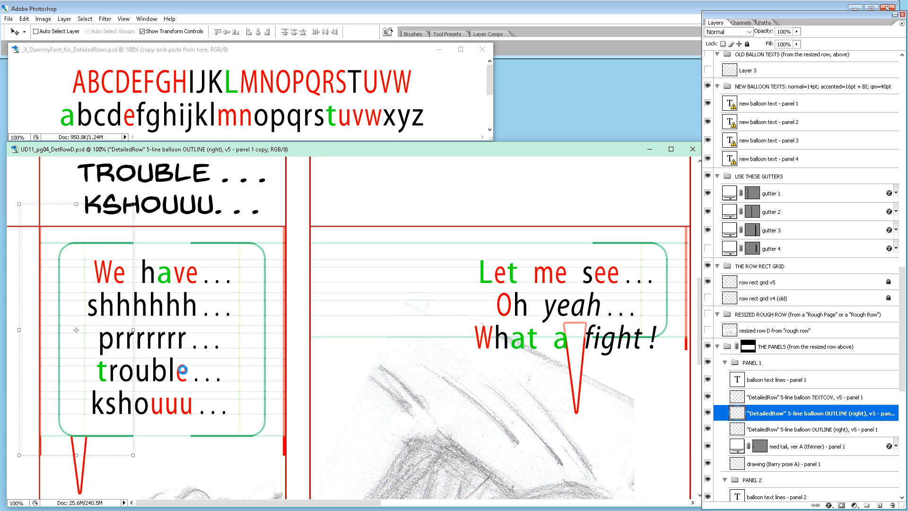
key("Left")
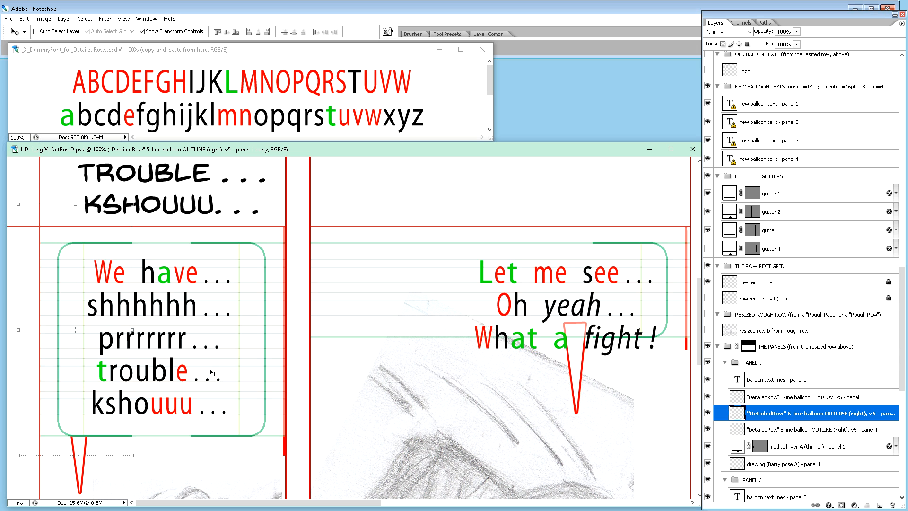
Step: Shift panel 1's balloon text lines left so they line up with the left text margin guide inside the outline
left_click(790, 380)
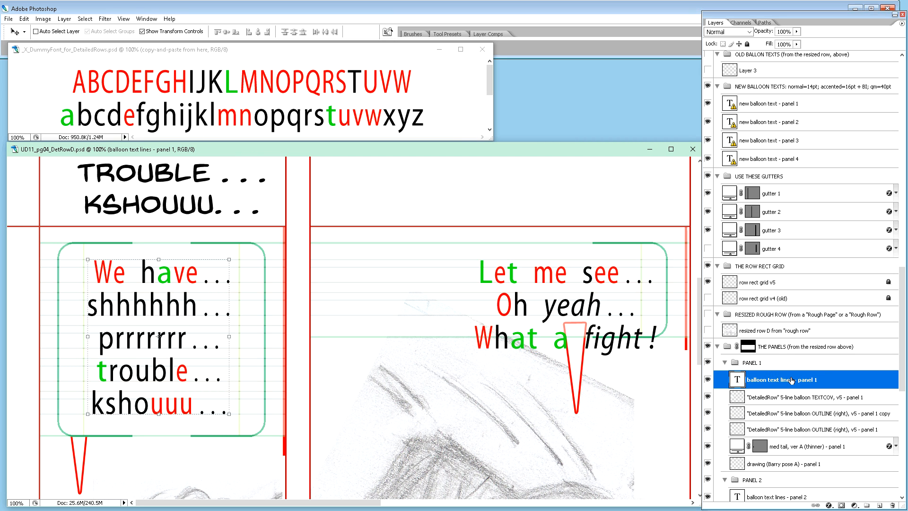
key("Left")
key("Left")
key("Left")
key("Left")
key("Left")
key("Left")
key("Left")
key("Left")
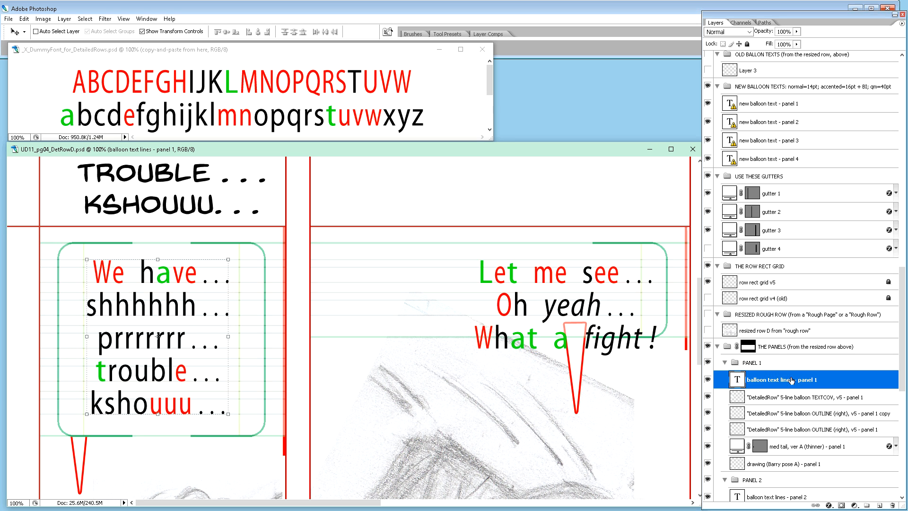
key("Left")
key("Left")
key("Left")
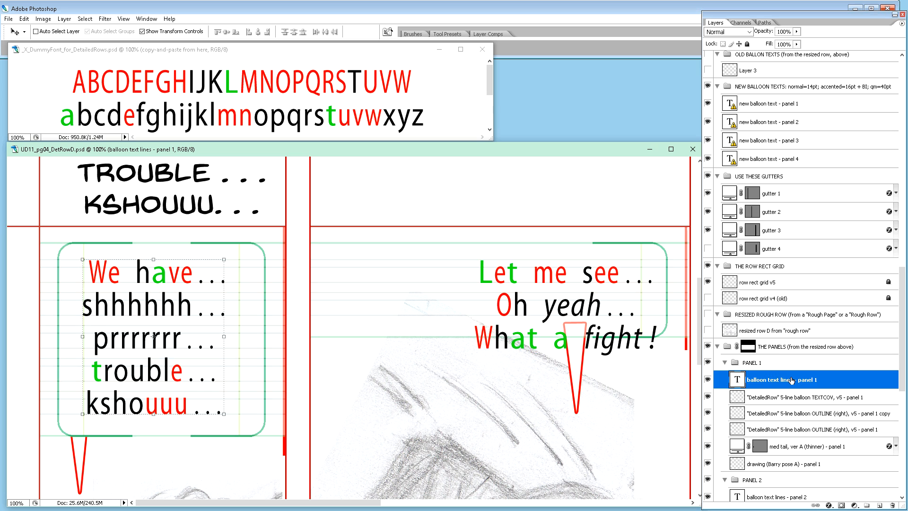
key("Right")
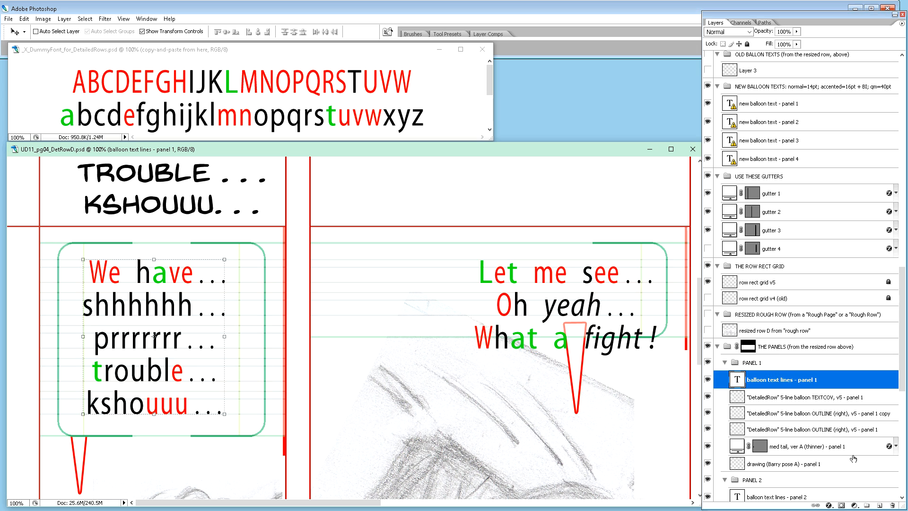
Step: Move panel 1's 5-line balloon OUTLINE (right) layer left until its text margin guide fits the ends of the text lines
left_click(834, 429)
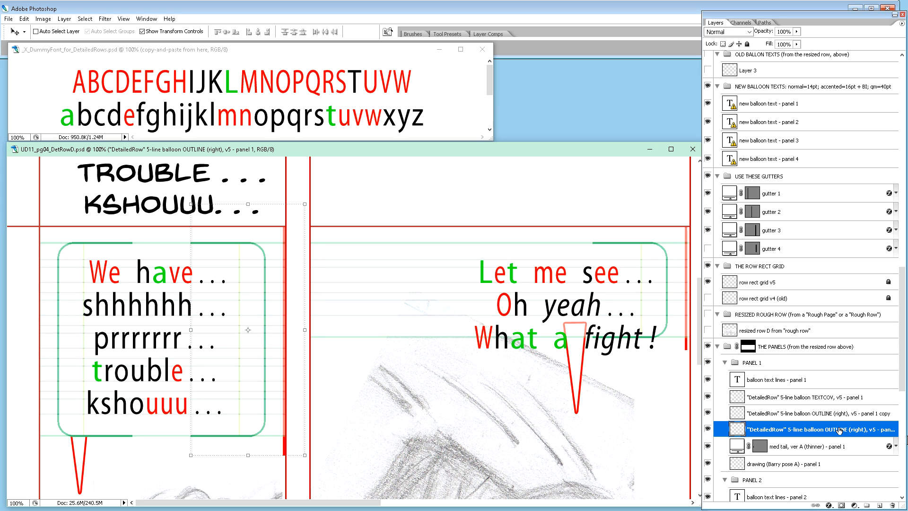
key("shift+Left")
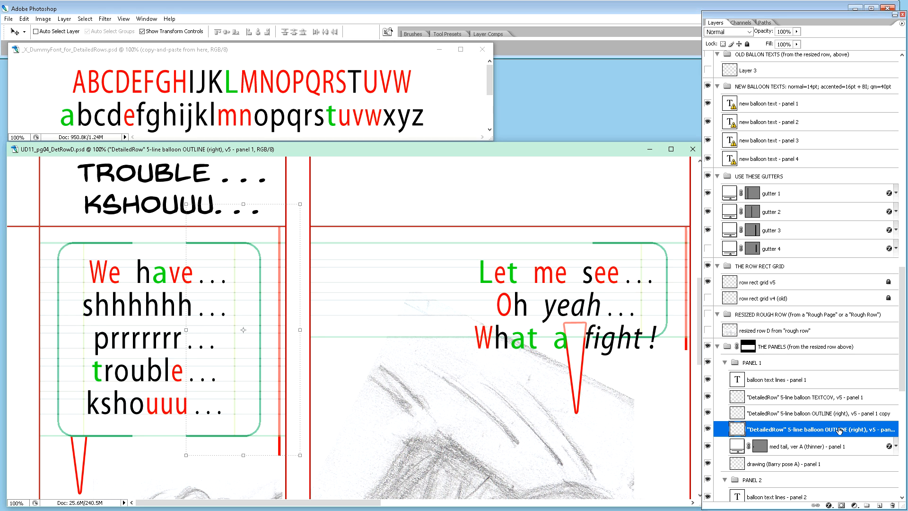
key("shift+Left")
key("shift+Left")
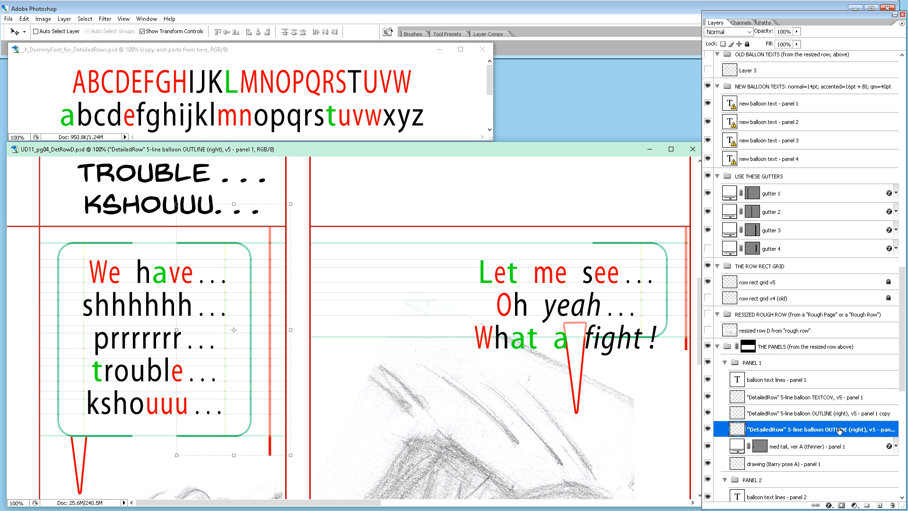
key("Left")
key("Left")
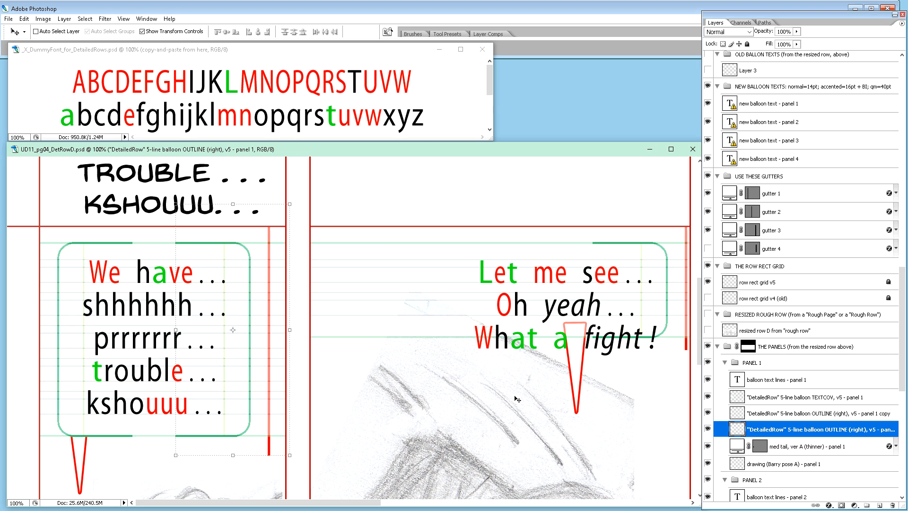
Step: Delete the red spacing bar beside panel 1's right outline and copy a narrow vertical strip of the outline to a new layer
key("m")
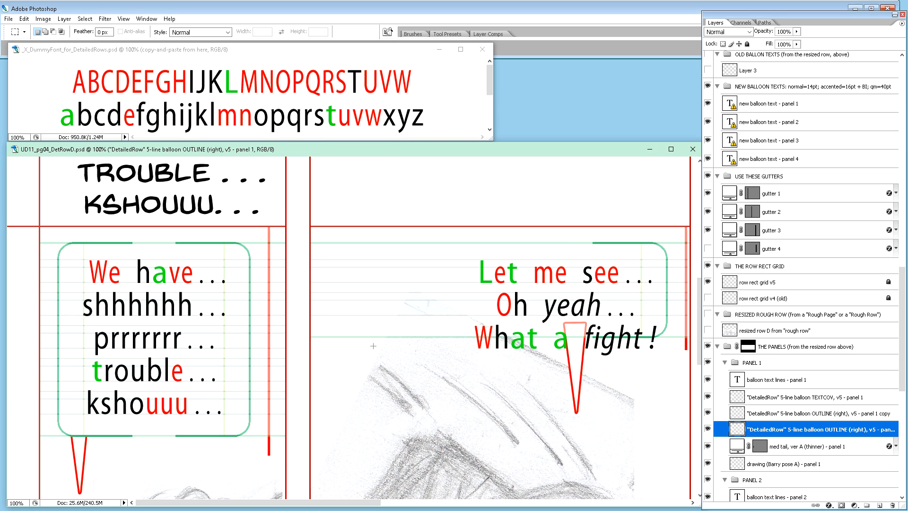
left_click_drag(298, 197, 287, 387)
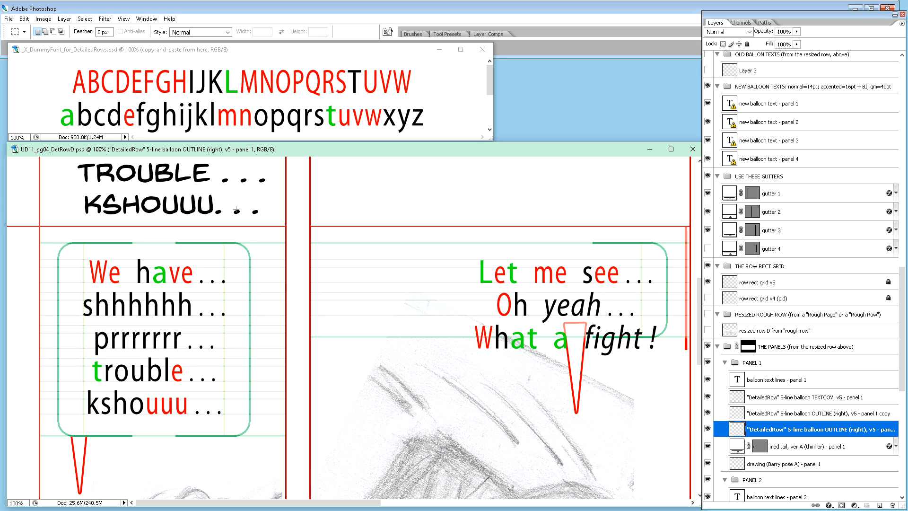
left_click_drag(217, 220, 187, 447)
key("ctrl+j")
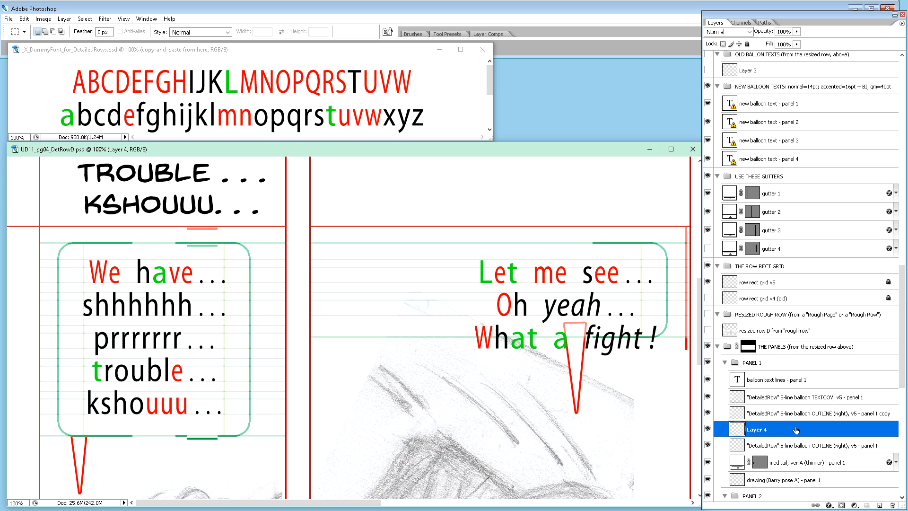
Step: Rename the new strip layer "DetailedRow" 5-line balloon OUTLINE (center), v5 - panel 1, reusing the right outline layer's name
double_click(797, 445)
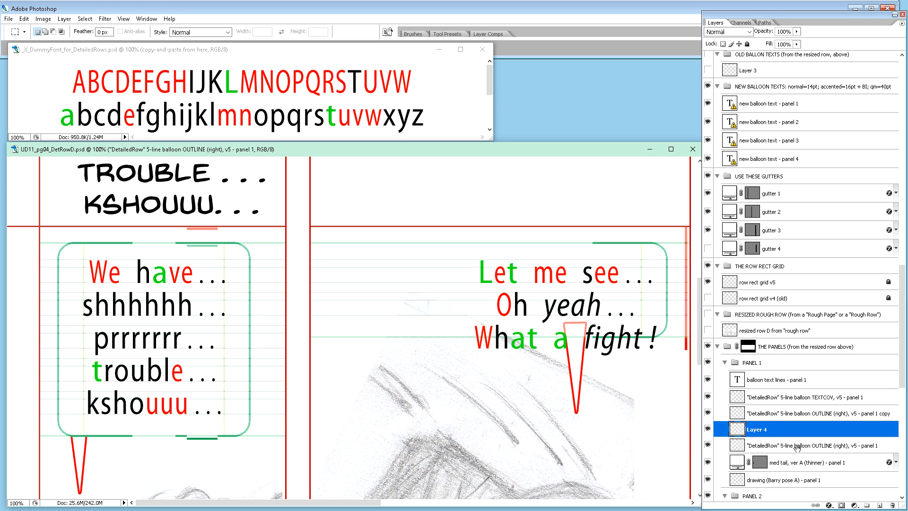
key("ctrl+c")
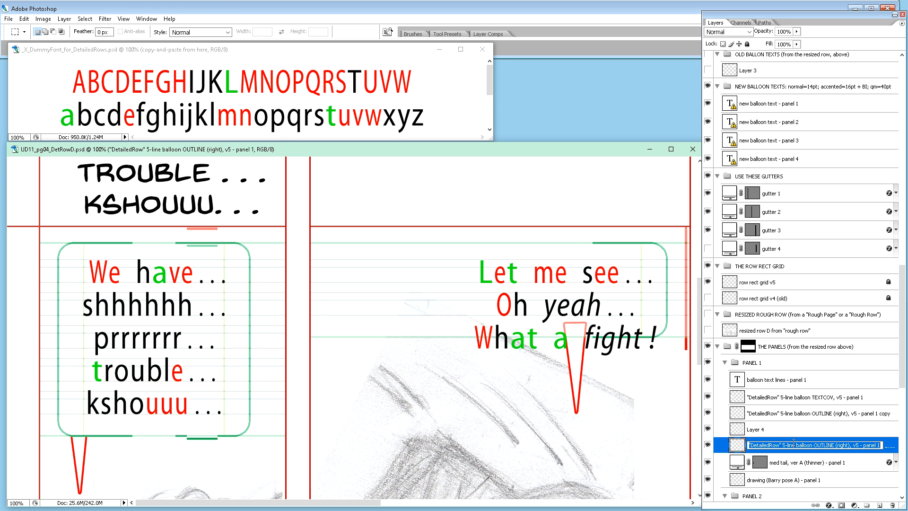
double_click(759, 430)
key("ctrl+v")
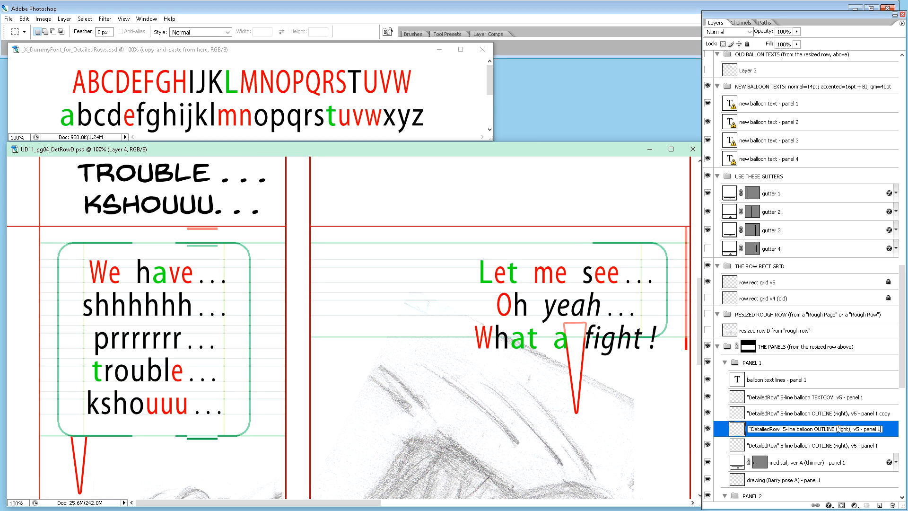
left_click_drag(840, 429, 850, 429)
type("center")
key("Return")
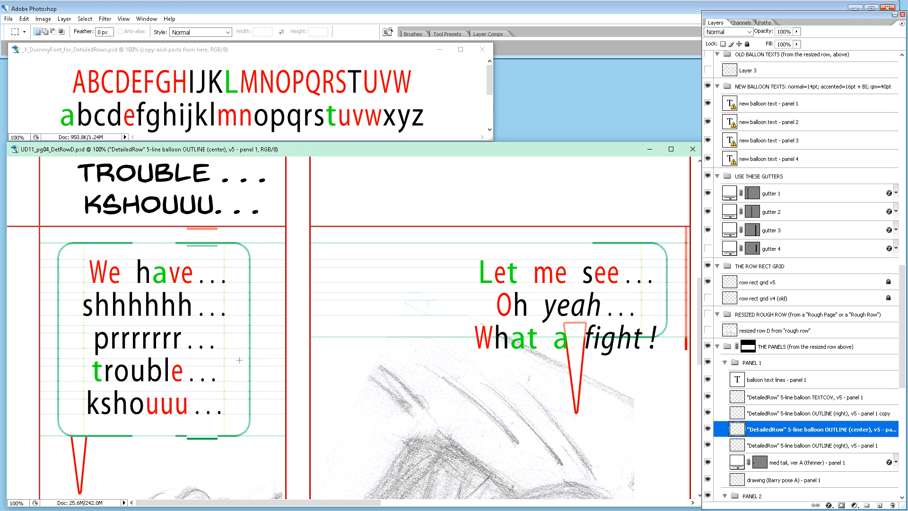
Step: Nudge the center outline strip up until its lines coincide with the top and bottom edges of panel 1's balloon outline
key("v")
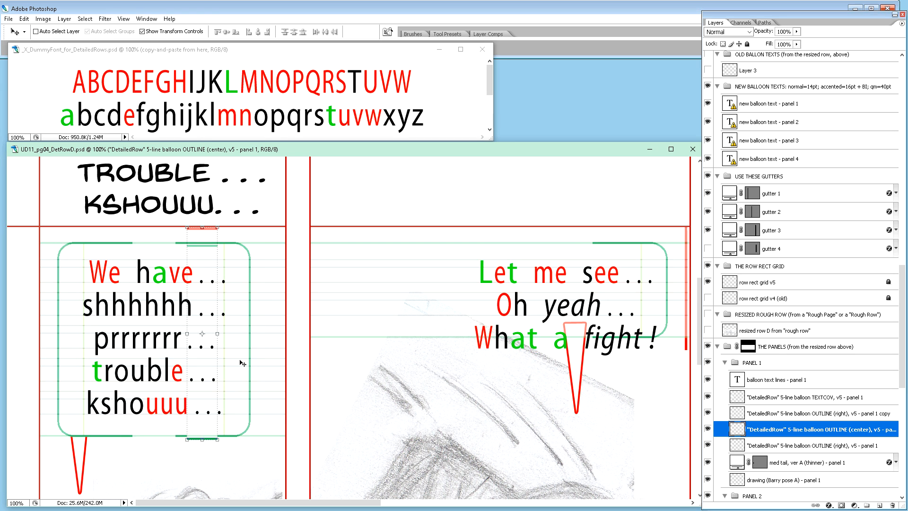
key("Up")
key("Up")
key("Up")
key("Up")
key("Up")
key("Up")
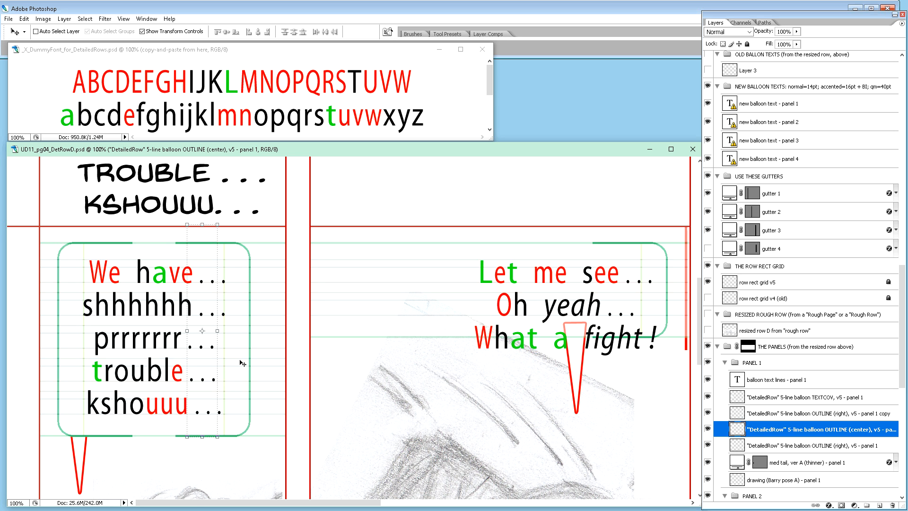
Step: Move the center outline strip left into the gap between the two outline halves, keeping it joined to the right half
key("ctrl+plus")
key("ctrl+plus")
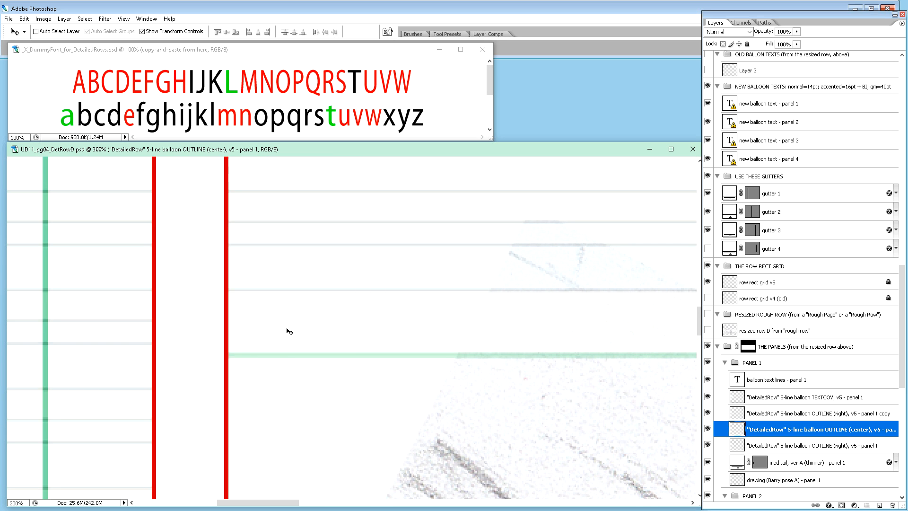
left_click_drag(252, 498, 221, 498)
scroll(290, 309, "up", 8)
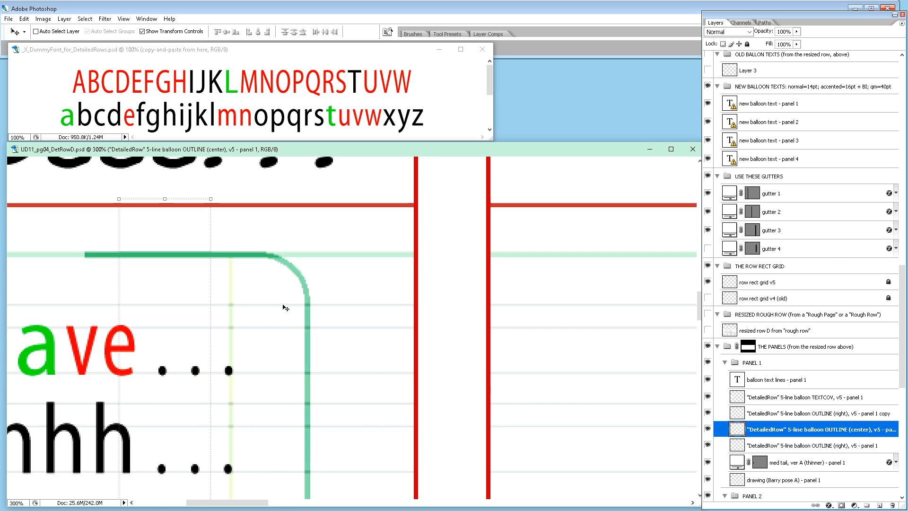
left_click_drag(263, 502, 232, 506)
scroll(422, 333, "down", 2)
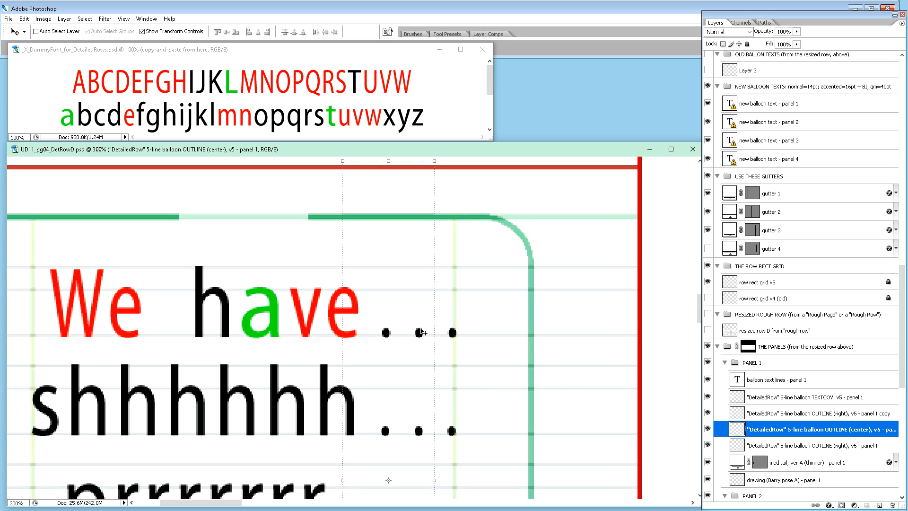
key("shift+Left")
key("shift+Left")
key("shift+Left")
key("shift+Left")
key("shift+Left")
key("shift+Left")
key("shift+Left")
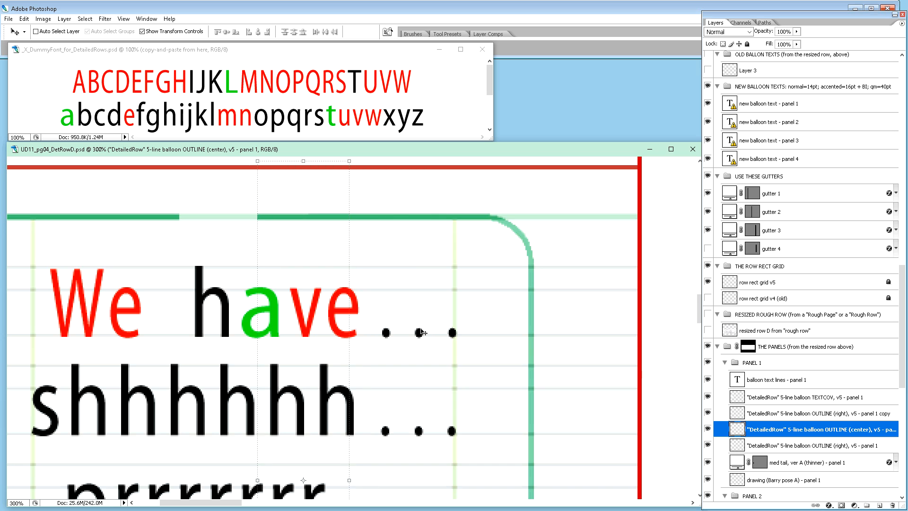
key("shift+Left")
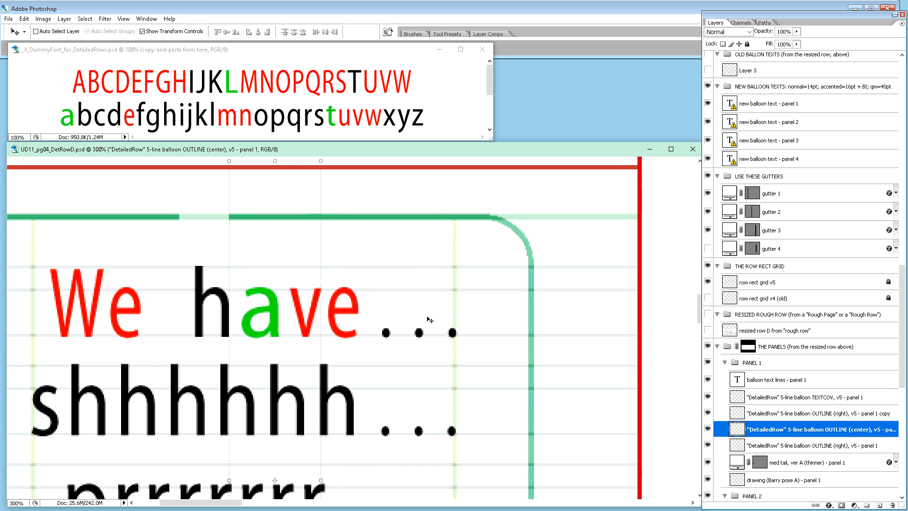
Step: Stretch the center outline strip leftward to 205.6% width so it bridges the gap to the left outline half
left_click_drag(228, 480, 131, 480)
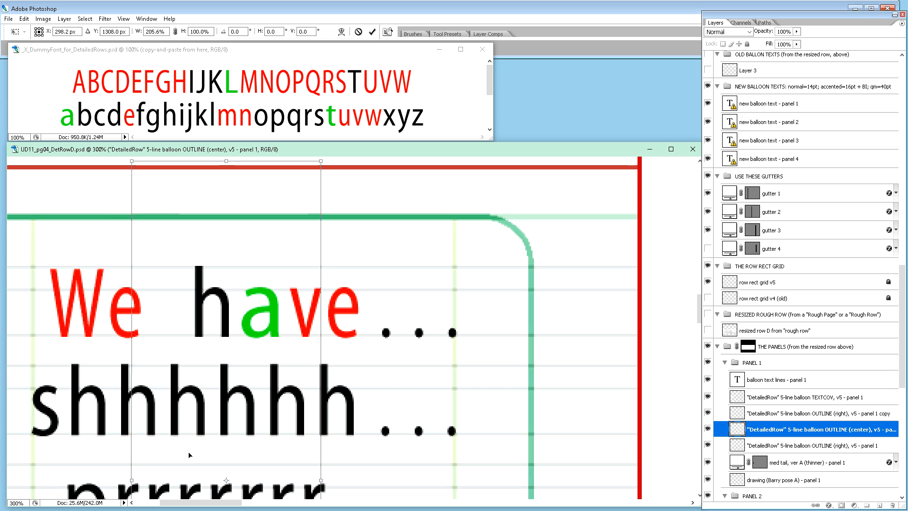
key("Return")
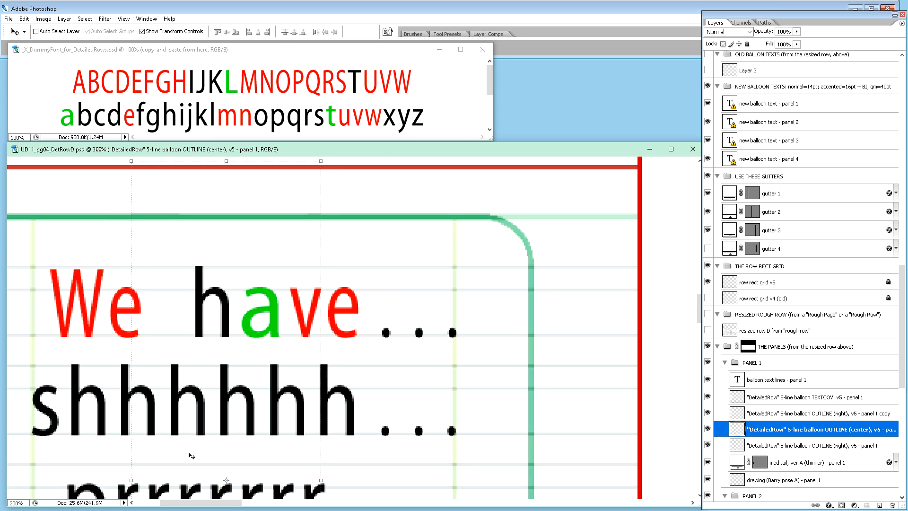
key("ctrl+minus")
key("ctrl+minus")
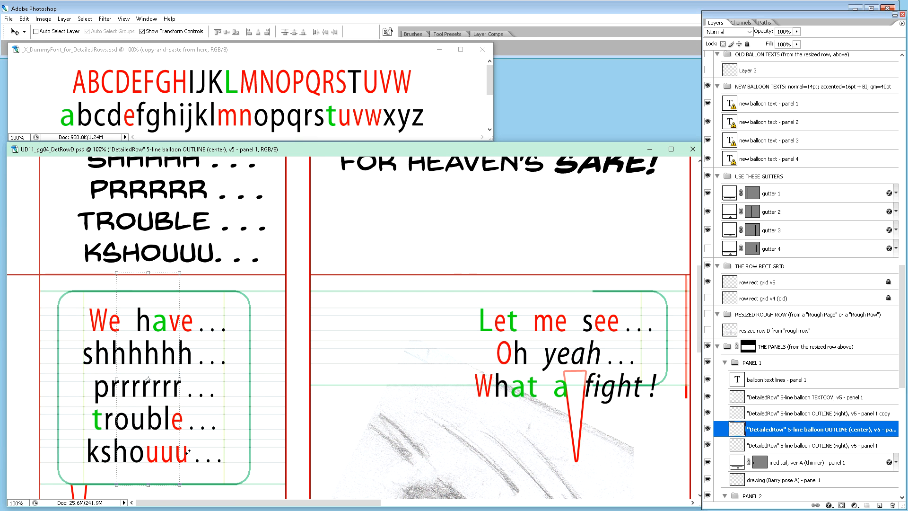
scroll(285, 388, "down", 2)
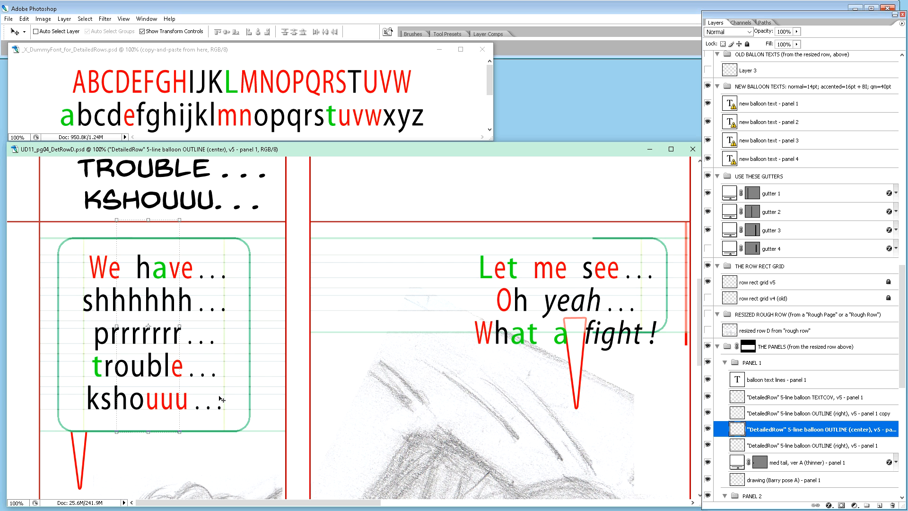
Step: Move panel 1's "med tail, ver A (thinner)" layer right along the bottom edge of the balloon outline
scroll(794, 430, "down", 4)
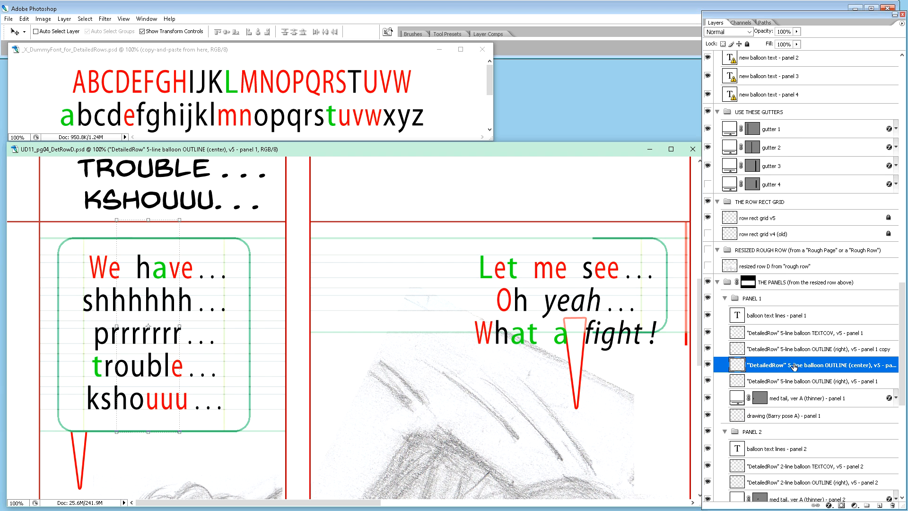
left_click(778, 406)
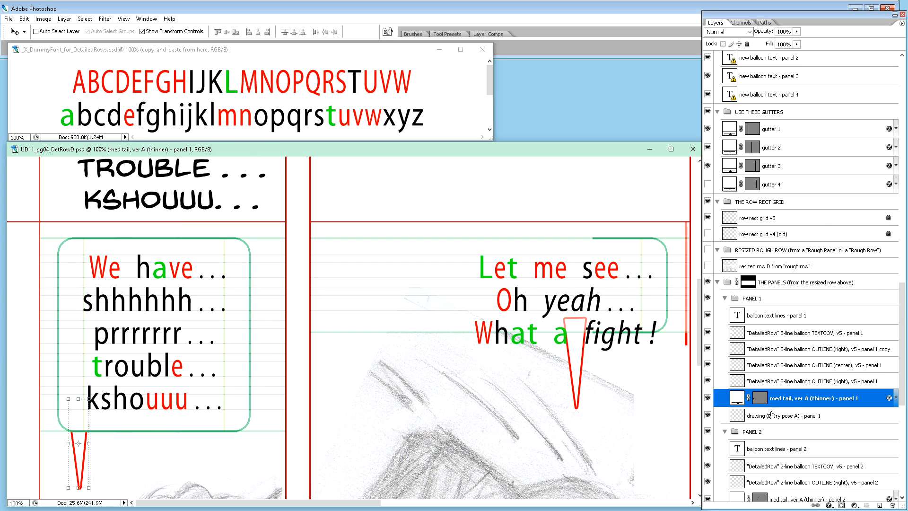
scroll(773, 413, "down", 11)
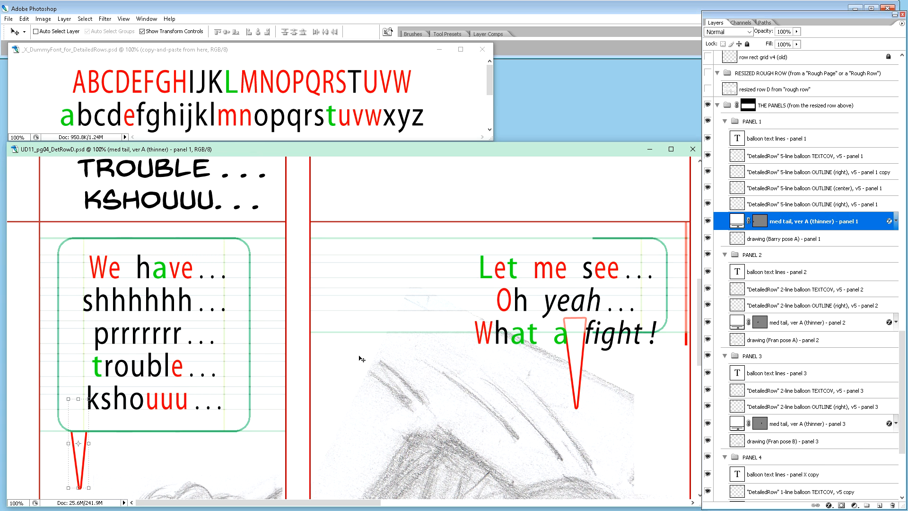
key("shift+Right")
key("shift+Right")
key("shift+Right")
key("shift+Right")
key("shift+Right")
key("shift+Right")
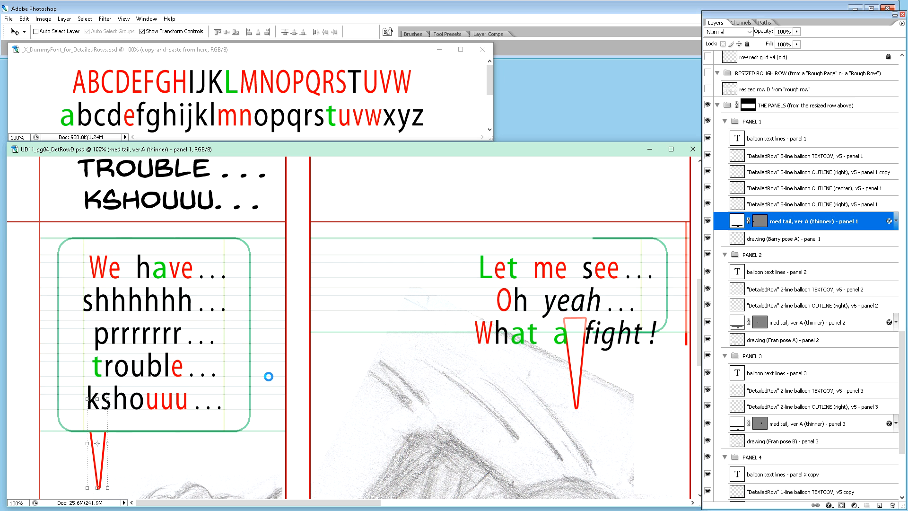
key("shift+Right")
key("shift+Right")
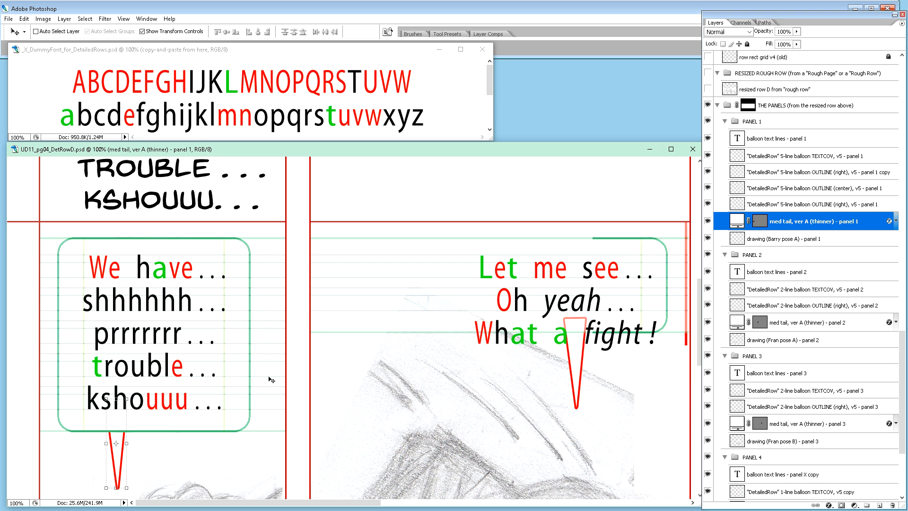
Step: Rotate panel 1's balloon tail to about -23.7° so it points at the character's head, and shift it about 9 px right
scroll(283, 342, "down", 3)
scroll(286, 340, "down", 4)
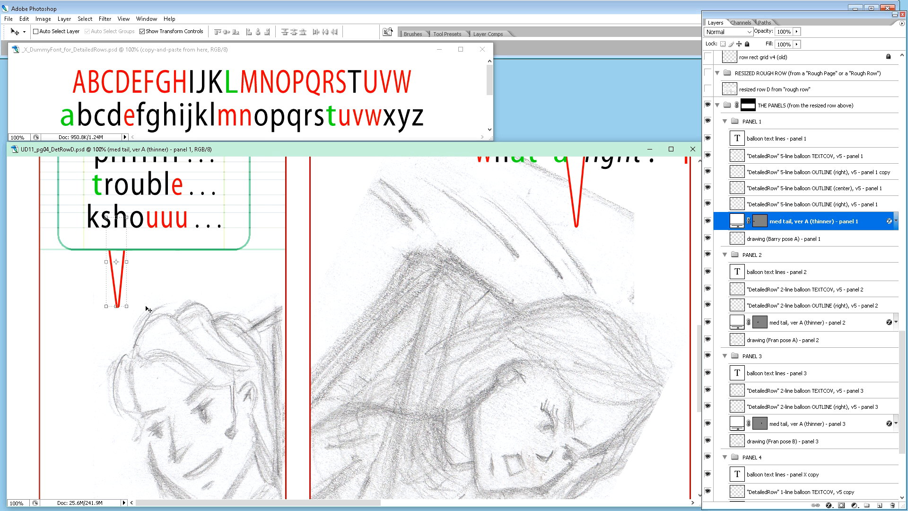
left_click_drag(132, 311, 153, 303)
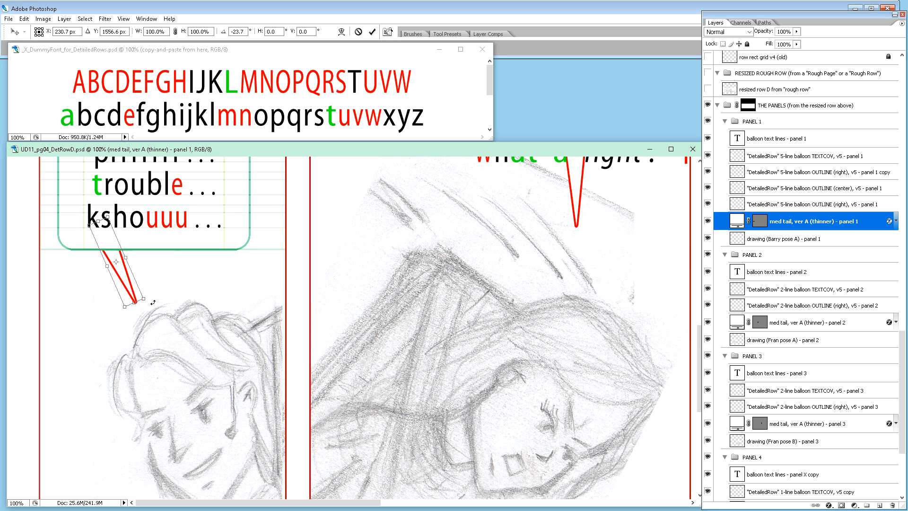
key("shift+Up")
key("shift+Up")
key("shift+Up")
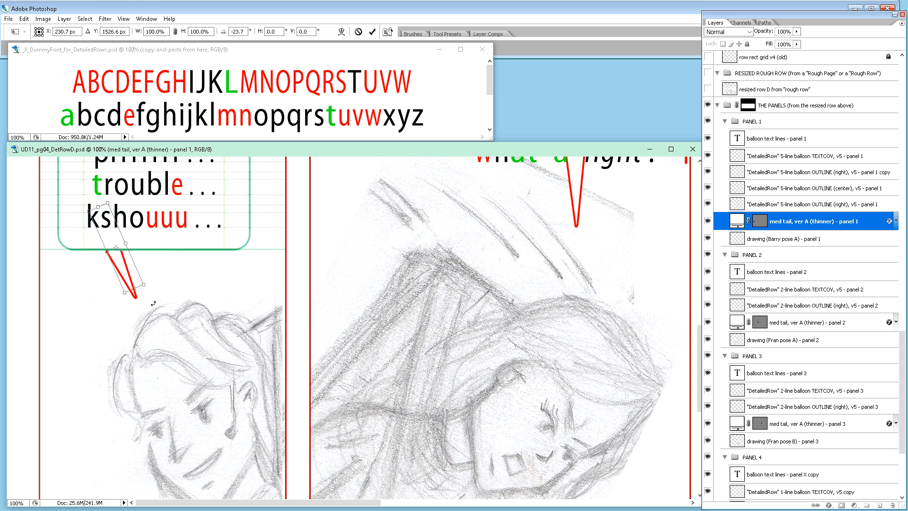
key("shift+Down")
key("shift+Down")
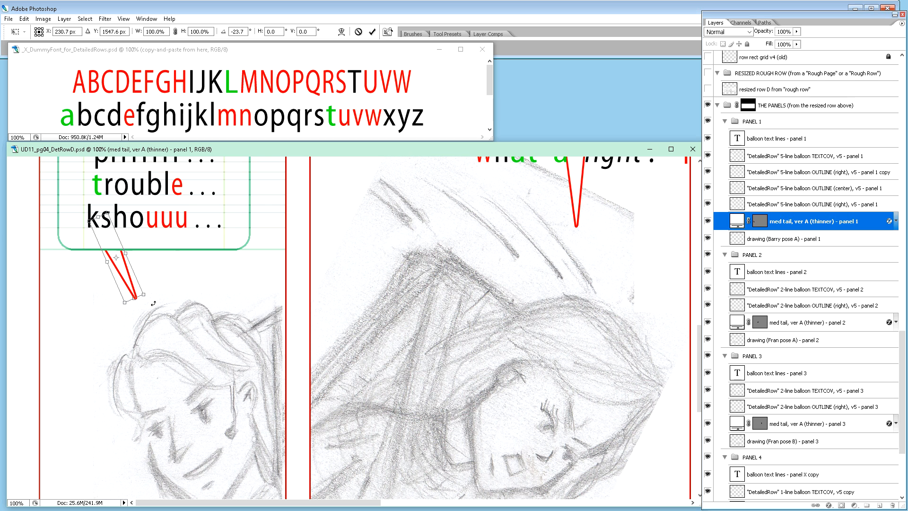
key("shift+Down")
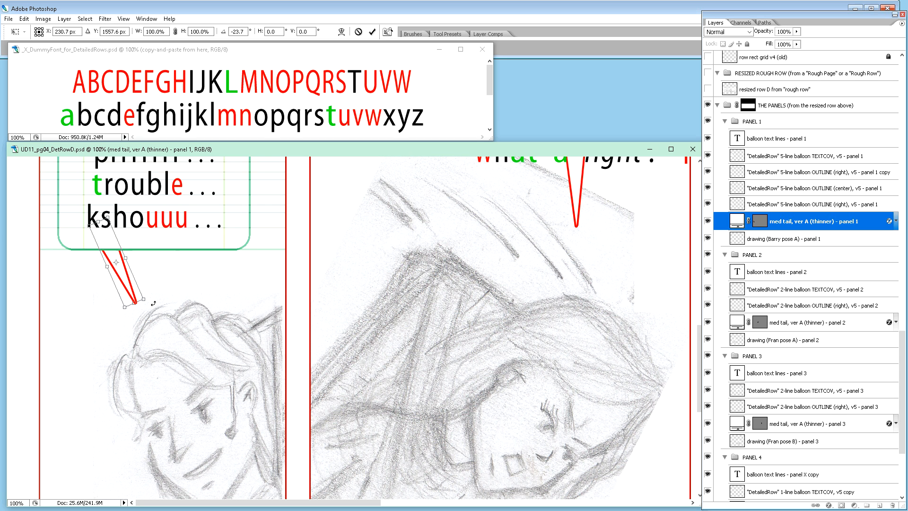
key("Right")
key("Right")
key("Right")
key("Right")
key("Right")
key("Right")
key("Right")
key("Right")
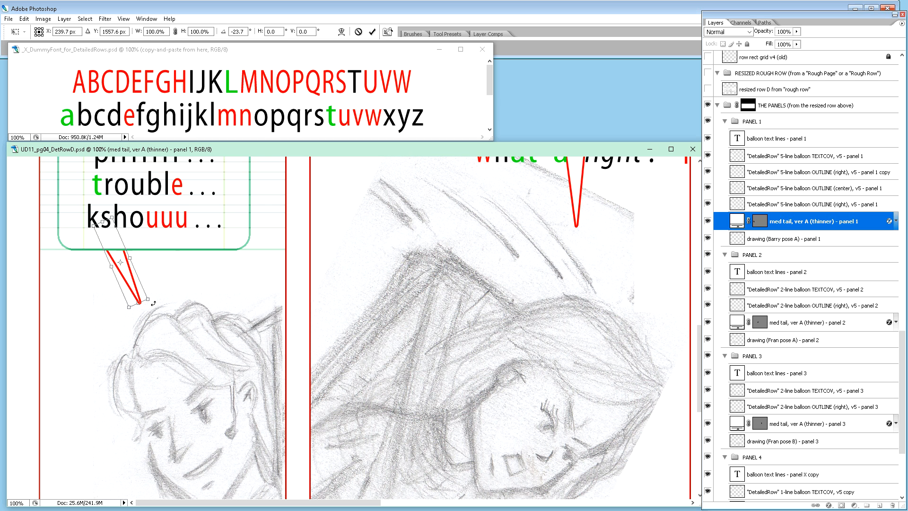
key("Return")
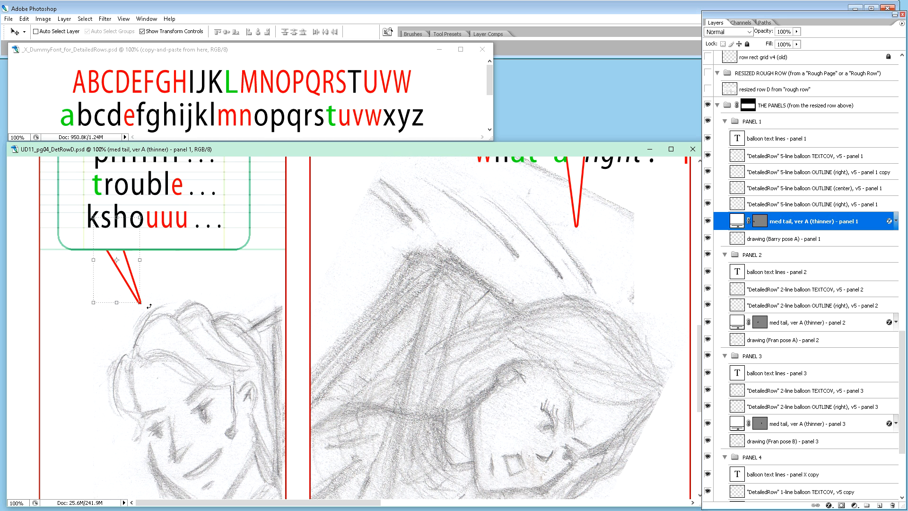
Step: Try the panel 1 tail at other angles and positions, settling on a further 3.2° rotation slightly left above the character's head
left_click_drag(147, 306, 129, 318)
left_click_drag(121, 280, 152, 277)
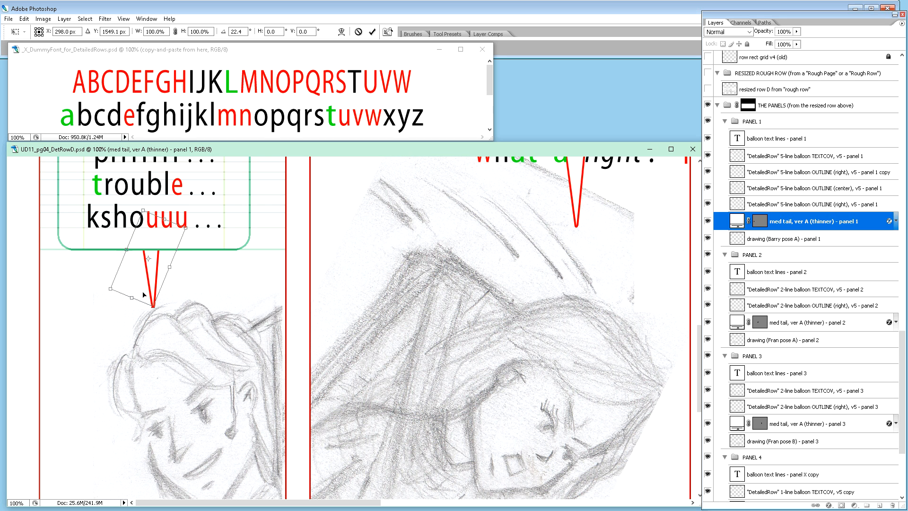
left_click_drag(152, 283, 113, 281)
left_click_drag(119, 315, 143, 311)
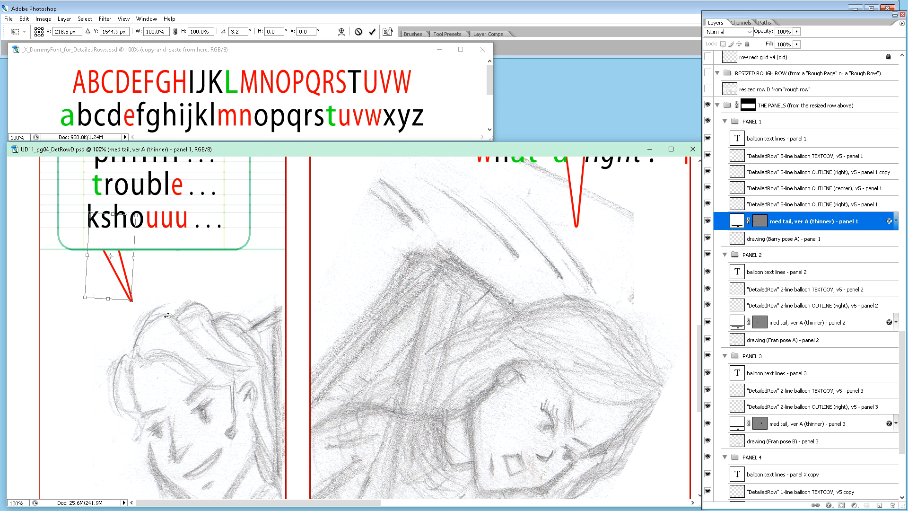
key("Return")
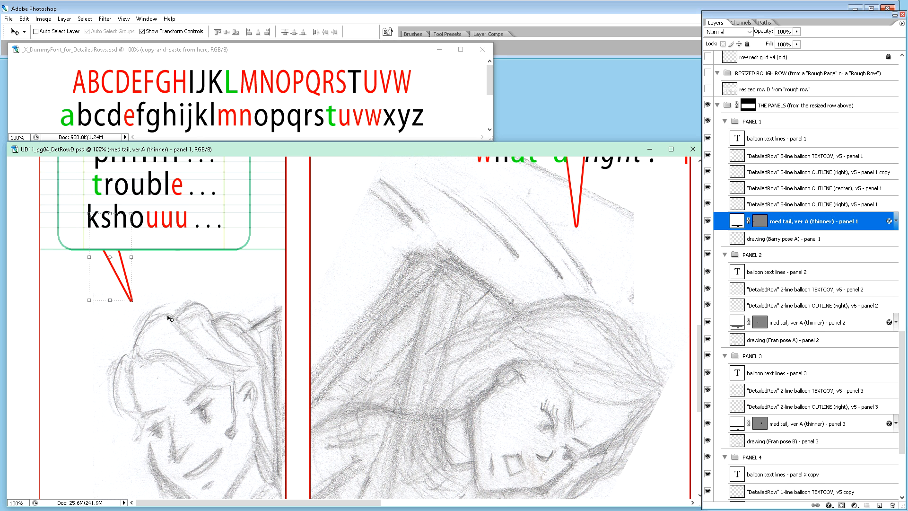
Step: Hide the "new balloon text - panel 1" layer
key("ctrl+minus")
key("ctrl+minus")
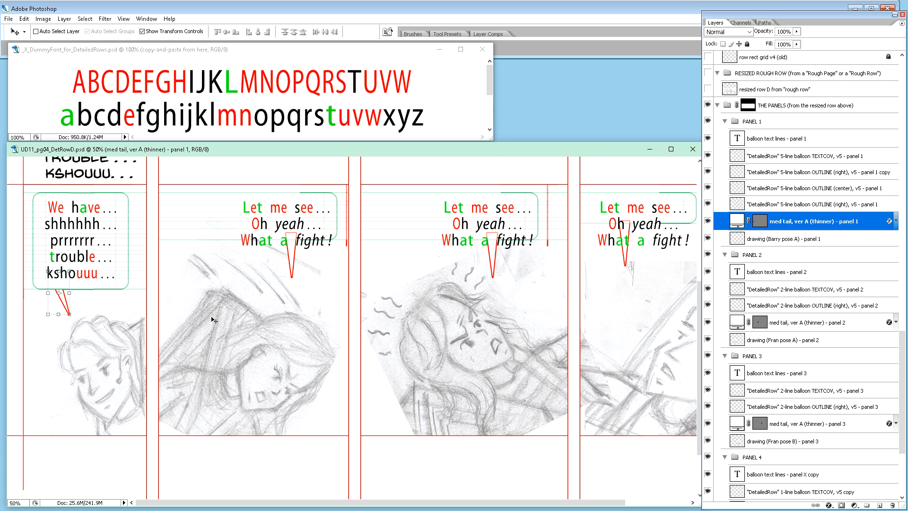
scroll(214, 320, "up", 2)
scroll(214, 320, "up", 1)
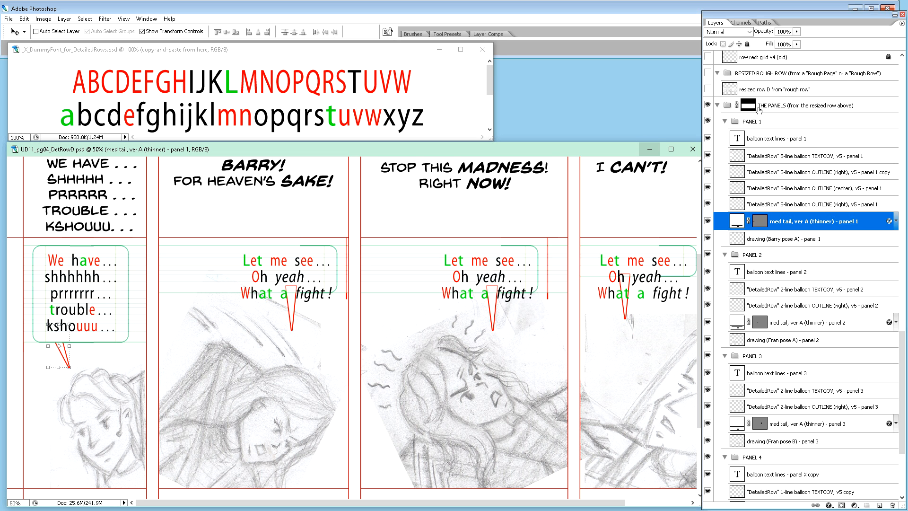
scroll(799, 139, "up", 5)
scroll(799, 139, "up", 2)
left_click(707, 199)
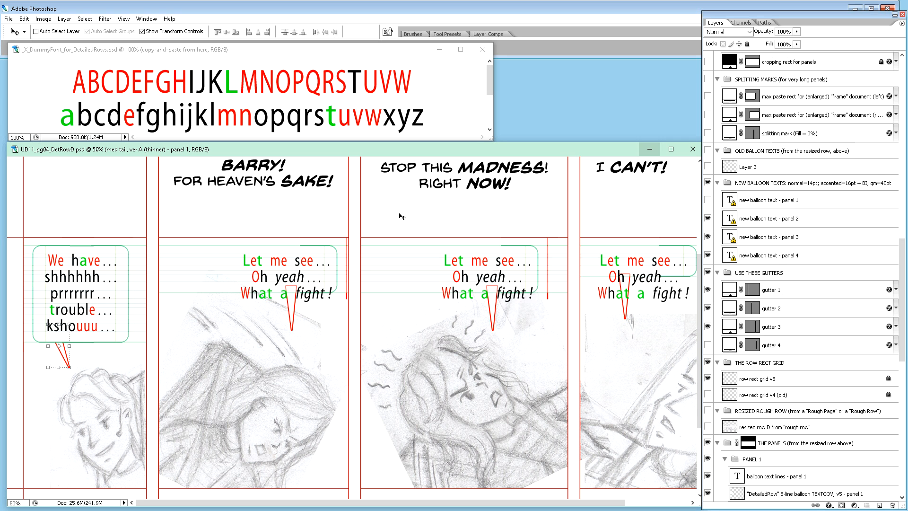
Step: Copy the plain black "h" from "Oh" to the start of panel 2's balloon text as a style sample
scroll(268, 245, "down", 1)
scroll(268, 245, "up", 2)
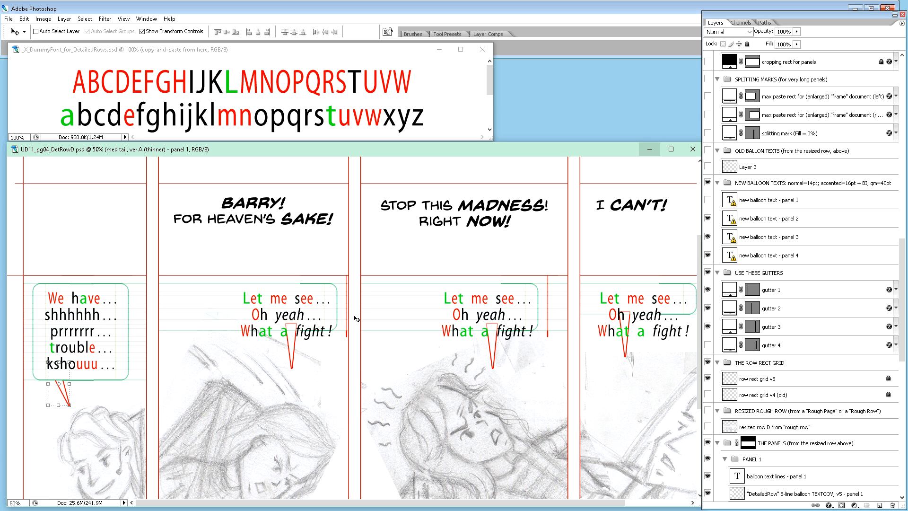
key("t")
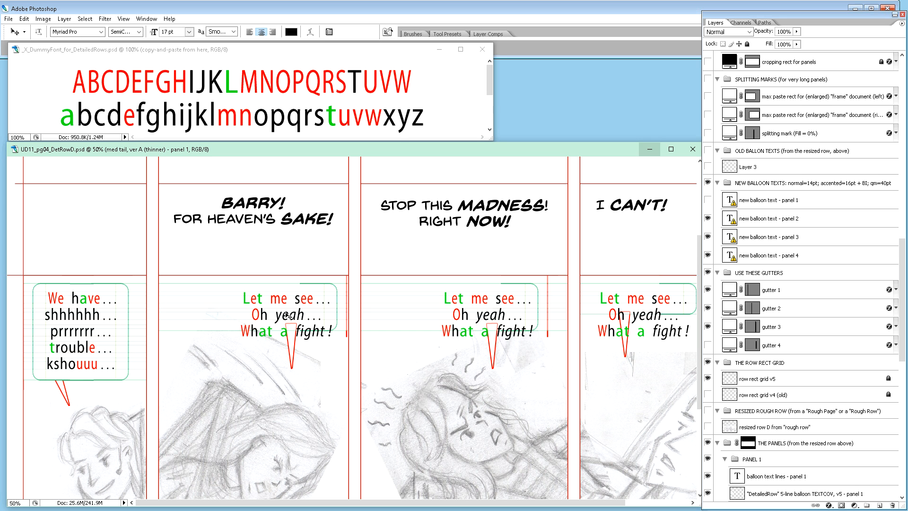
left_click(261, 315)
left_click_drag(261, 315, 266, 316)
key("ctrl+c")
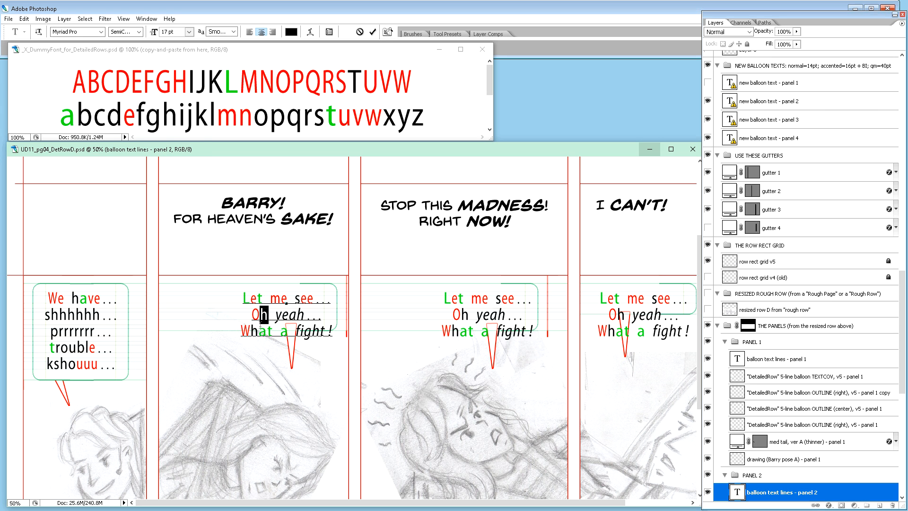
left_click(244, 300)
key("ctrl+v")
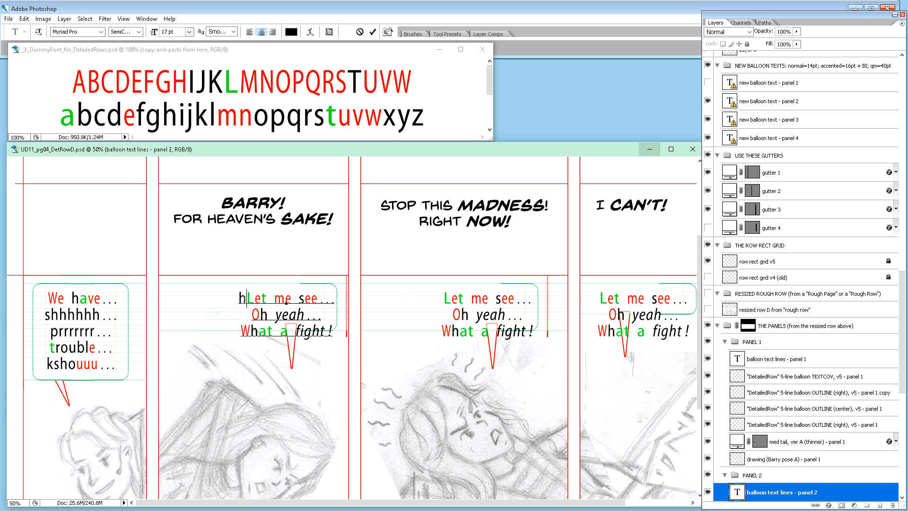
Step: Copy the italic "yeah" to the start of panel 2's balloon text and break the line right after it
left_click_drag(275, 315, 303, 319)
key("ctrl+c")
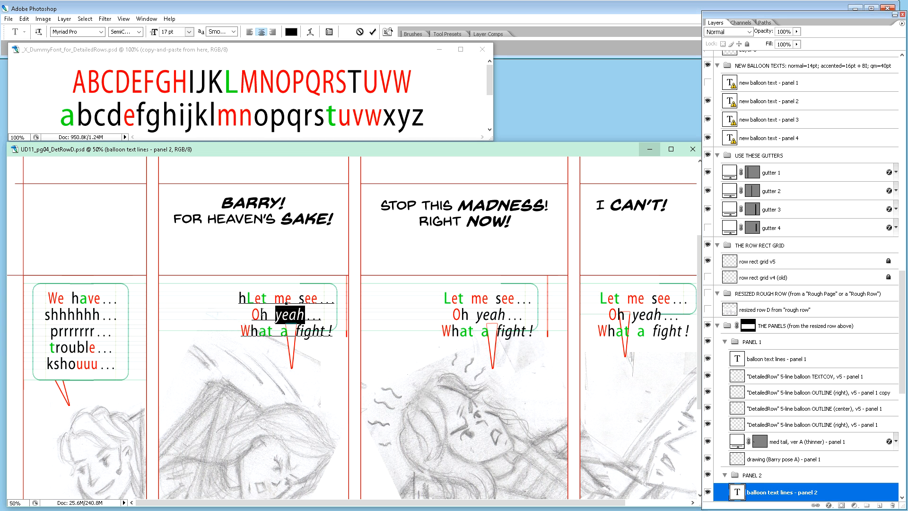
left_click(239, 299)
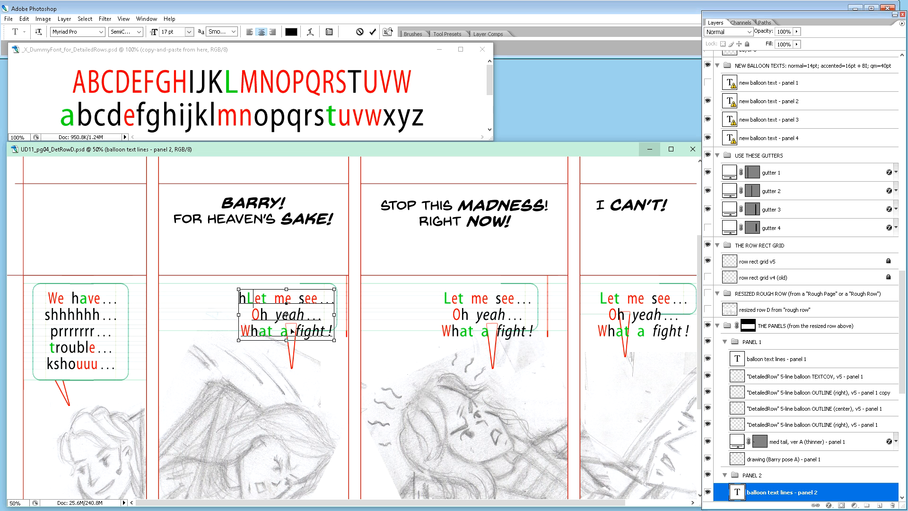
key("ctrl+v")
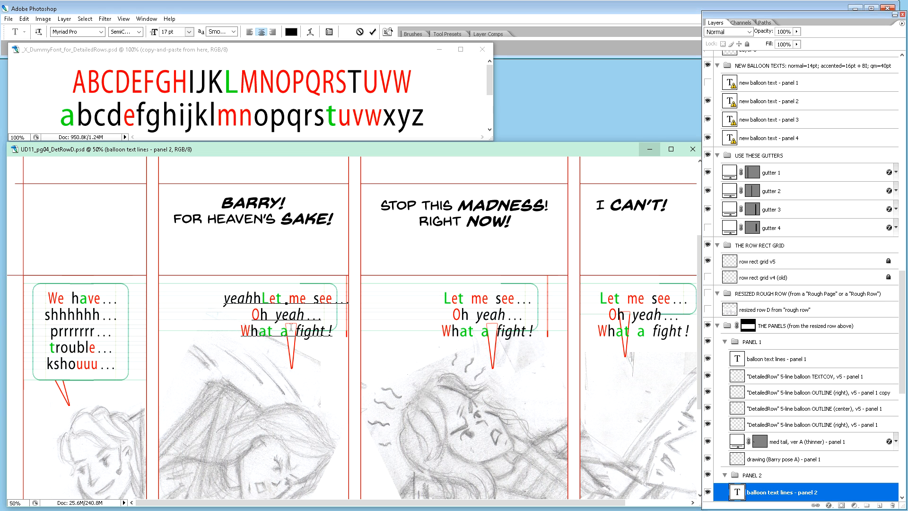
key("Return")
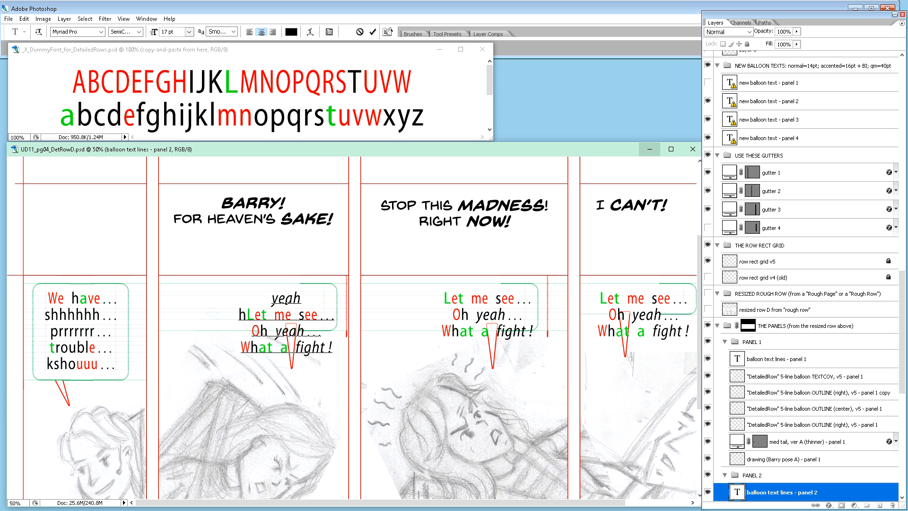
Step: Replace "Let me see... Oh" in panel 2's balloon text with "For heaven's" in the plain black style, before the italic "yeah..."
left_click_drag(277, 331, 247, 315)
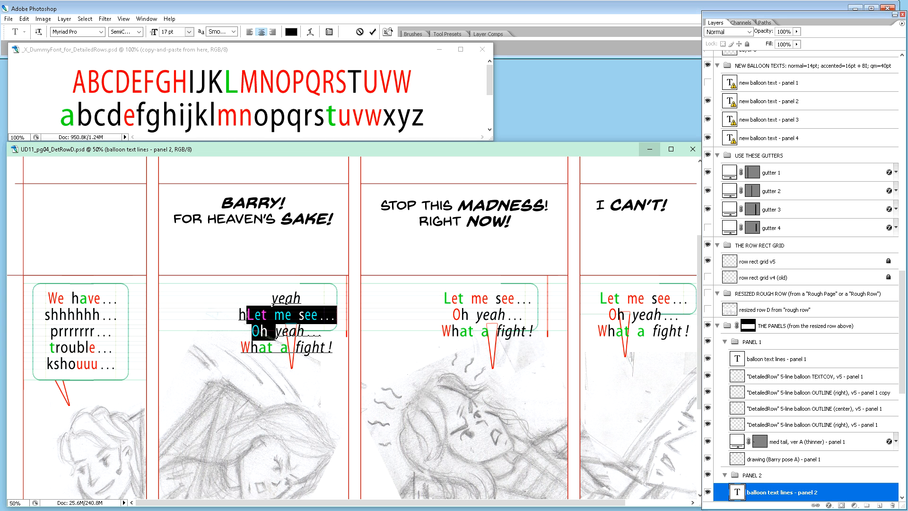
key("BackSpace")
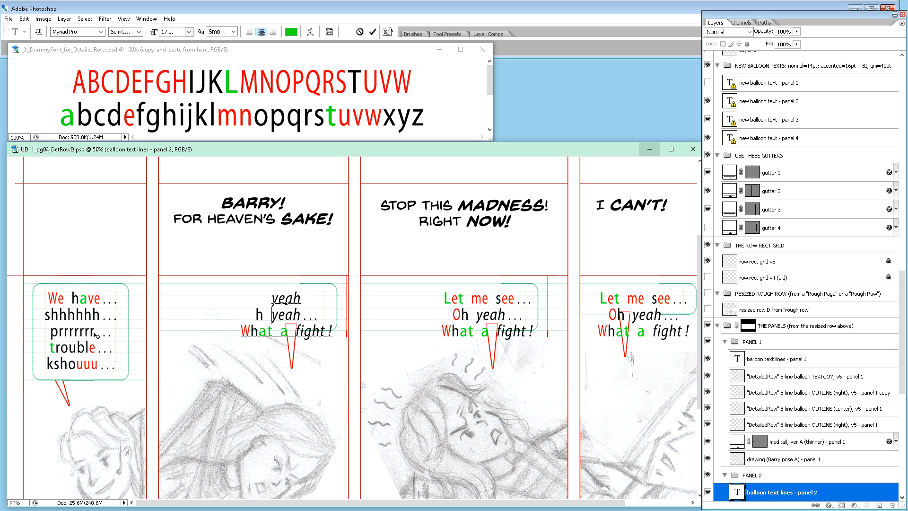
left_click(279, 298)
type("For")
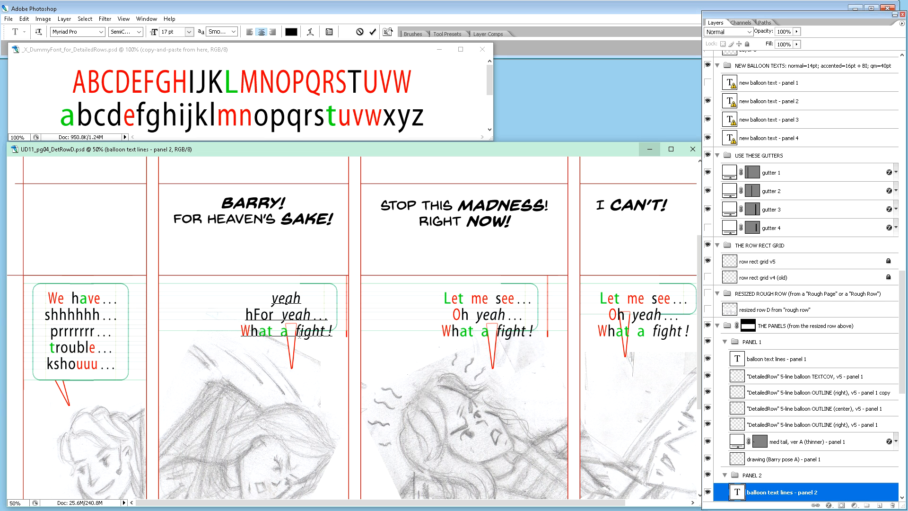
key("Delete")
type("heavean")
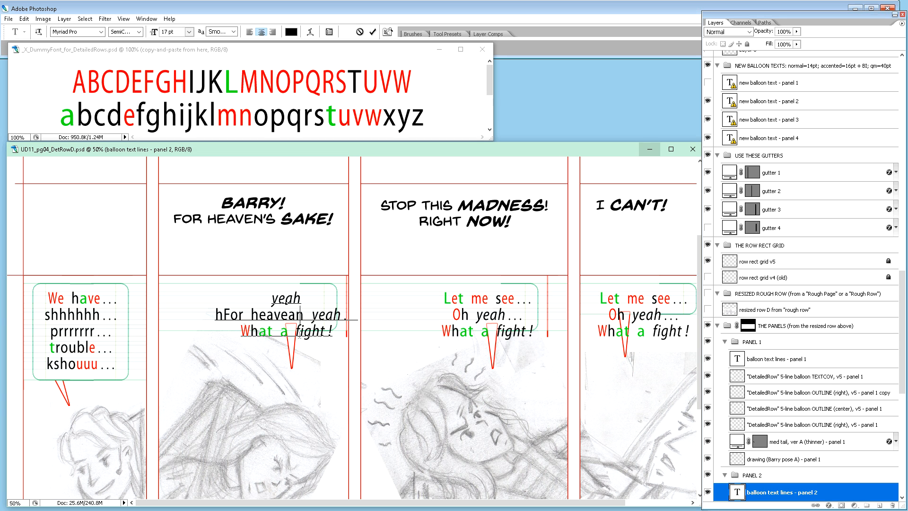
key("BackSpace")
key("BackSpace")
type("n")
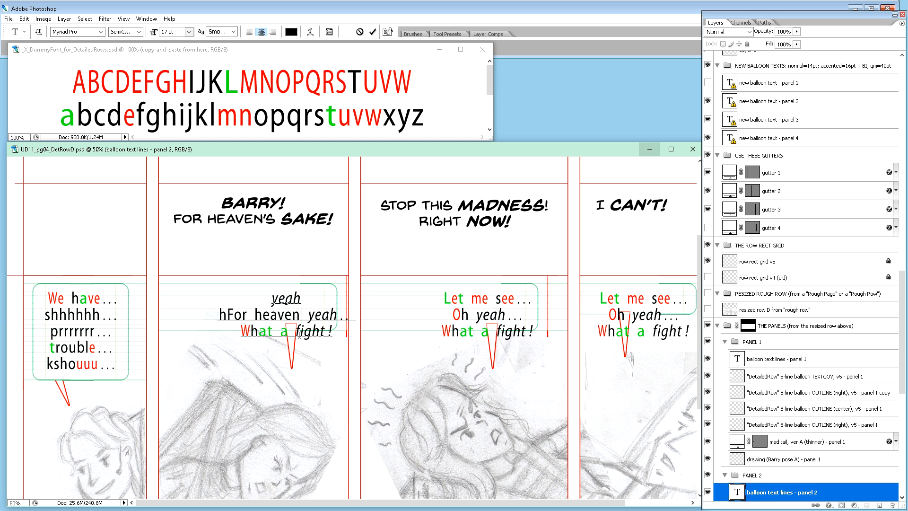
type("'s")
Step: Delete the stray "h" in front of "For heaven's" in panel 2's balloon text
key("Right")
key("Right")
key("Left")
key("Left")
key("Left")
key("Left")
key("Left")
key("Left")
key("Left")
key("Left")
key("Left")
key("Left")
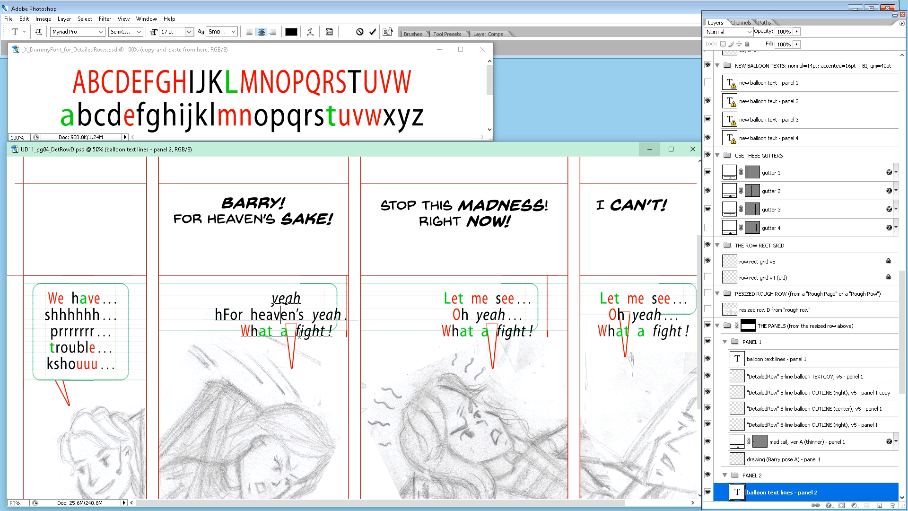
key("Left")
key("Right")
key("Left")
key("Left")
key("Left")
key("Left")
key("BackSpace")
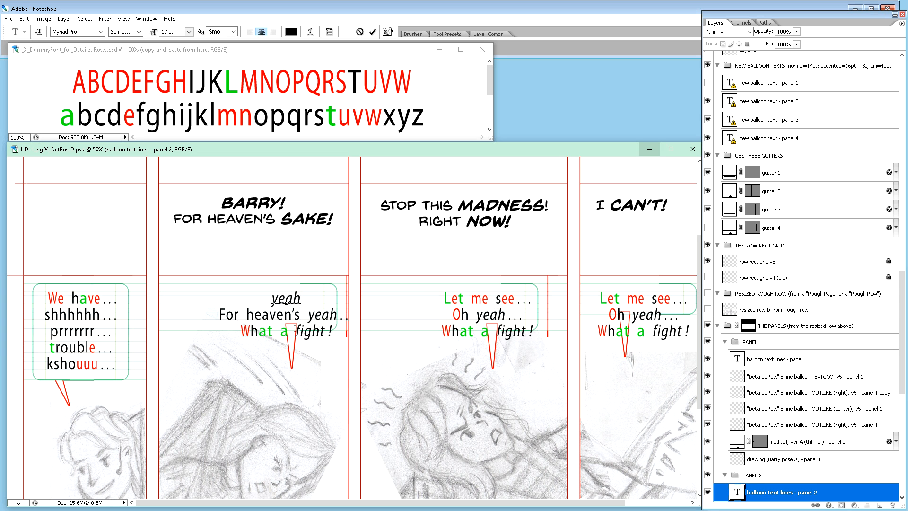
Step: Replace the italic "yeah..." after "For heaven's" and everything following it in panel 2's balloon text with italic "sake !"
left_click(317, 317)
type("sake ")
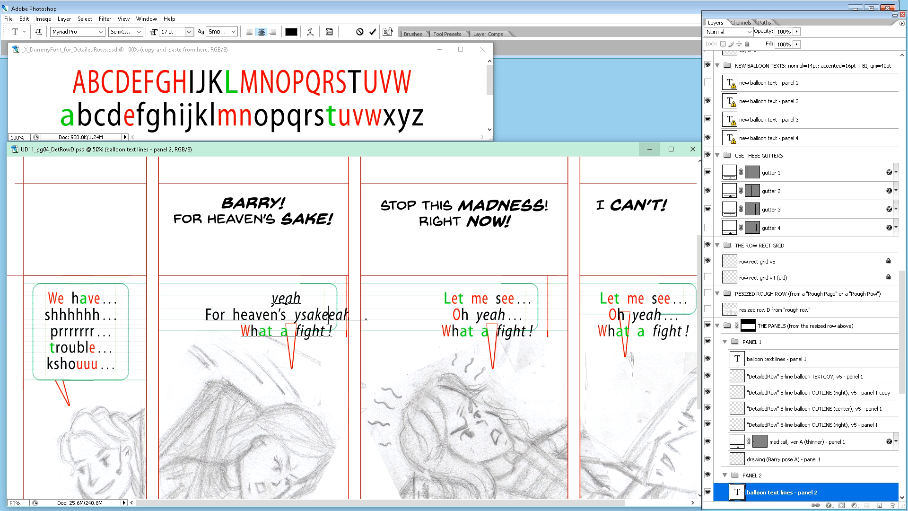
type("!")
key("Delete")
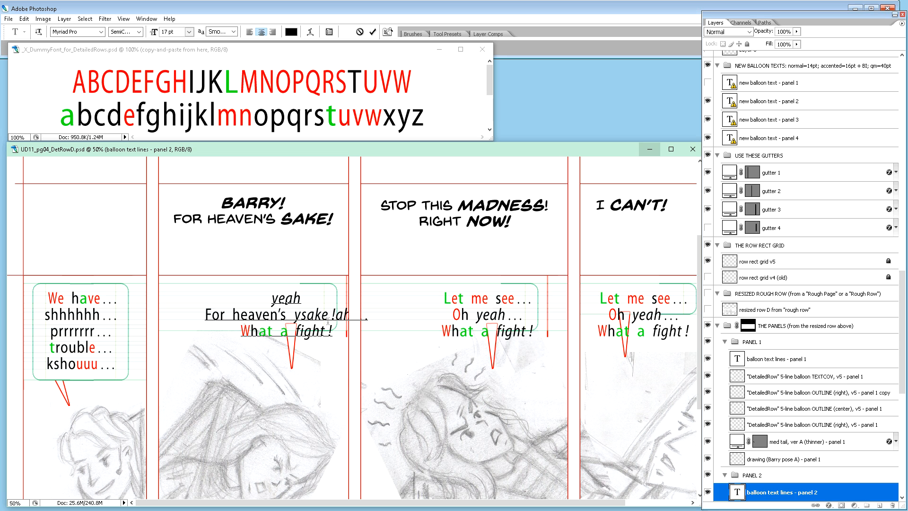
key("ctrl+shift+End")
key("Delete")
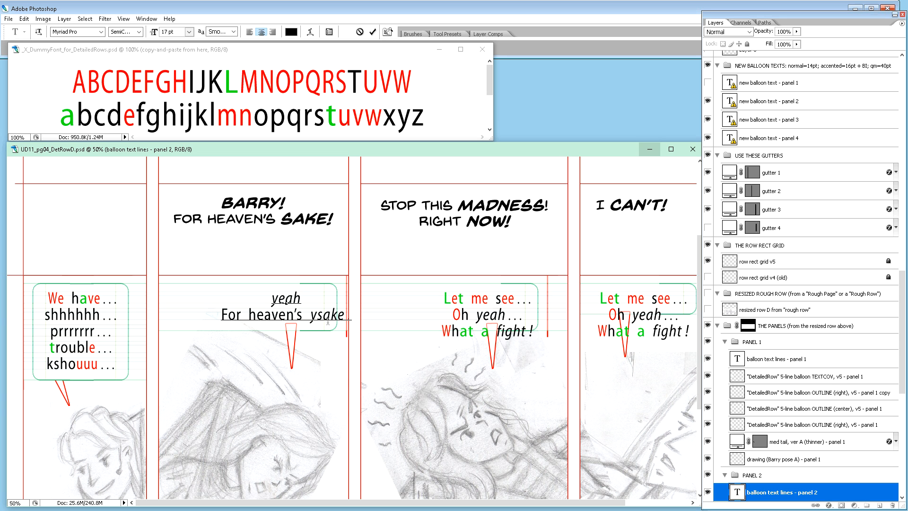
key("Left")
key("Left")
key("Left")
key("Left")
key("BackSpace")
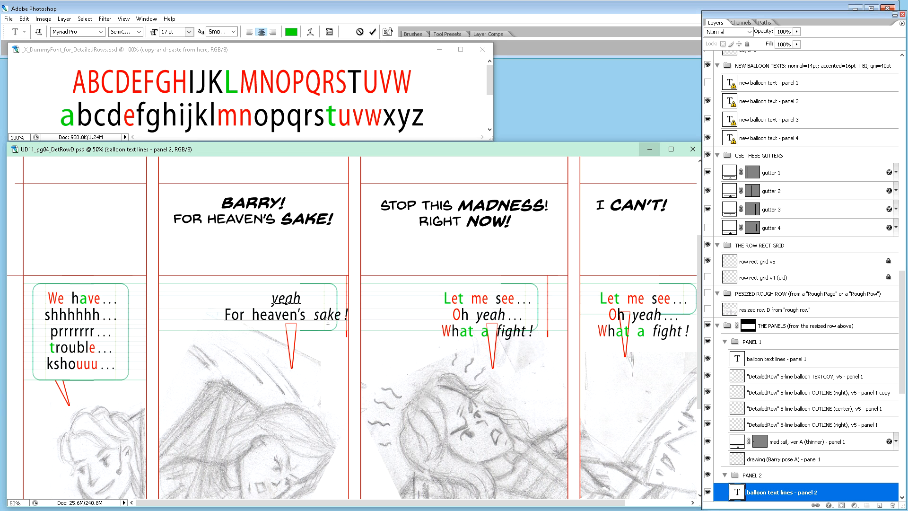
Step: Replace the italic "yeah" on the first line of panel 2's balloon text with italic "Barry !"
key("Left")
key("Left")
key("Left")
key("Left")
key("Left")
key("Left")
key("Left")
key("Left")
key("Left")
key("Left")
key("Left")
key("Left")
key("Left")
type("Barry")
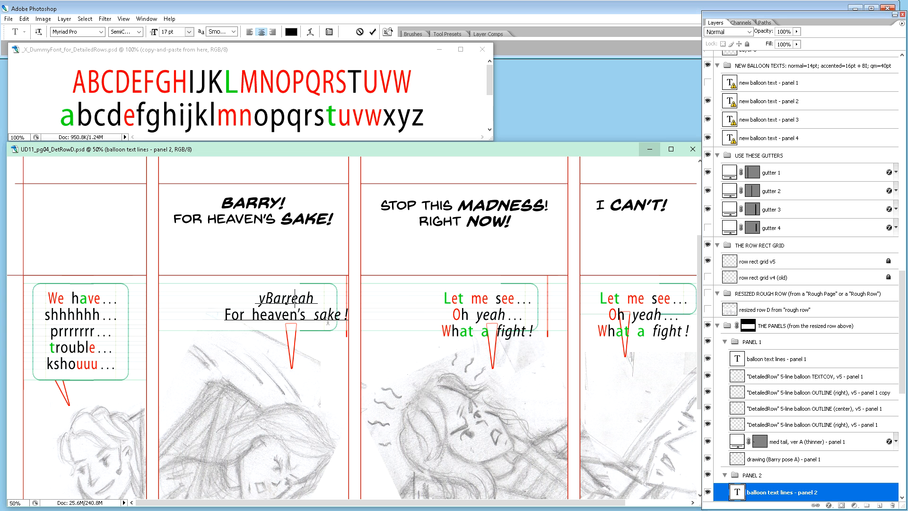
type(" !")
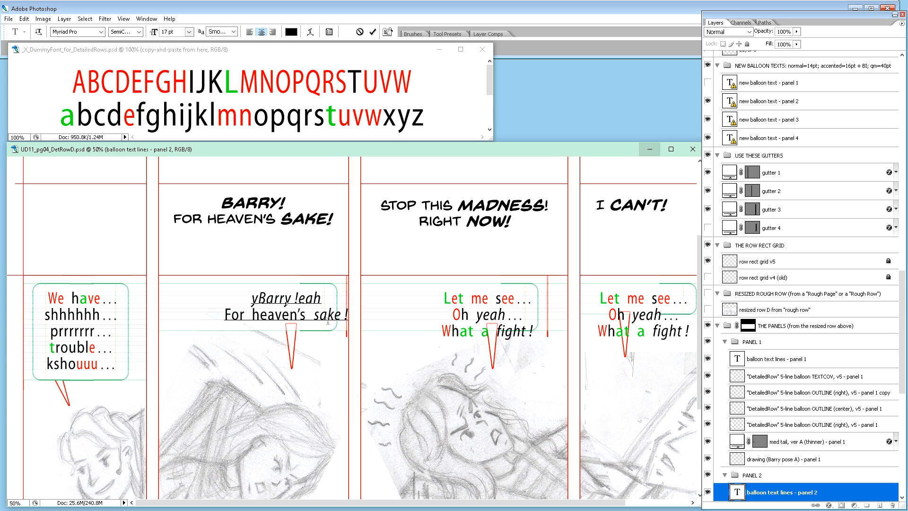
key("Delete")
key("Delete")
key("Delete")
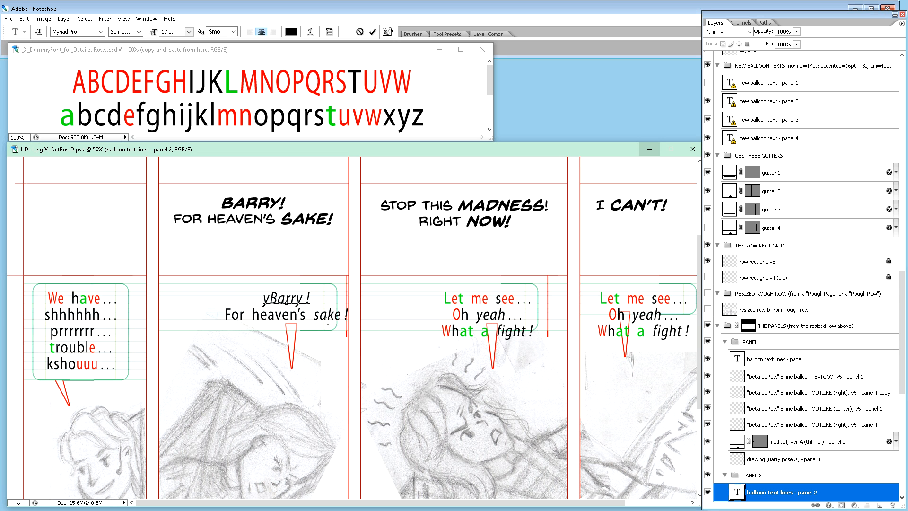
key("Left")
key("Left")
key("Left")
key("Left")
key("Left")
key("Left")
key("Left")
key("Delete")
Step: Try putting "sake !" on a third line of panel 2's balloon text, and rejoin it to "For heaven's" with a space
left_click(313, 313)
key("BackSpace")
key("Return")
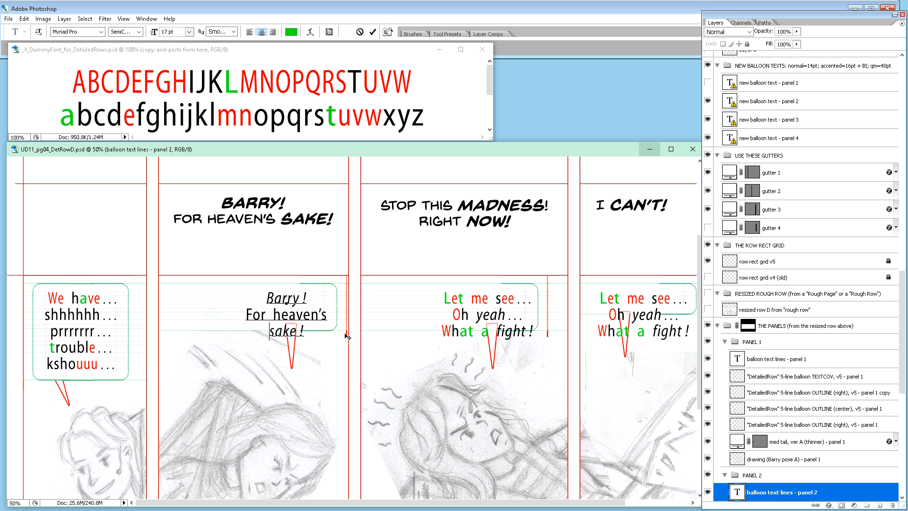
scroll(348, 336, "down", 4)
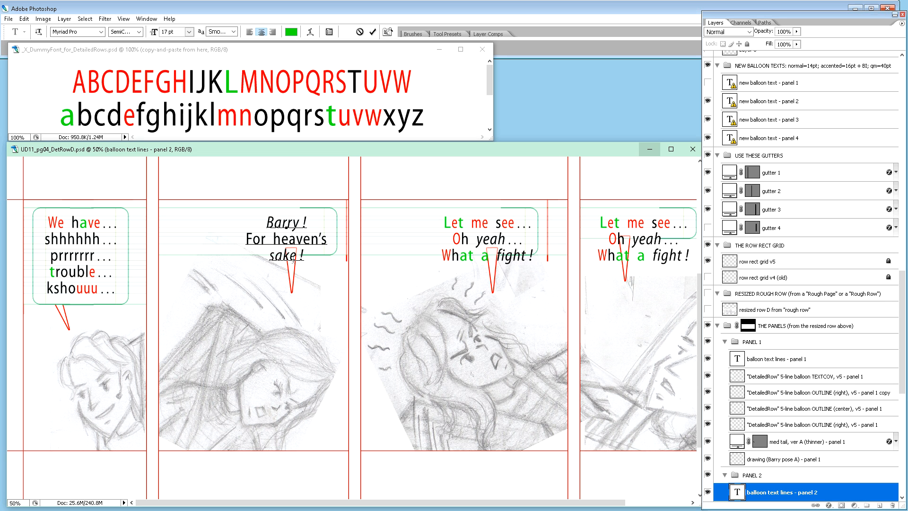
key("BackSpace")
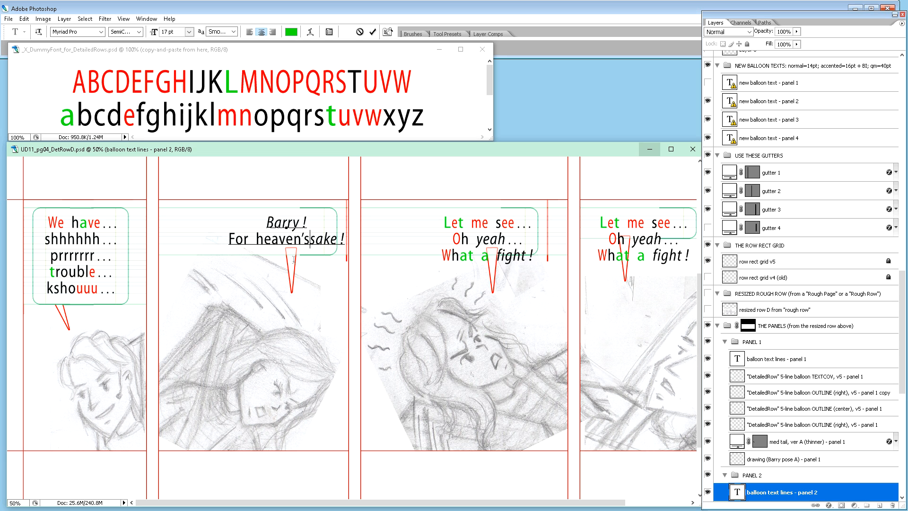
left_click_drag(252, 239, 249, 240)
left_click(251, 240)
key("Left")
key("shift+Right")
key("shift+Right")
left_click(308, 240)
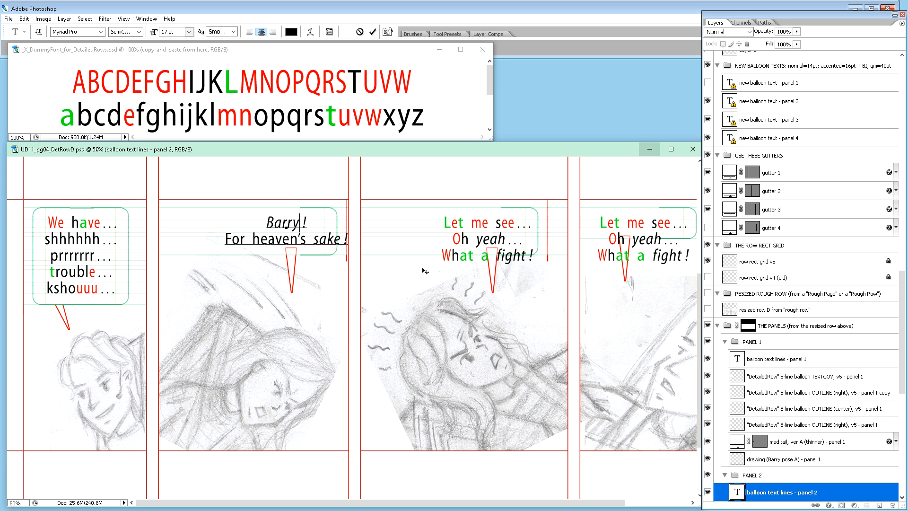
Step: Commit panel 2's balloon text and nudge its right 2-line balloon outline rightward until the red margin strip meets the panel's right border
key("ctrl")
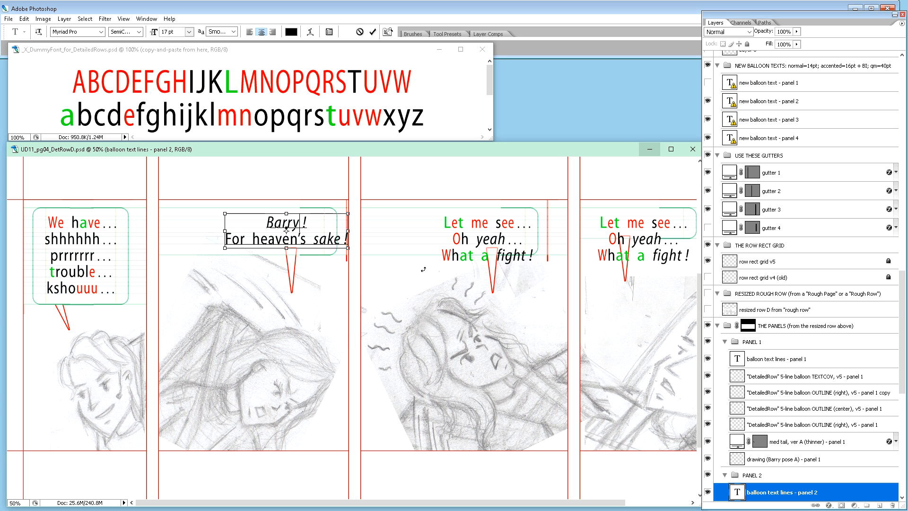
key("ctrl+Return")
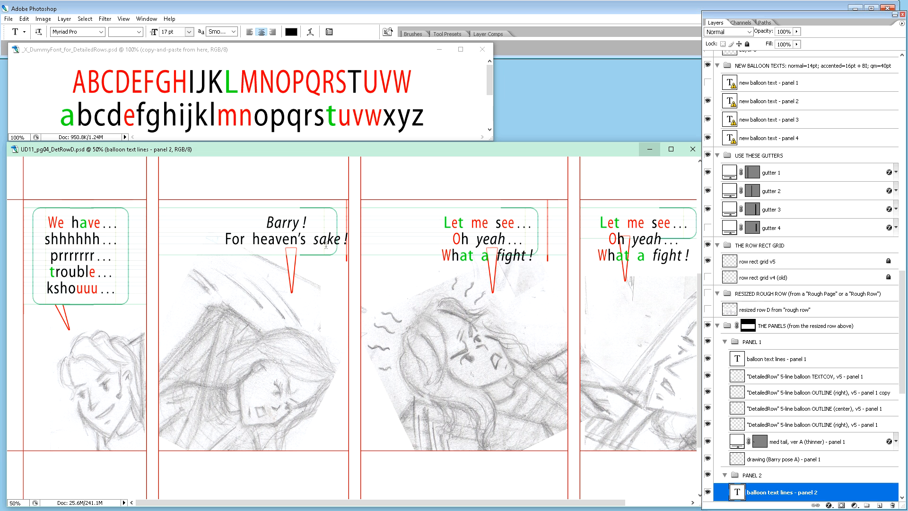
key("ctrl+plus")
key("ctrl+plus")
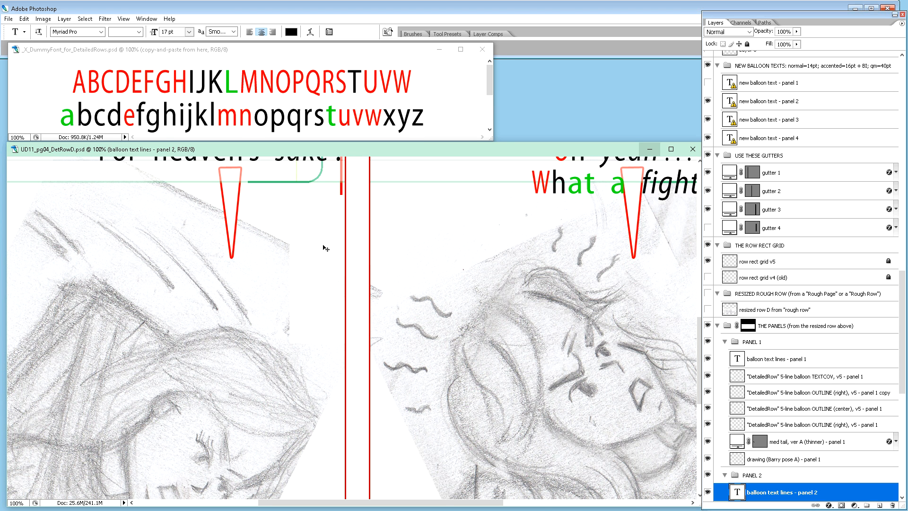
scroll(326, 249, "up", 6)
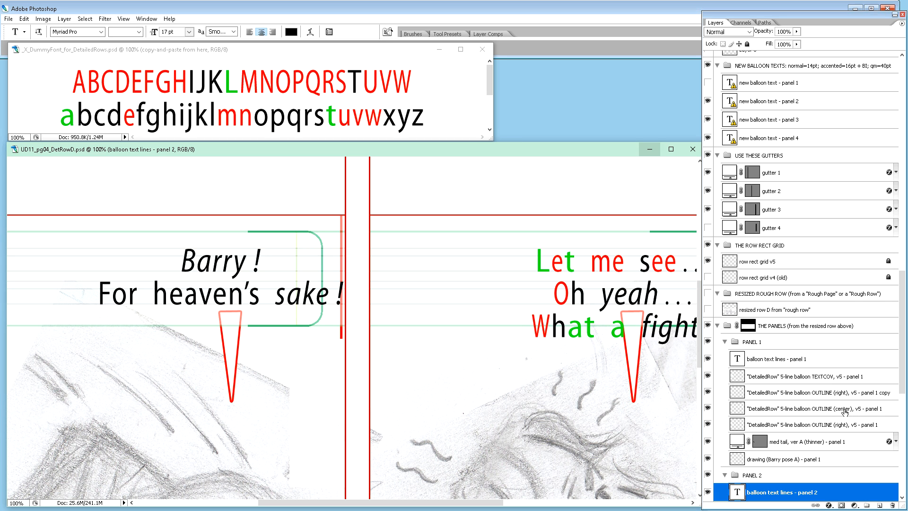
left_click(840, 423)
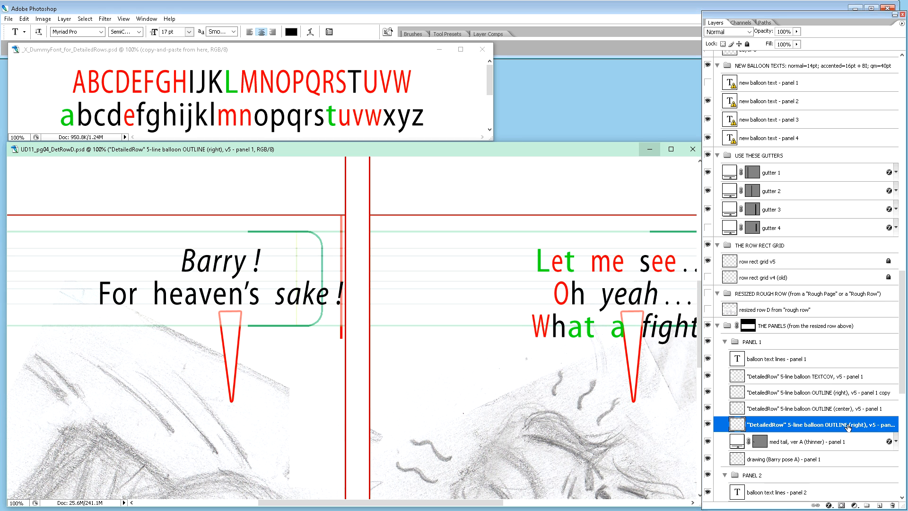
scroll(818, 397, "down", 5)
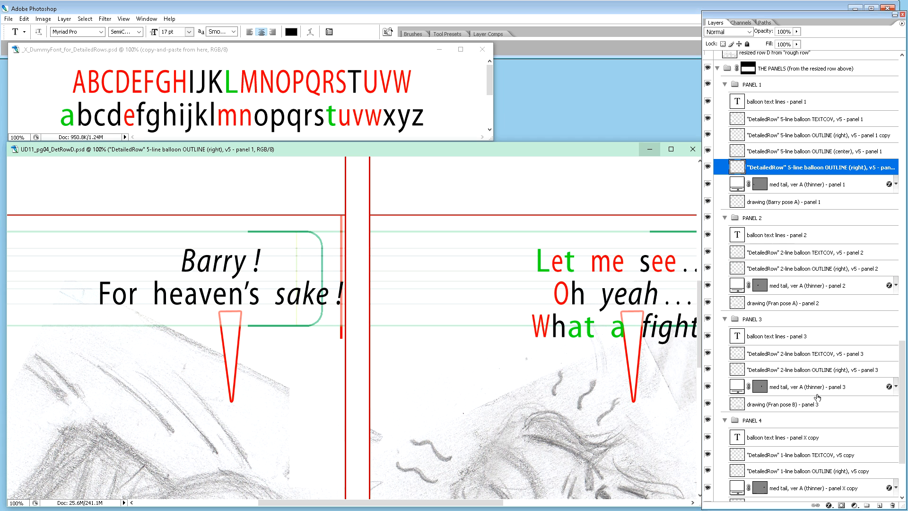
left_click(838, 274)
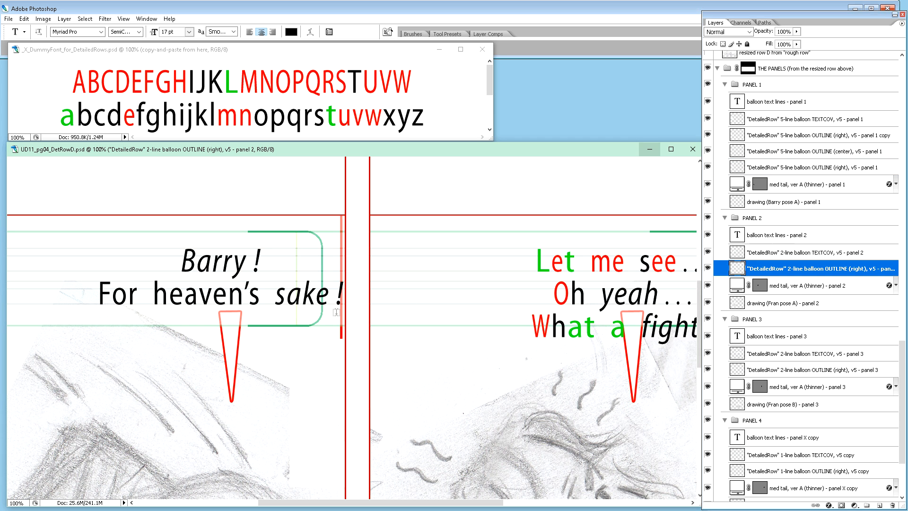
key("v")
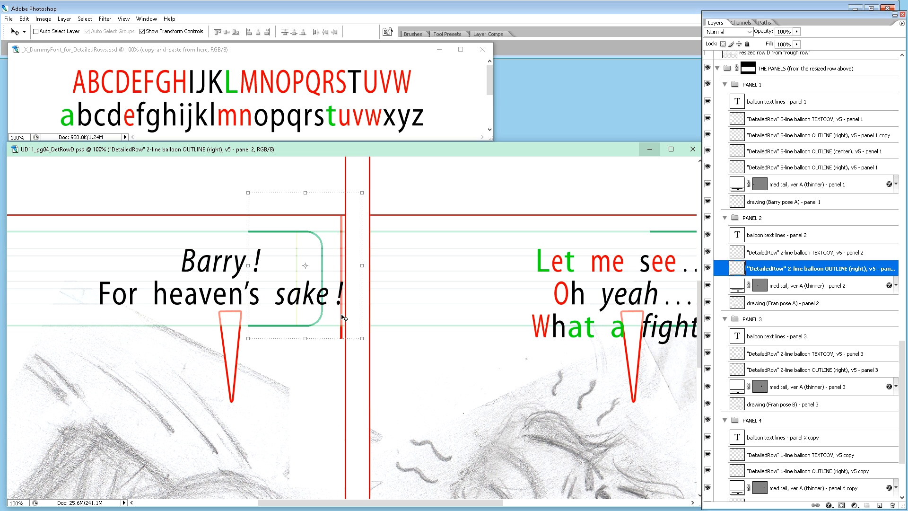
key("shift+Right")
key("shift+Left")
key("Right")
key("Right")
key("Right")
key("Right")
key("Right")
key("Right")
key("Right")
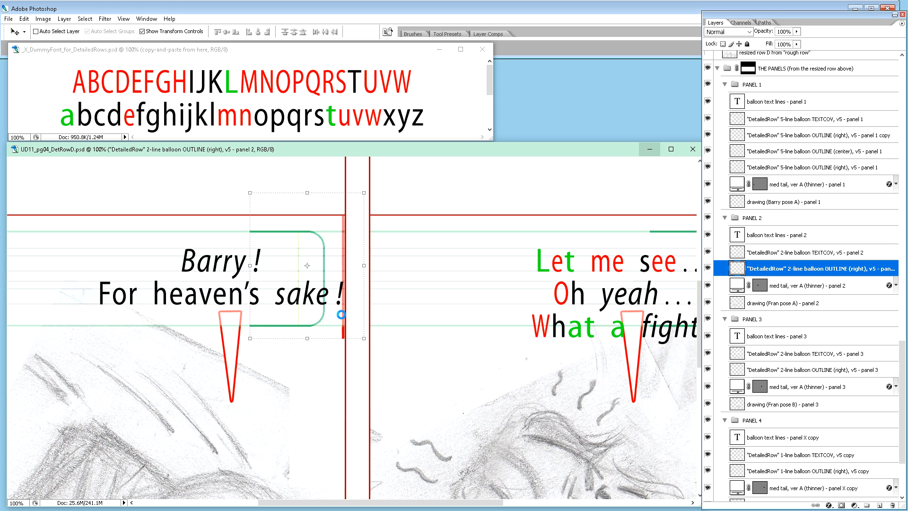
key("Right")
key("Right")
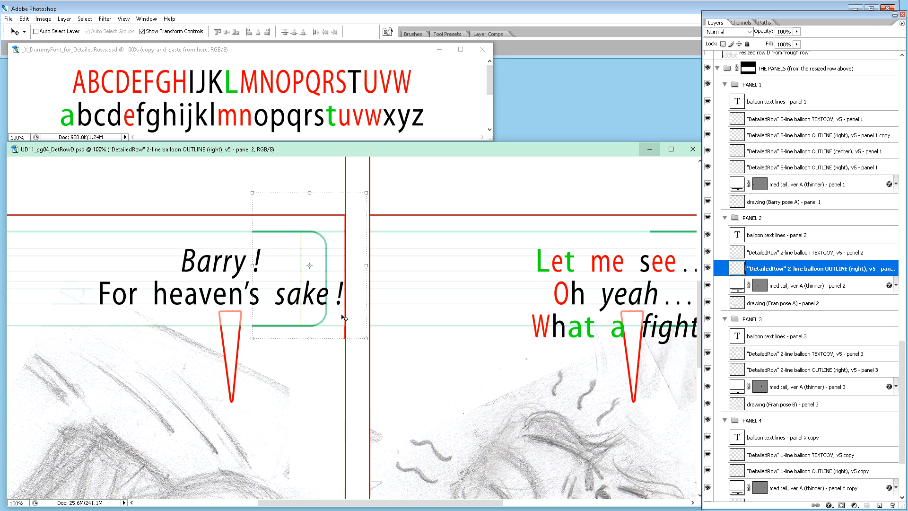
key("Left")
key("Right")
Step: Duplicate panel 2's right 2-line balloon outline layer and change "right" to "left" in the copy's name
left_click_drag(822, 272, 848, 265)
double_click(855, 271)
key("BackSpace")
type("left")
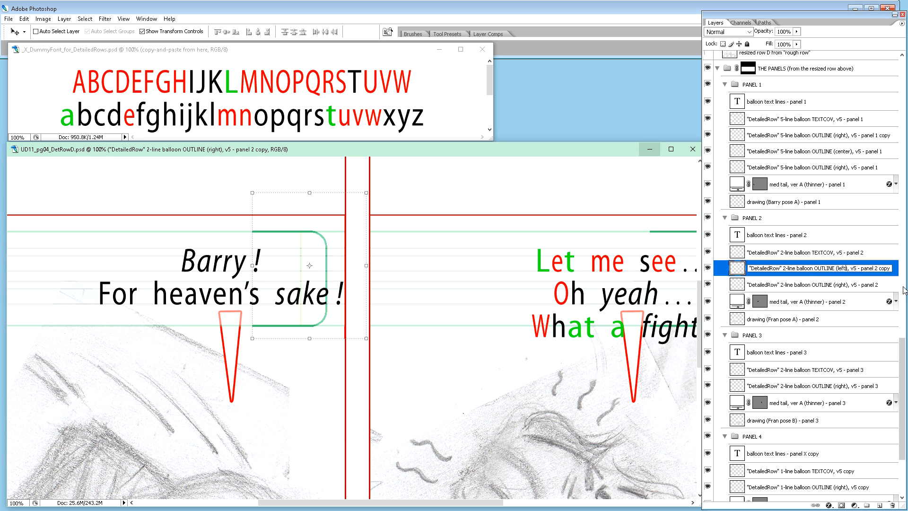
key("Return")
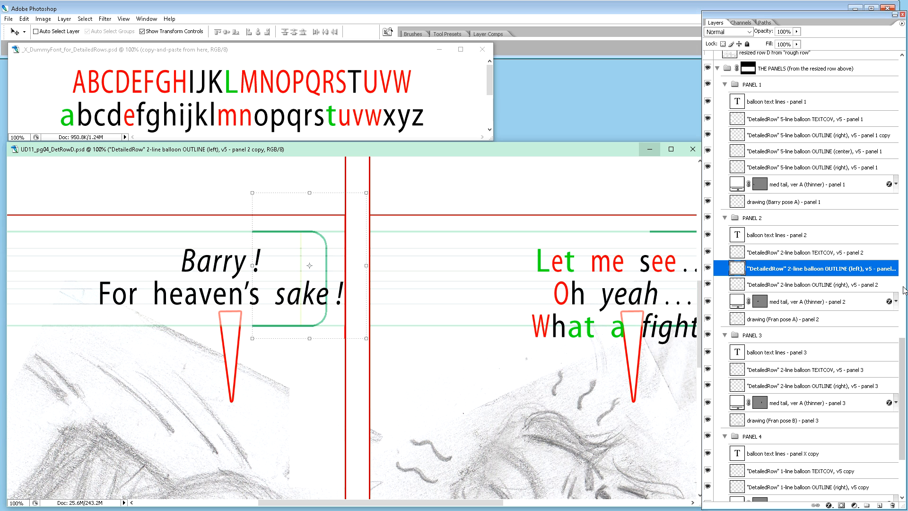
Step: Move the copied left outline leftward across panel 2 to the beginning of the balloon text
key("Left")
key("Left")
key("Left")
key("Left")
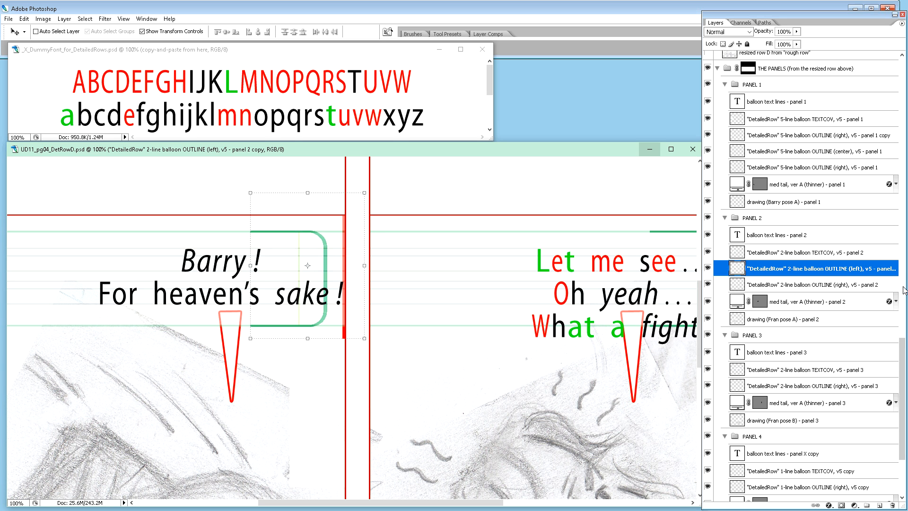
key("shift+Left")
key("shift+Left")
key("shift+Left")
key("shift+Left")
key("shift+Left")
key("shift+Left")
key("shift+Left")
key("shift+Left")
key("shift+Left")
key("shift+Left")
key("shift+Left")
key("shift+Left")
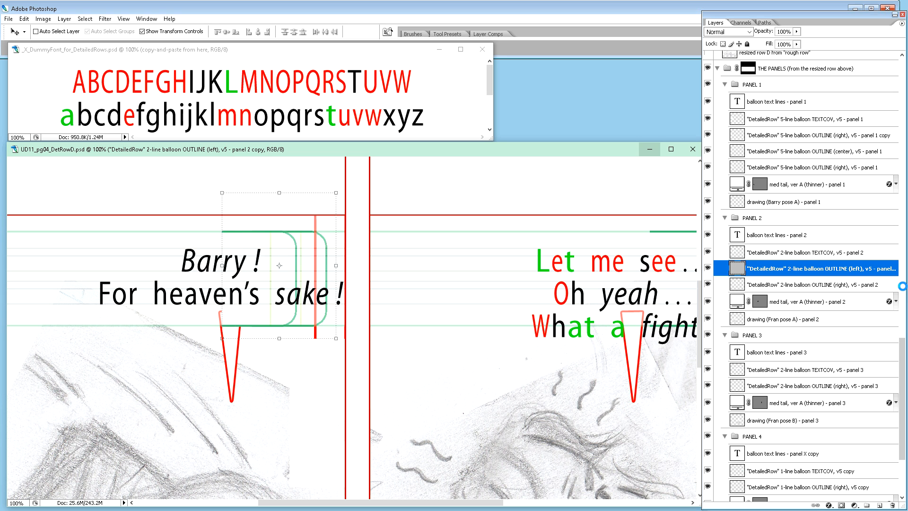
key("shift+Left")
key("shift+Left")
key("shift+Left")
key("shift+Left")
key("shift+Left")
key("shift+Left")
key("shift+Left")
key("shift+Left")
key("shift+Left")
key("shift+Left")
key("shift+Left")
key("shift+Left")
key("shift+Left")
key("shift+Left")
key("shift+Left")
key("shift+Left")
key("shift+Left")
key("shift+Left")
key("shift+Left")
key("shift+Left")
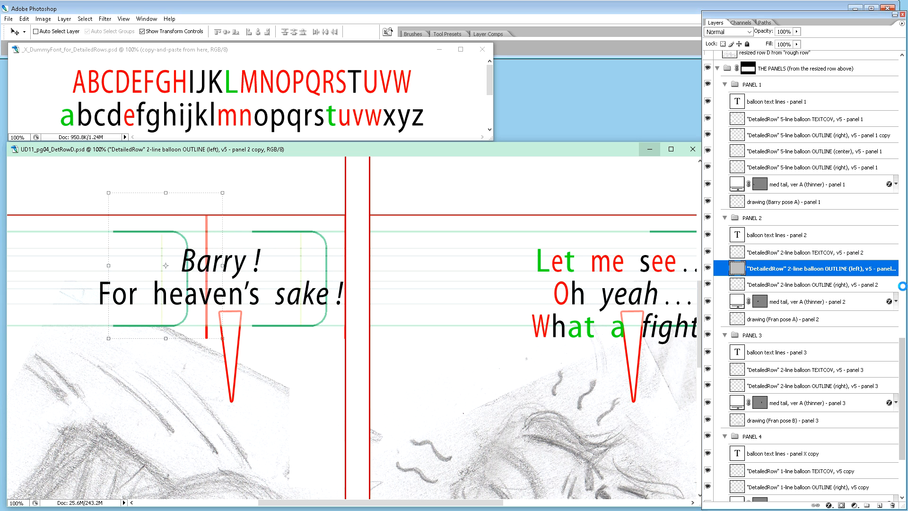
key("shift+Left")
key("shift+Left")
key("shift+Left")
key("shift+Left")
key("shift+Left")
key("shift+Left")
key("shift+Left")
key("shift+Left")
key("shift+Left")
key("shift+Left")
key("shift+Left")
key("shift+Left")
key("shift+Left")
key("shift+Left")
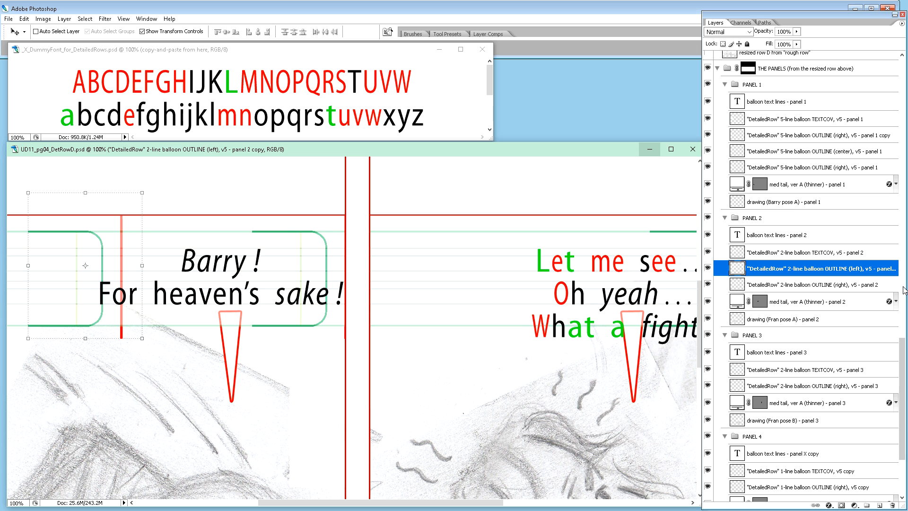
Step: Flip the left outline copy horizontally and adjust its position so its curved side encloses the start of "For heaven's"
key("ctrl+shift+h")
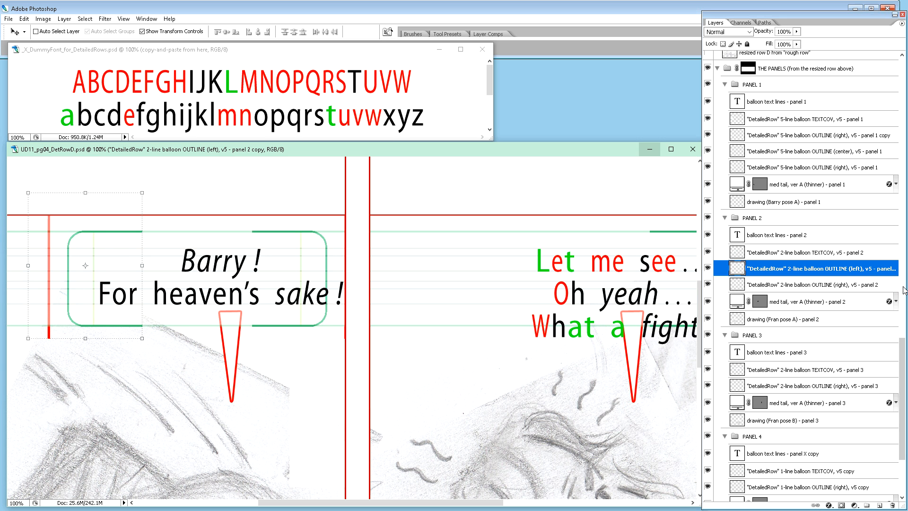
key("shift+Right")
key("shift+Right")
key("shift+Right")
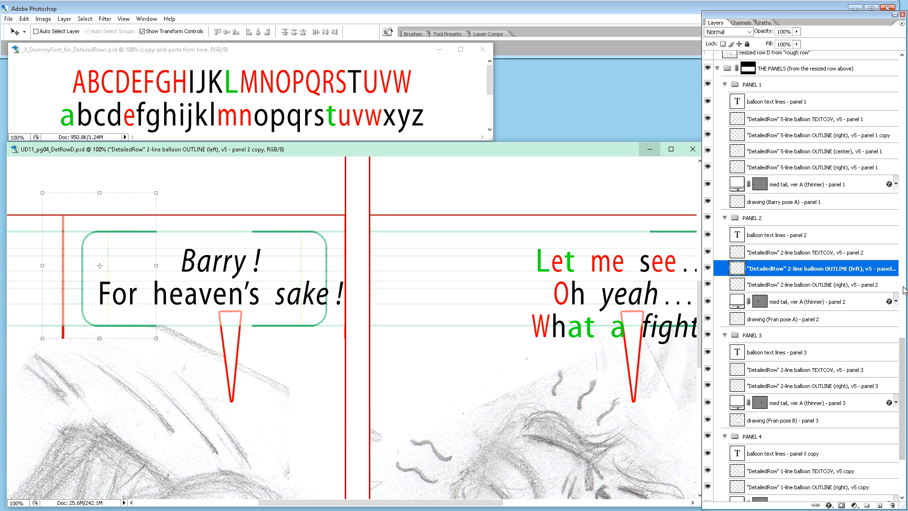
key("shift+Left")
key("shift+Left")
key("shift+Left")
key("shift+Left")
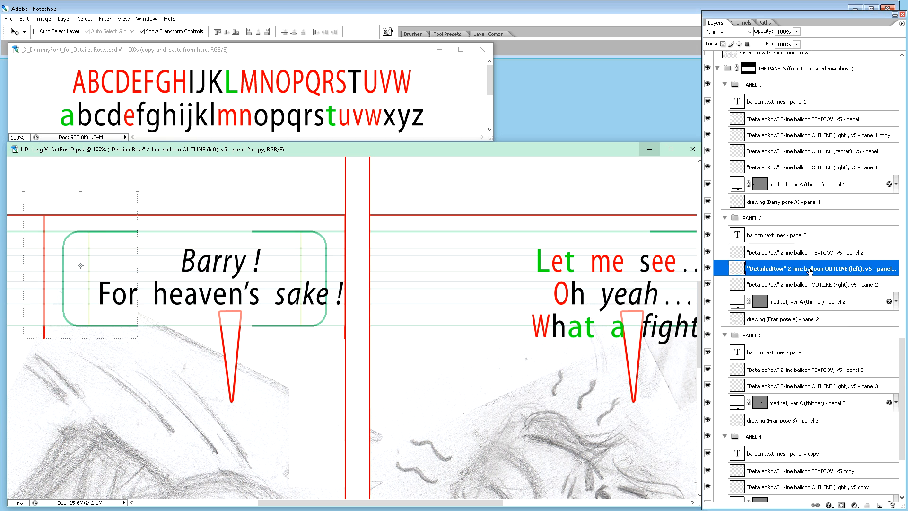
Step: Shift panel 2's balloon text leftward until "sake !" ends at the right outline's inner guide
left_click(793, 238)
key("shift+Left")
key("shift+Left")
key("shift+Left")
key("shift+Left")
key("shift+Left")
key("shift+Left")
key("shift+Left")
key("shift+Left")
key("shift+Left")
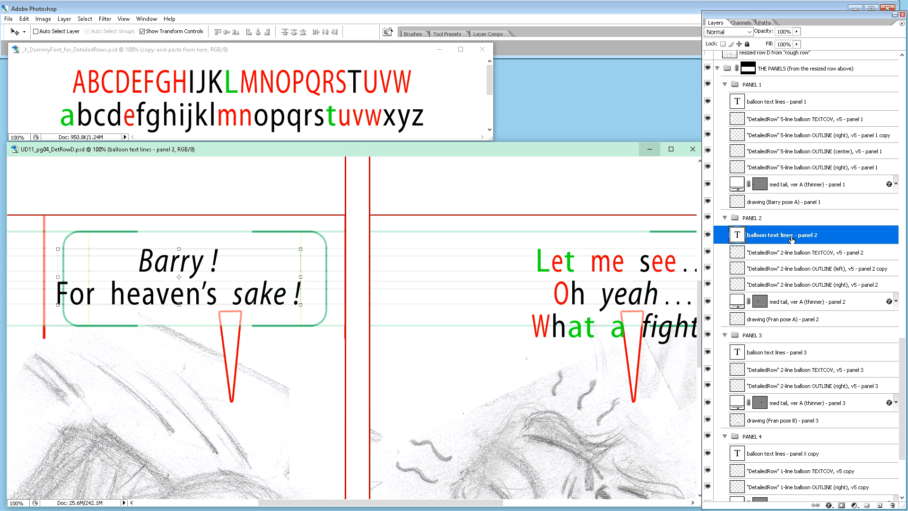
key("Right")
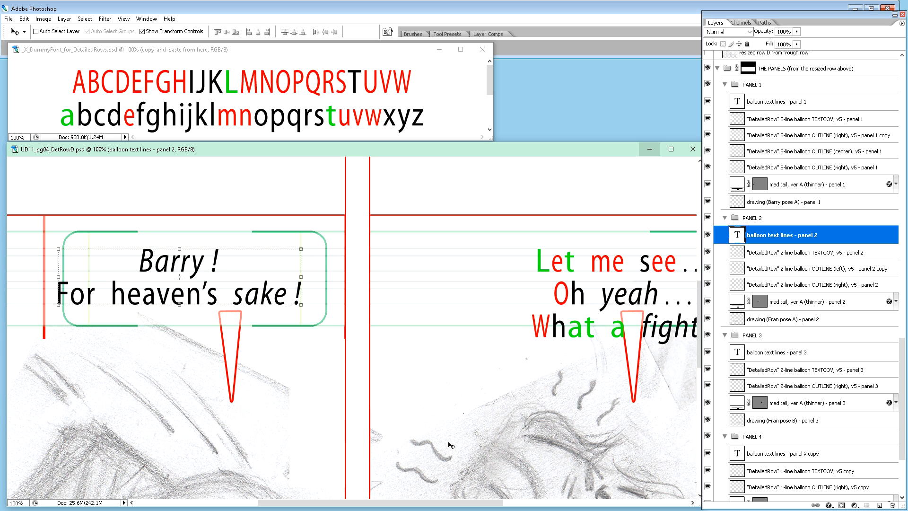
Step: Remove "copy" from the name of panel 2's 2-line balloon OUTLINE (left) layer
left_click_drag(466, 504, 414, 504)
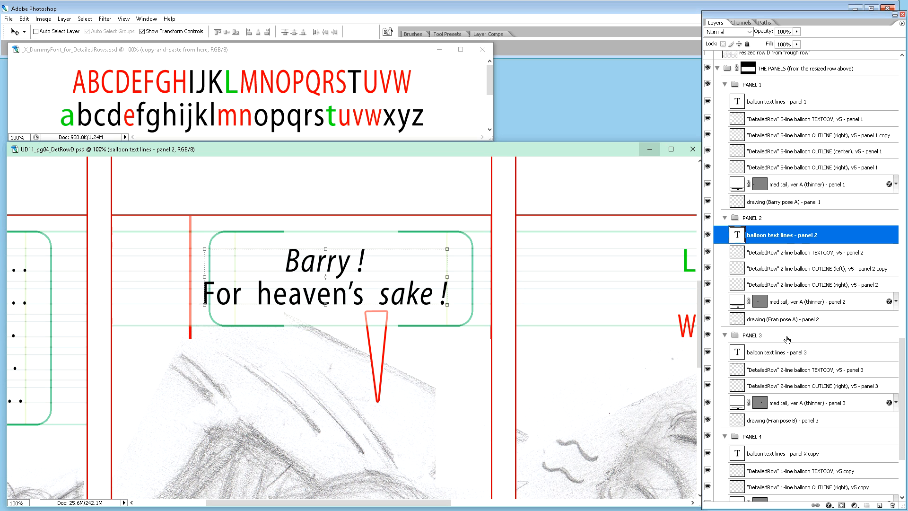
left_click(828, 269)
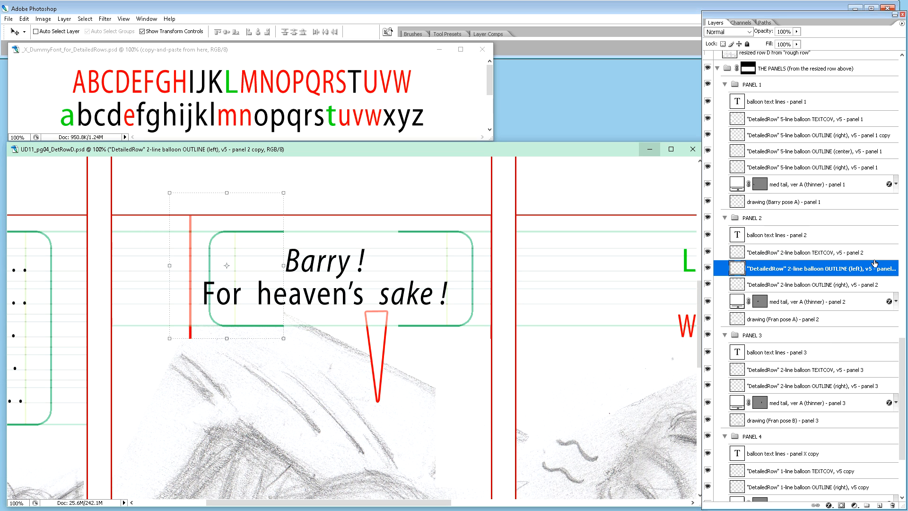
double_click(880, 275)
double_click(883, 268)
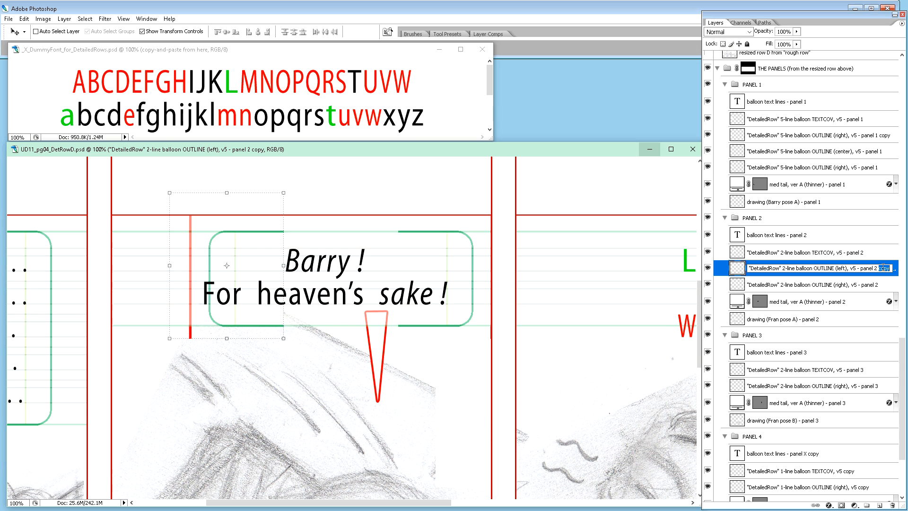
key("BackSpace")
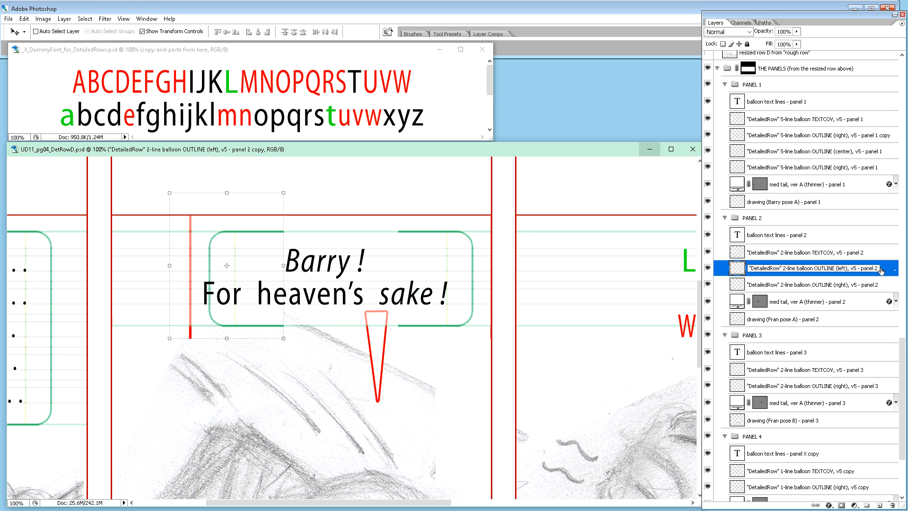
key("Return")
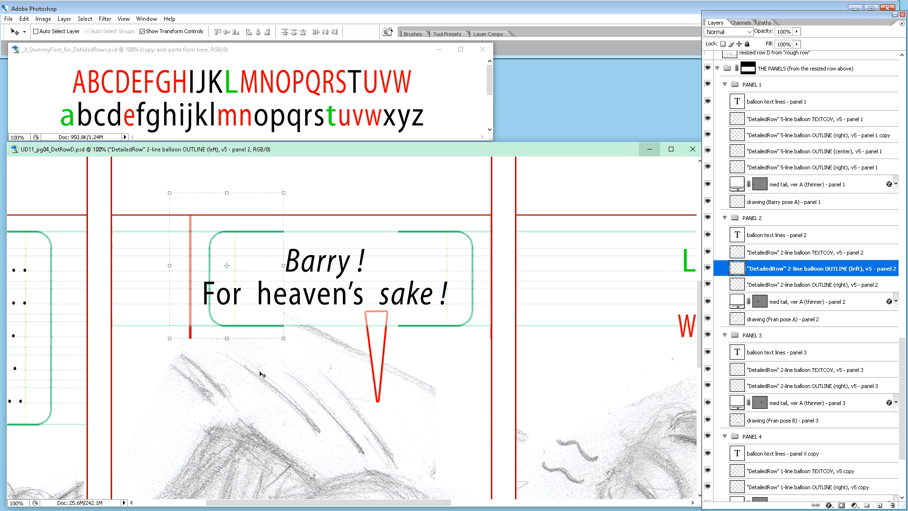
Step: Shift panel 2's left balloon outline leftward until its inner guide lines up with the start of "For heaven's"
key("shift+Left")
key("shift+Left")
key("shift+Left")
key("shift+Left")
key("shift+Left")
key("shift+Left")
key("shift+Left")
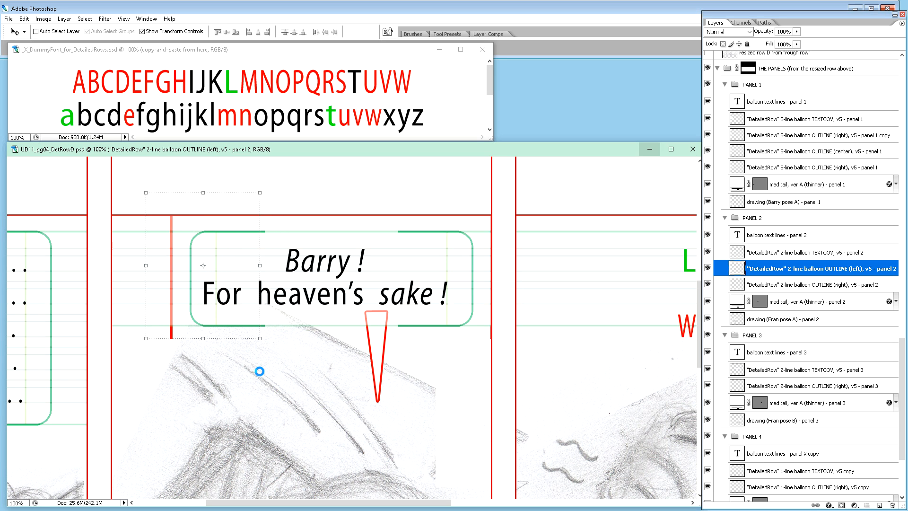
key("Right")
key("Right")
key("Right")
key("Right")
key("Right")
key("Right")
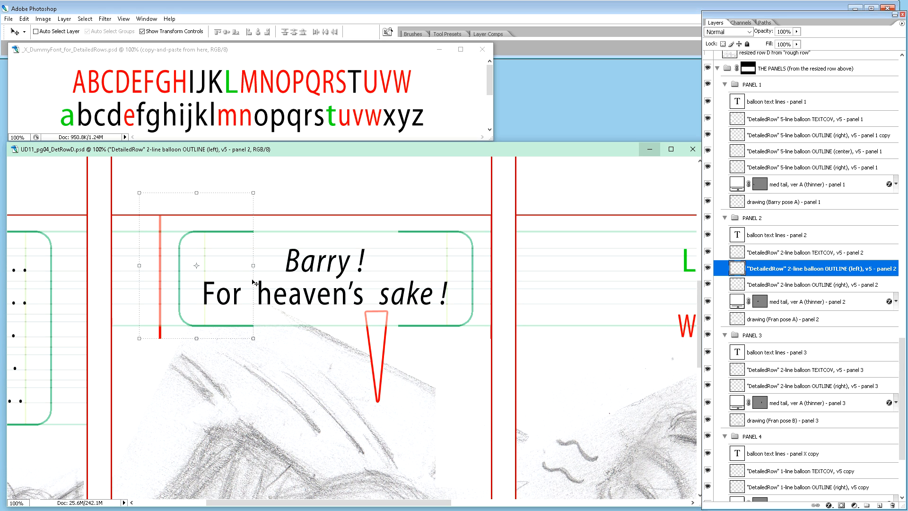
Step: Copy a narrow strip of the straight upper and lower edges of panel 2's right balloon outline onto a new layer
key("m")
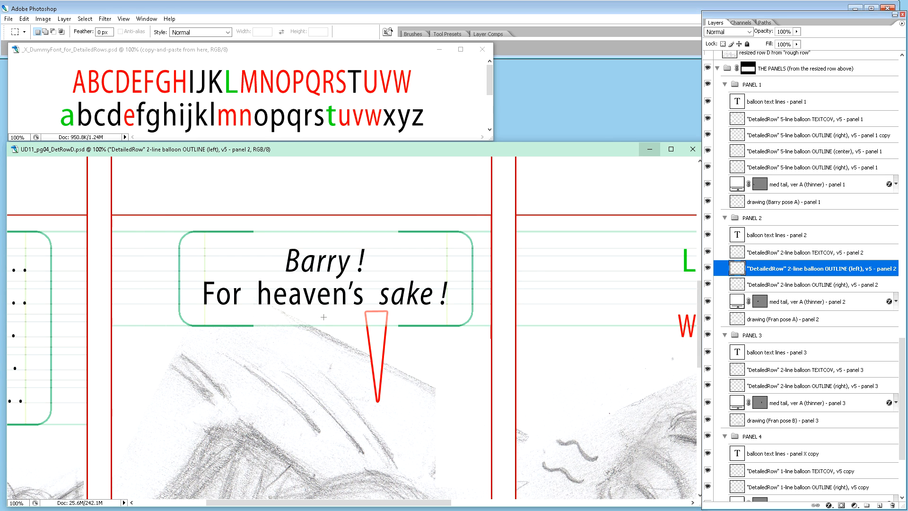
left_click(802, 283)
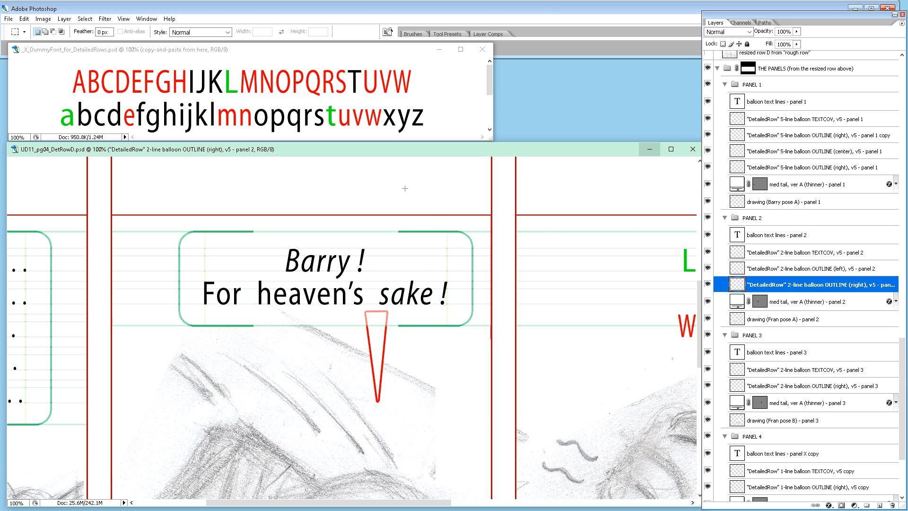
left_click_drag(405, 189, 441, 337)
key("ctrl+j")
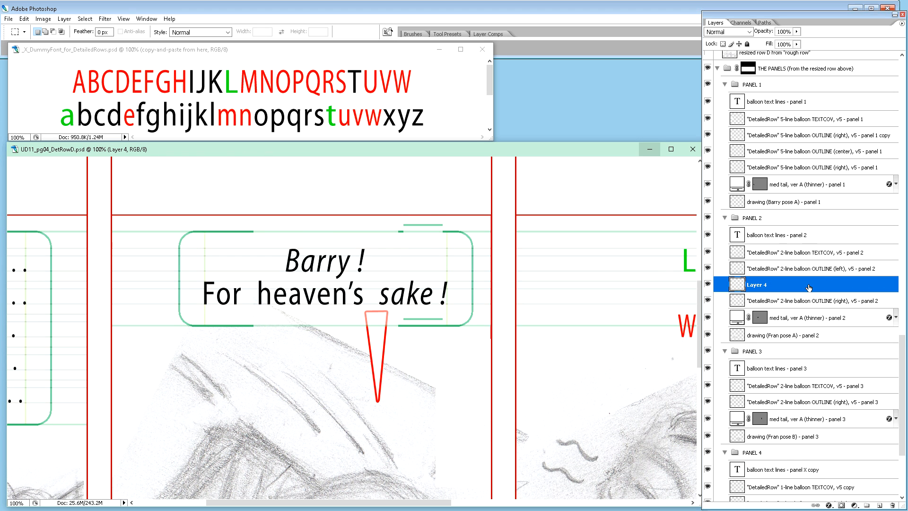
Step: Name the new strip layer ""DetailedRow" 2-line balloon OUTLINE (center), v5 - panel 2", reusing the right outline layer's name
left_click(796, 300)
double_click(795, 300)
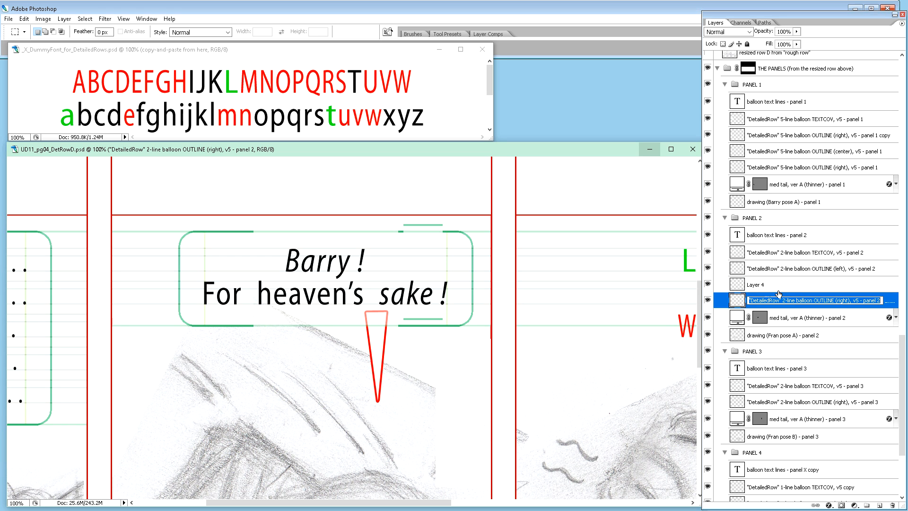
key("ctrl+c")
double_click(756, 285)
key("ctrl+v")
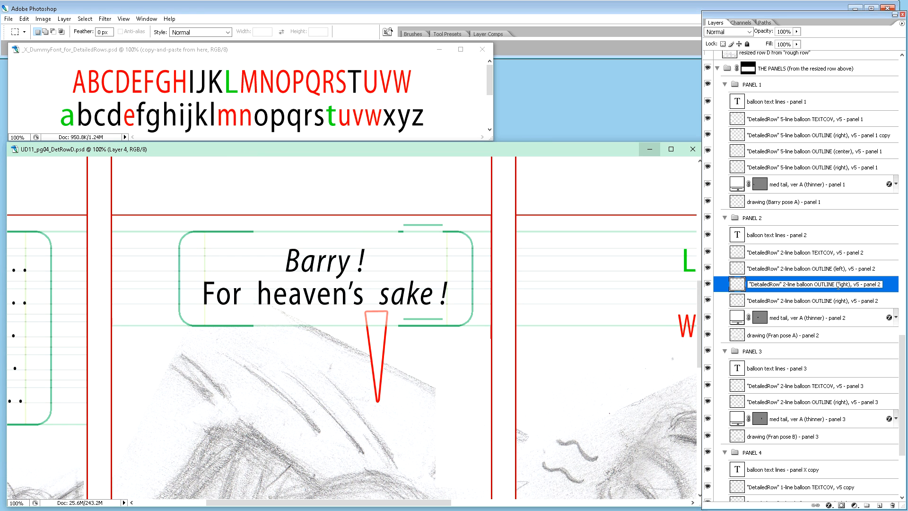
double_click(841, 284)
type("center")
key("Return")
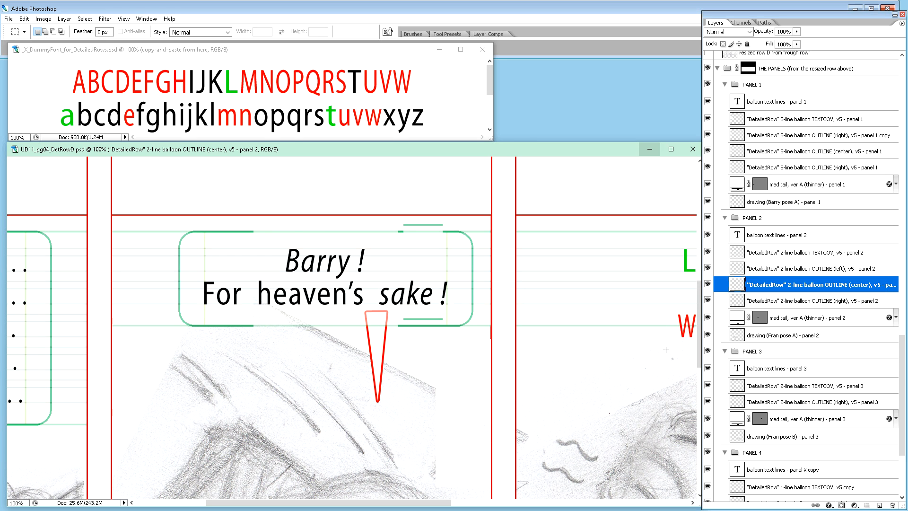
Step: Move panel 2's center outline strip down until its two lines align exactly with the right outline's straight edges
key("v")
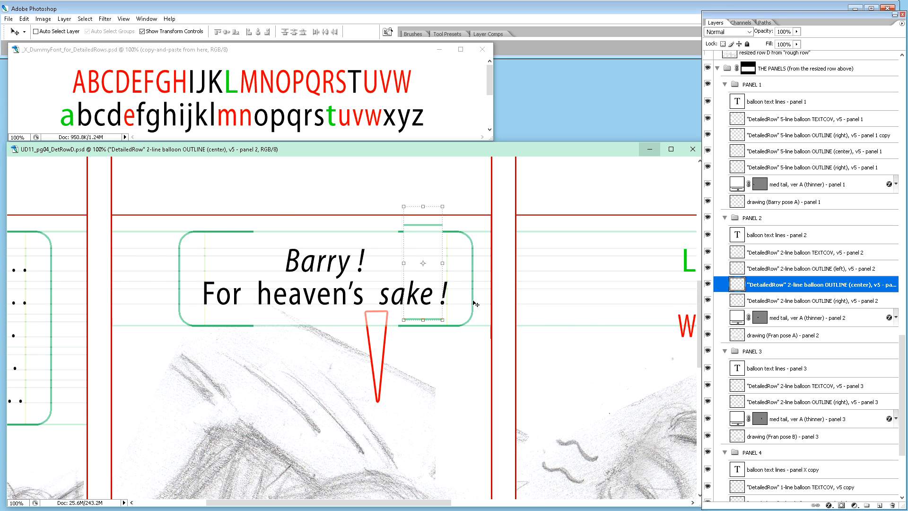
key("ctrl+plus")
key("ctrl+plus")
scroll(513, 267, "up", 3)
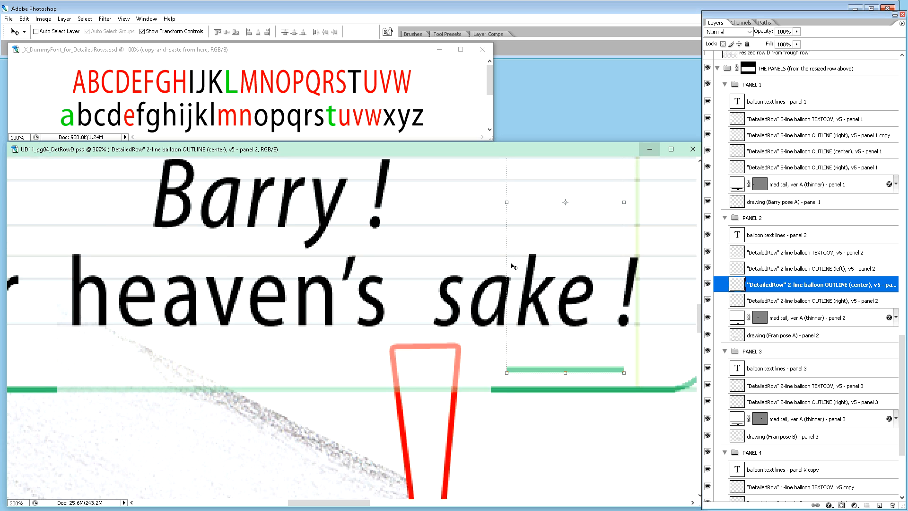
scroll(513, 267, "up", 3)
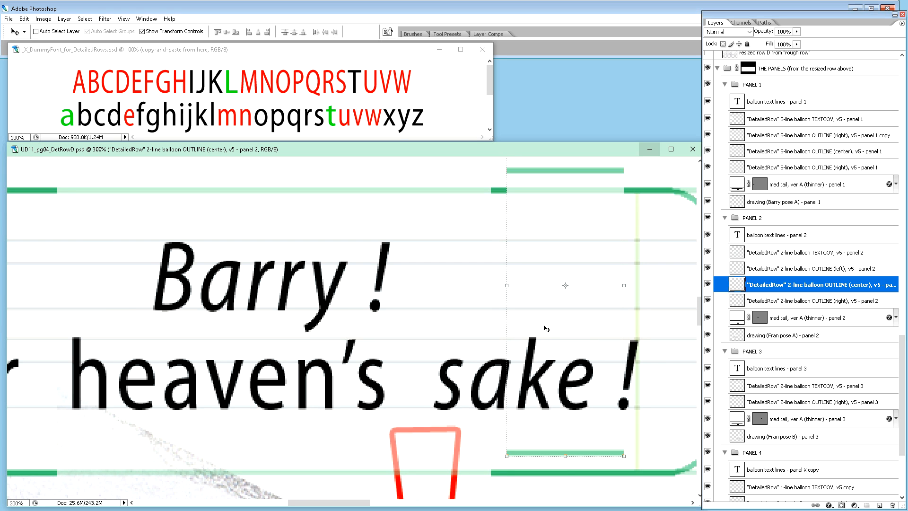
key("shift+Down")
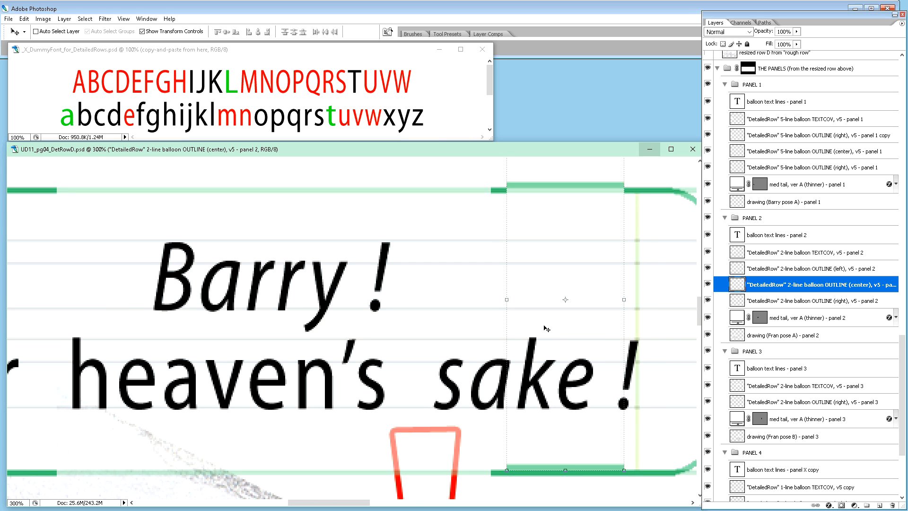
key("Down")
key("Down")
key("Down")
key("Down")
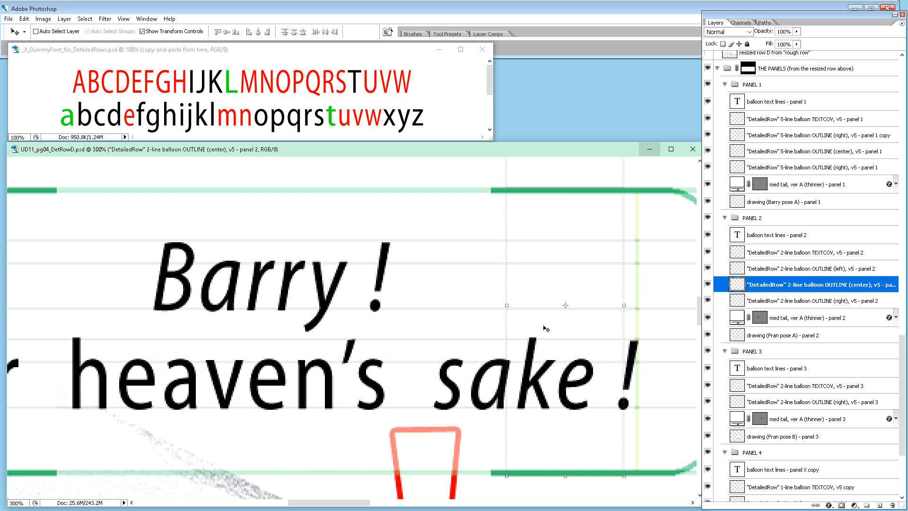
Step: Shift the center outline strip leftward and stretch its width to about 382% so it joins the left and right balloon outlines
key("shift+Left")
key("shift+Left")
key("shift+Left")
key("shift+Left")
key("shift+Left")
key("shift+Left")
key("shift+Left")
key("shift+Left")
key("shift+Left")
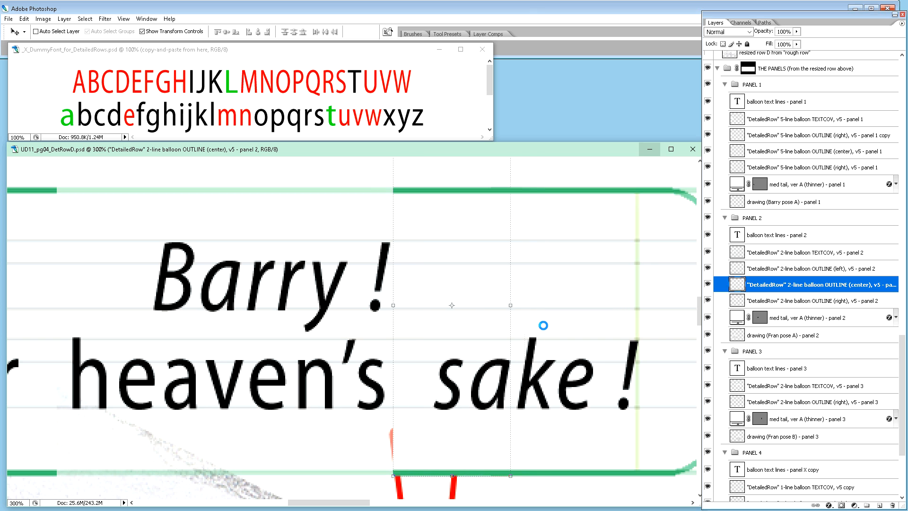
key("shift+Left")
key("shift+Right")
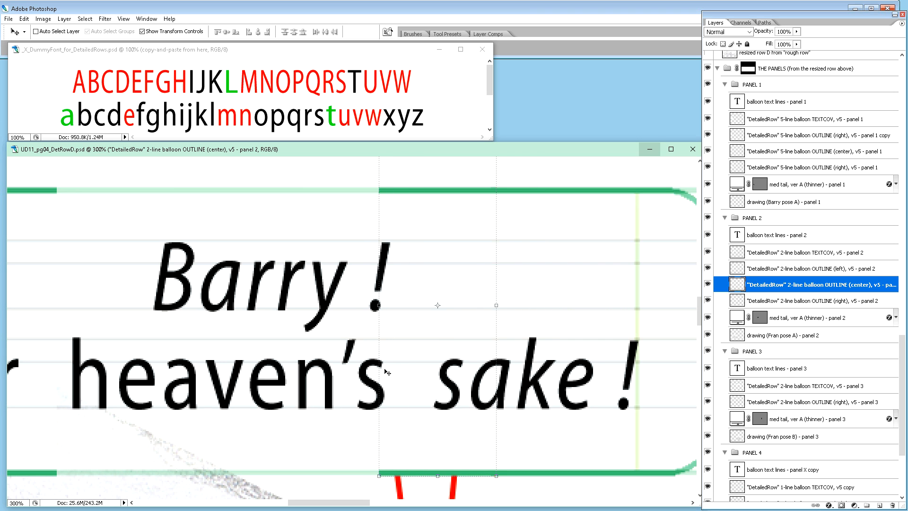
left_click(379, 308)
left_click_drag(379, 307, 48, 310)
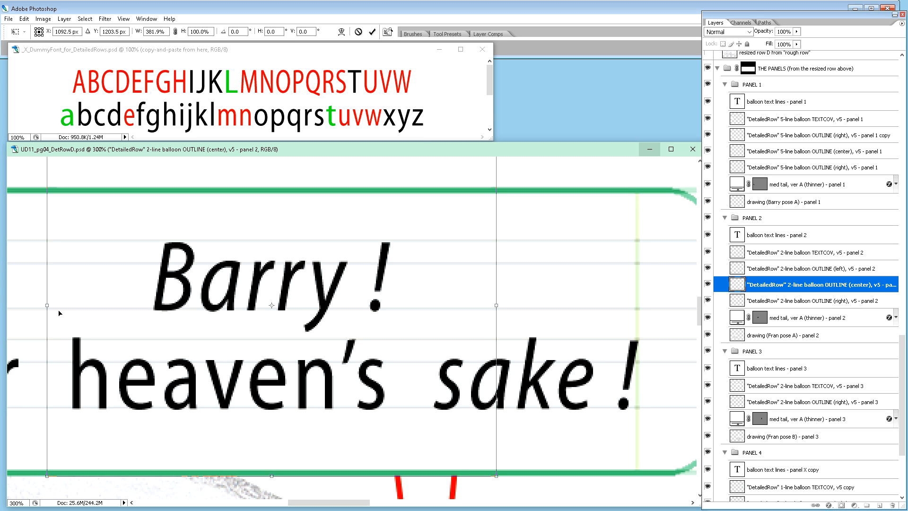
key("Return")
key("ctrl+minus")
key("ctrl+minus")
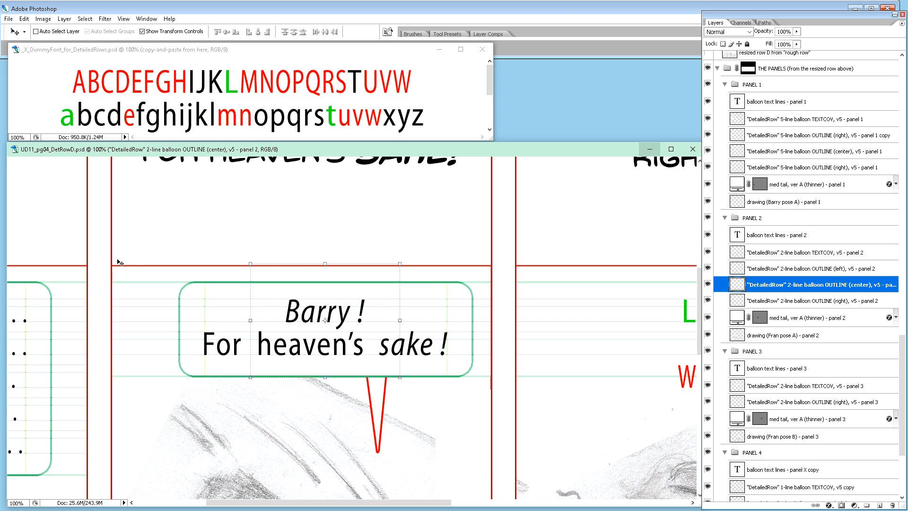
scroll(195, 266, "down", 2)
scroll(195, 265, "down", 1)
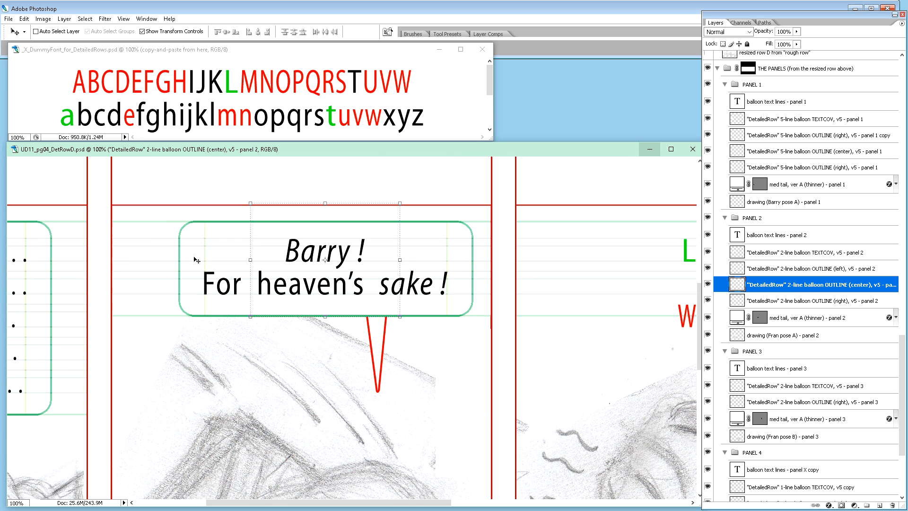
Step: Move panel 2's balloon tail rightward until it sits beneath the word "sake"
key("ctrl+minus")
key("ctrl+minus")
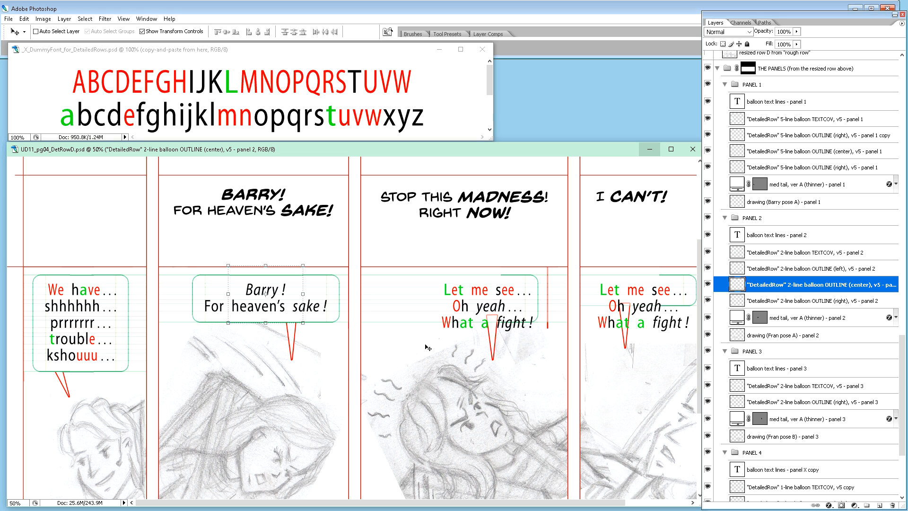
left_click(807, 321)
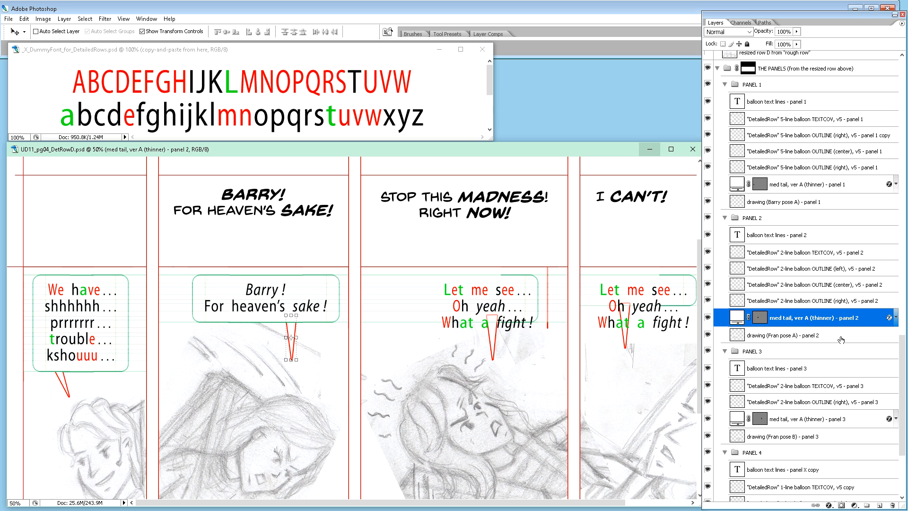
key("shift+Right")
key("shift+Right")
key("shift+Right")
key("shift+Right")
key("shift+Right")
key("shift+Left")
key("shift+Left")
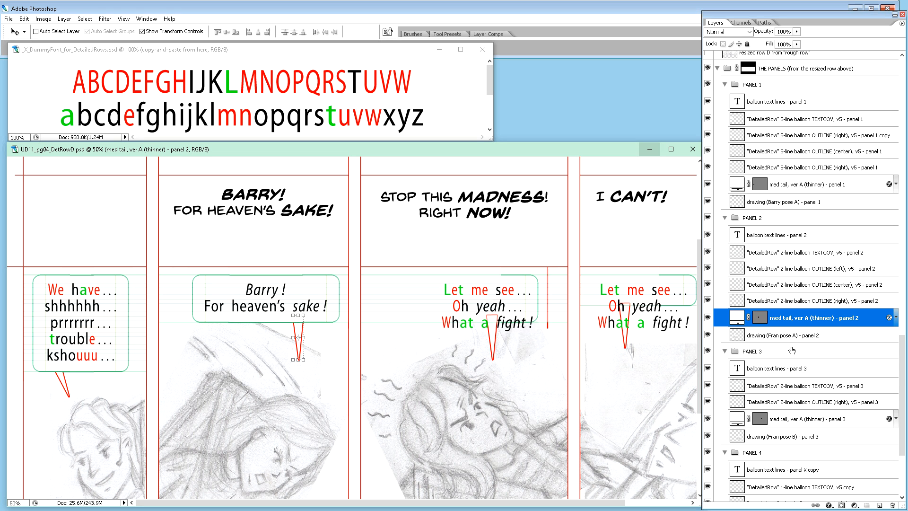
key("shift+Right")
key("shift+Right")
key("shift+Right")
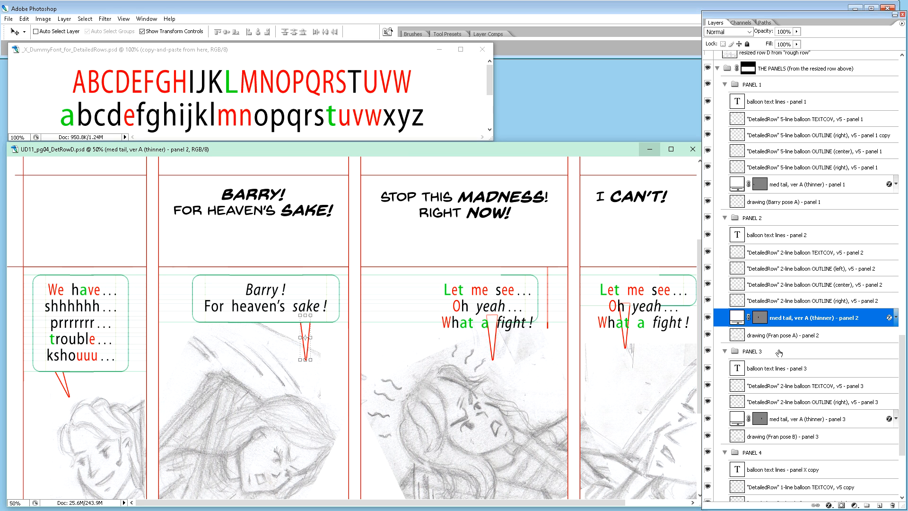
Step: Rotate panel 2's balloon tail 14.8° so its tip angles down to the left, and nudge it slightly leftward
left_click(316, 357)
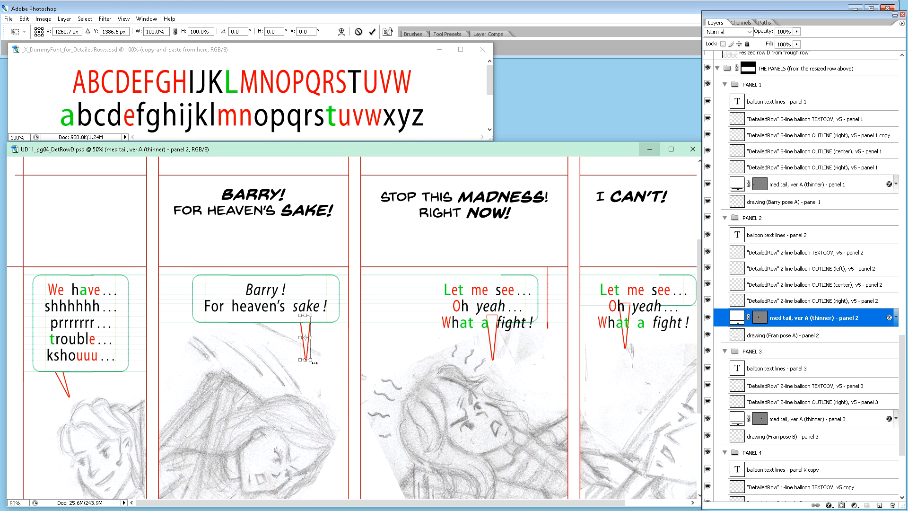
left_click_drag(315, 366, 314, 371)
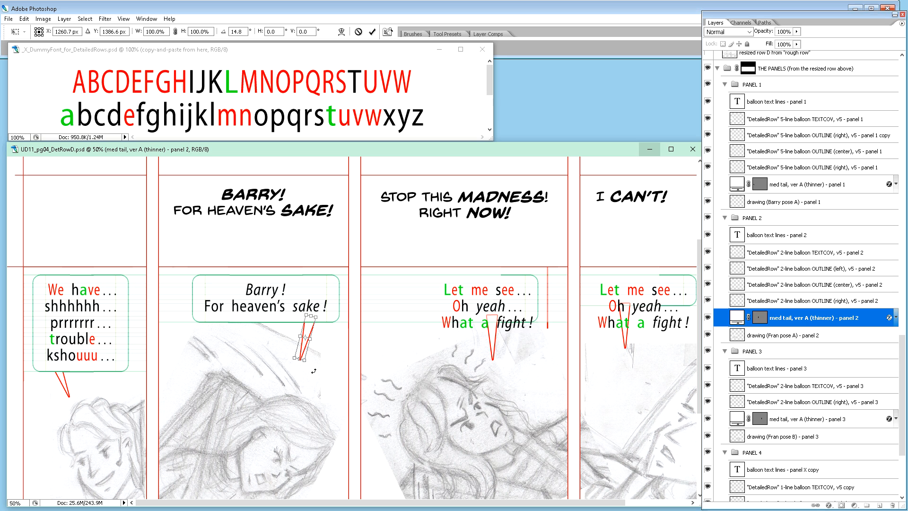
key("Left")
key("Left")
key("Left")
key("Left")
key("Left")
key("Left")
key("Left")
key("Left")
key("Left")
key("Right")
key("Right")
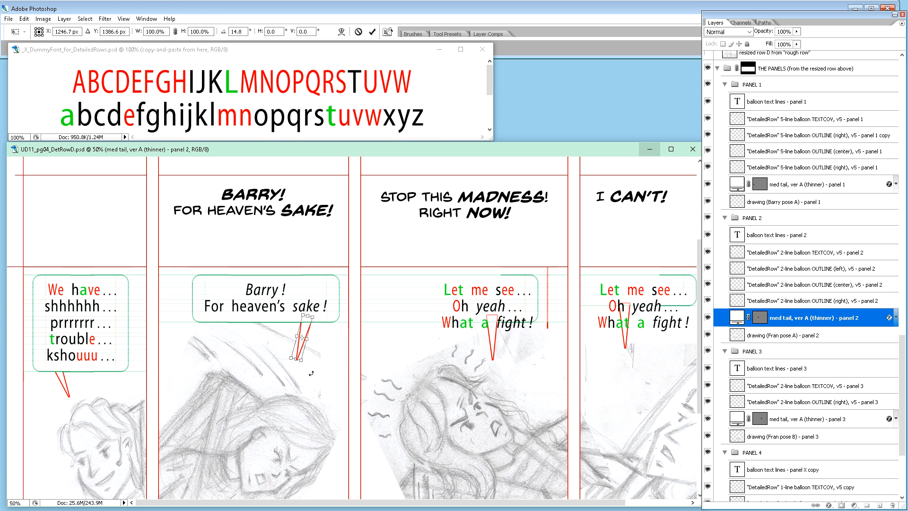
key("Return")
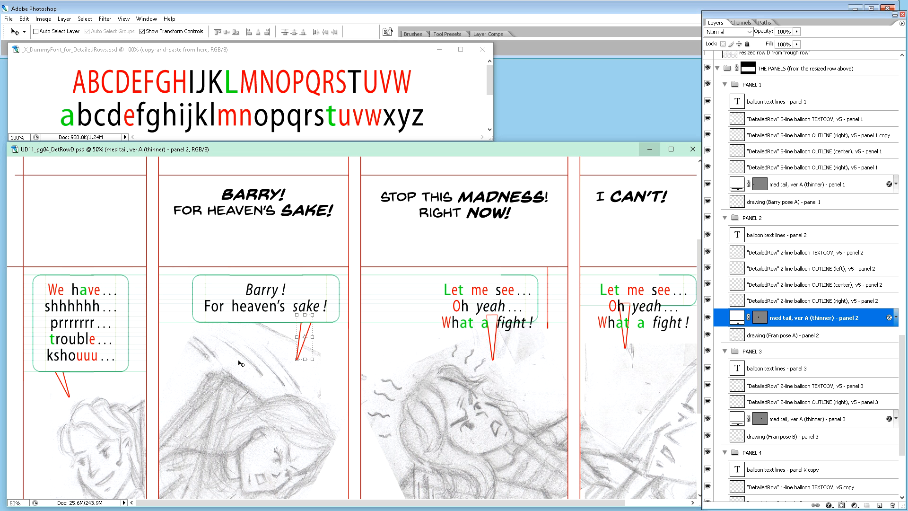
Step: Shift panel 2's Fran pose A drawing slightly to the left and down within its panel
key("ctrl+minus")
key("ctrl+minus")
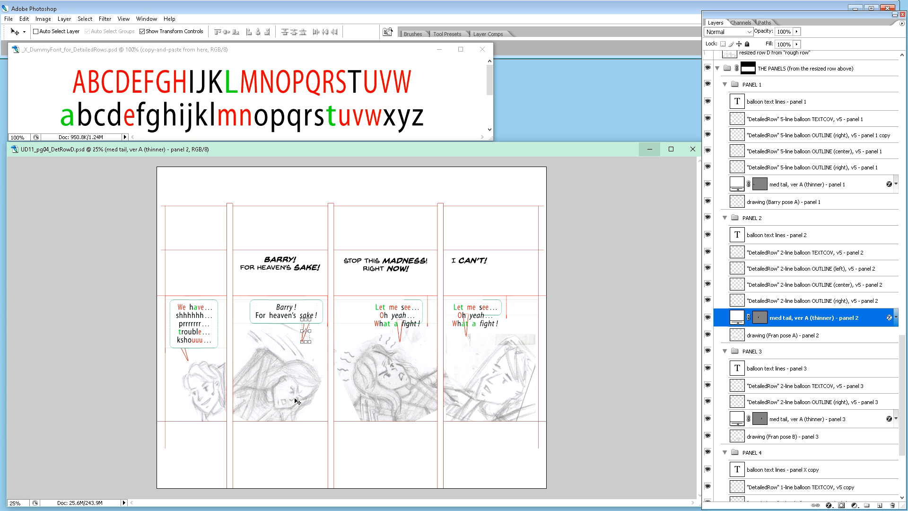
key("ctrl+plus")
key("ctrl+plus")
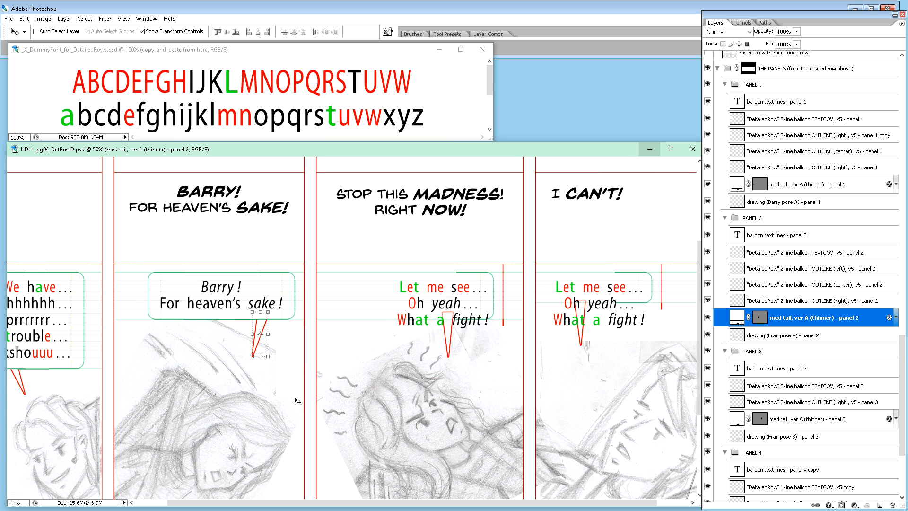
scroll(327, 459, "down", 3)
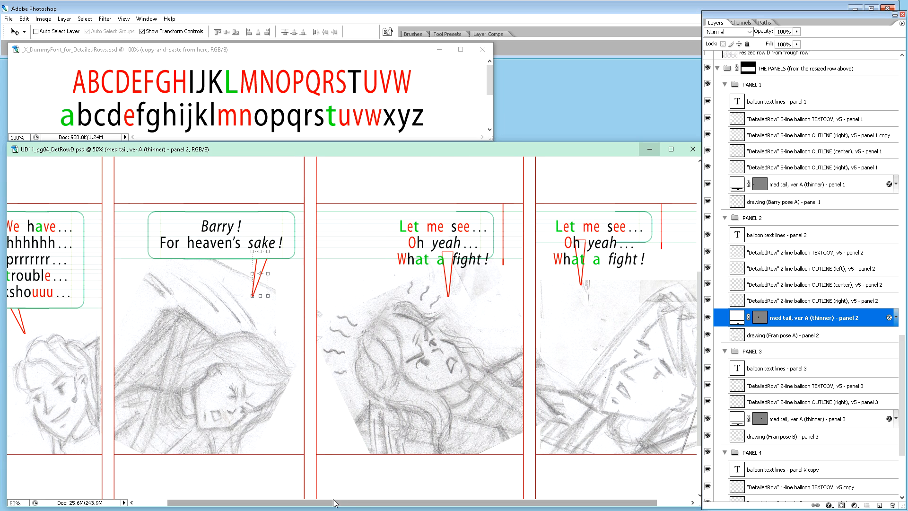
left_click_drag(334, 504, 308, 504)
left_click(776, 337)
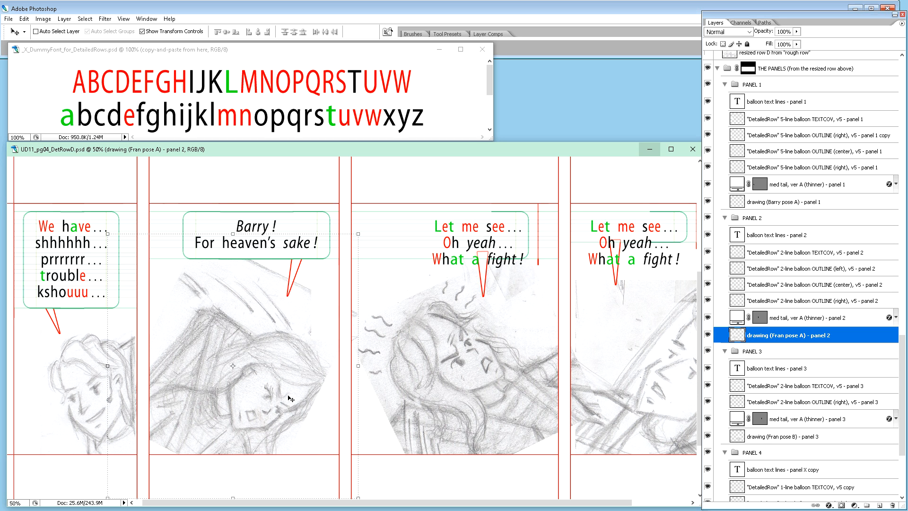
left_click_drag(297, 391, 290, 391)
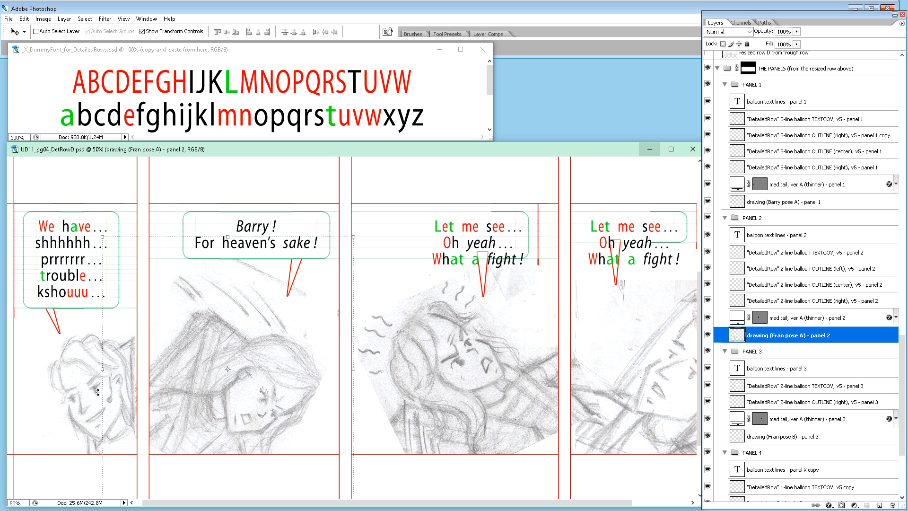
Step: Nudge panel 1's Barry pose A drawing leftward, away from the gutter beside panel 2
left_click(783, 203)
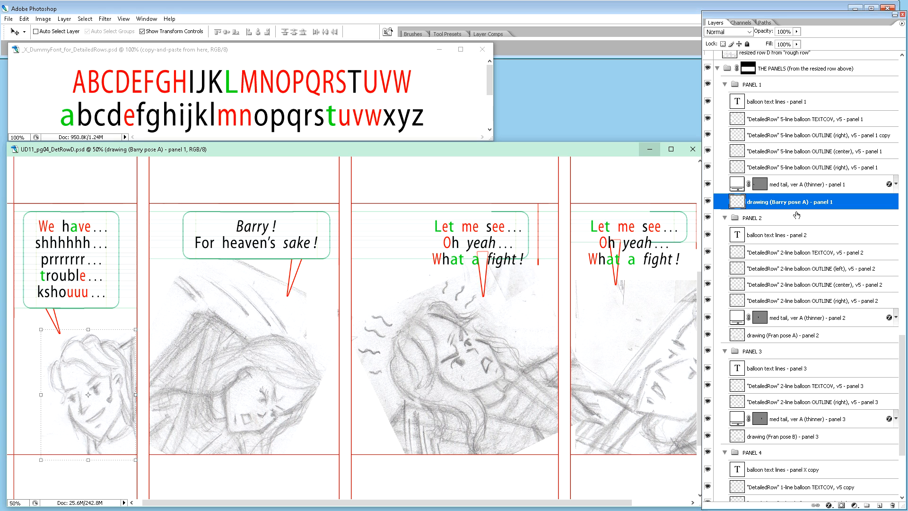
key("shift+Left")
key("shift+Left")
key("shift+Left")
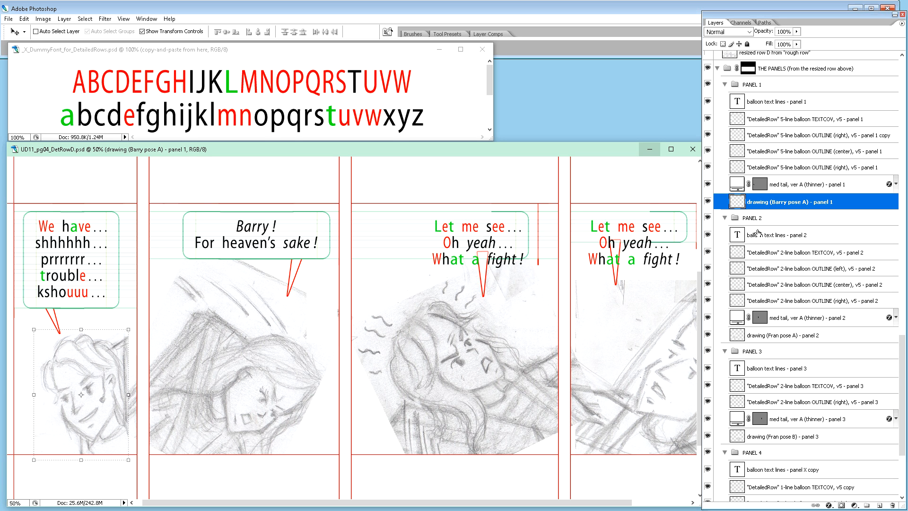
key("Left")
key("Left")
key("Left")
key("Left")
key("Left")
key("Left")
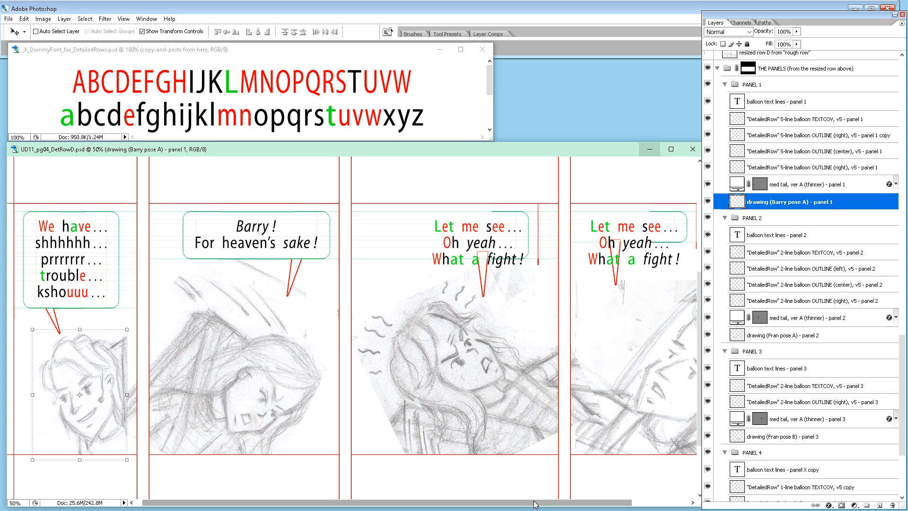
Step: Hide the new balloon text layer of panel 2 in the NEW BALLOON TEXTS group
left_click_drag(534, 505, 536, 497)
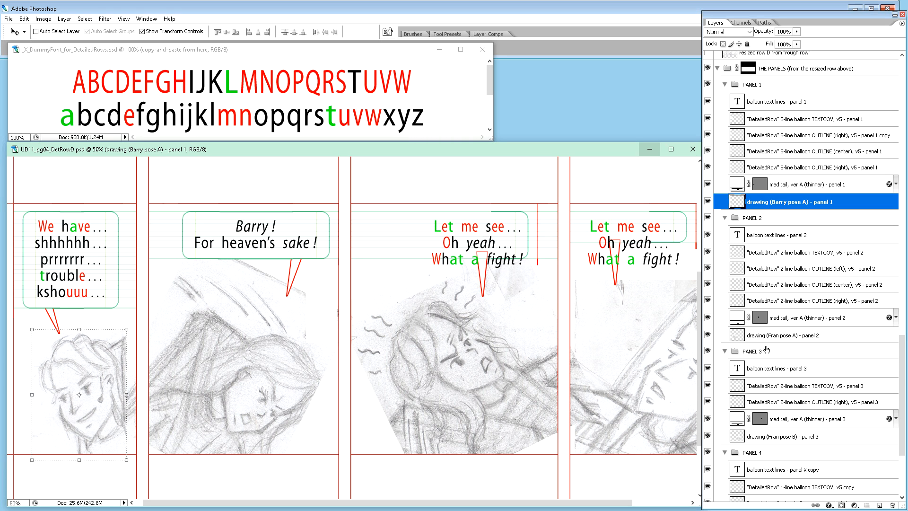
left_click(783, 354)
left_click(776, 373)
scroll(535, 343, "up", 4)
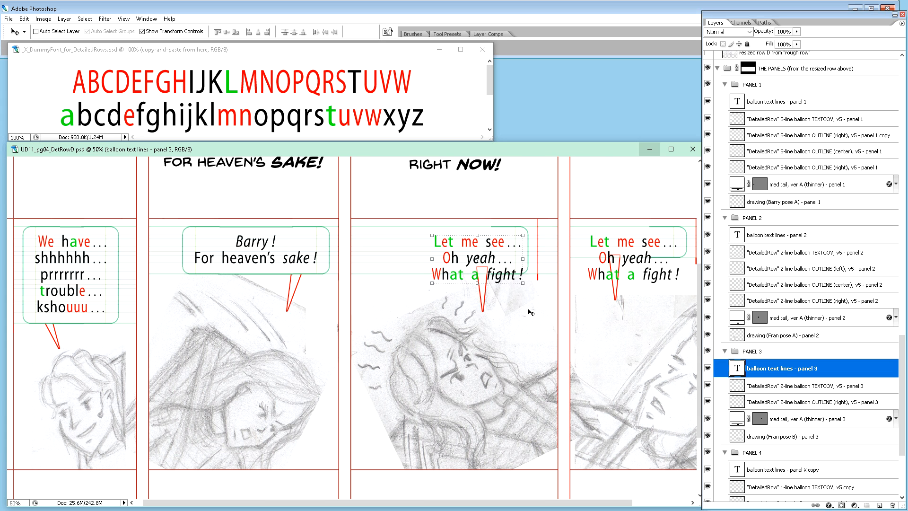
scroll(826, 136, "up", 10)
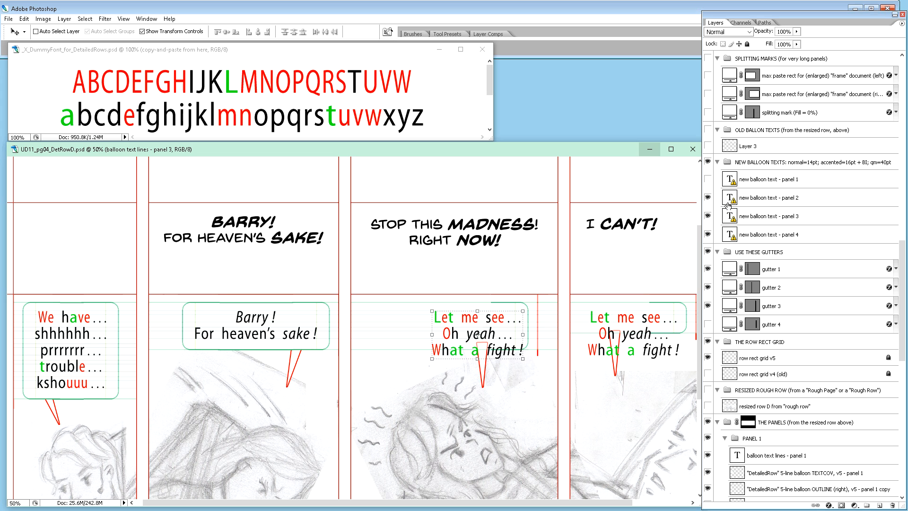
left_click(707, 197)
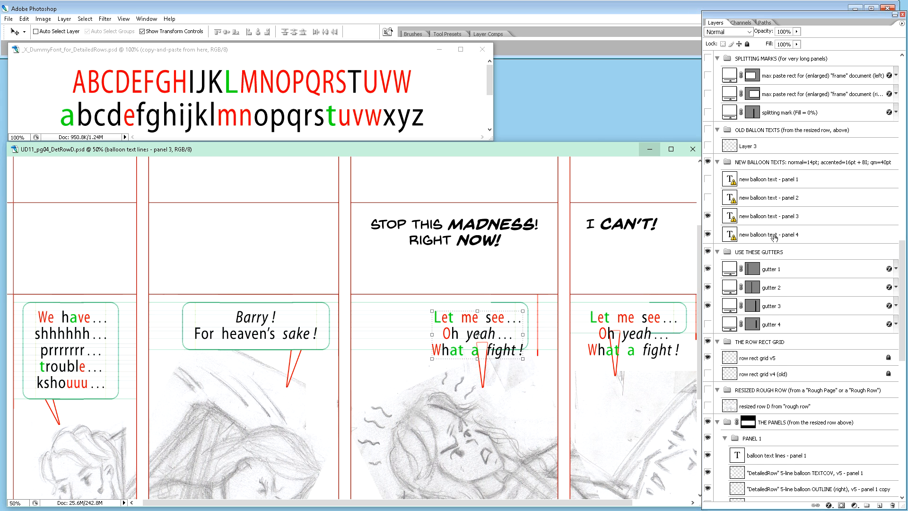
Step: Insert two lines above the placeholder in panel 3's balloon text, each starting with a plain black "h" copied from "Oh"
scroll(774, 239, "down", 3)
scroll(567, 307, "down", 2)
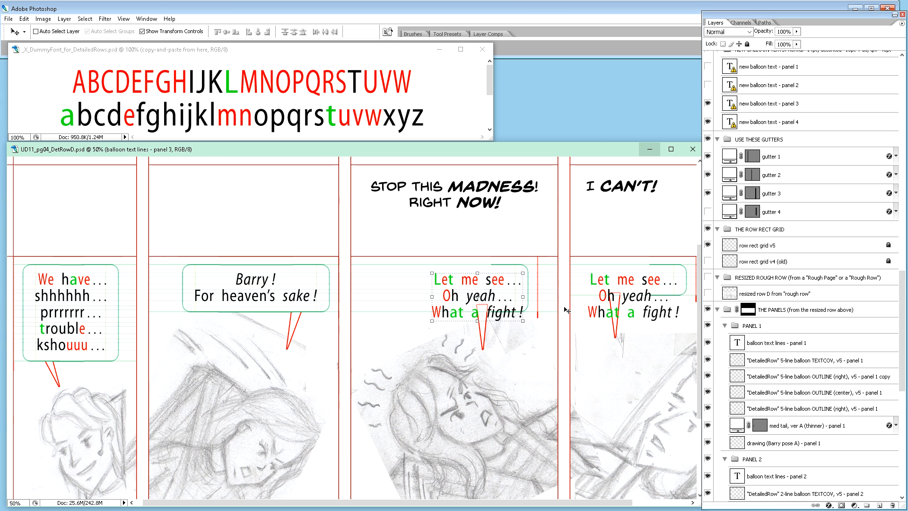
scroll(568, 306, "up", 1)
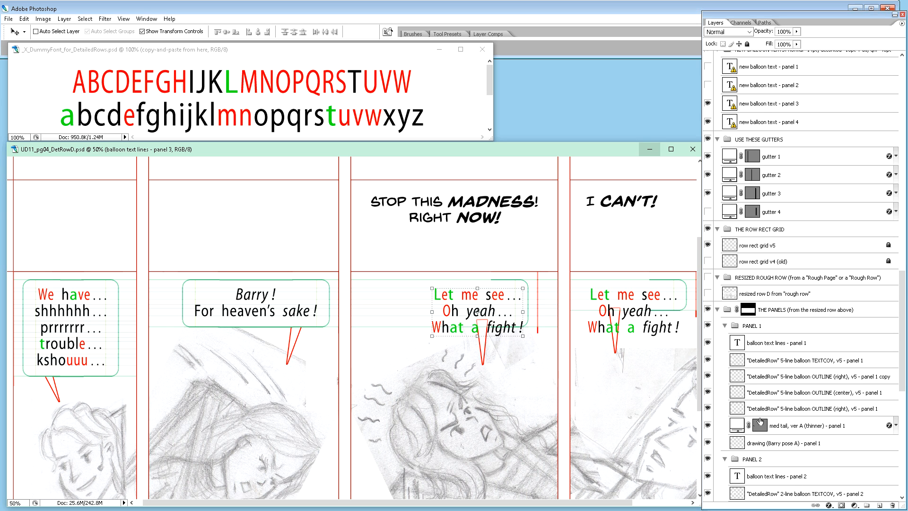
scroll(760, 419, "down", 3)
scroll(760, 420, "down", 13)
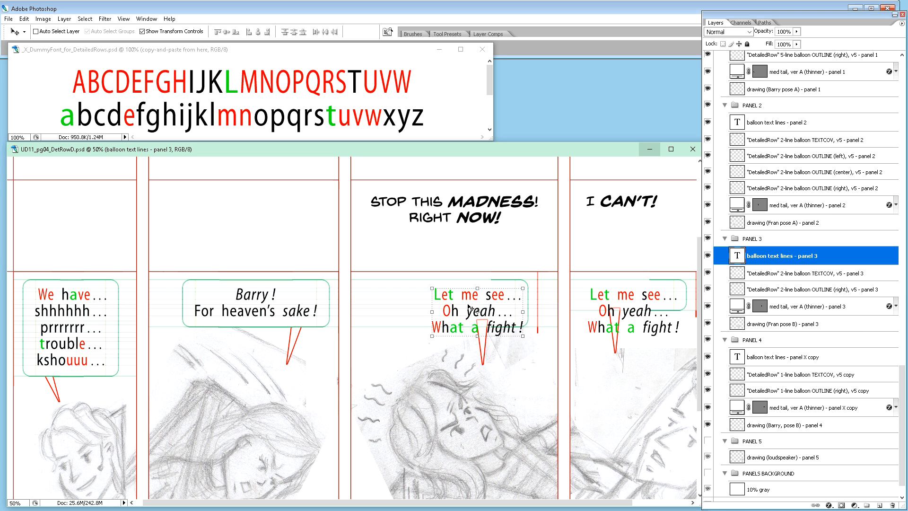
key("t")
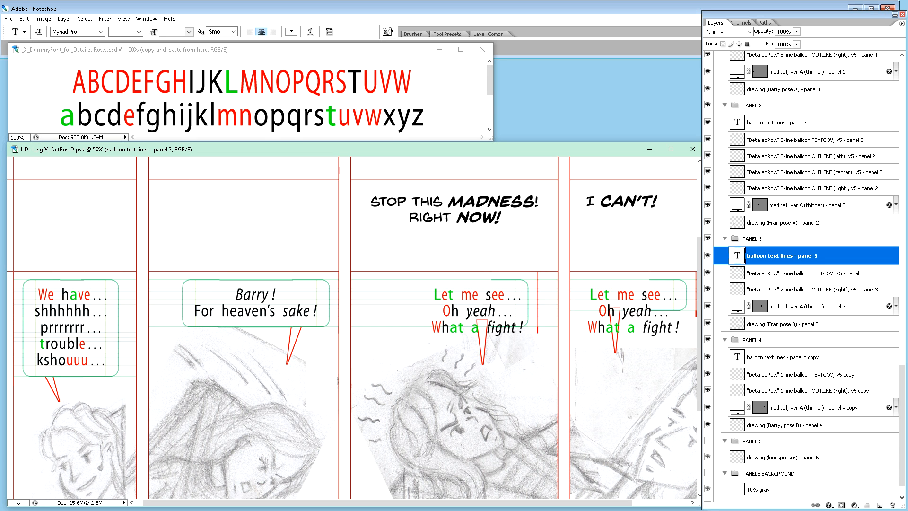
left_click(458, 314)
key("shift+Left")
key("ctrl+c")
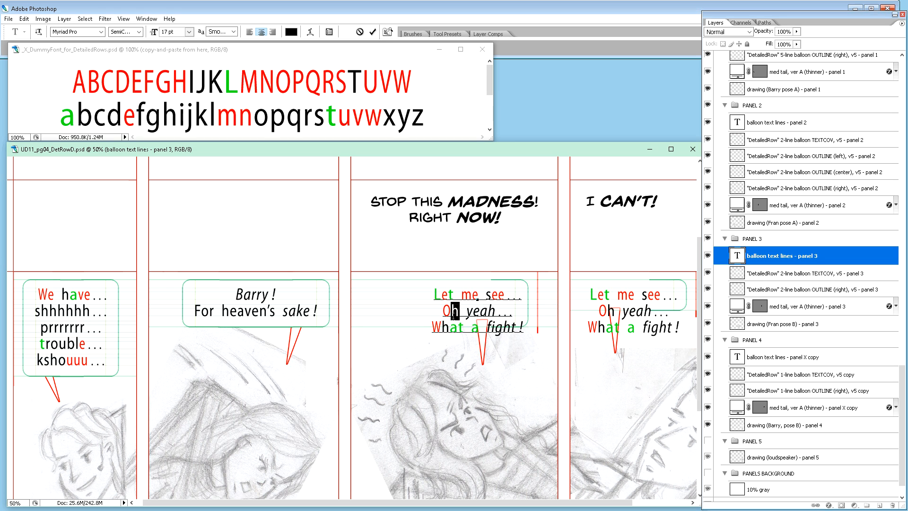
left_click(453, 305)
key("ctrl+v")
key("Return")
key("Return")
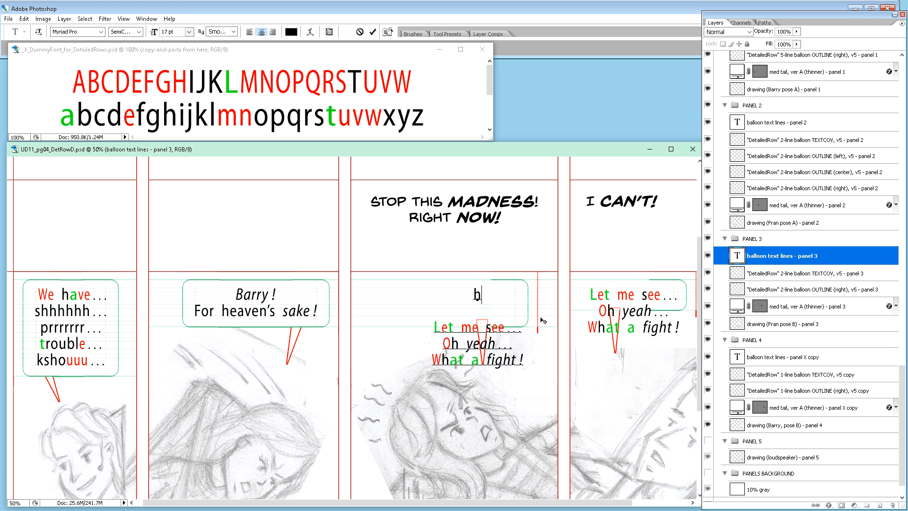
key("Return")
key("ctrl+v")
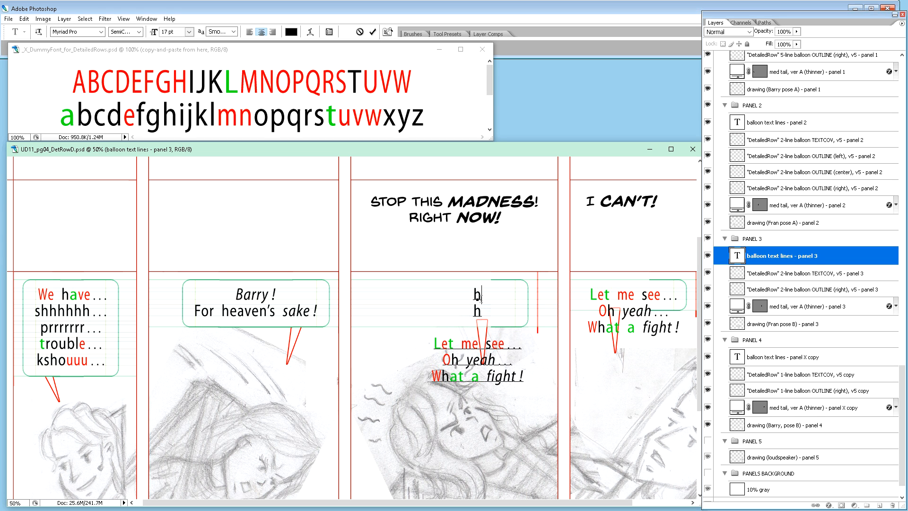
Step: Add "stop this" to the first new line with a widened word space, and "right" to the second
type("stop this")
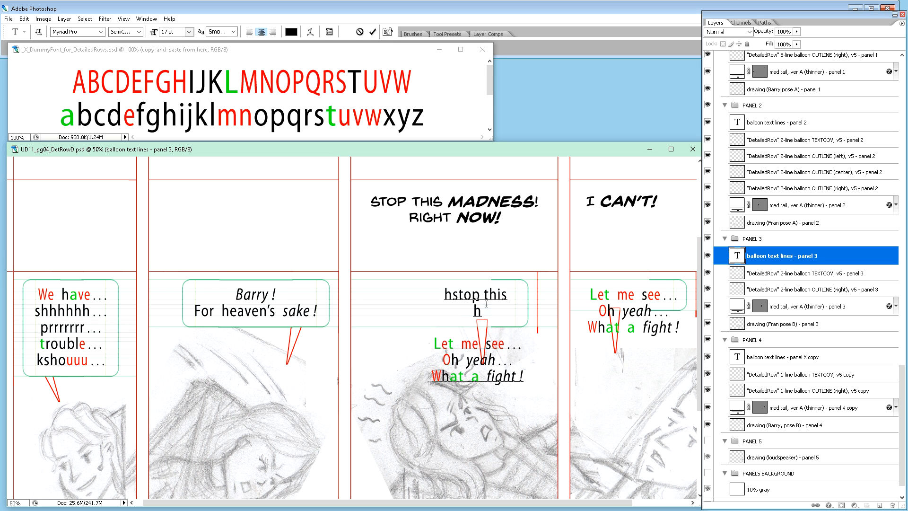
left_click(484, 300)
type("this h")
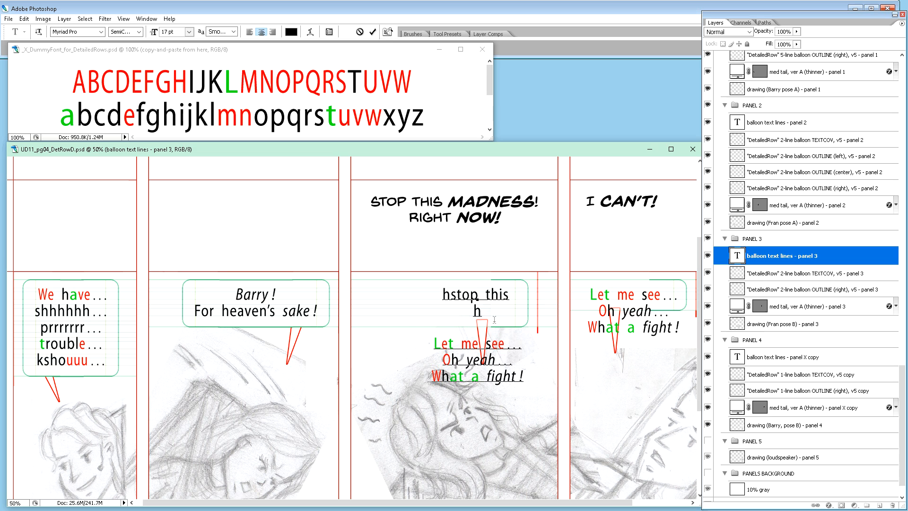
type("right")
Step: Copy the italic "fi" from "fight" to the end of the "right" line and continue it with "now !"
left_click_drag(486, 377, 495, 378)
key("ctrl+c")
left_click(493, 312)
key("ctrl+v")
type("nowq")
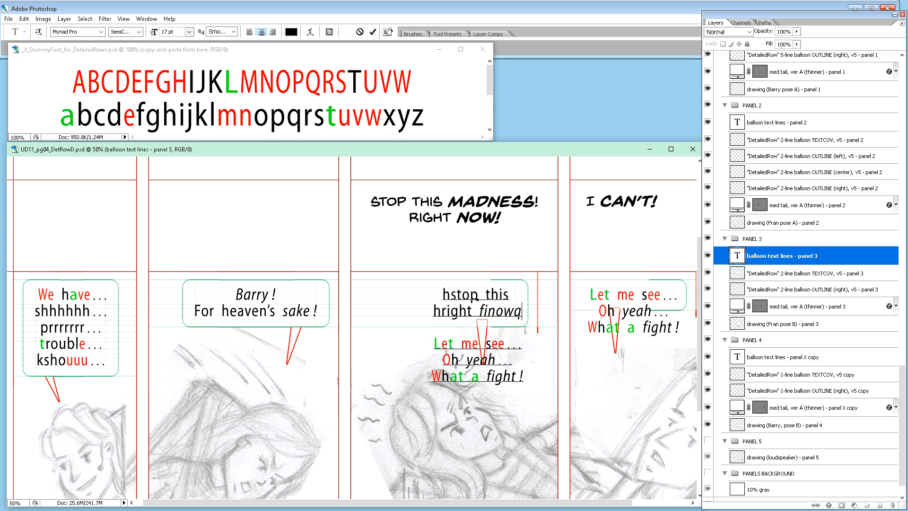
key("BackSpace")
type("!")
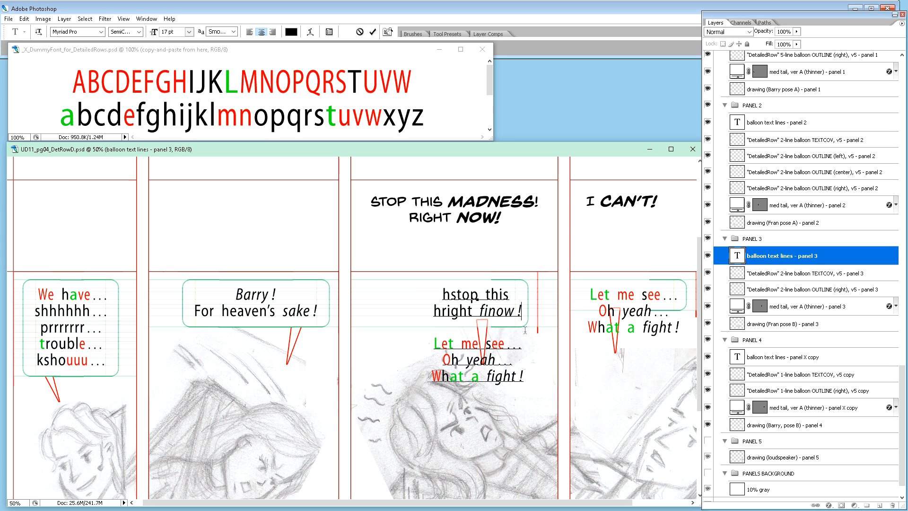
Step: Delete the leftover "fi" before "now" and the stray "h" at the start of both new lines
key("Left")
key("Left")
key("Left")
key("Left")
key("Right")
key("BackSpace")
key("BackSpace")
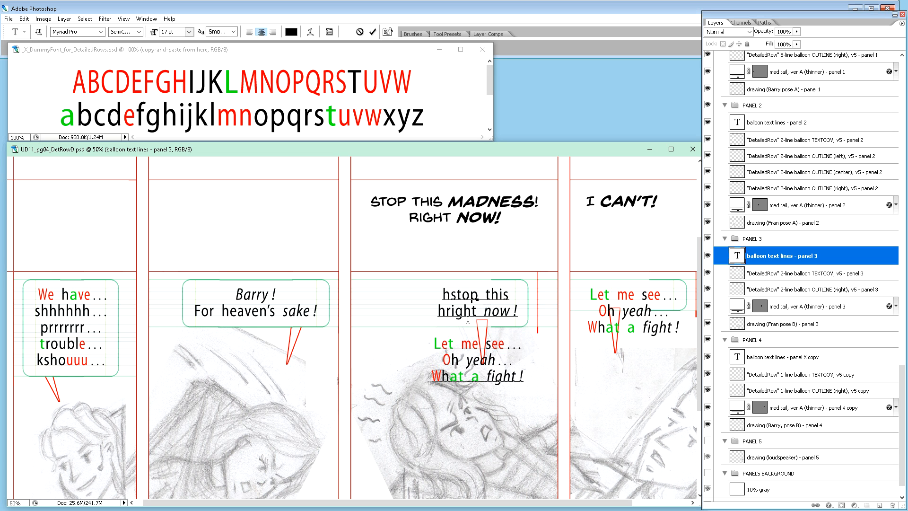
left_click(446, 312)
key("BackSpace")
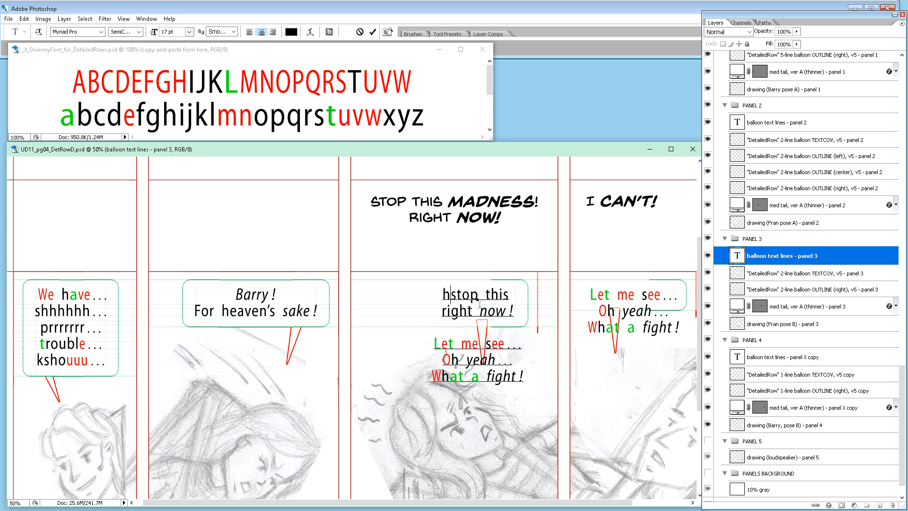
key("BackSpace")
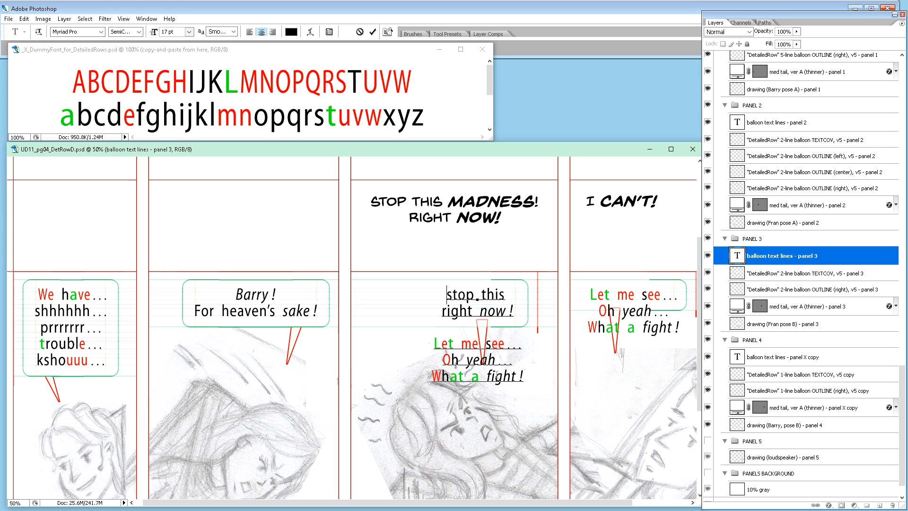
Step: Append italic "madness !" to the "stop this" line using the copied "fi" style, remove the "fi", and commit the text
left_click_drag(495, 376, 488, 377)
left_click(504, 294)
type("fi")
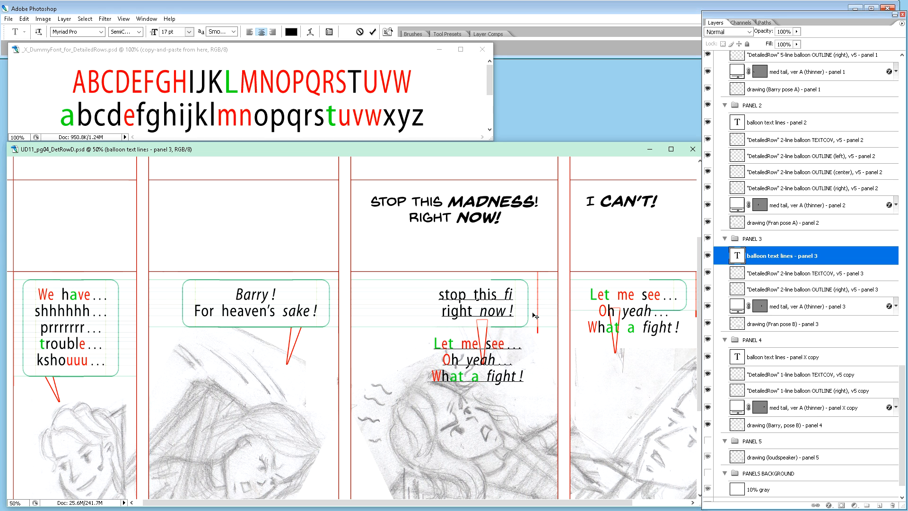
type("madness")
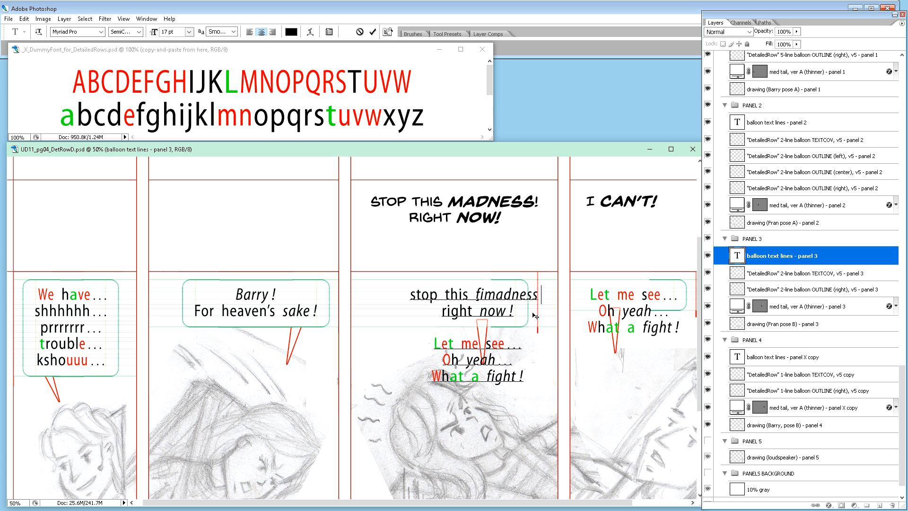
type(" !")
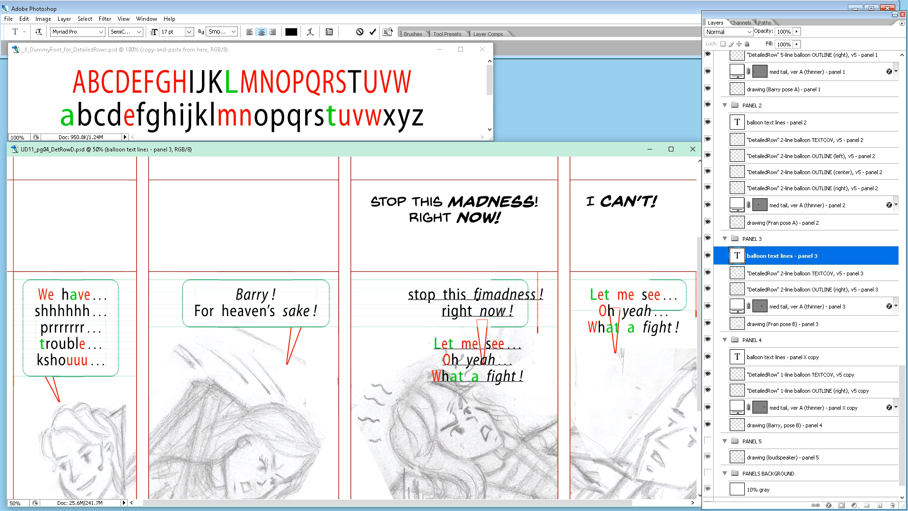
key("BackSpace")
key("BackSpace")
left_click(462, 310)
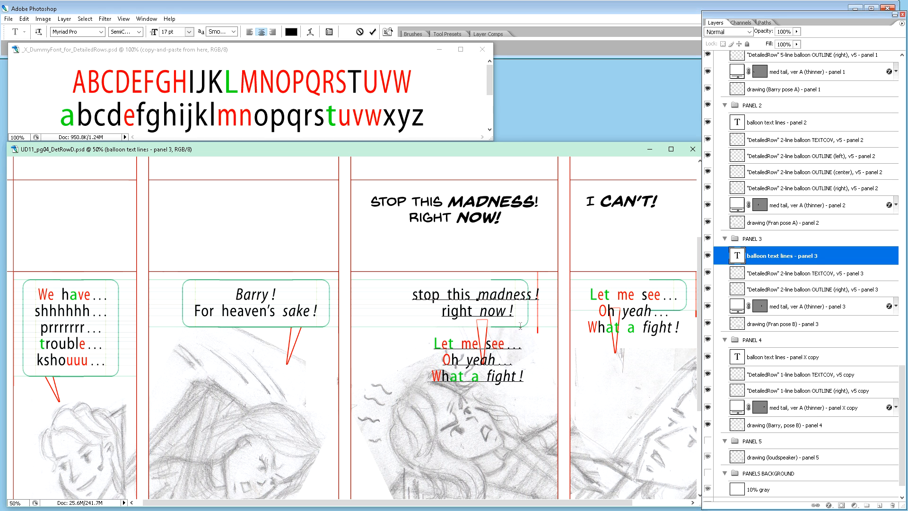
key("ctrl+Return")
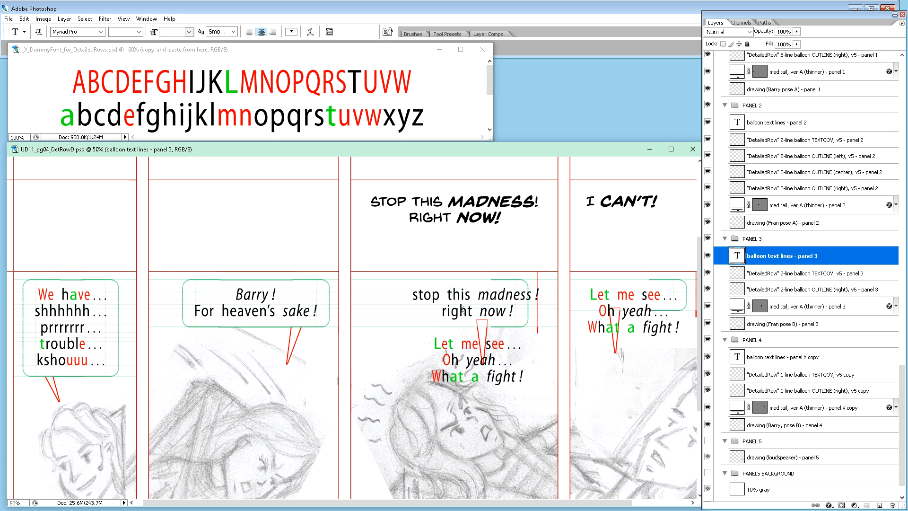
Step: Capitalize the first letters of panel 3's two new lines so they begin with "Stop" and "Right"
left_click_drag(419, 295, 412, 295)
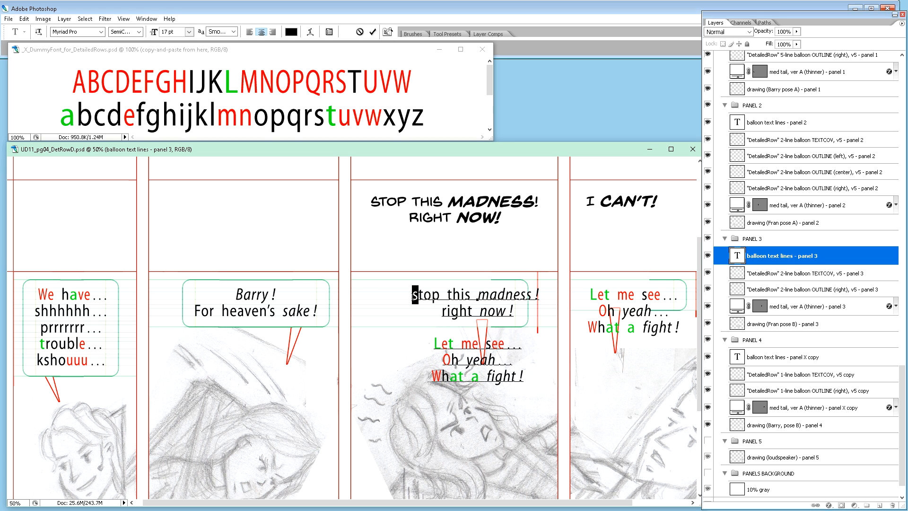
type("S")
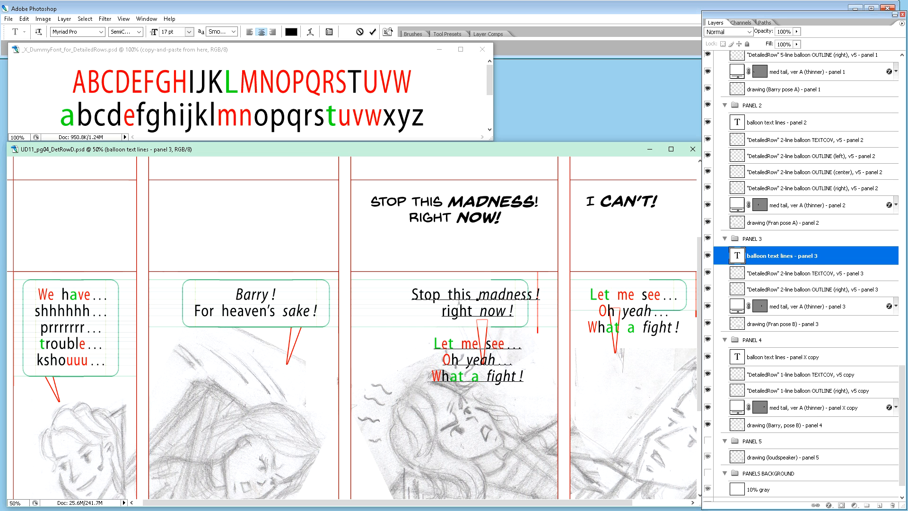
left_click_drag(447, 311, 442, 312)
type("R")
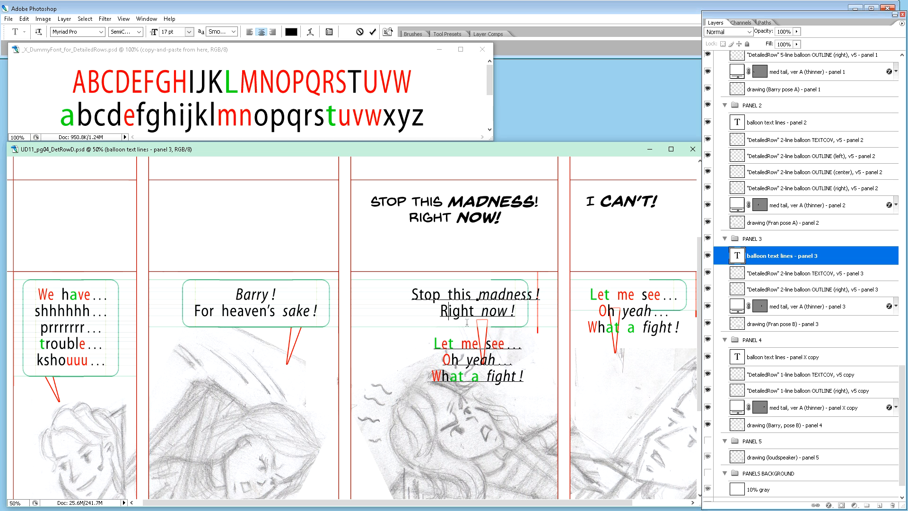
Step: Delete the three leftover lines "Let me see…", "Oh yeah…" and "What a fight !" from panel 3's balloon text
left_click(466, 294)
triple_click(487, 337)
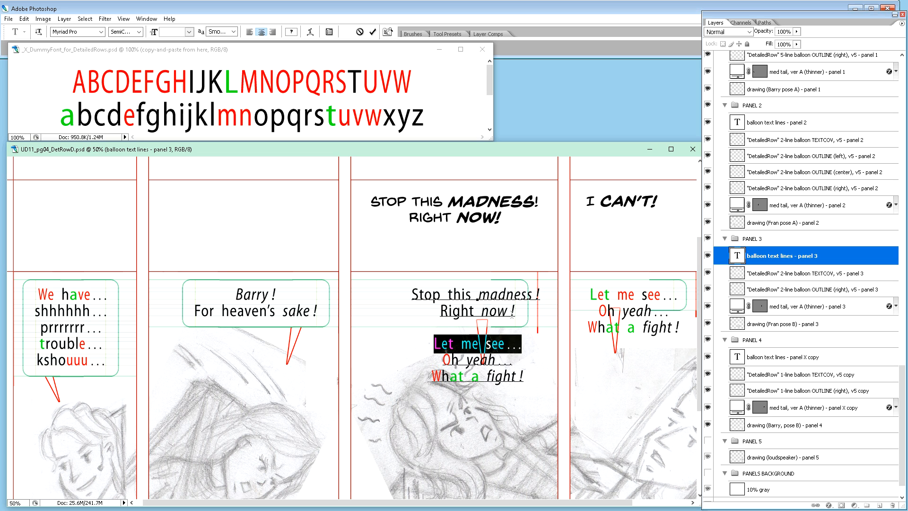
left_click_drag(514, 313, 519, 377)
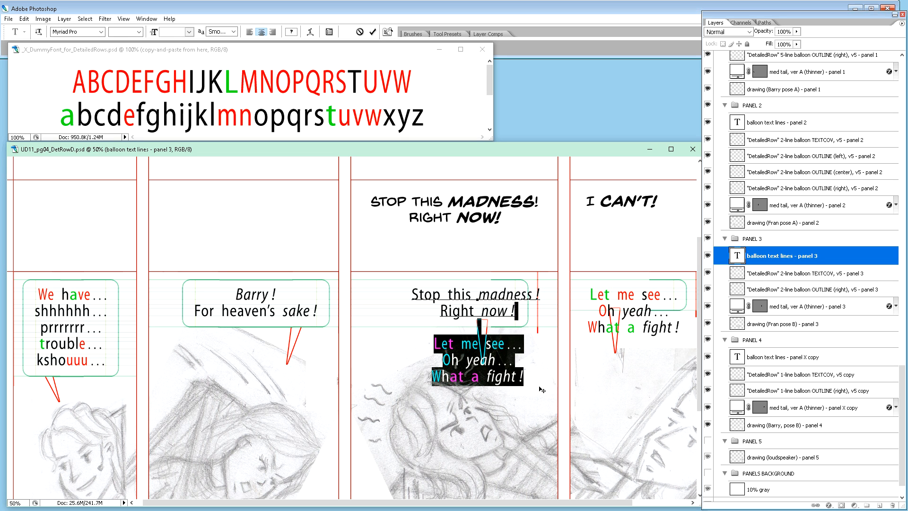
key("BackSpace")
left_click(444, 298)
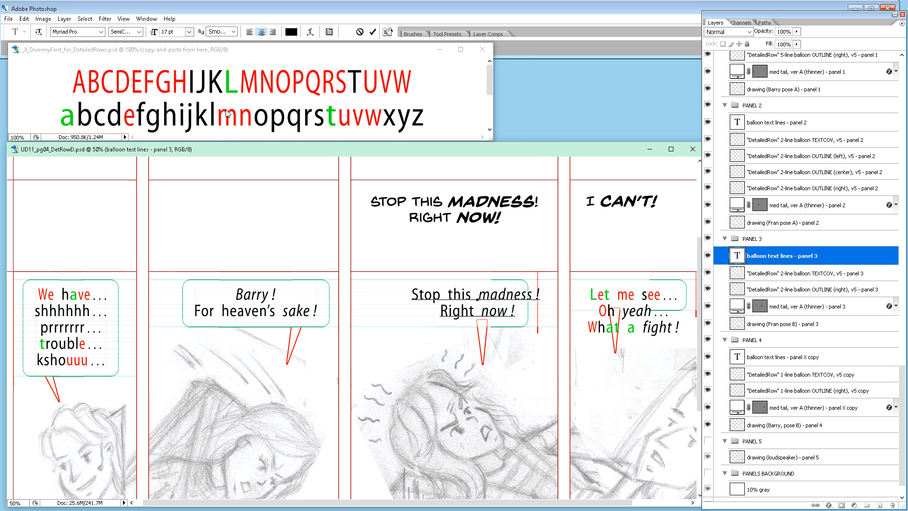
Step: Copy the green "t" from the dummy-font document and replace the "t" in "this" and in "Right" with it in panel 3
left_click(255, 88)
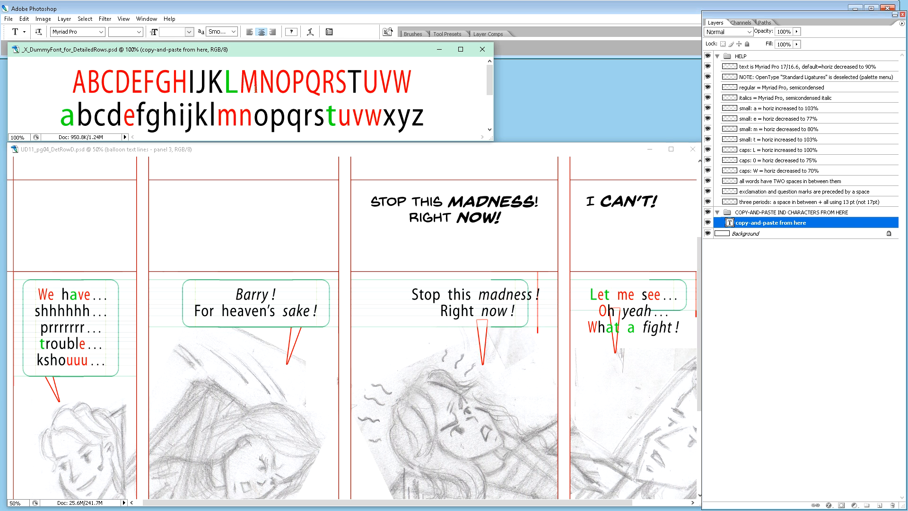
left_click_drag(70, 118, 71, 123)
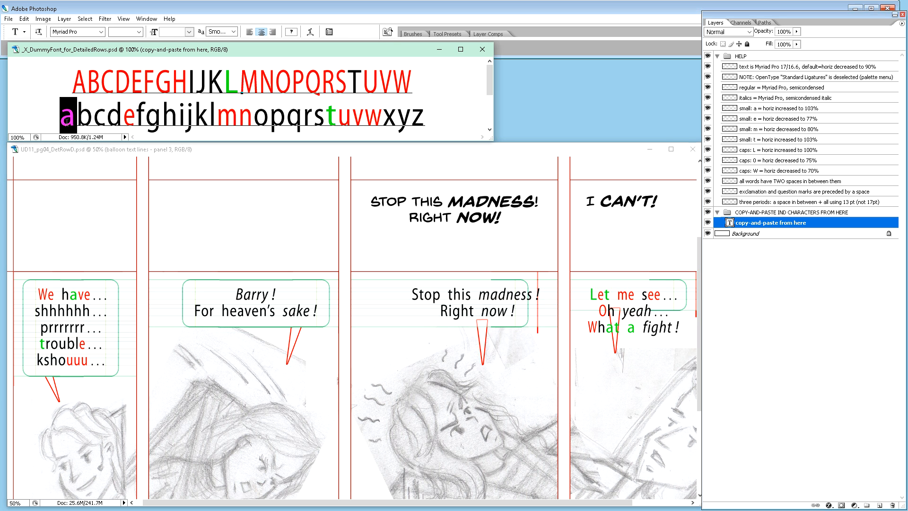
key("ctrl+c")
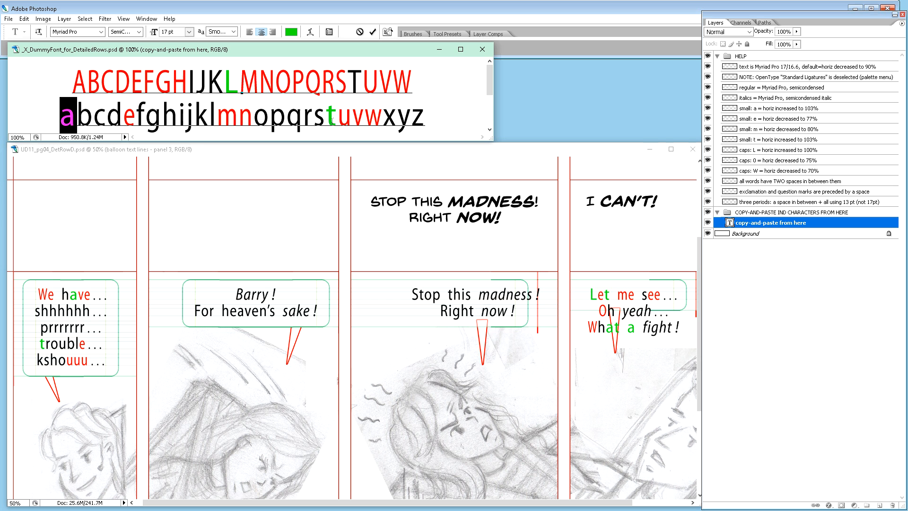
left_click_drag(325, 118, 337, 118)
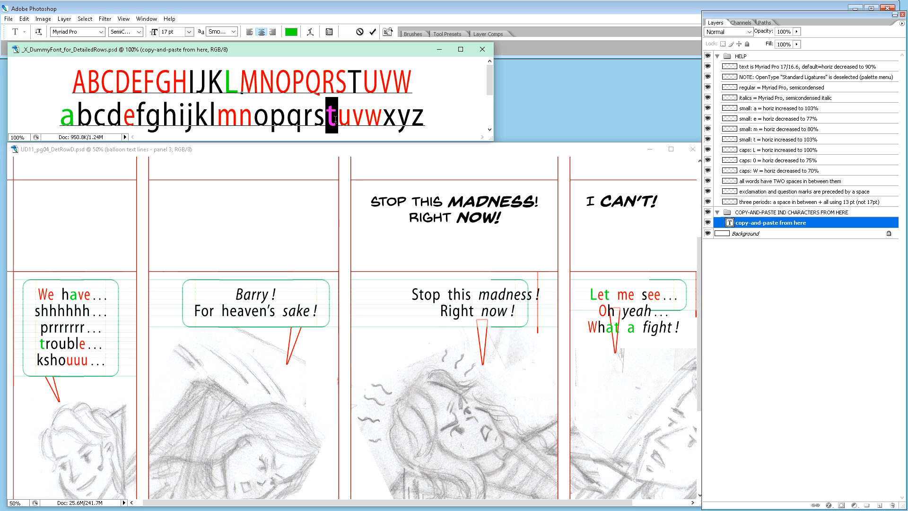
left_click(464, 305)
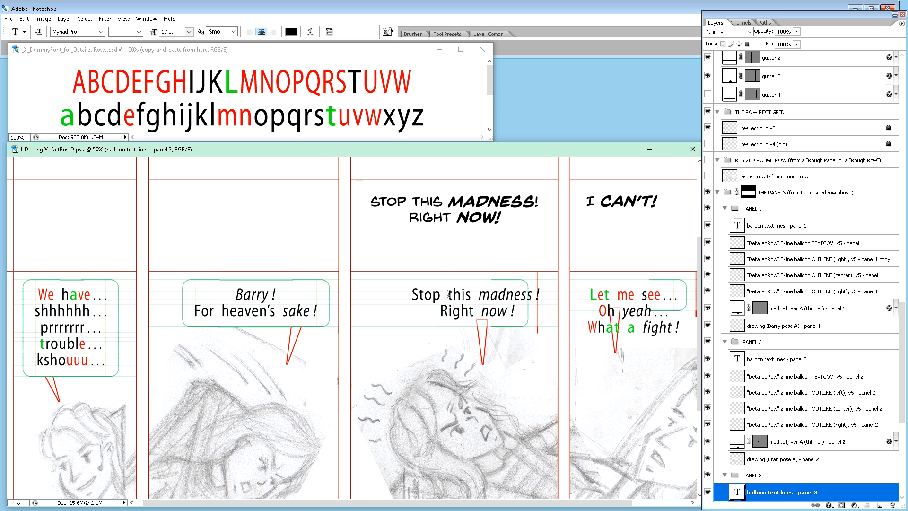
left_click_drag(448, 295, 453, 294)
key("ctrl+v")
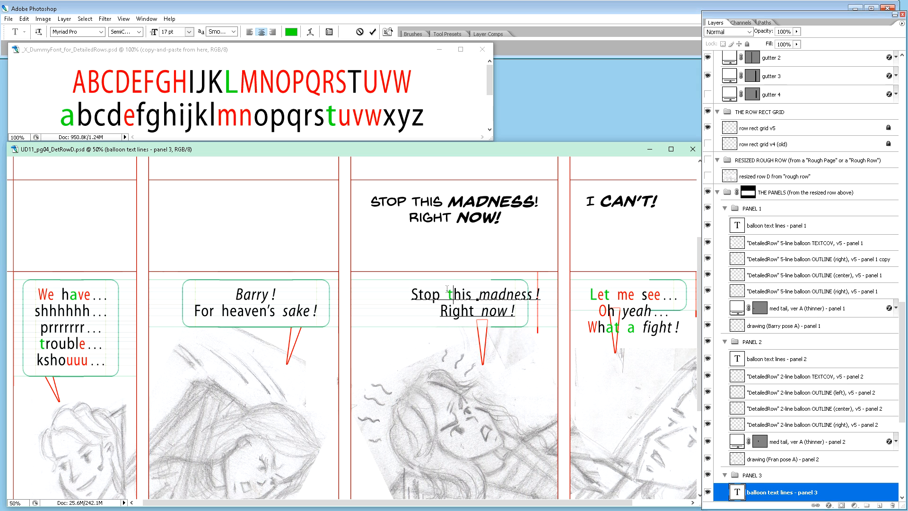
left_click_drag(471, 314, 475, 314)
key("ctrl+v")
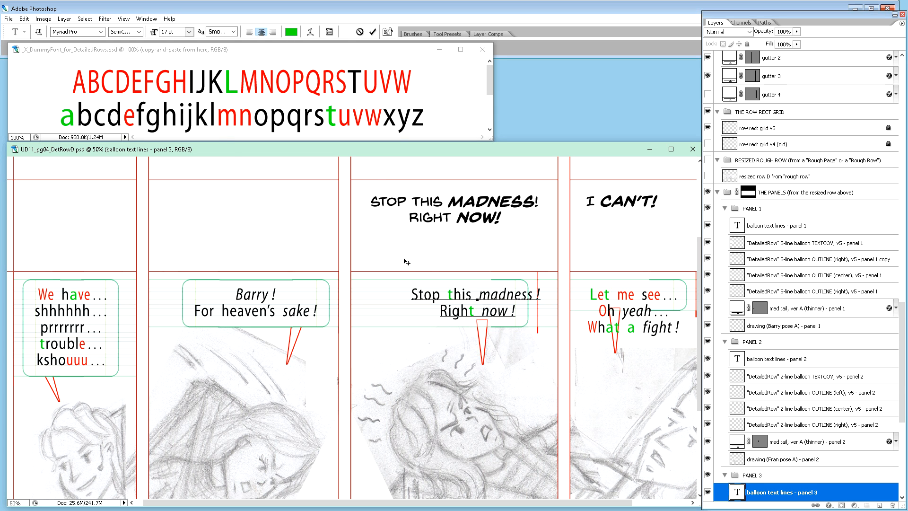
Step: Replace the "S" of "Stop" in panel 3's text with the red "S" copied from the dummy-font document
left_click(333, 92)
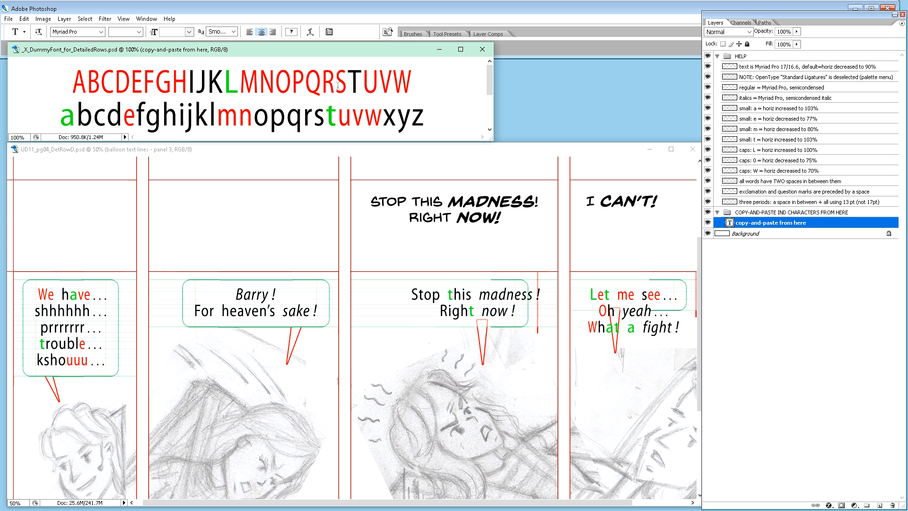
double_click(338, 85)
double_click(337, 87)
left_click(342, 87)
key("shift+Left")
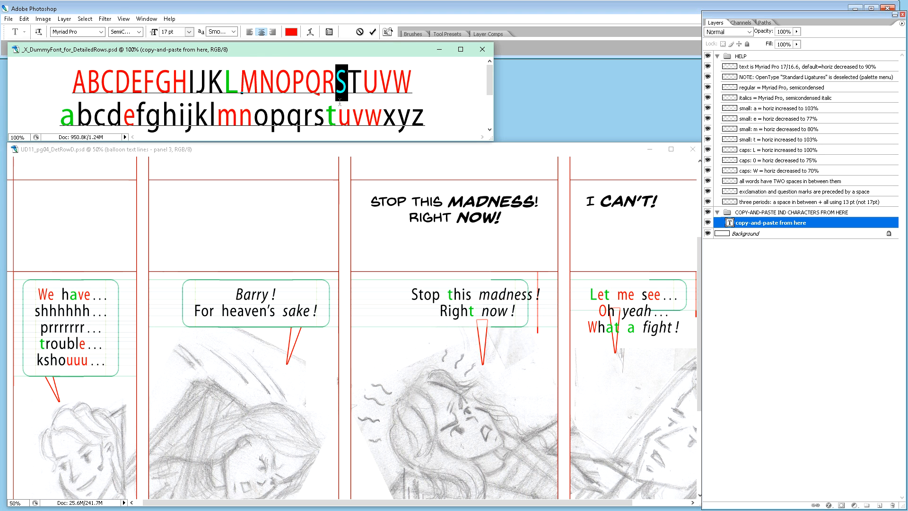
left_click_drag(418, 299, 405, 297)
key("ctrl+v")
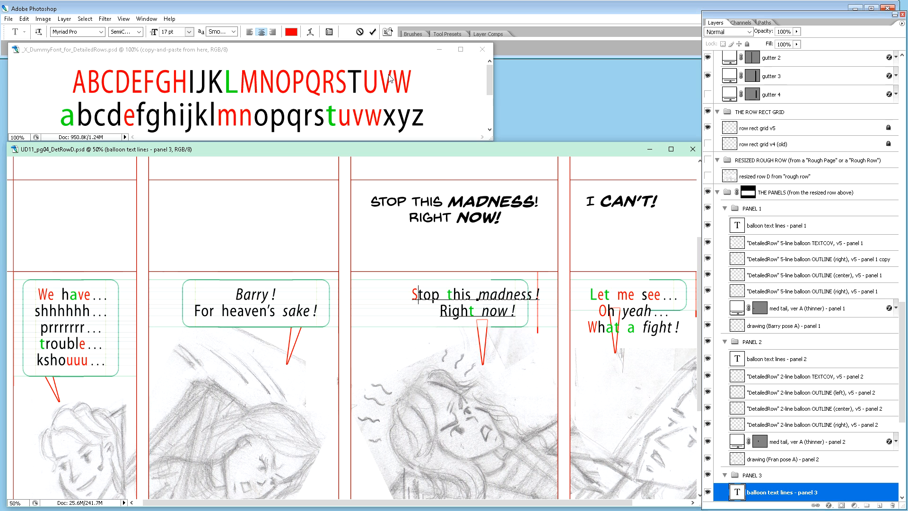
Step: Replace the "R" of "Right" with the dummy font's red "R" and commit panel 3's text
left_click(335, 87)
left_click_drag(334, 85, 322, 84)
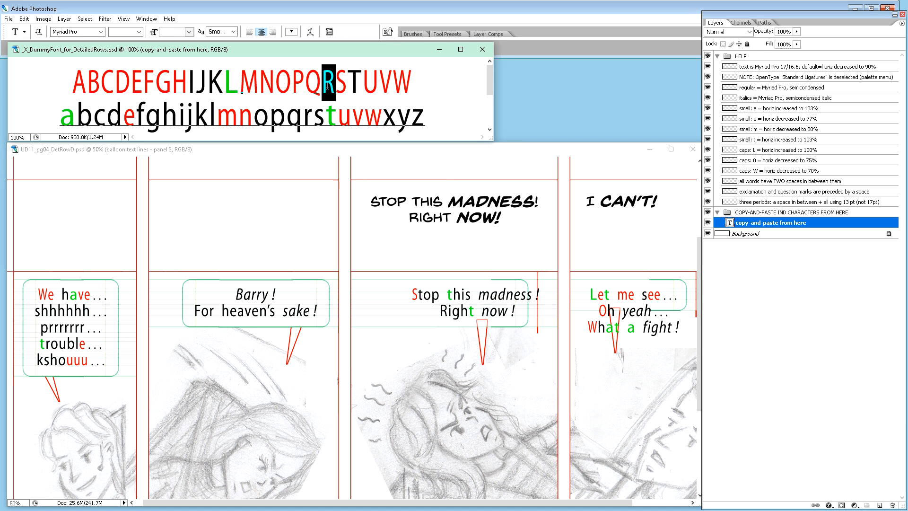
left_click(458, 313)
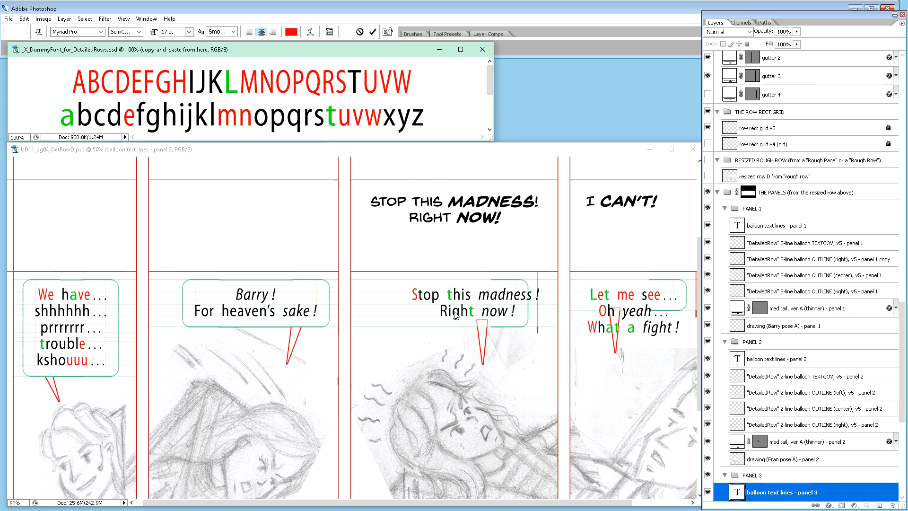
left_click(447, 312)
left_click_drag(448, 312, 441, 313)
key("ctrl+v")
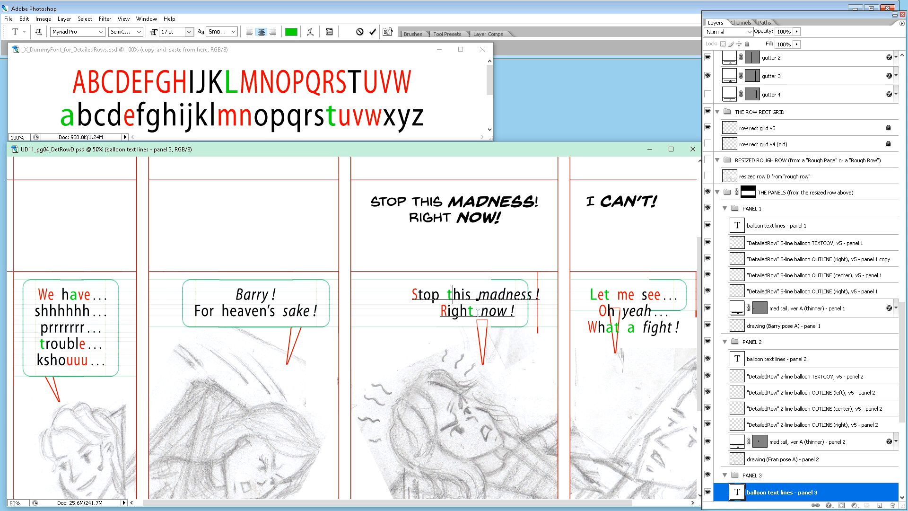
key("ctrl+Return")
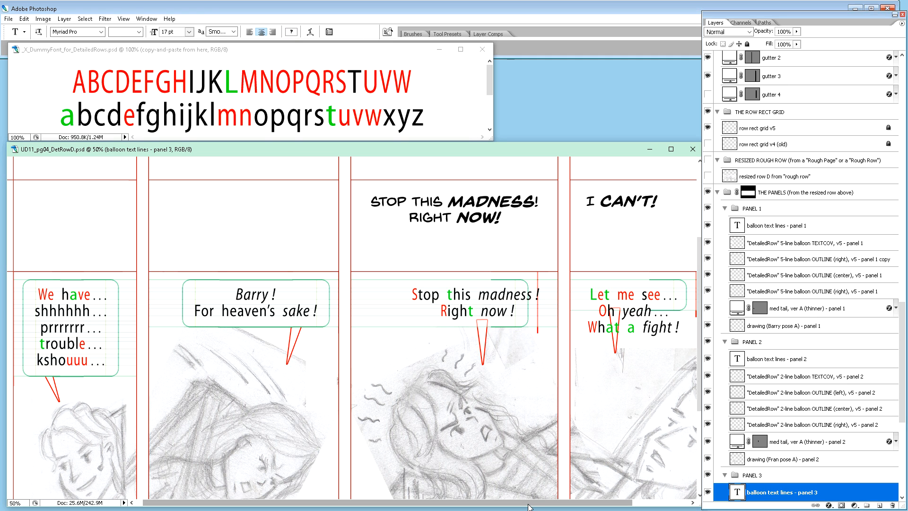
Step: Move panel 3's "2-line balloon OUTLINE (right)" layer rightward so its edge encloses the end of "madness !"
left_click_drag(528, 506, 560, 506)
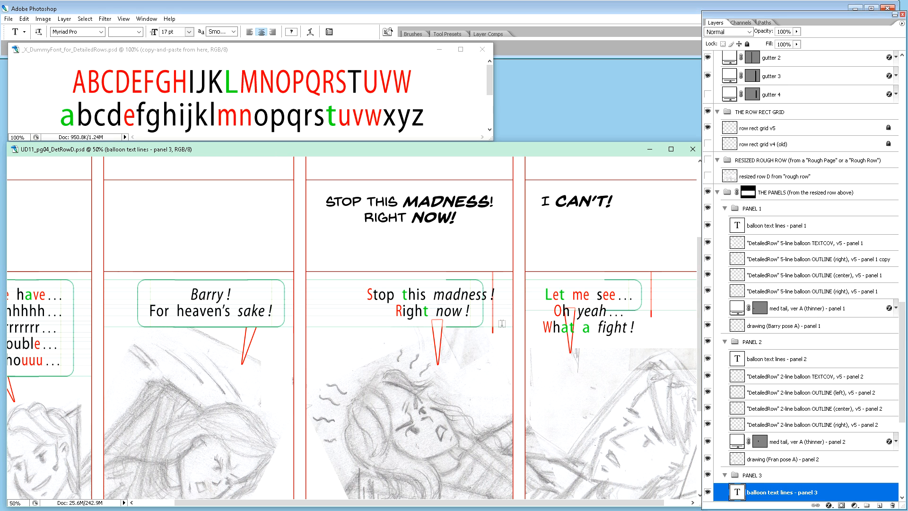
key("ctrl+plus")
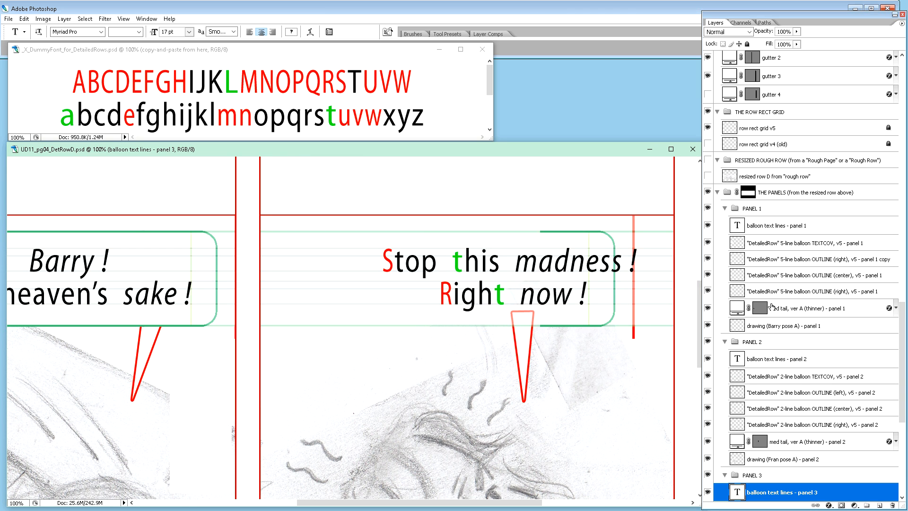
scroll(801, 314, "down", 5)
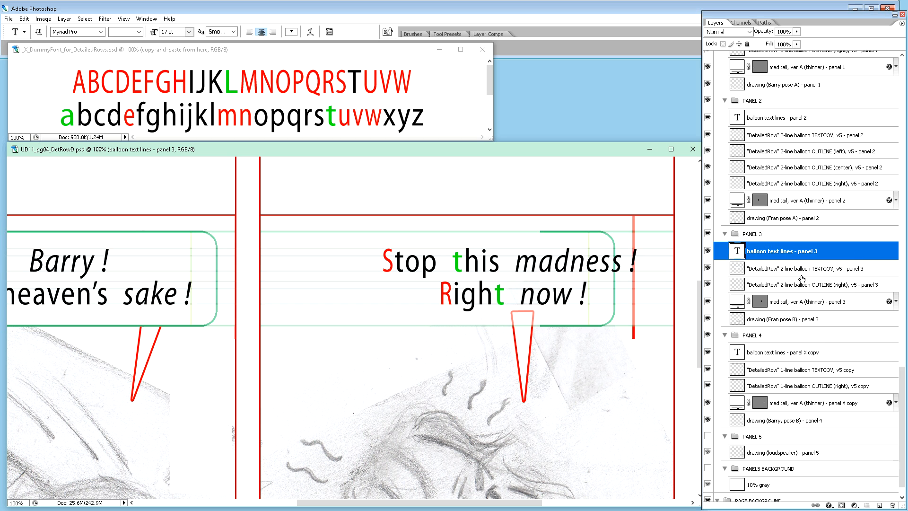
left_click(840, 287)
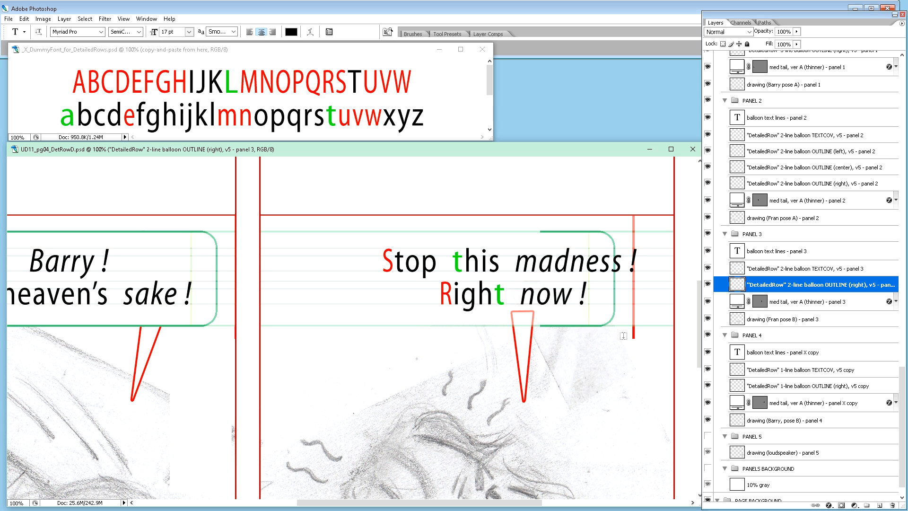
key("v")
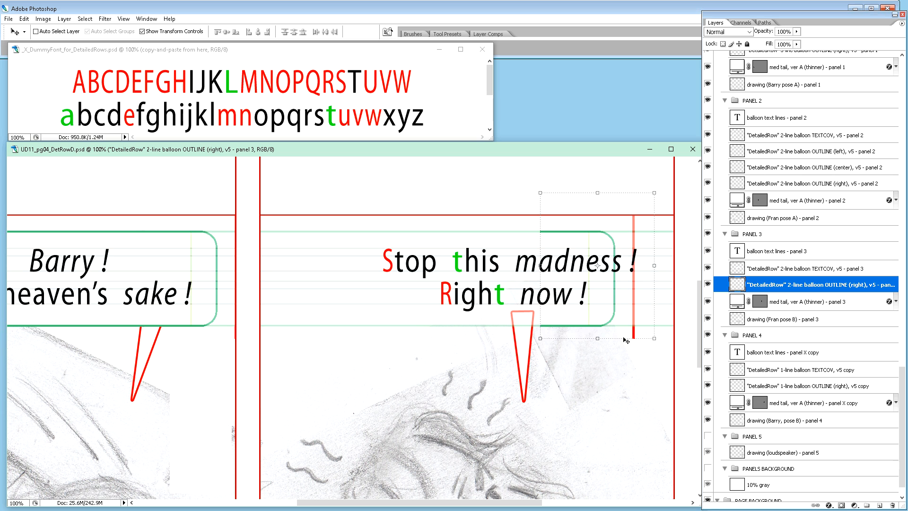
key("shift+Right")
key("shift+Right")
key("shift+Right")
key("shift+Right")
key("shift+Right")
key("shift+Right")
key("shift+Right")
key("shift+Right")
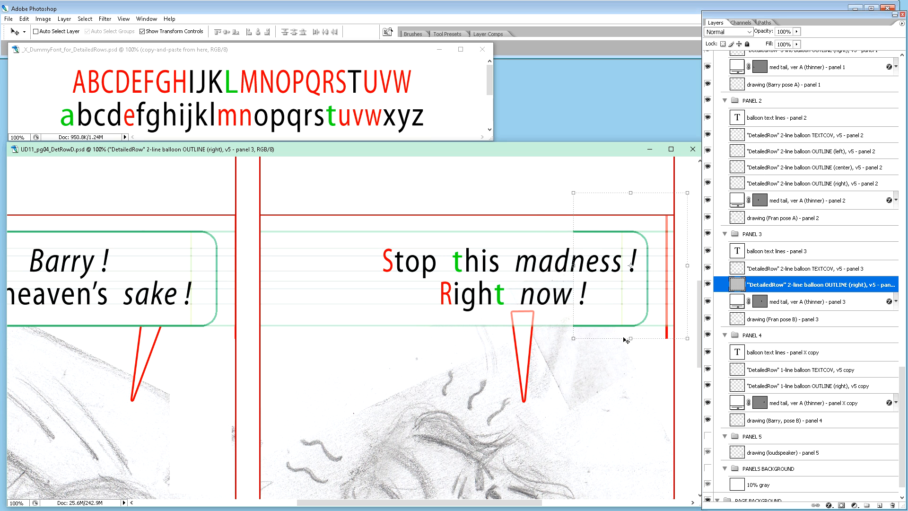
key("Right")
key("Right")
key("Right")
key("Right")
key("Right")
key("Right")
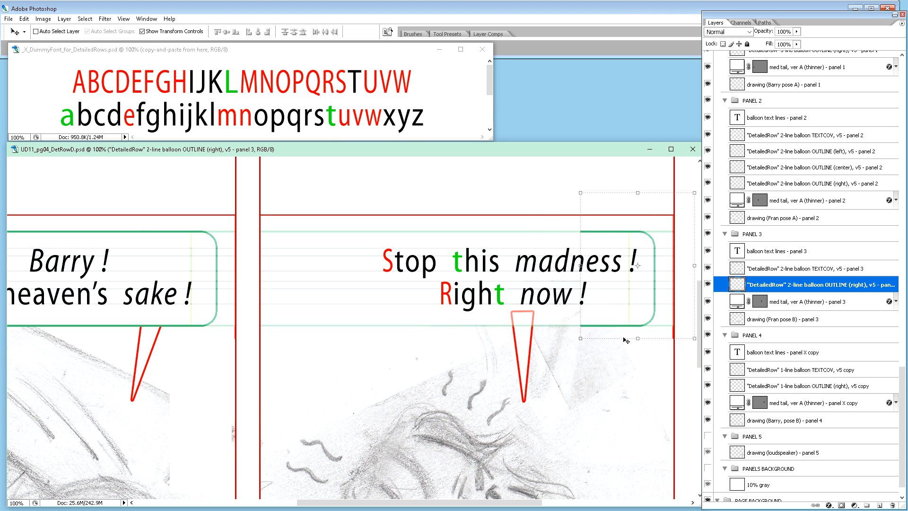
key("Right")
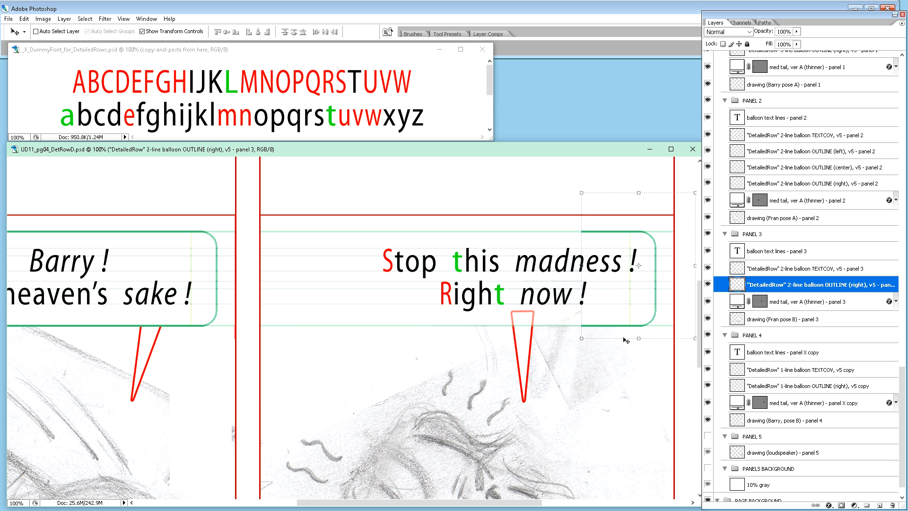
key("Left")
key("Right")
Step: Nudge panel 3's balloon text lines slightly left so the text ends at the outline's inner yellow margin line
left_click(789, 255)
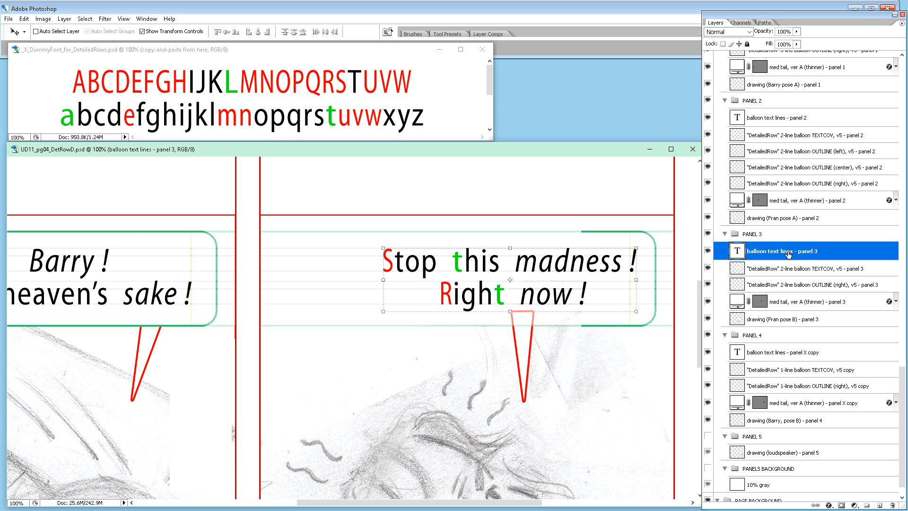
key("shift+Left")
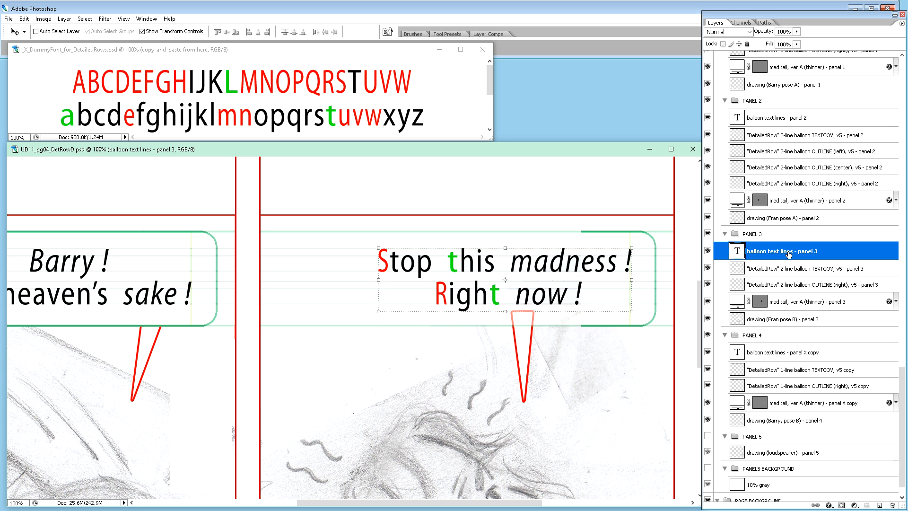
key("Left")
key("Left")
key("Left")
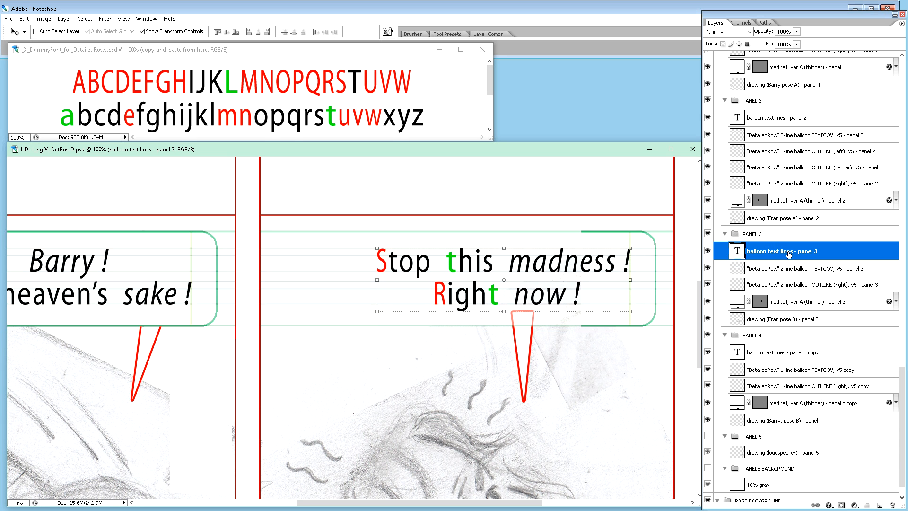
key("Left")
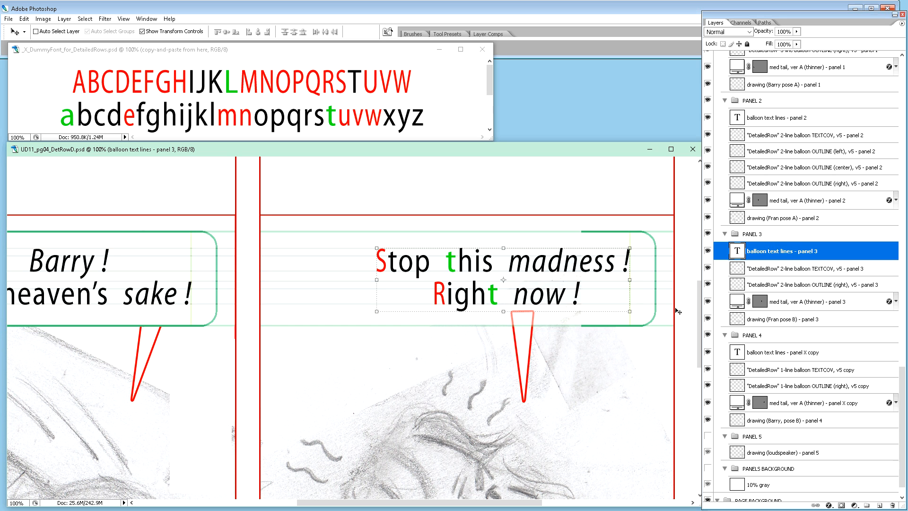
Step: Duplicate panel 3's right balloon outline layer and rename the copy "DetailedRow" 2-line balloon OUTLINE (left), v5 - panel 3
left_click(855, 290)
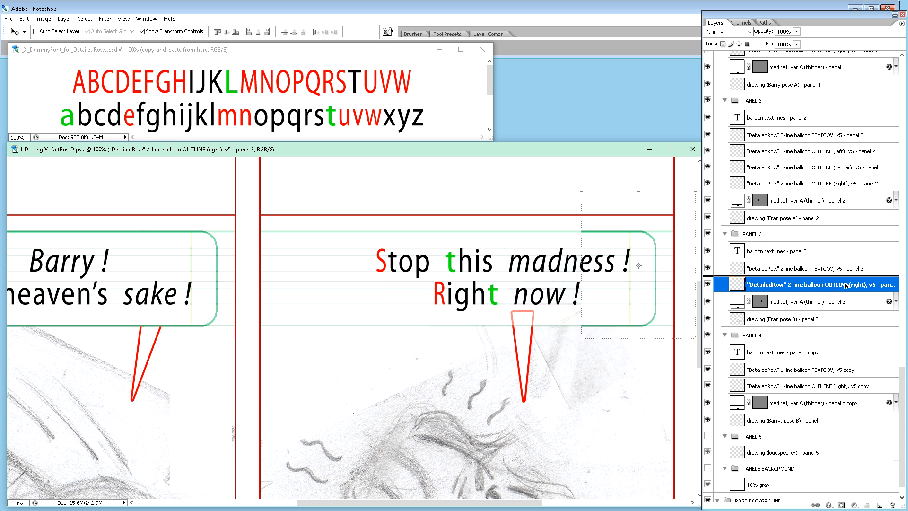
key("ctrl+j")
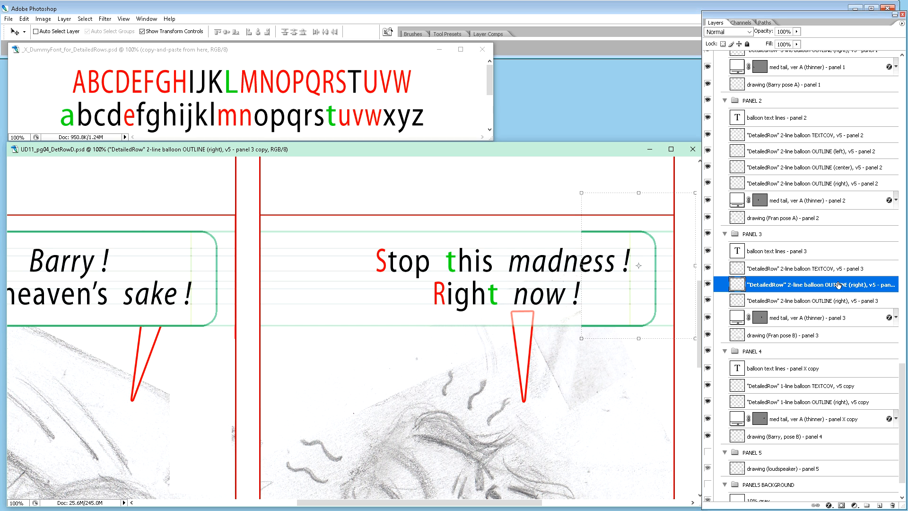
double_click(852, 285)
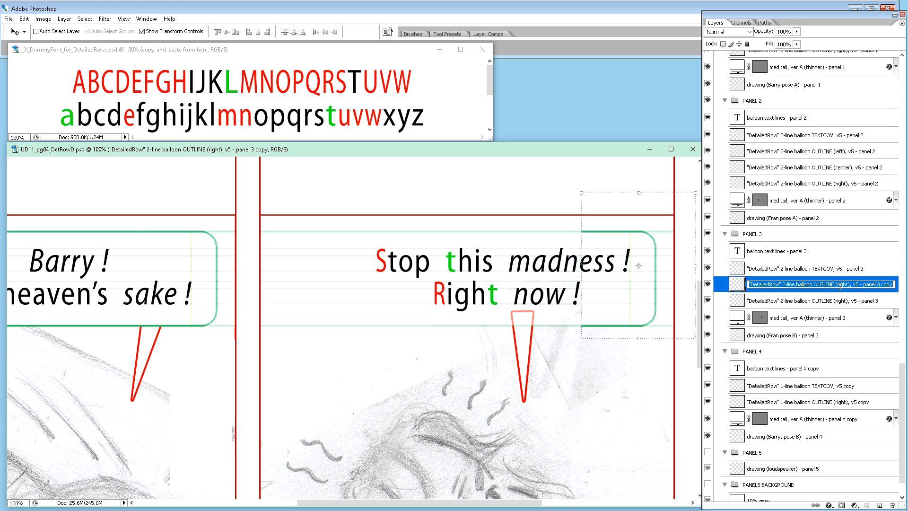
double_click(842, 284)
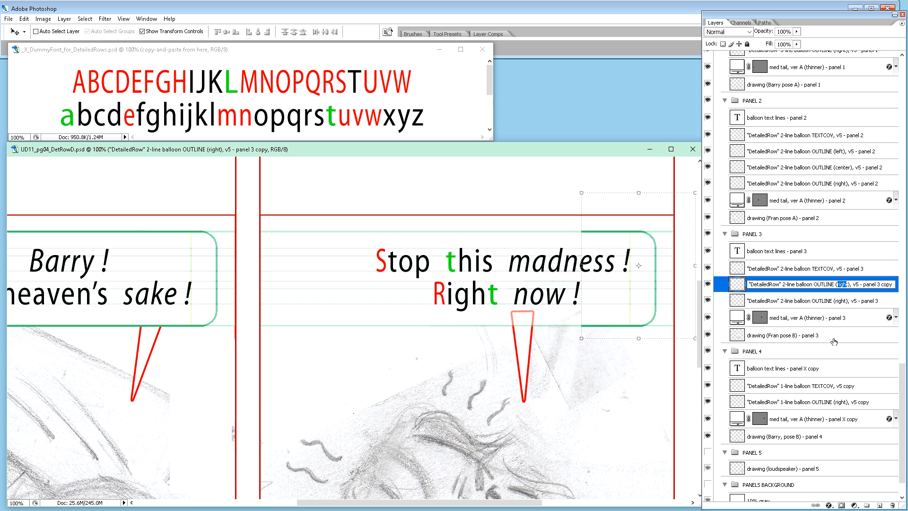
type("left")
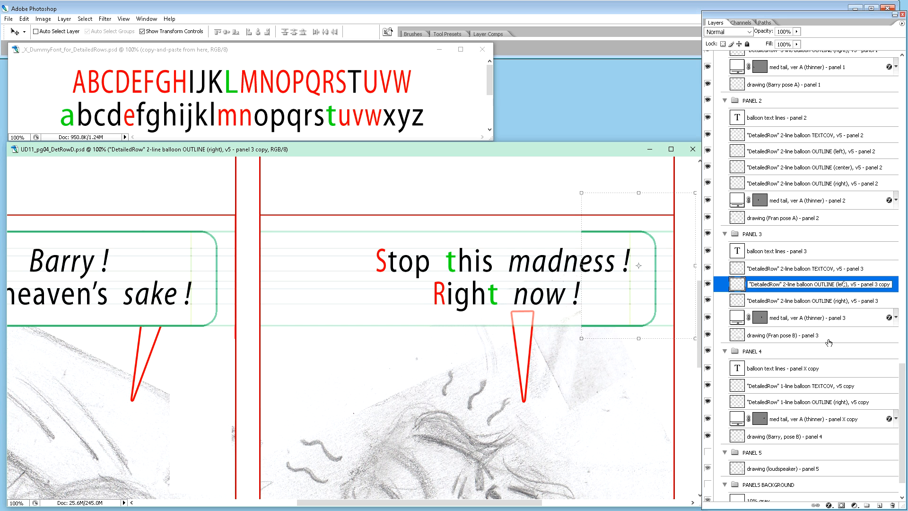
double_click(882, 284)
key("BackSpace")
key("Return")
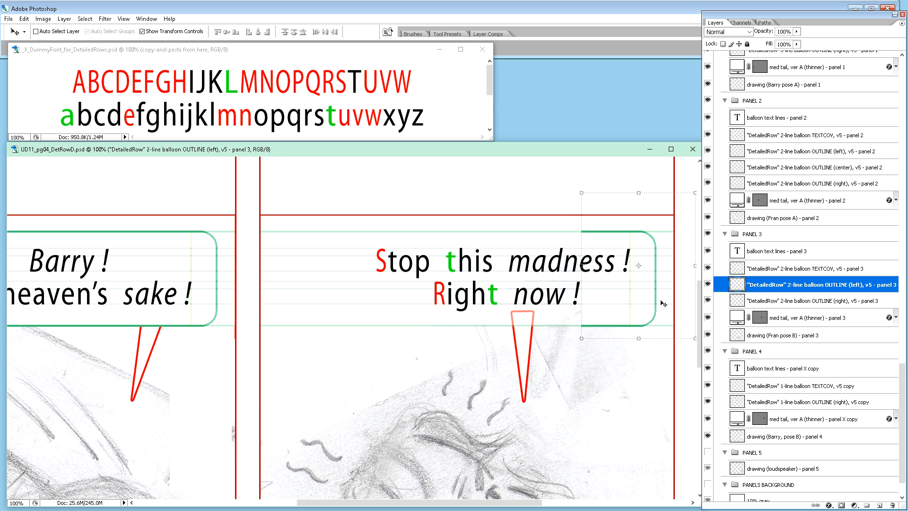
Step: Move the "2-line balloon OUTLINE (left)" copy in panel 3 leftward to the start of the balloon text and flip it horizontally
key("shift+Left")
key("shift+Left")
key("shift+Left")
key("shift+Left")
key("shift+Left")
key("shift+Left")
key("shift+Left")
key("shift+Left")
key("shift+Left")
key("shift+Left")
key("shift+Left")
key("shift+Left")
key("shift+Left")
key("shift+Left")
key("shift+Left")
key("shift+Left")
key("shift+Left")
key("shift+Left")
key("shift+Left")
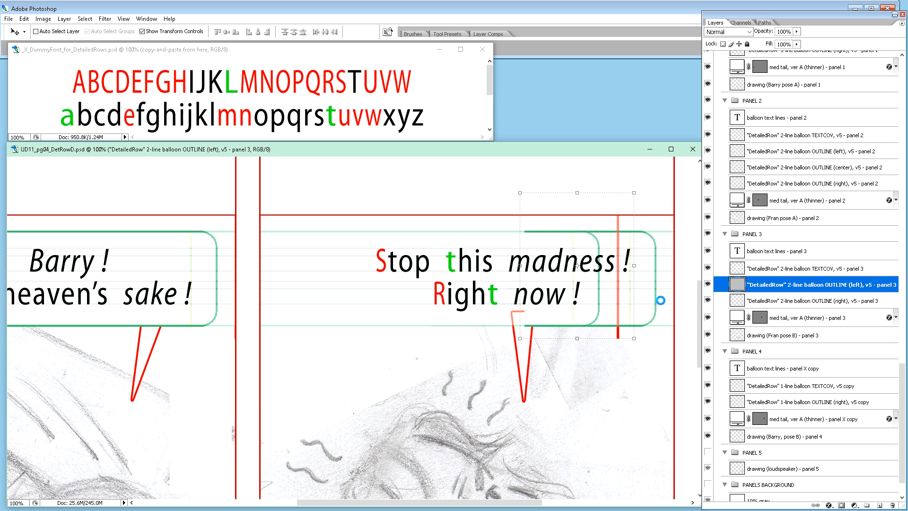
key("shift+Left")
key("shift+Left")
key("shift+Left")
key("shift+Left")
key("shift+Left")
key("shift+Left")
key("shift+Left")
key("shift+Left")
key("shift+Left")
key("shift+Left")
key("shift+Left")
key("shift+Left")
key("shift+Left")
key("shift+Left")
key("shift+Left")
key("shift+Left")
key("shift+Left")
key("shift+Left")
key("shift+Left")
key("shift+Left")
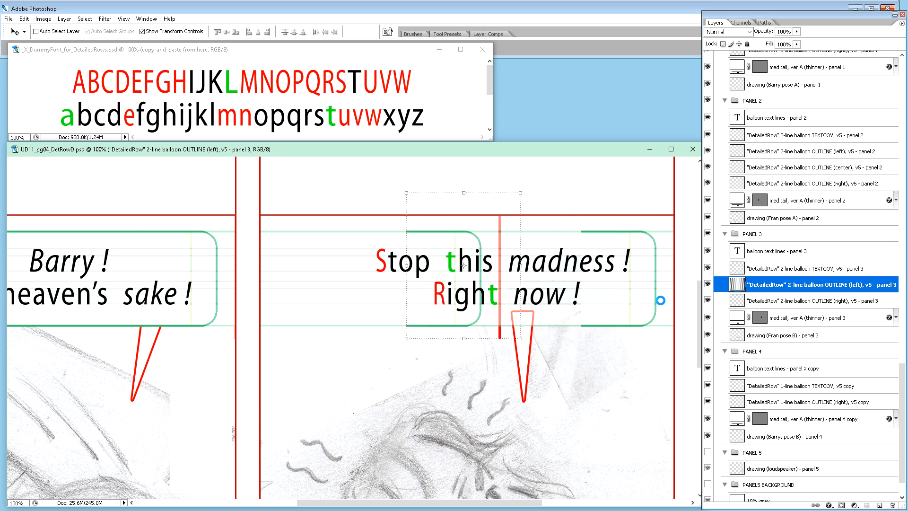
key("shift+Left")
key("shift+Left")
key("shift+Left")
key("shift+Left")
key("shift+Left")
key("shift+Left")
key("shift+Left")
key("shift+Left")
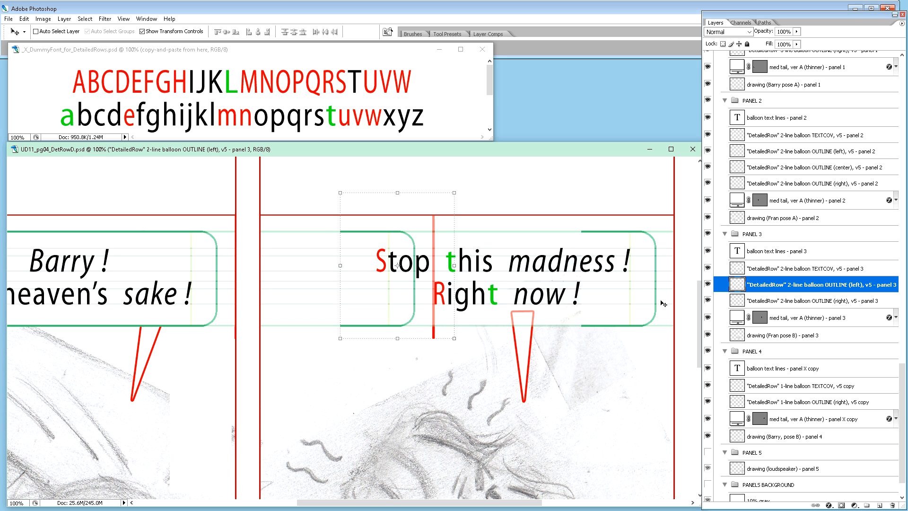
key("ctrl+shift+h")
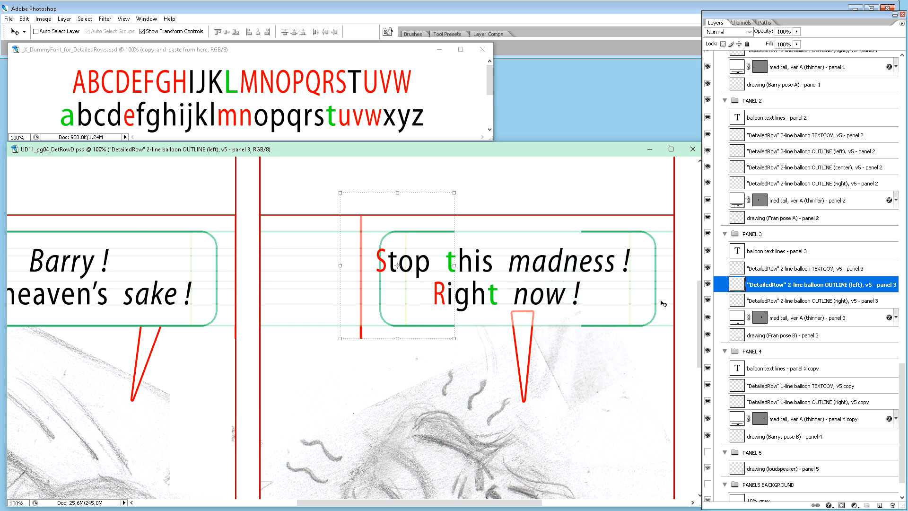
Step: Shift panel 3's left outline further left until its inner yellow margin line meets the start of "Stop"
key("shift+Left")
key("shift+Left")
key("shift+Left")
key("shift+Left")
key("shift+Left")
key("shift+Left")
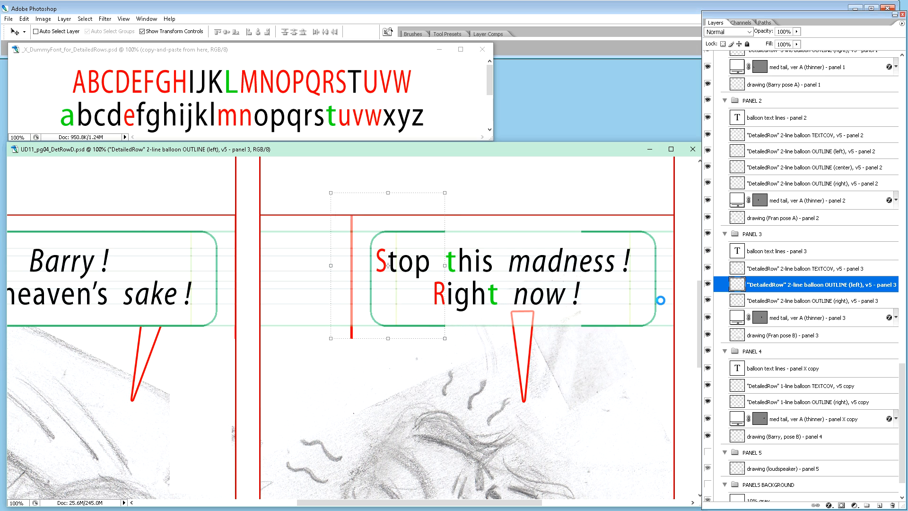
key("Left")
key("Left")
key("Left")
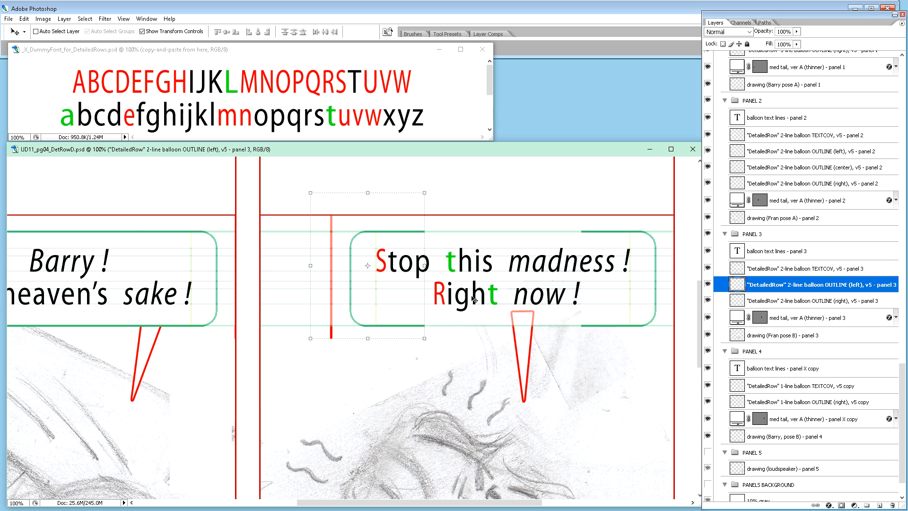
Step: Delete the vertical red guide line beside the balloon from panel 3's left outline layer
key("m")
left_click_drag(318, 198, 338, 359)
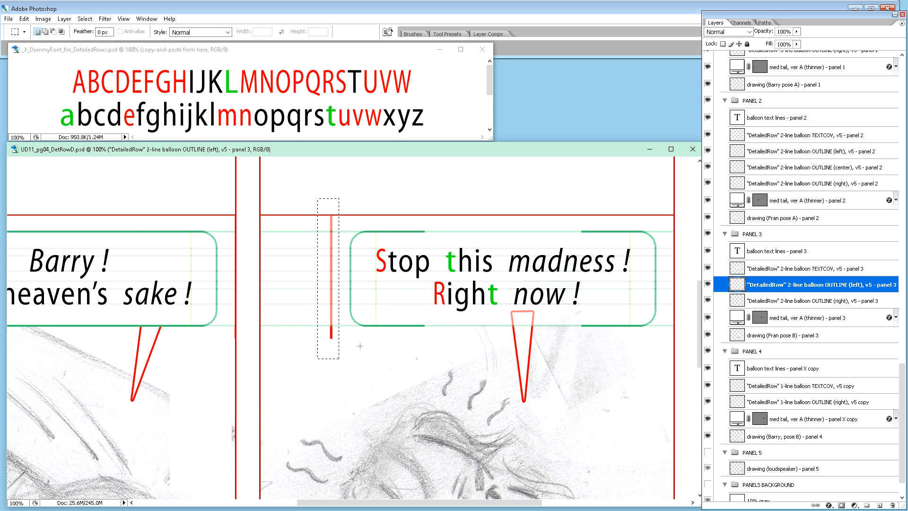
key("Delete")
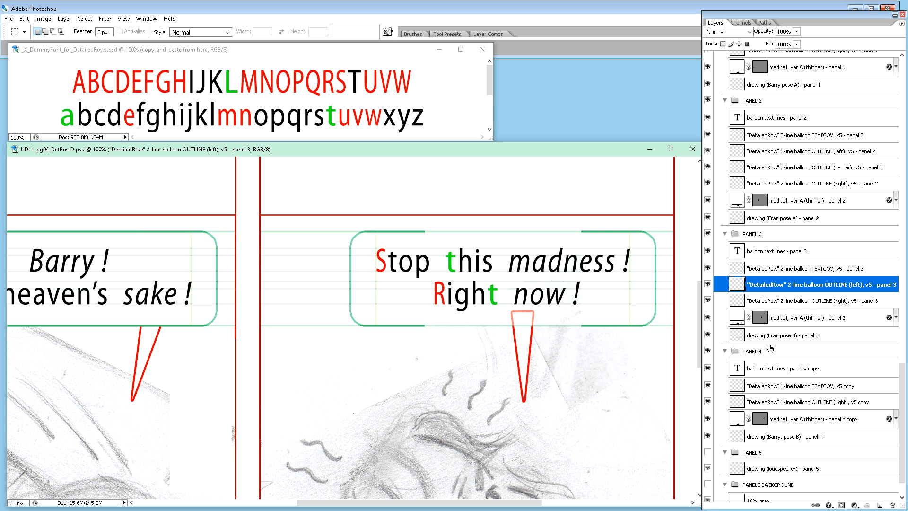
Step: Copy a narrow vertical strip of panel 3's right balloon outline, including its horizontal edges, onto a new layer
left_click(739, 306)
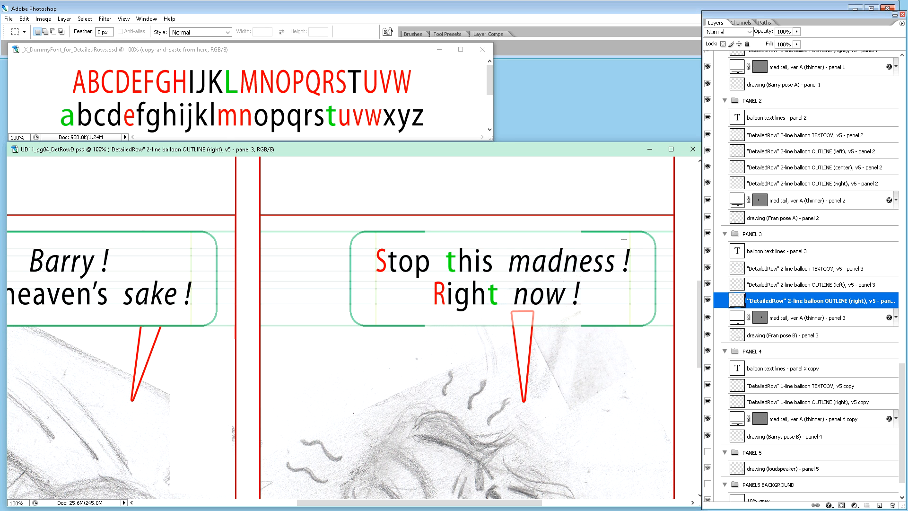
left_click_drag(614, 309, 593, 357)
key("ctrl+j")
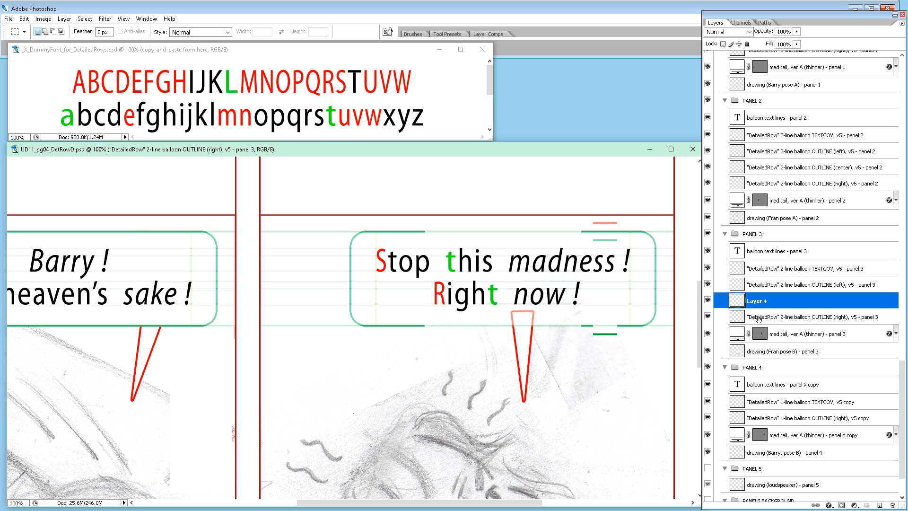
Step: Rename the strip's layer "DetailedRow" 2-line balloon OUTLINE (center), v5 - panel 3, based on the right outline layer's name
double_click(758, 317)
key("ctrl+c")
double_click(758, 303)
key("ctrl+v")
left_click_drag(839, 301, 847, 303)
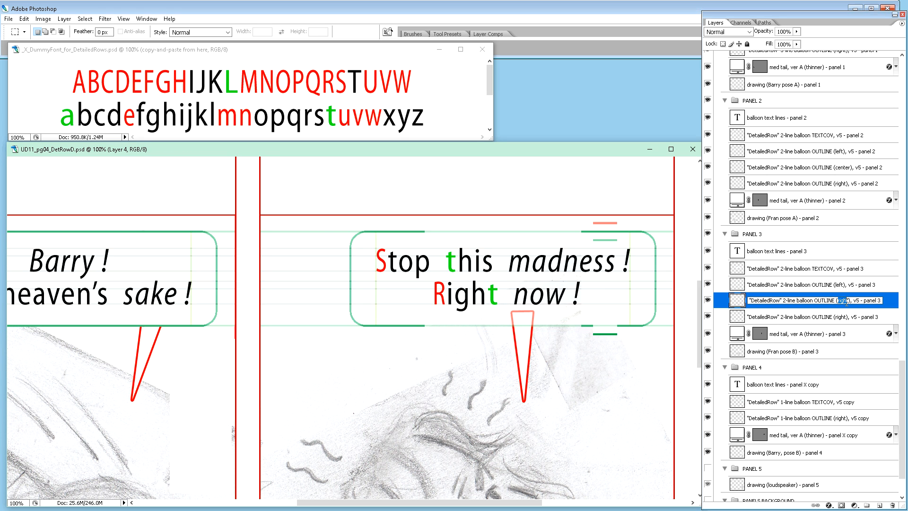
type("center")
key("Return")
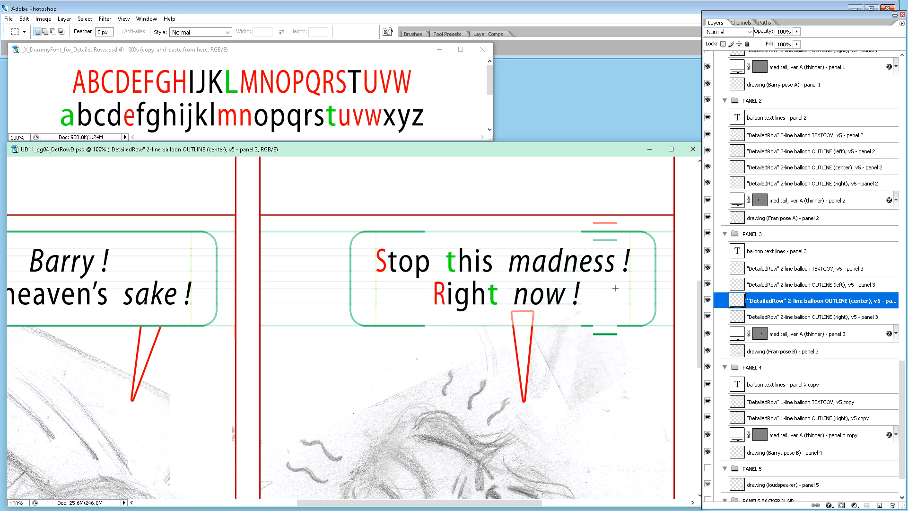
Step: Move the center outline strip left and up so its green lines align with the right outline's upper and lower edges
key("ctrl+plus")
key("ctrl+plus")
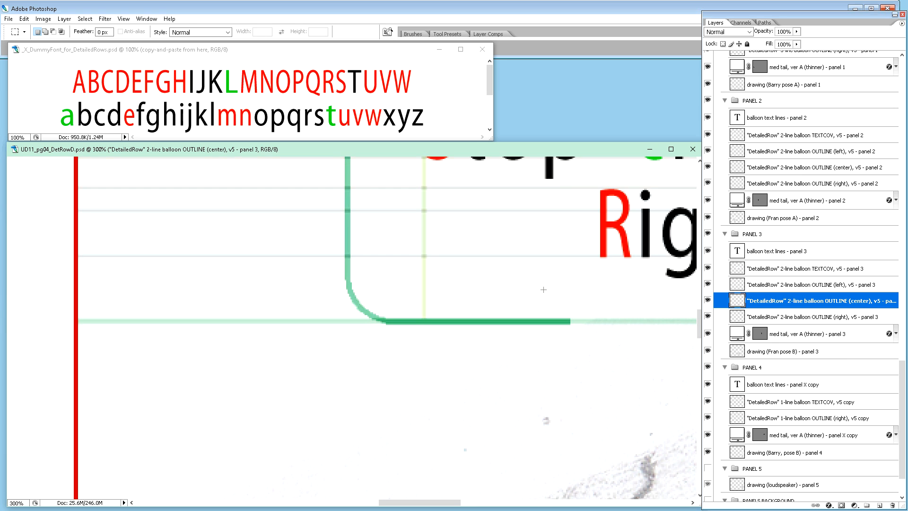
scroll(526, 274, "up", 5)
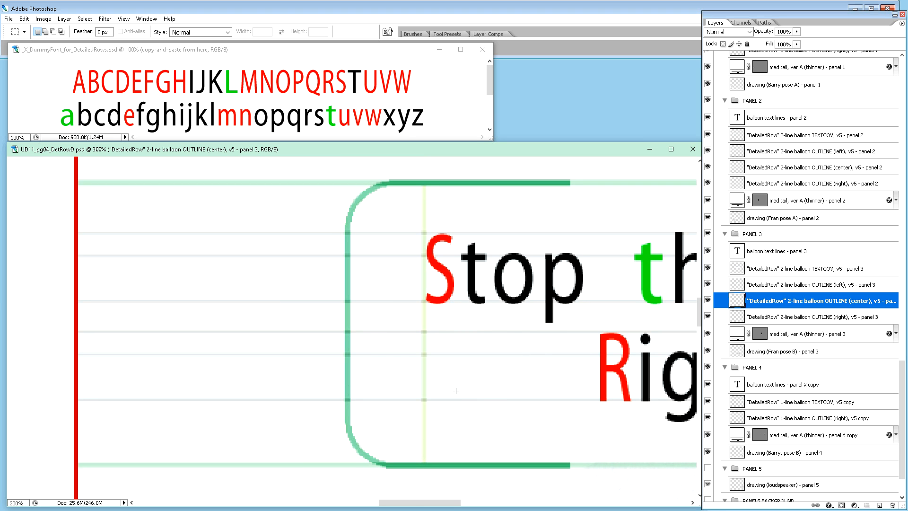
left_click_drag(450, 503, 519, 496)
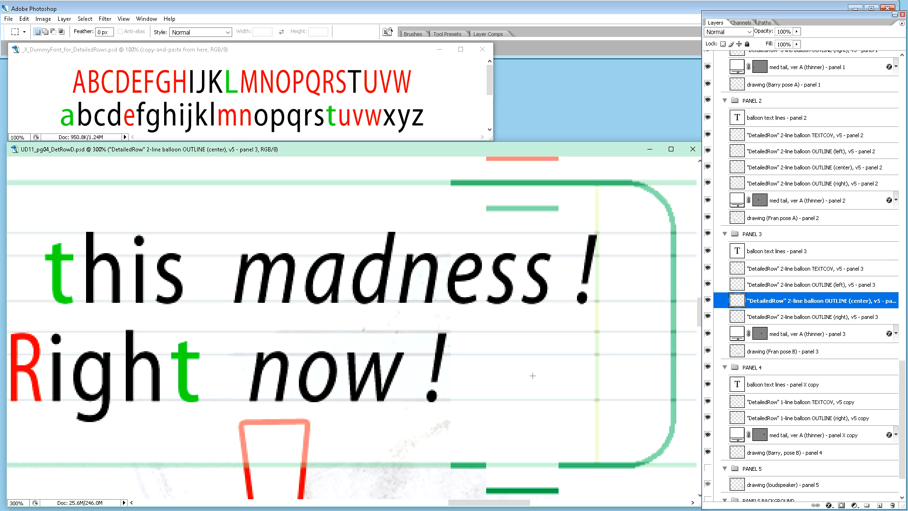
key("v")
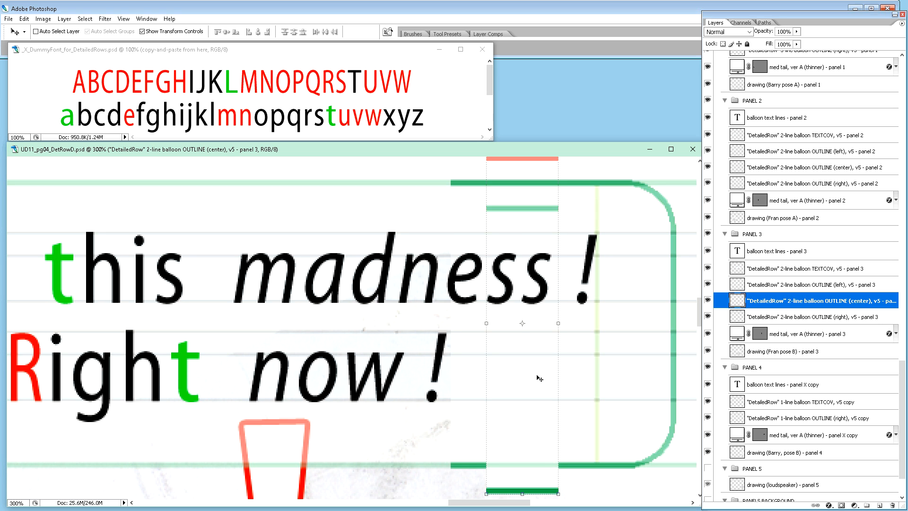
key("shift+Left")
key("shift+Left")
key("shift+Left")
key("shift+Left")
key("shift+Left")
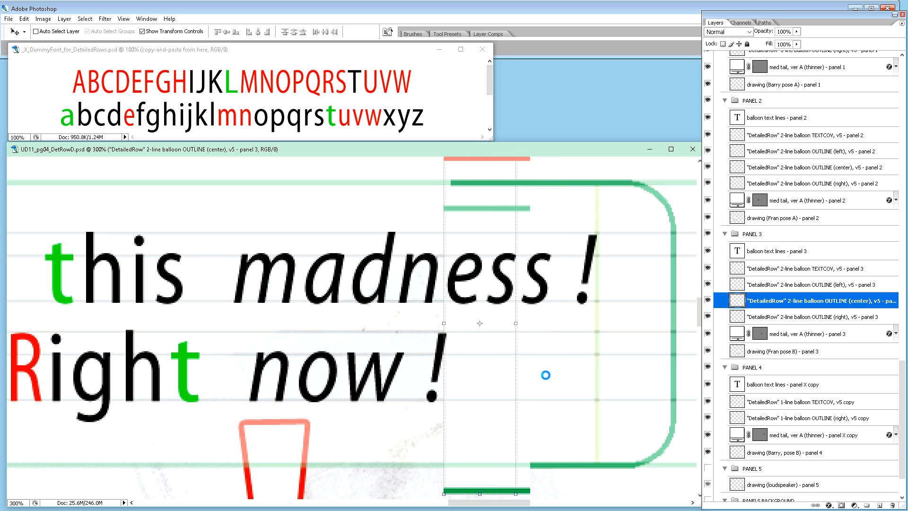
key("shift+Up")
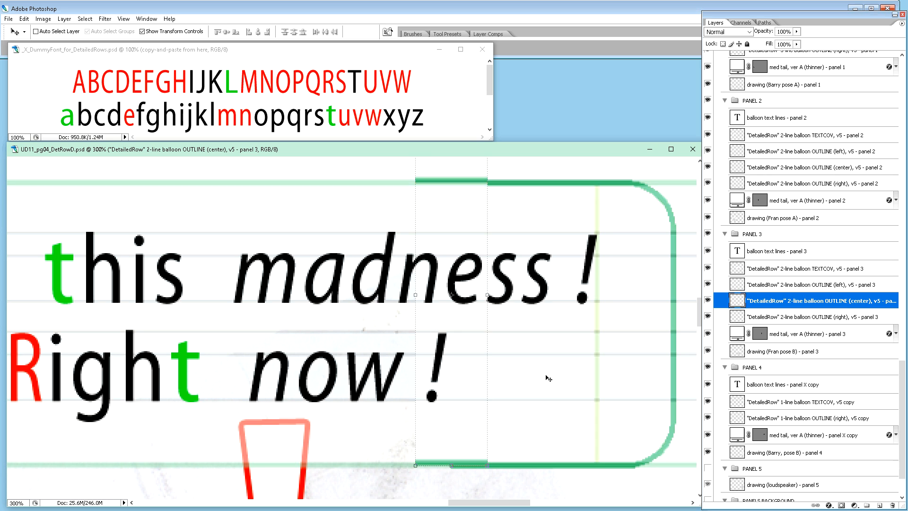
key("Down")
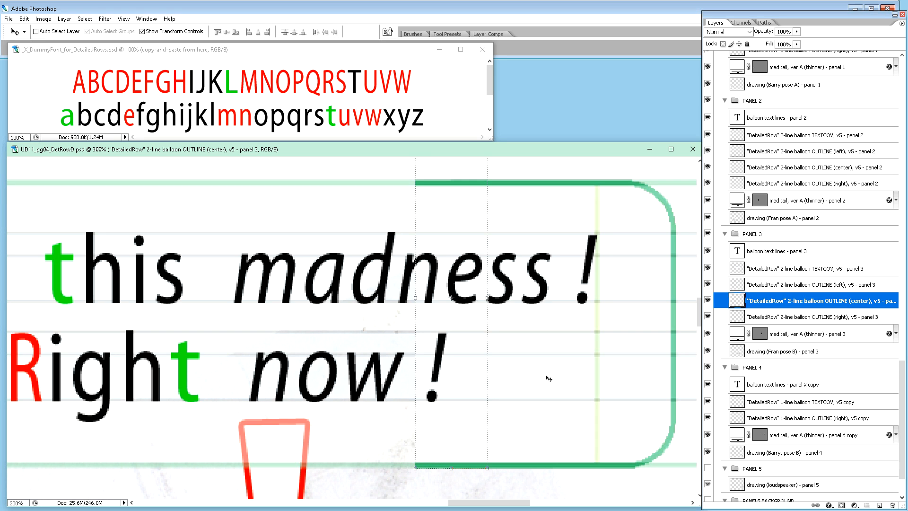
Step: Shift the center outline strip further left until it only slightly overlaps the inner end of the right outline
key("shift+Left")
key("shift+Left")
key("shift+Left")
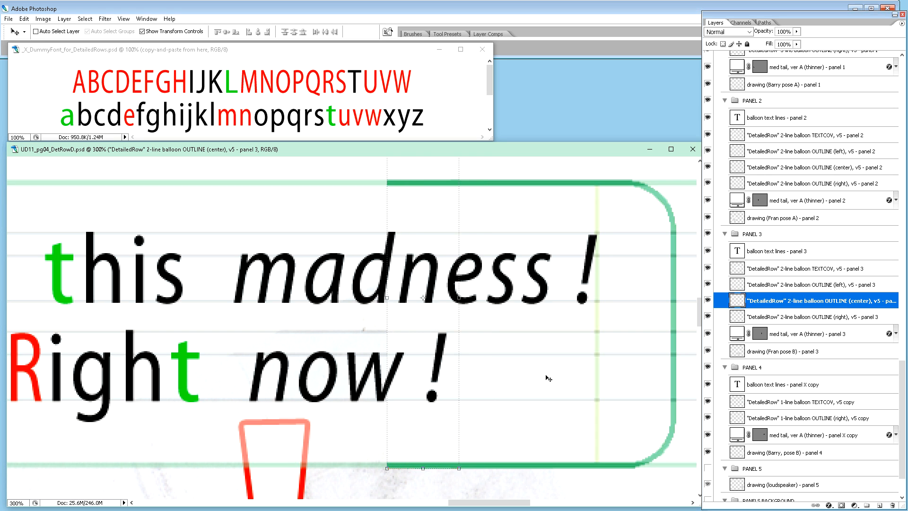
key("shift+Right")
key("Left")
key("Left")
Step: Stretch the center outline strip leftward to 669.9% width so it joins panel 3's left outline, and apply the transform
scroll(415, 359, "down", 3)
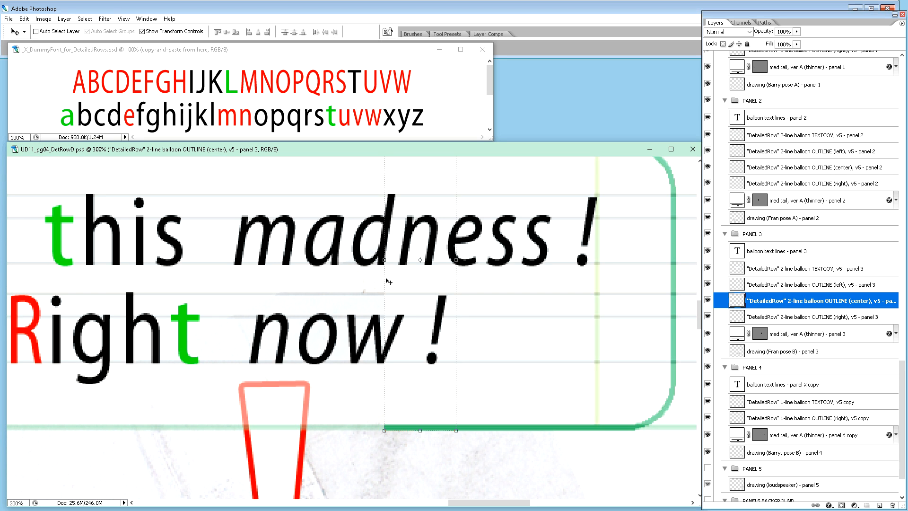
left_click_drag(382, 278, 62, 326)
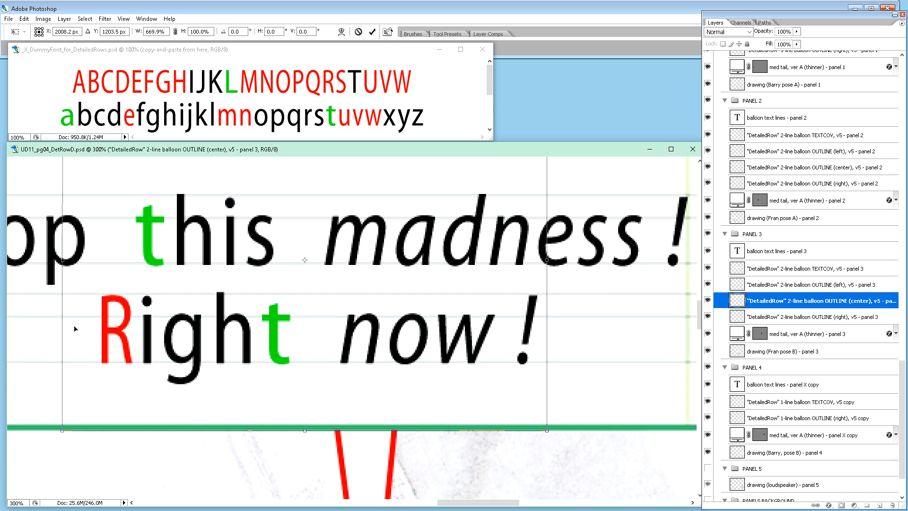
key("Return")
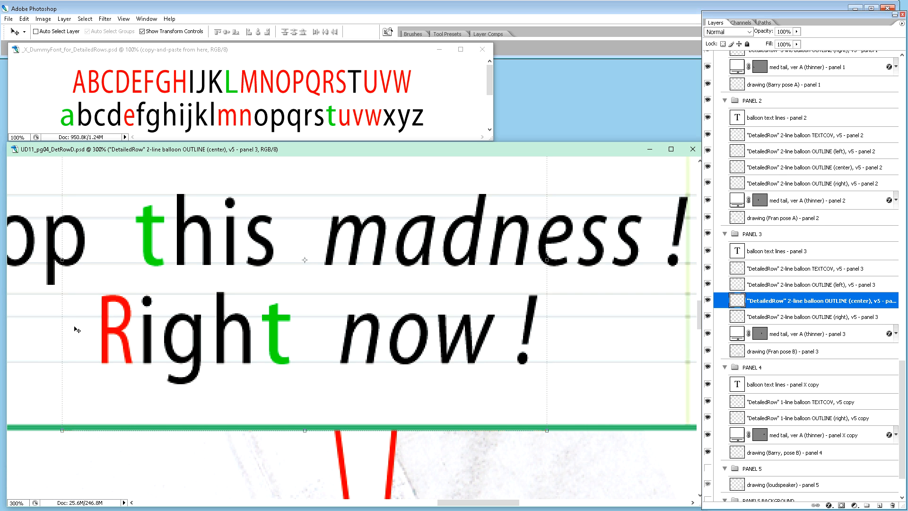
Step: Move panel 3's "med tail, ver A (thinner)" right to sit beneath the end of "now !" and rotate it 13°
key("ctrl+minus")
key("ctrl+minus")
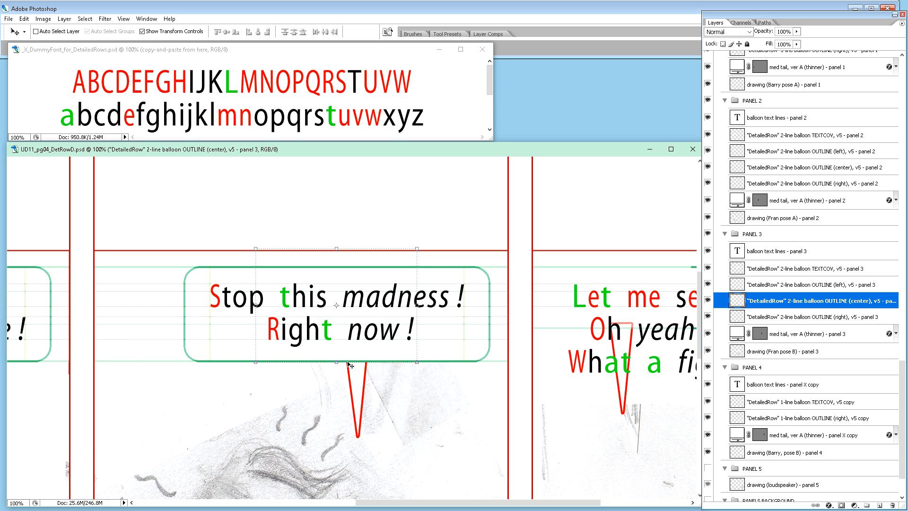
scroll(348, 364, "down", 2)
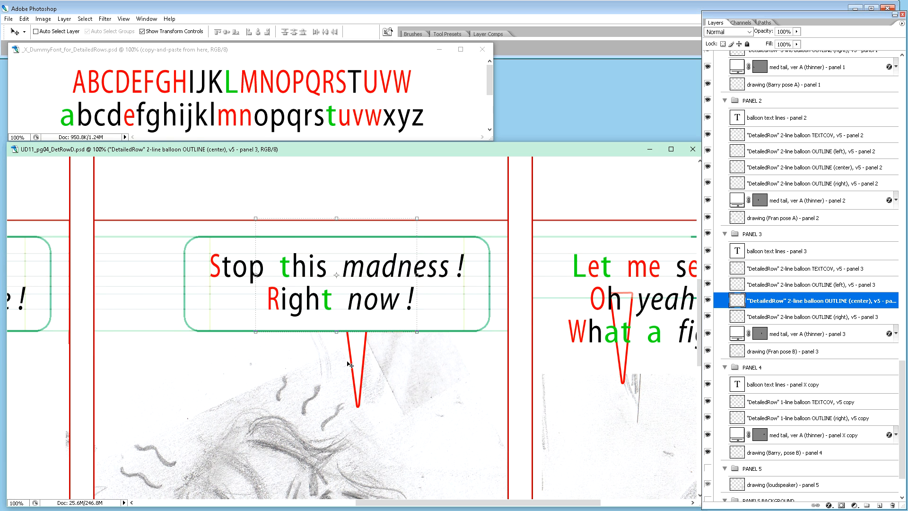
key("ctrl+minus")
key("ctrl+minus")
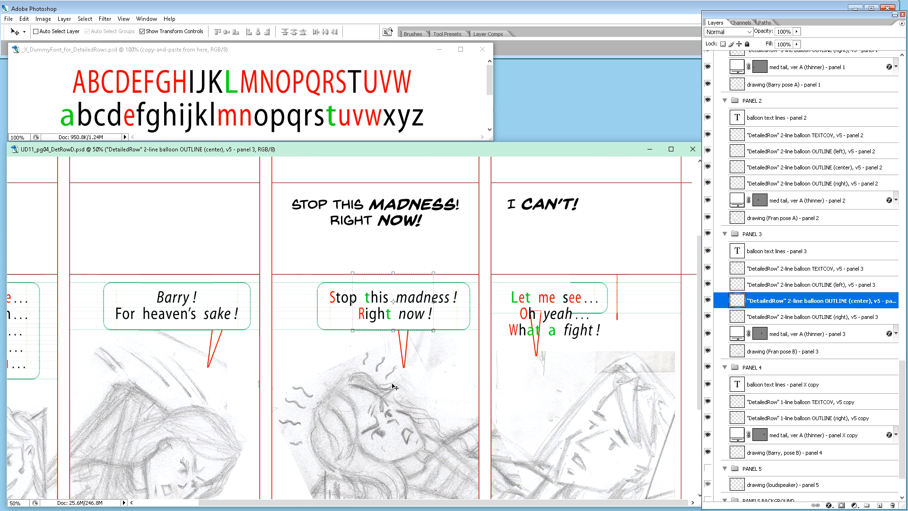
scroll(411, 378, "down", 2)
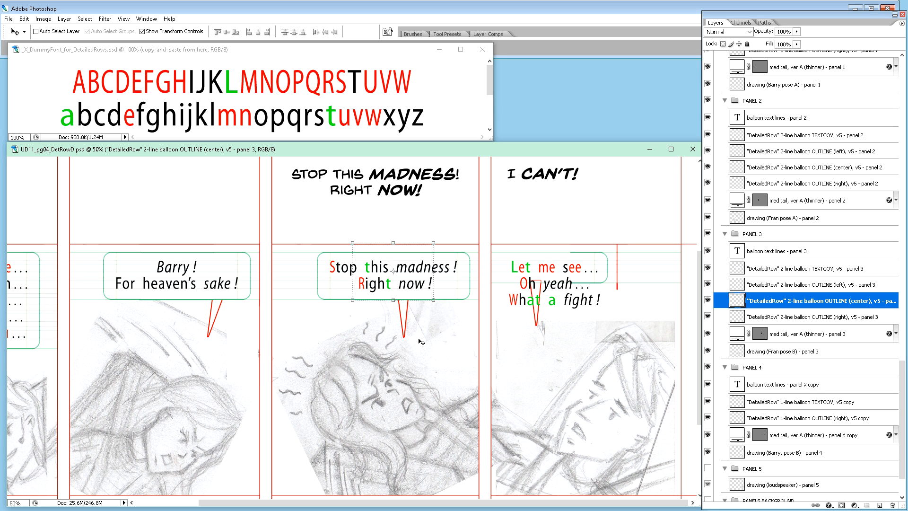
left_click(789, 335)
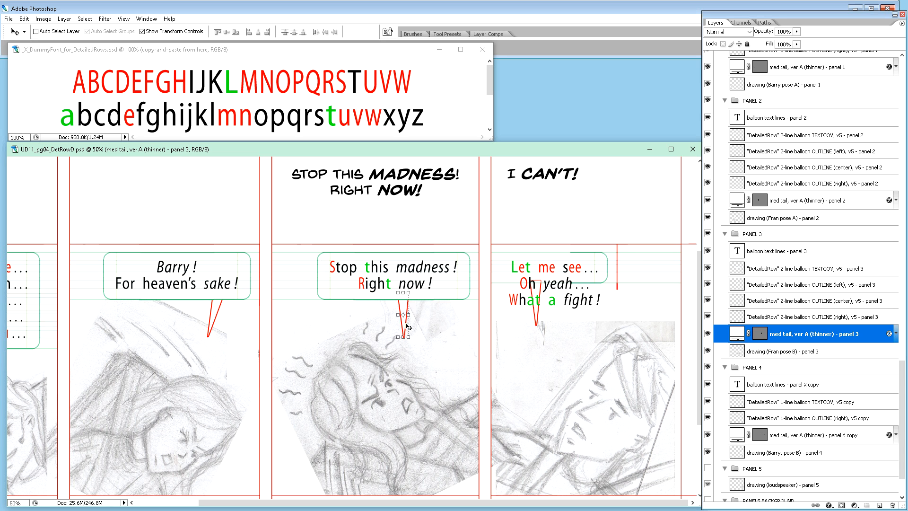
key("shift+Right")
key("shift+Right")
key("shift+Right")
key("shift+Right")
key("shift+Right")
key("shift+Right")
key("shift+Right")
key("shift+Right")
key("shift+Right")
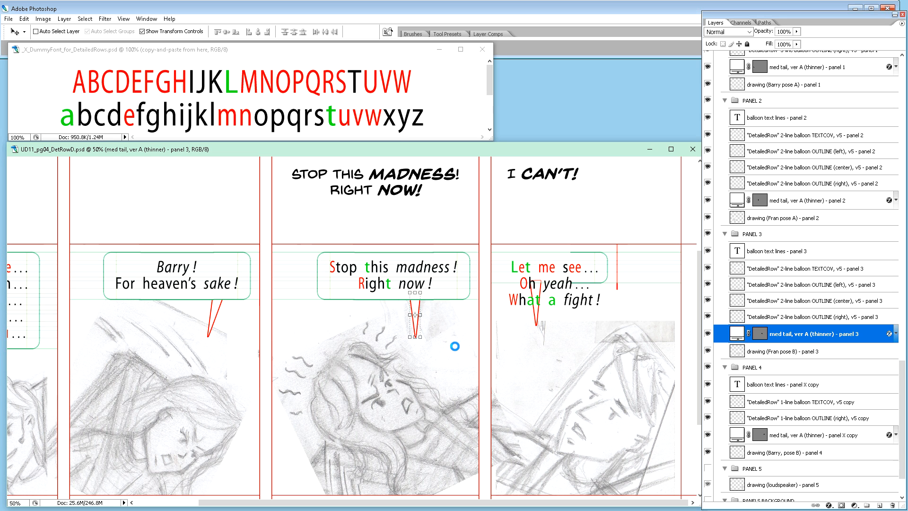
key("shift+Right")
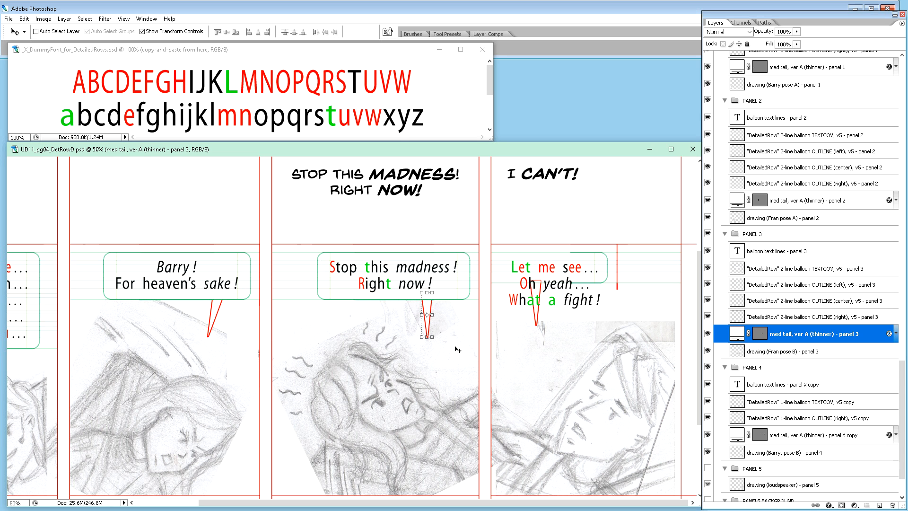
key("shift+Right")
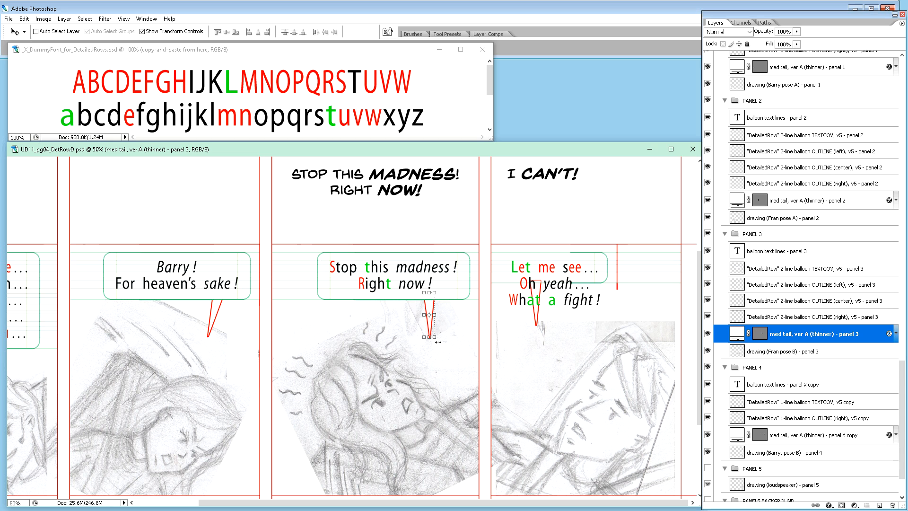
left_click_drag(439, 340, 434, 345)
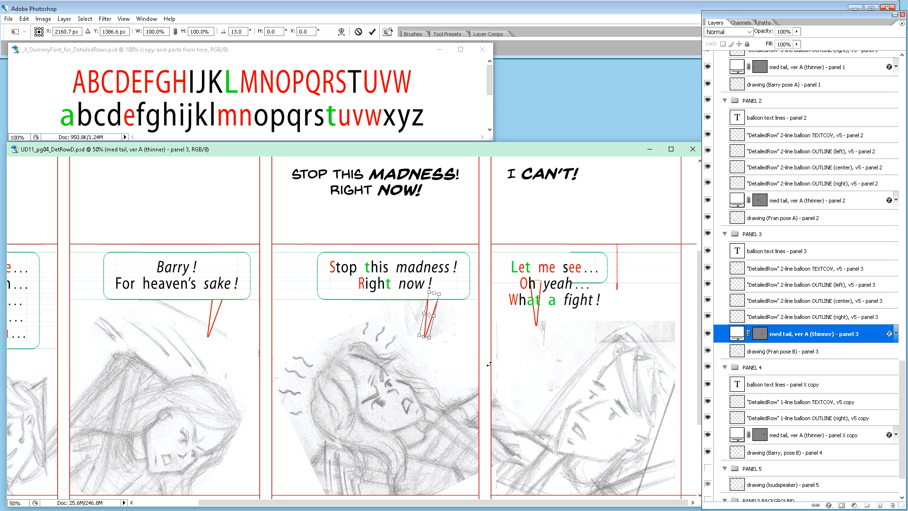
key("Return")
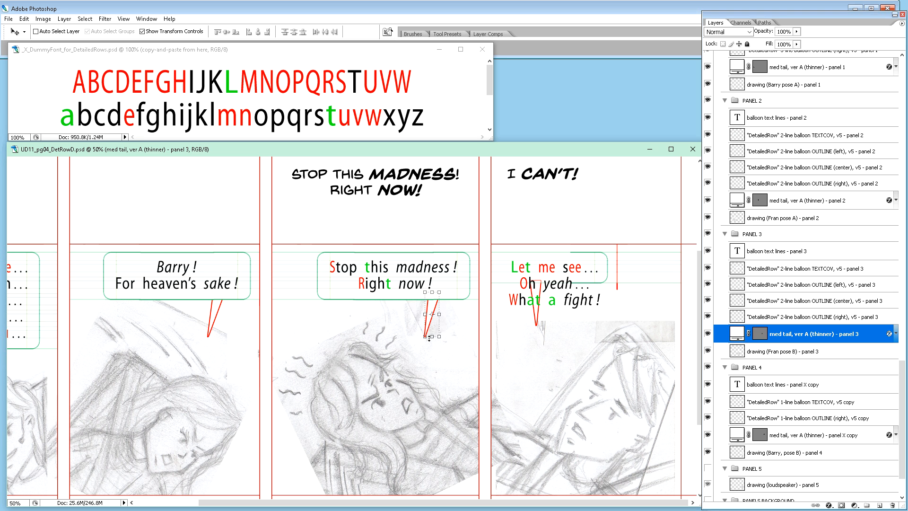
Step: Hide the "new balloon text - panel 3" layer
scroll(739, 293, "up", 8)
scroll(739, 294, "up", 3)
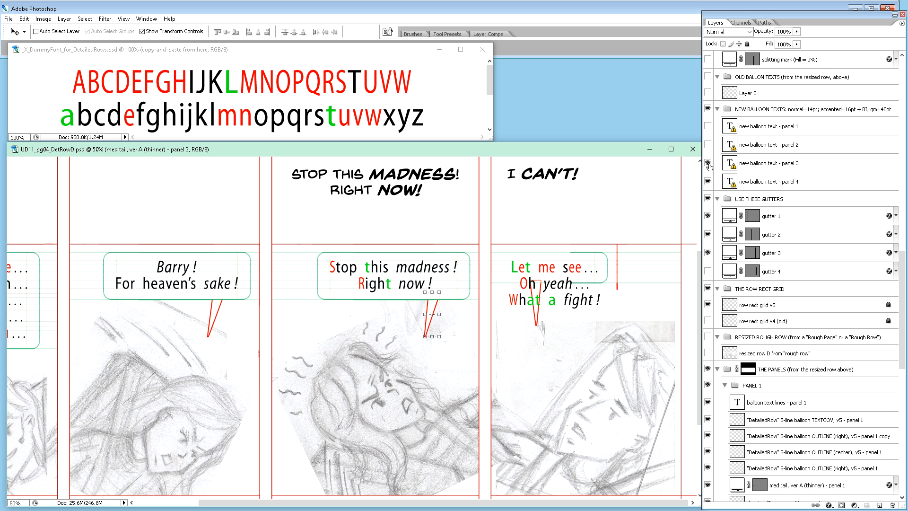
left_click(707, 163)
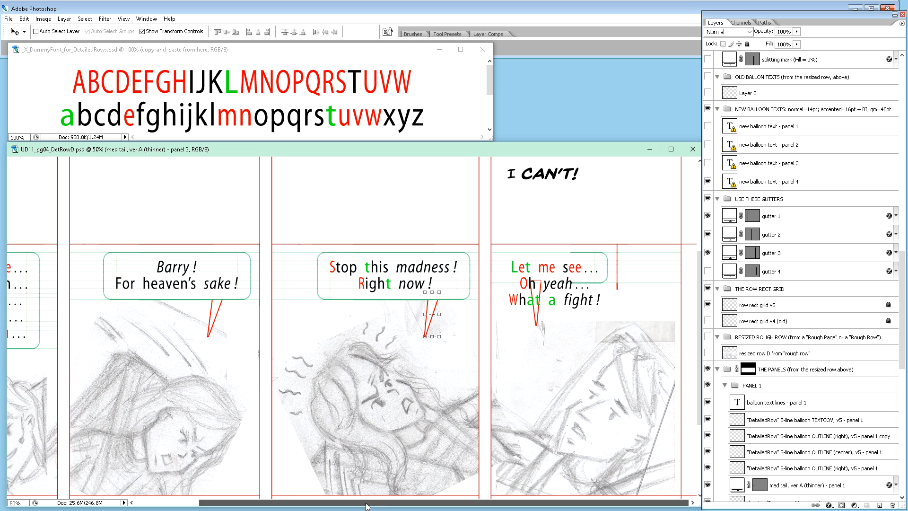
Step: In panel 4's balloon text lines, insert a black upright "I" and a space before "Let", reusing the dummy-font style of the "h" in "Oh"
scroll(551, 314, "up", 2)
scroll(571, 310, "down", 3)
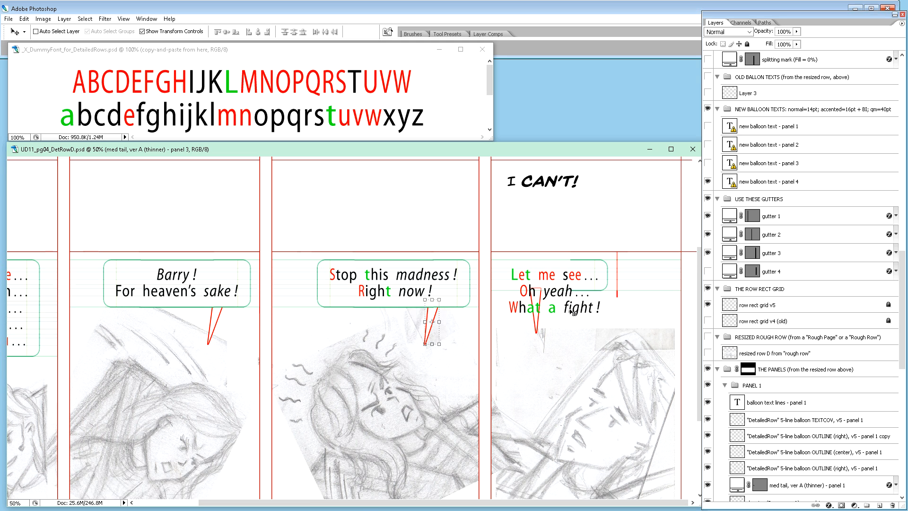
scroll(583, 309, "up", 2)
scroll(583, 310, "up", 2)
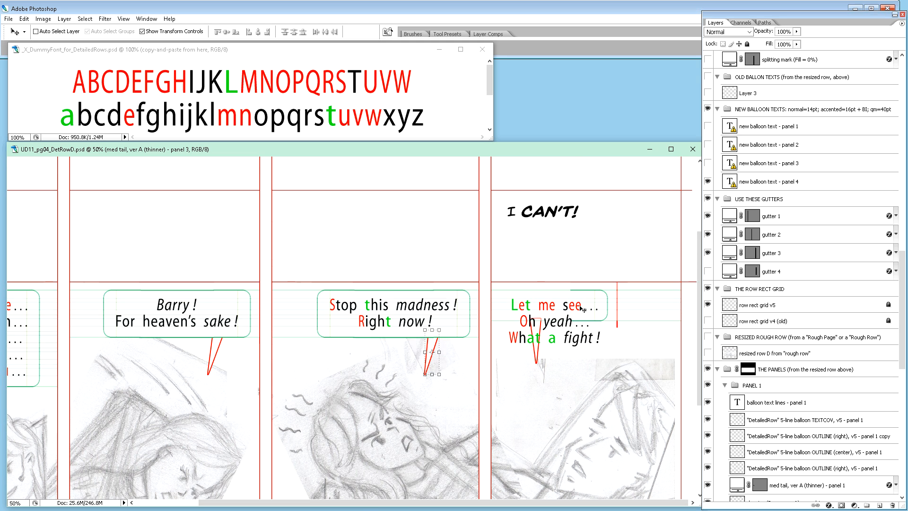
scroll(750, 412, "down", 8)
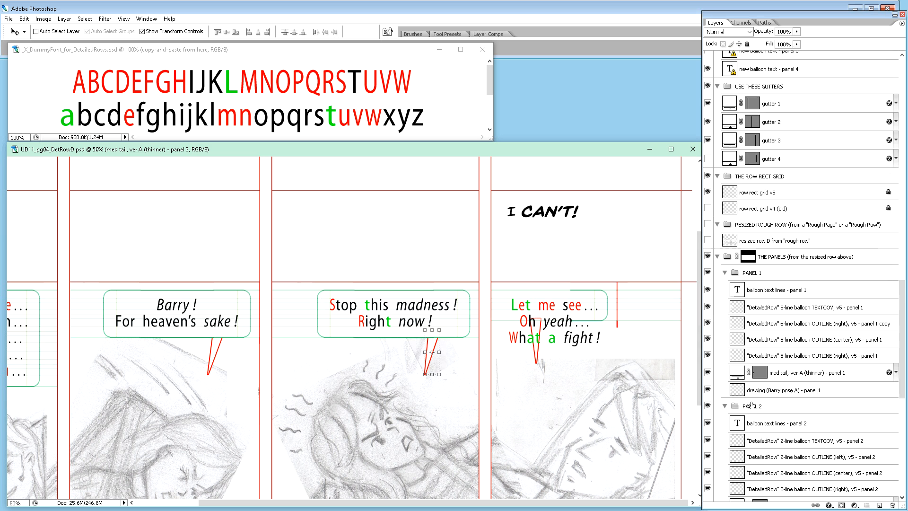
scroll(755, 397, "down", 2)
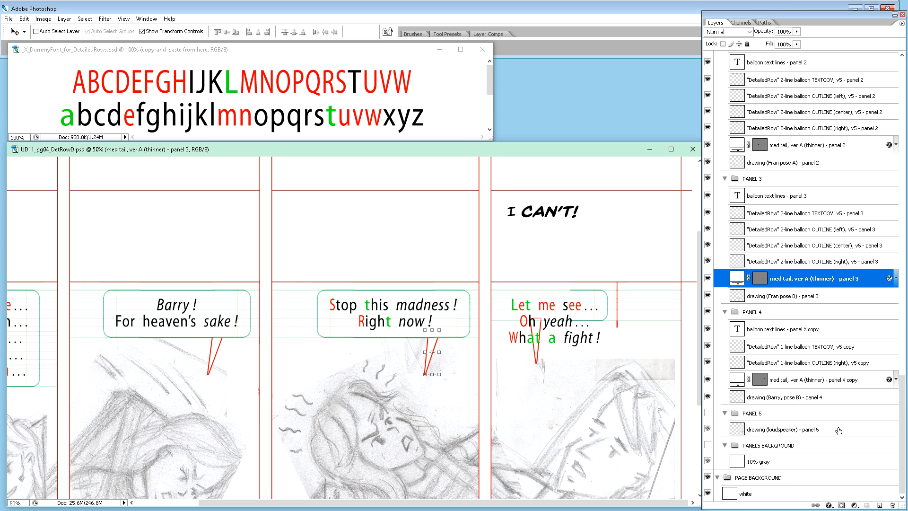
left_click(782, 329)
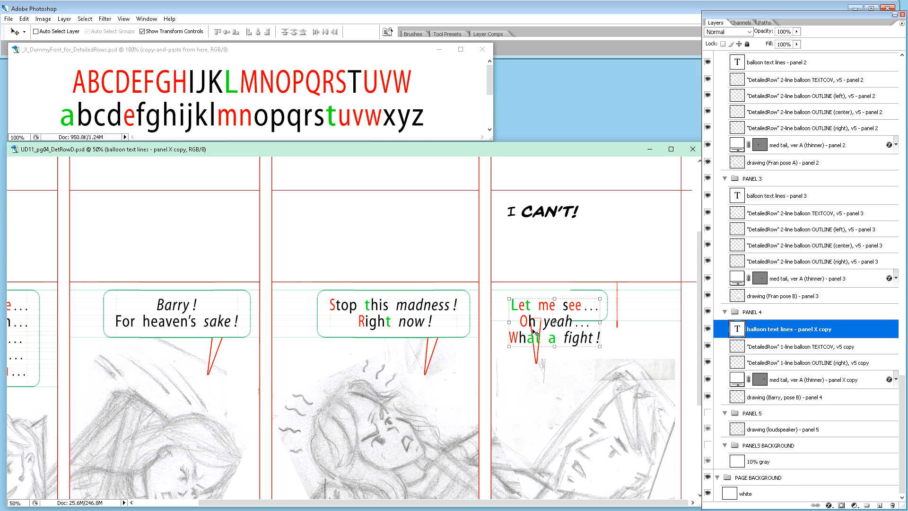
key("t")
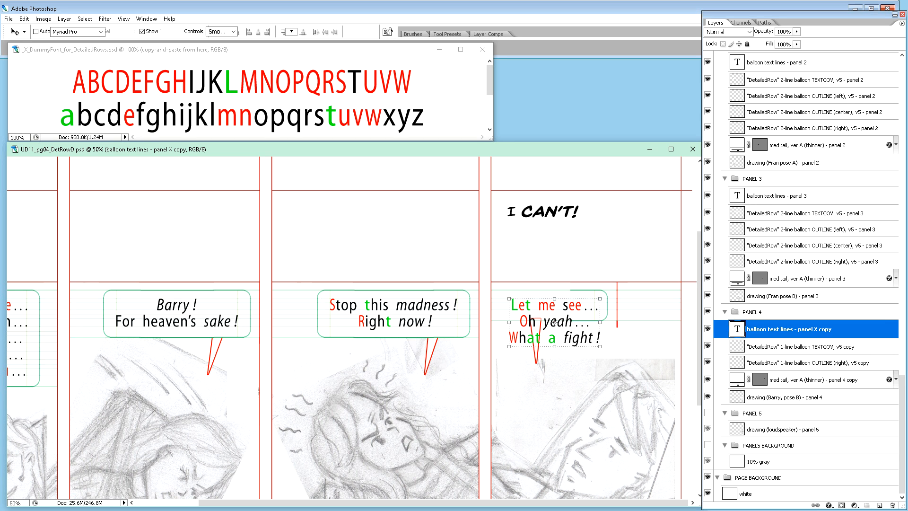
left_click_drag(530, 322, 536, 322)
key("ctrl+c")
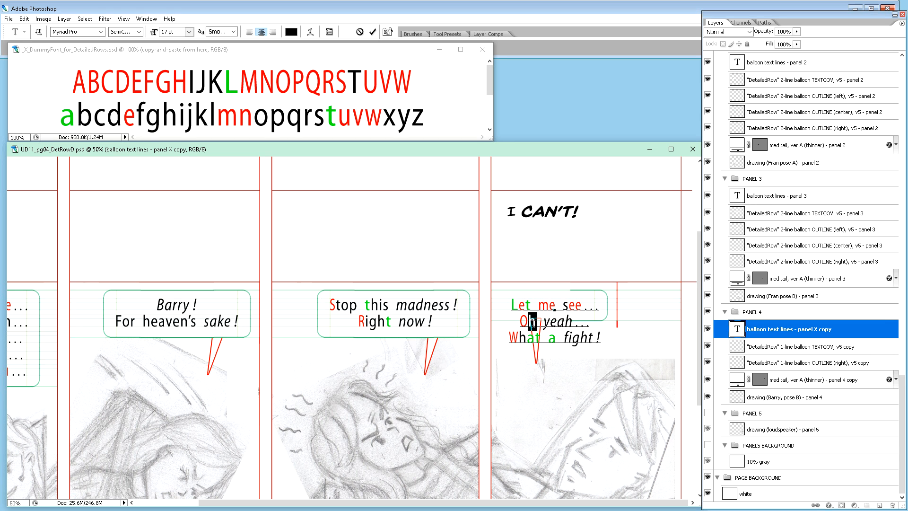
left_click(511, 303)
key("ctrl+v")
type("l")
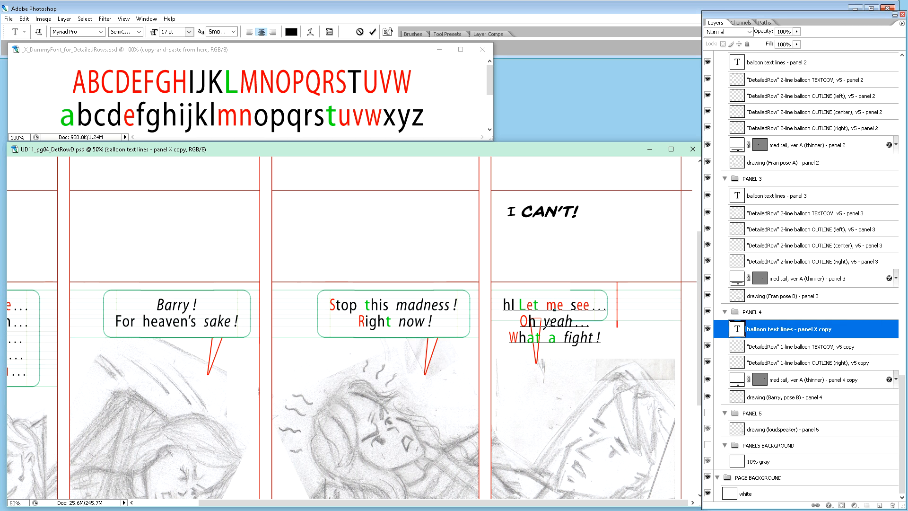
key("Left")
key("Left")
key("Delete")
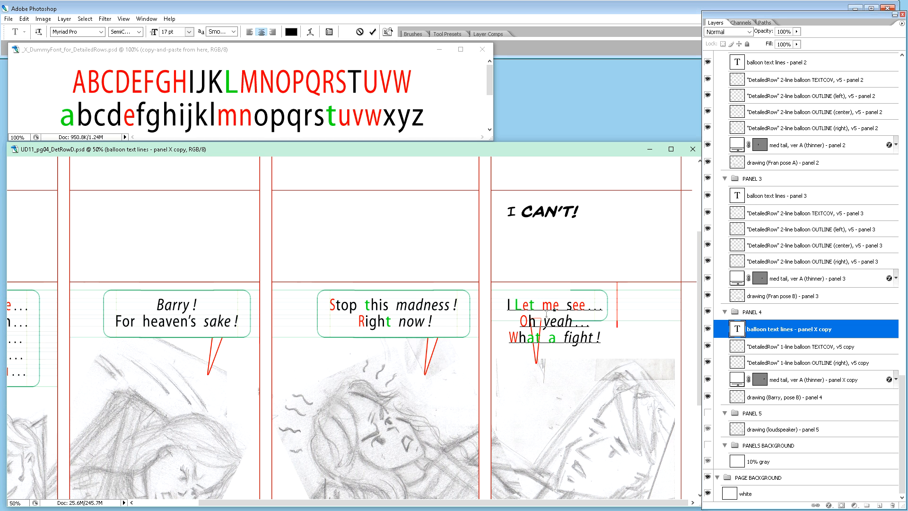
key("Right")
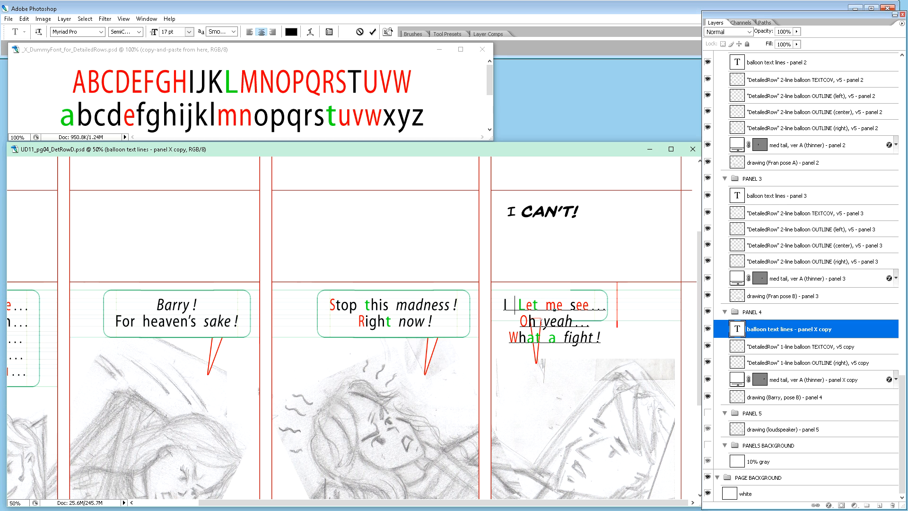
Step: Add "can't !" in italics after the "I", using pasted "gh" from "fight" for the style and deleting those two letters
left_click_drag(572, 337, 586, 339)
key("ctrl+c")
left_click(509, 306)
key("ctrl+v")
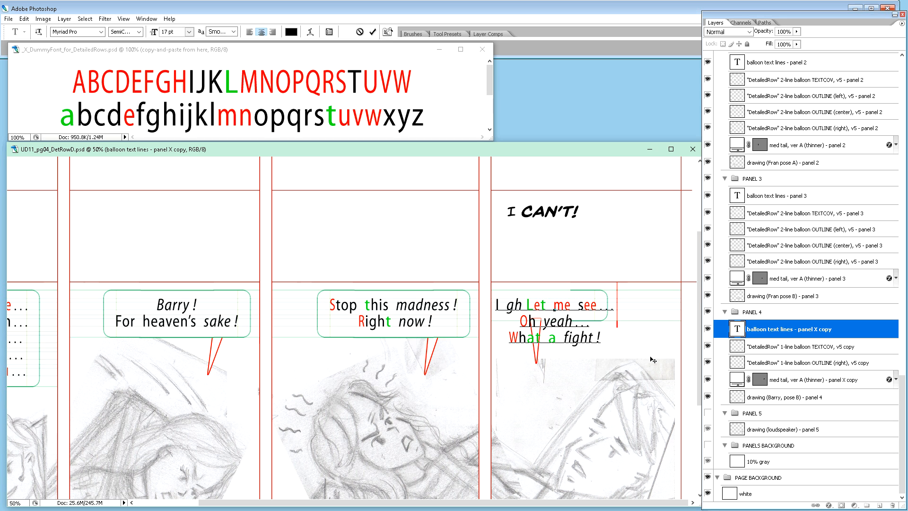
type("can")
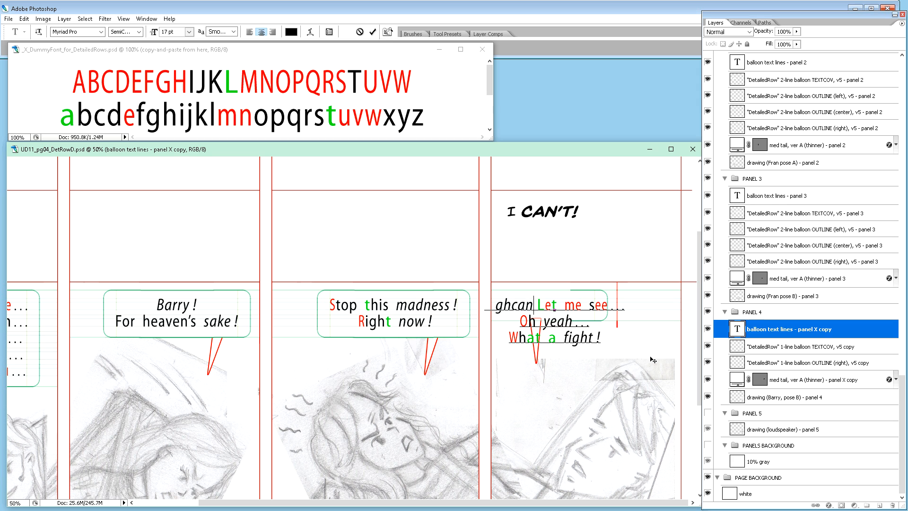
type("'t!")
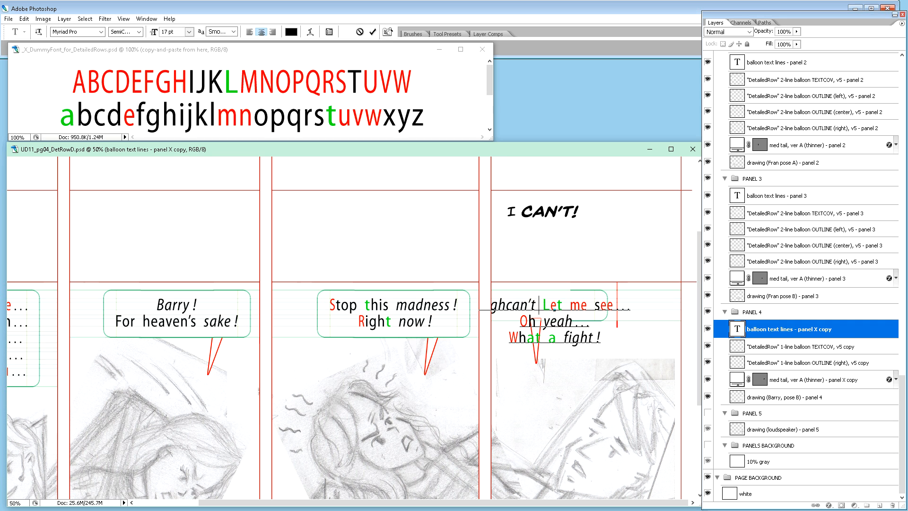
key("Left")
key("Left")
key("Left")
key("Left")
key("Left")
key("Left")
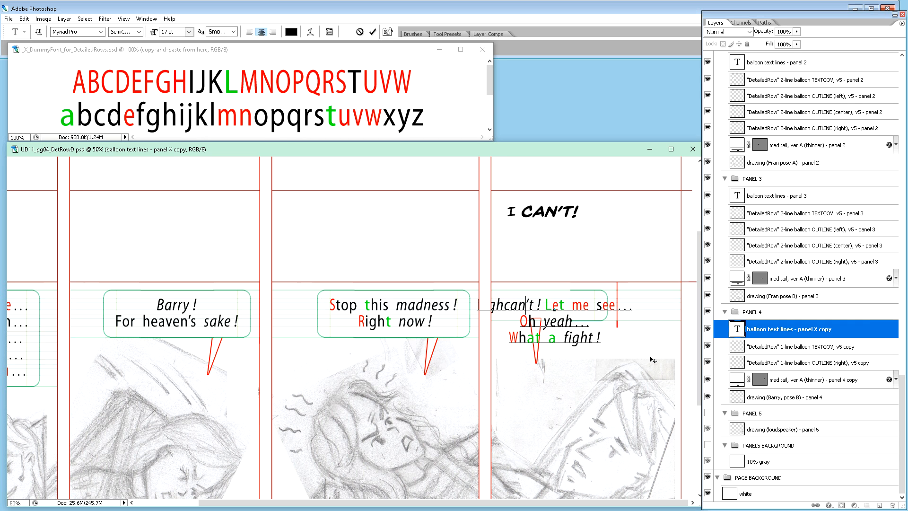
key("BackSpace")
key("BackSpace")
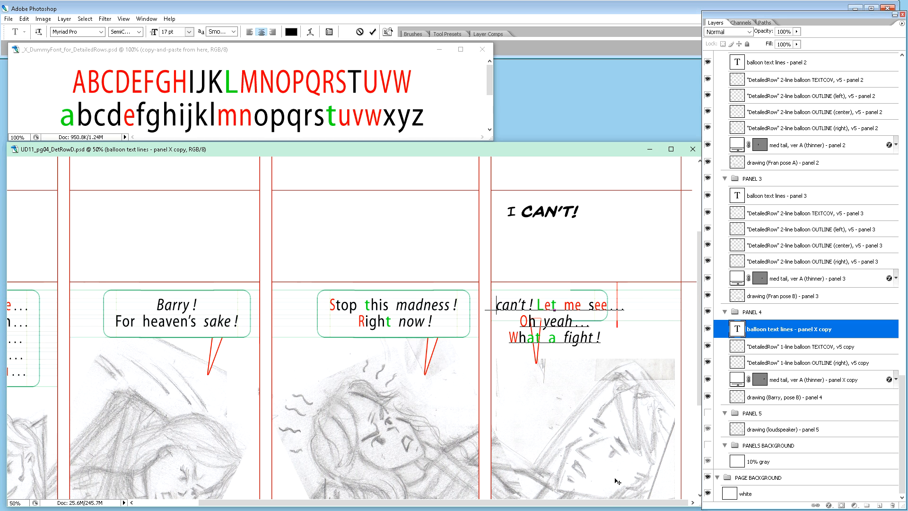
Step: Delete the placeholder lines "Let me see... Oh yeah... What a fight !" from panel 4's balloon and commit the text
left_click_drag(617, 506, 616, 505)
left_click_drag(534, 303, 616, 335)
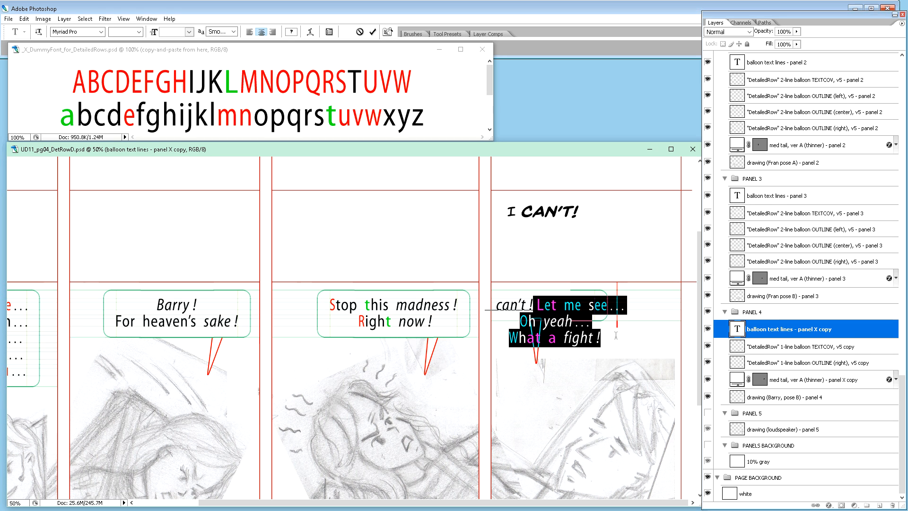
key("BackSpace")
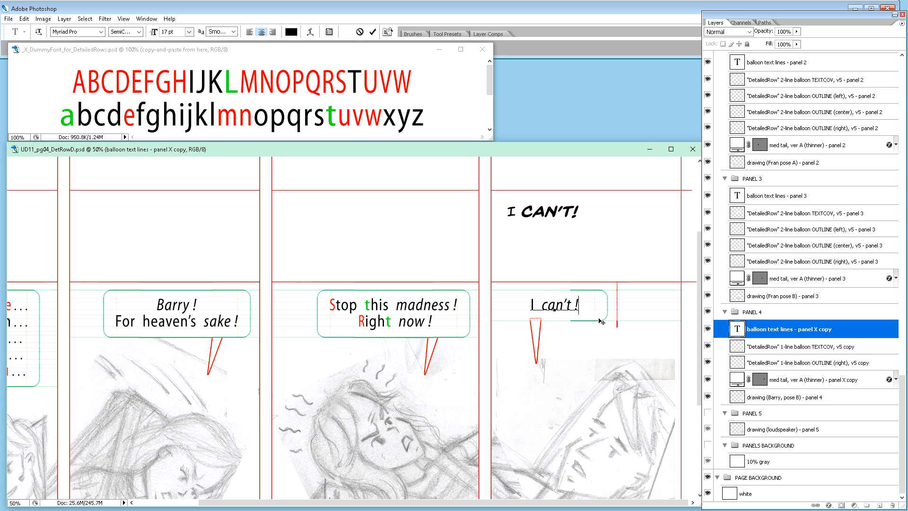
left_click(601, 322)
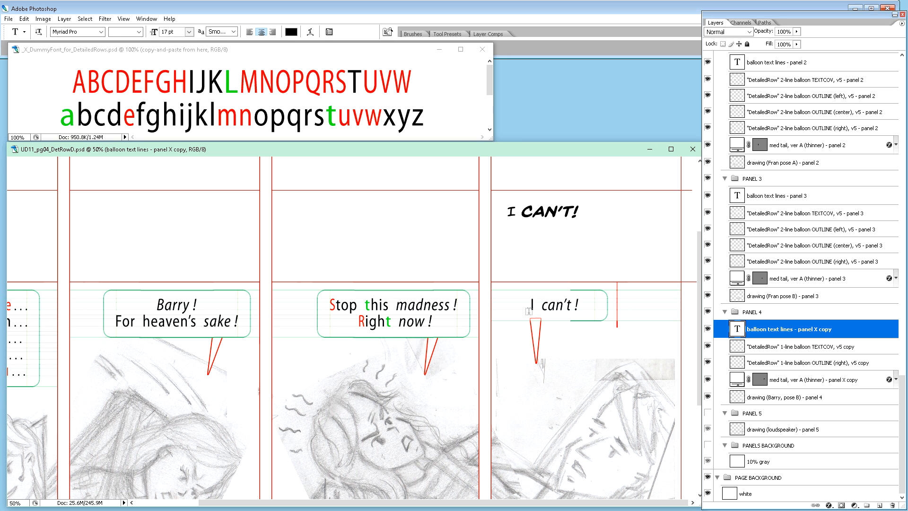
Step: Duplicate panel 4's right 1-line balloon outline layer and rename the duplicate "DetailedRow" 1-line balloon OUTLINE (left), v5
scroll(603, 437, "down", 1)
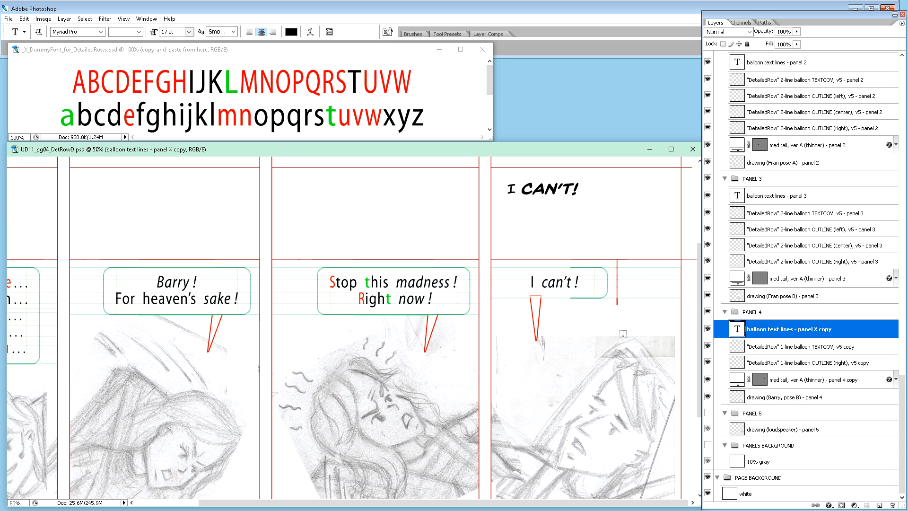
left_click(800, 363)
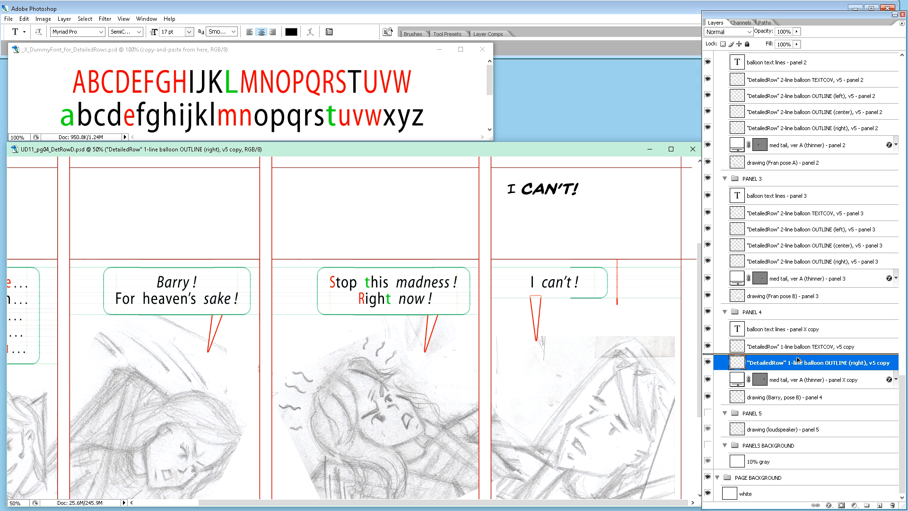
key("ctrl+j")
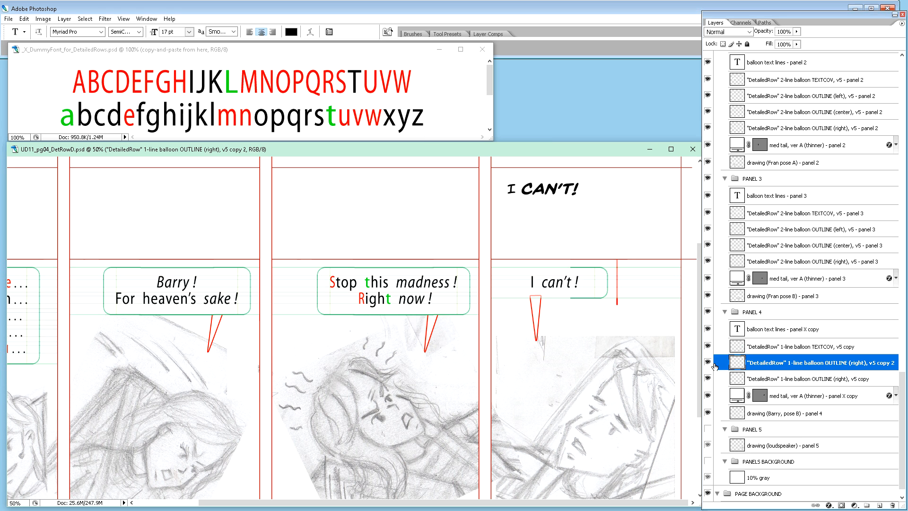
double_click(857, 362)
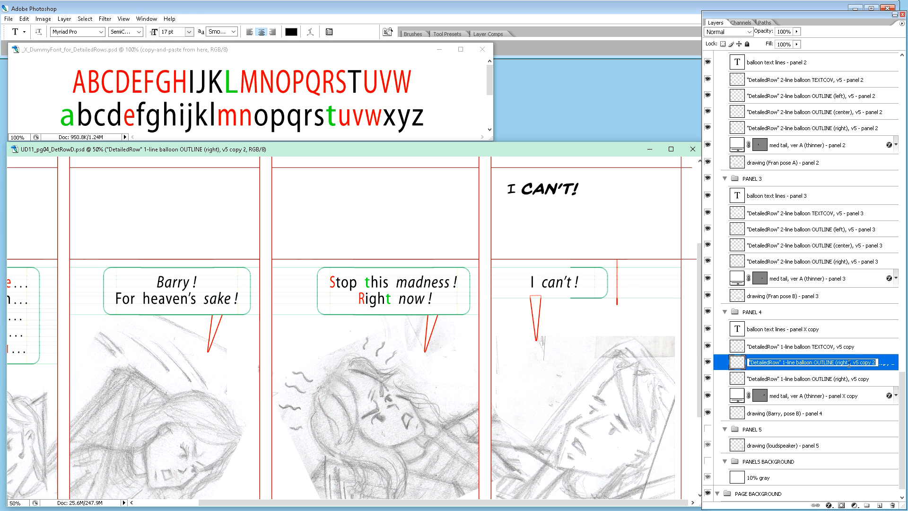
left_click(849, 363)
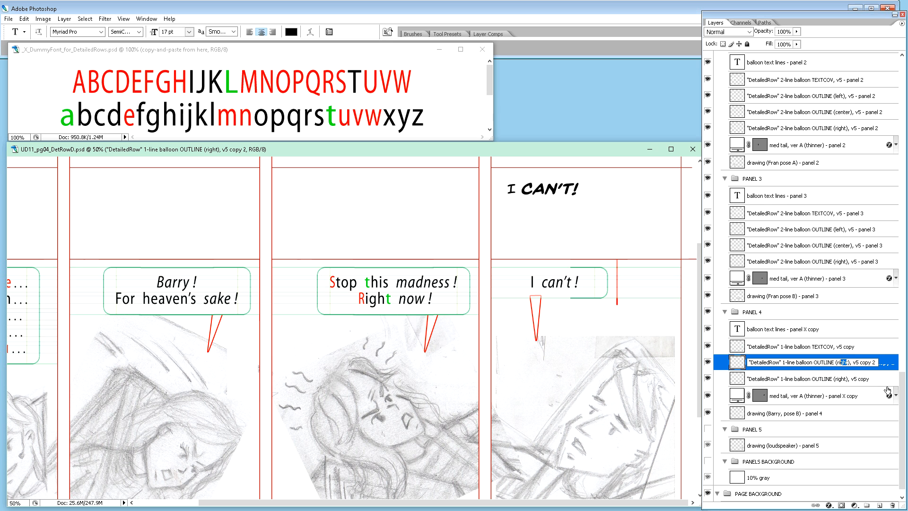
type("left")
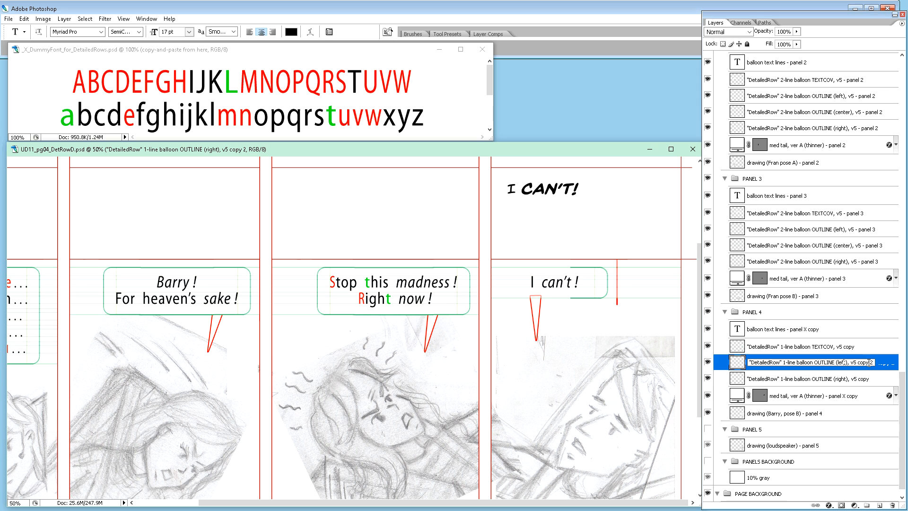
left_click_drag(859, 362, 889, 368)
key("BackSpace")
key("Return")
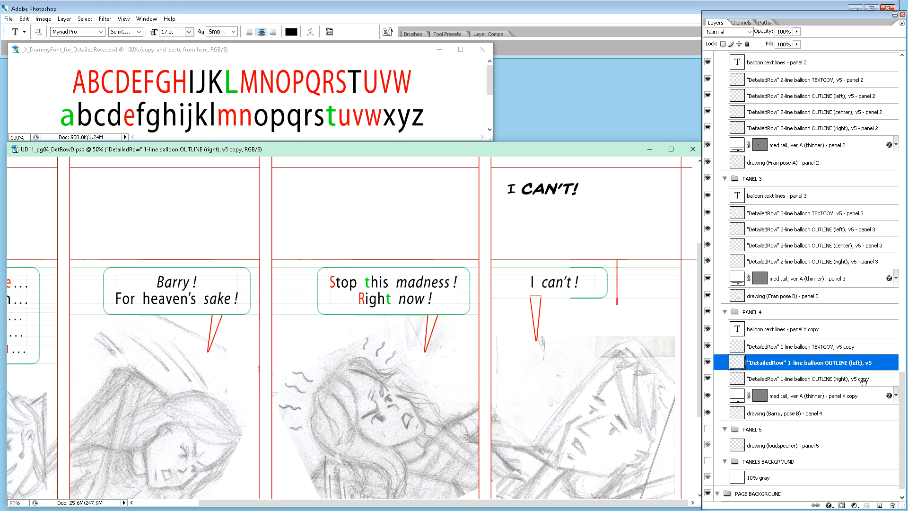
Step: Remove "copy" from the original right outline's layer name so it reads "DetailedRow" 1-line balloon OUTLINE (right), v5
left_click(863, 379)
double_click(863, 379)
double_click(864, 378)
key("BackSpace")
key("Return")
Step: Move panel 4's left 1-line outline left over the start of "I can't !" and flip it horizontally
left_click(834, 365)
key("v")
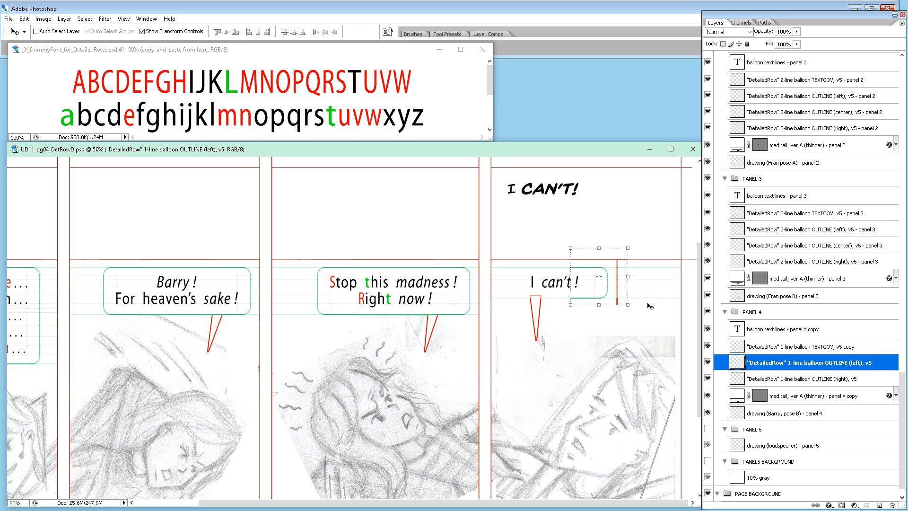
key("shift+Left")
key("shift+Left")
key("shift+Left")
key("shift+Left")
key("shift+Left")
key("shift+Left")
key("shift+Left")
key("shift+Left")
key("shift+Left")
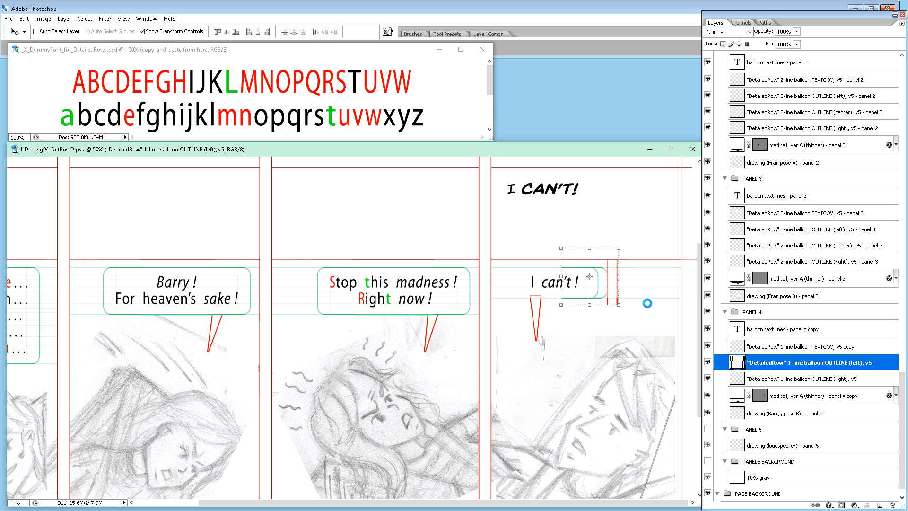
key("shift+Left")
key("shift+Left")
key("shift+Left")
key("shift+Left")
key("shift+Left")
key("shift+Left")
key("shift+Left")
key("shift+Left")
key("shift+Left")
key("shift+Left")
key("shift+Left")
key("shift+Left")
key("shift+Left")
key("shift+Left")
key("shift+Left")
key("shift+Left")
key("shift+Left")
key("shift+Left")
key("shift+Left")
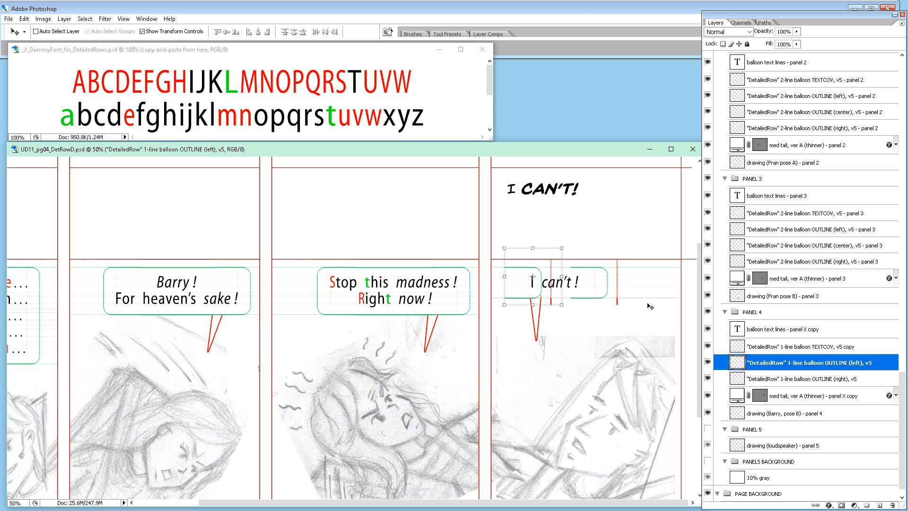
key("ctrl+shift+h")
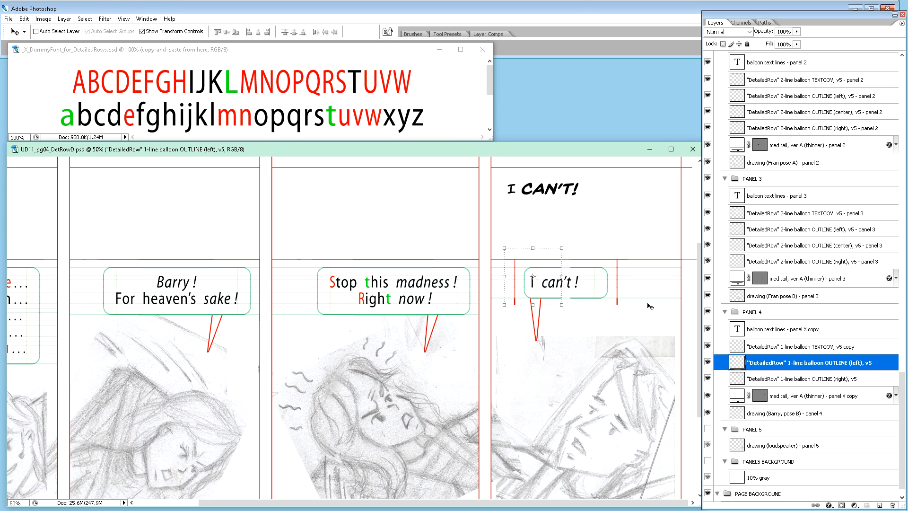
Step: Move panel 4's left 1-line balloon outline further left, clear of the "I can't !" text and close to the gutter
key("shift+Left")
key("shift+Left")
key("shift+Left")
key("shift+Left")
key("shift+Left")
key("shift+Left")
key("shift+Left")
key("shift+Left")
key("shift+Left")
key("shift+Left")
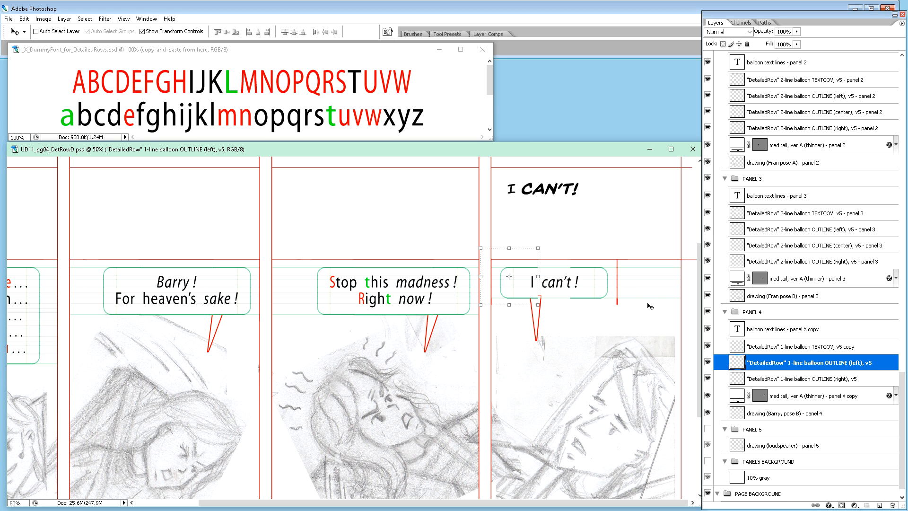
Step: Fine-tune the horizontal position of panel 4's left balloon outline so its rounded end sits just inside the panel's left border
key("ctrl+plus")
key("ctrl+plus")
key("ctrl+plus")
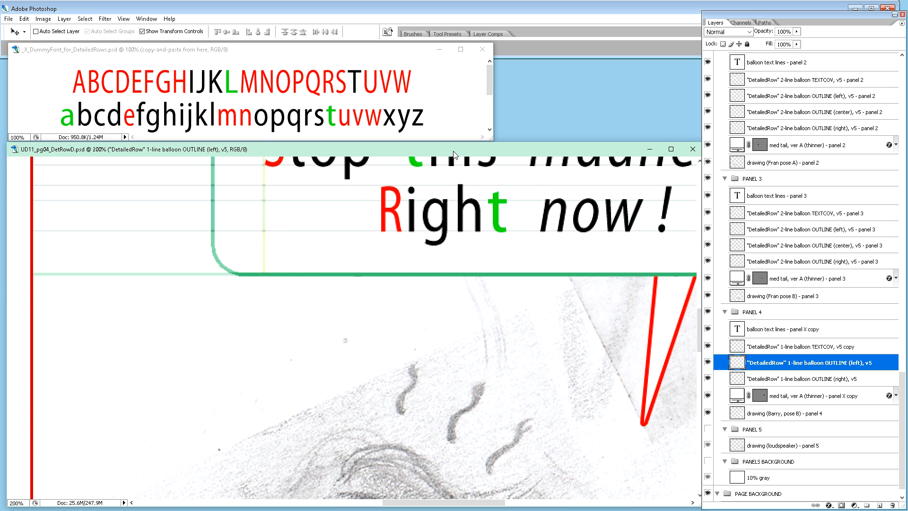
scroll(481, 343, "up", 5)
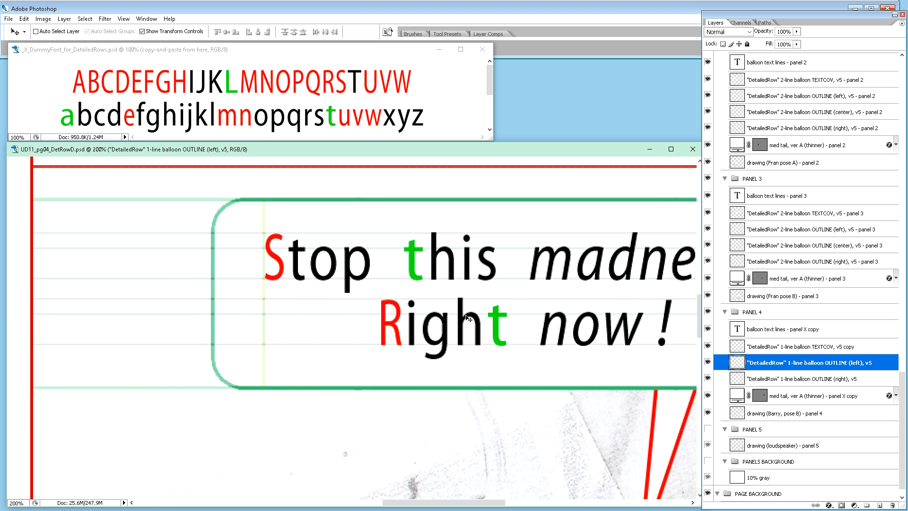
scroll(477, 326, "down", 2)
left_click_drag(497, 502, 611, 501)
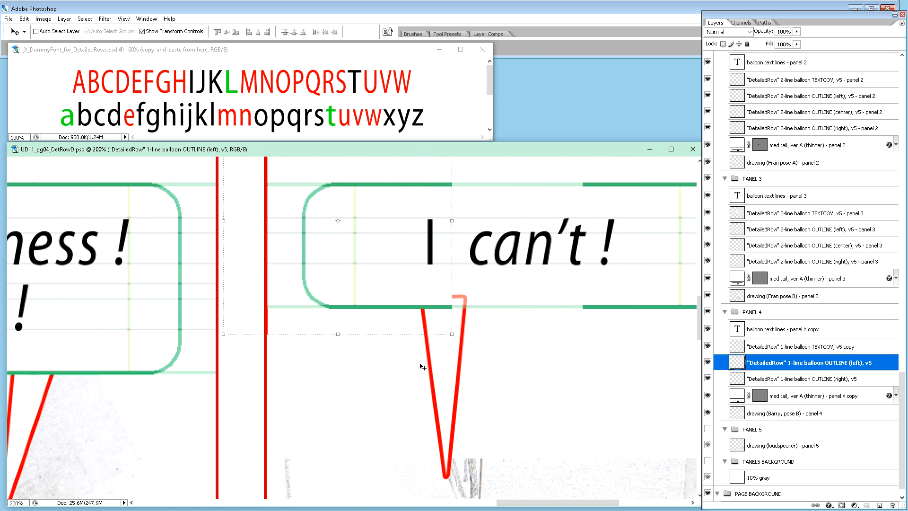
key("Left")
key("Left")
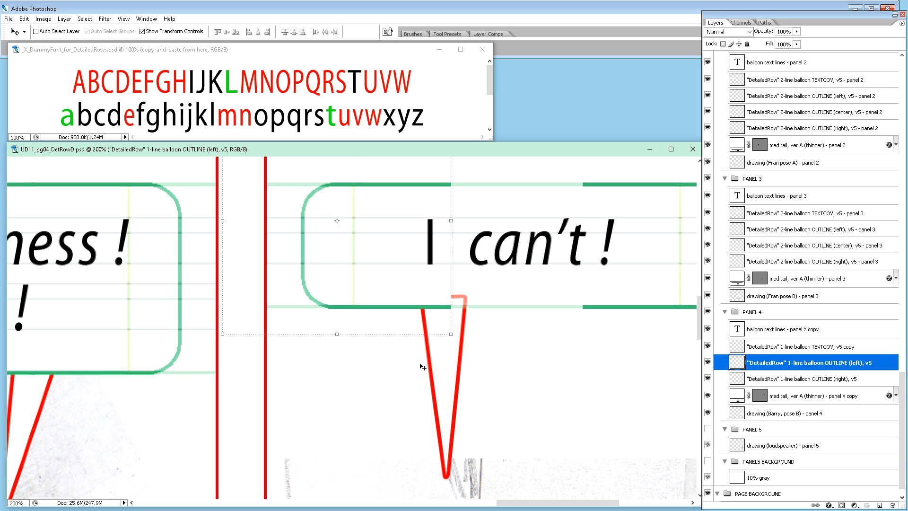
key("Left")
key("Right")
key("Right")
key("Left")
Step: Move panel 4's "I can't !" text left so it starts at the left outline's yellow guide line
scroll(452, 327, "up", 3)
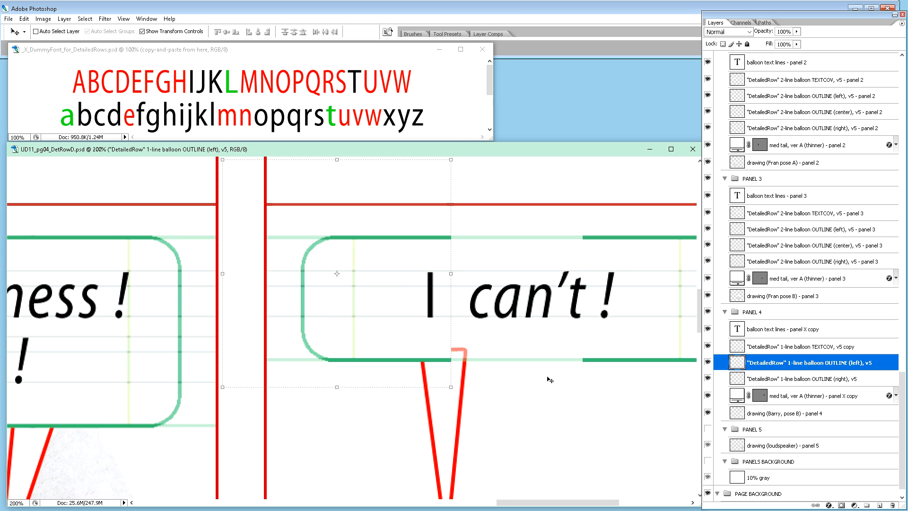
left_click_drag(524, 502, 550, 502)
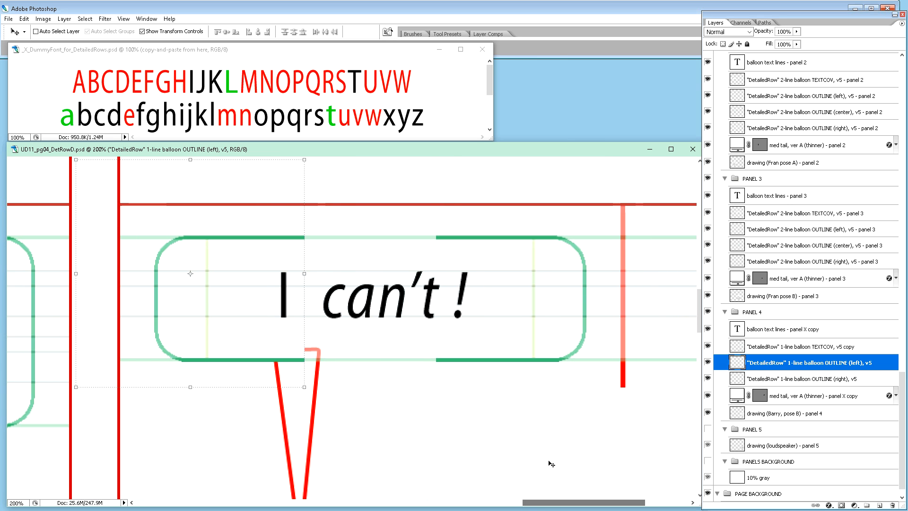
left_click(802, 331)
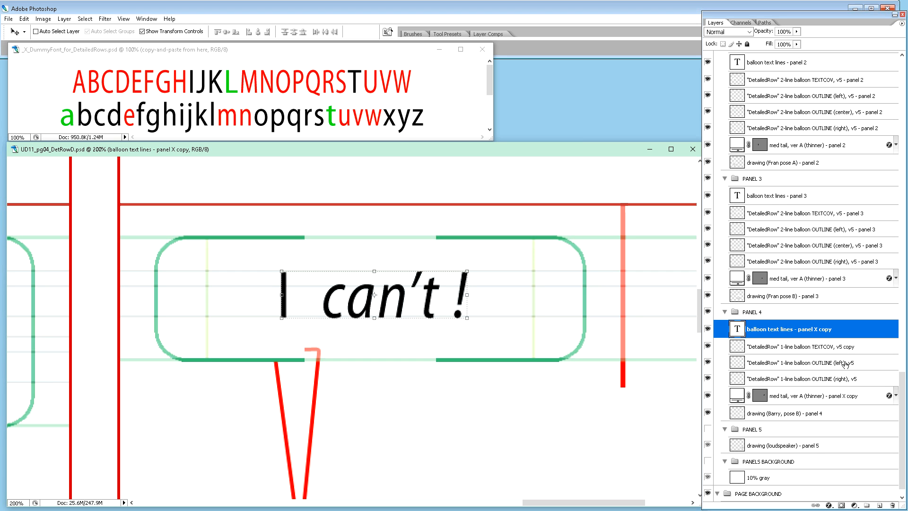
key("shift+Left")
key("shift+Left")
key("shift+Left")
key("shift+Left")
key("shift+Left")
key("shift+Left")
key("shift+Left")
key("shift+Left")
key("Right")
key("Right")
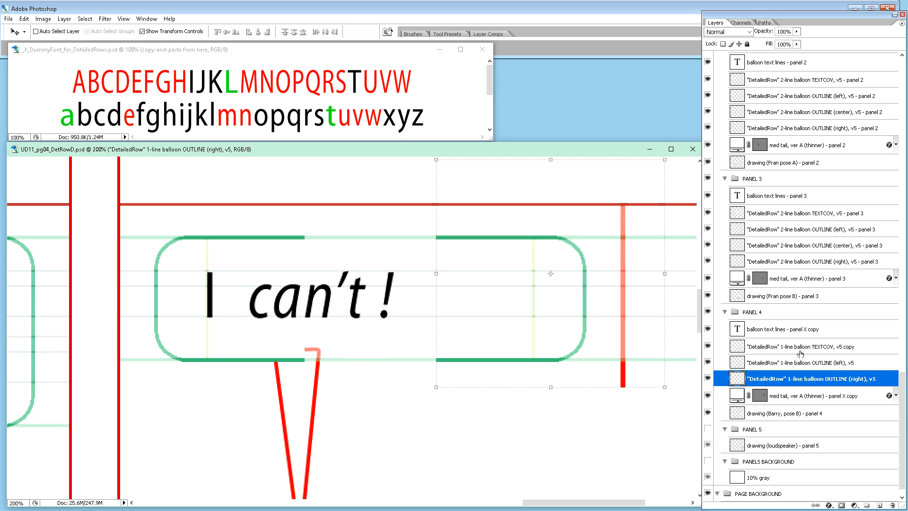
Step: Move panel 4's right 1-line outline left until its yellow guide meets the end of "I can't !", closing the balloon
key("shift+Left")
key("shift+Left")
key("shift+Left")
key("shift+Left")
key("shift+Left")
key("shift+Left")
key("shift+Left")
key("shift+Left")
key("shift+Left")
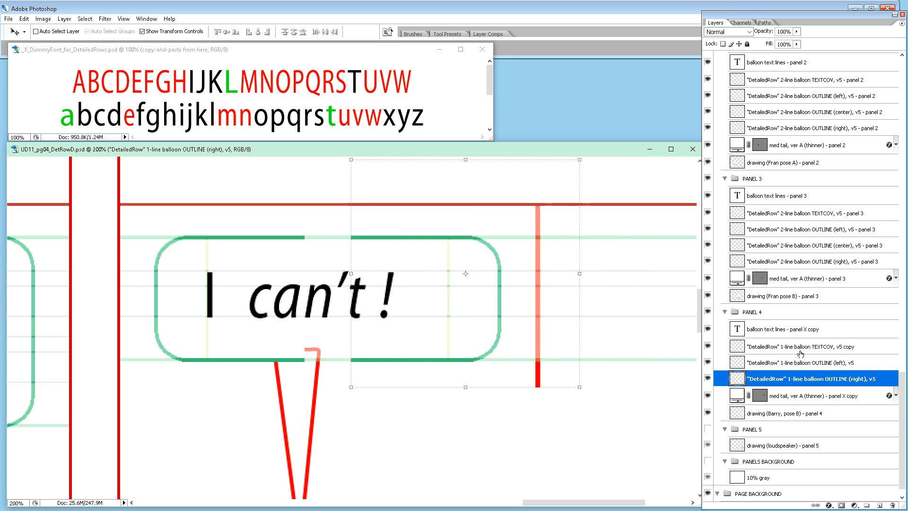
key("shift+Left")
key("shift+Left")
key("shift+Left")
key("shift+Left")
key("shift+Left")
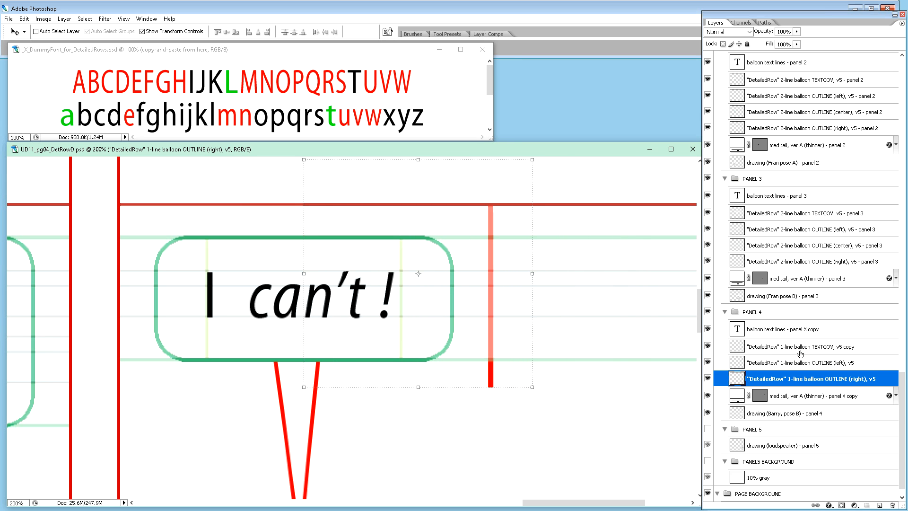
key("Left")
key("Left")
key("Left")
key("Left")
key("Left")
key("Left")
key("Left")
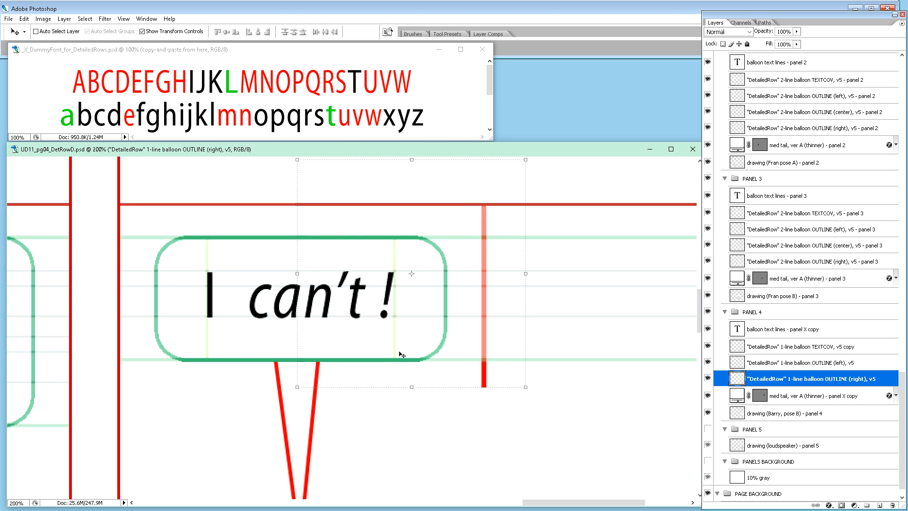
Step: Move panel 4's thinner medium tail up so that its top tucks further into the balloon
left_click(826, 396)
key("ctrl+minus")
key("ctrl+minus")
key("ctrl+minus")
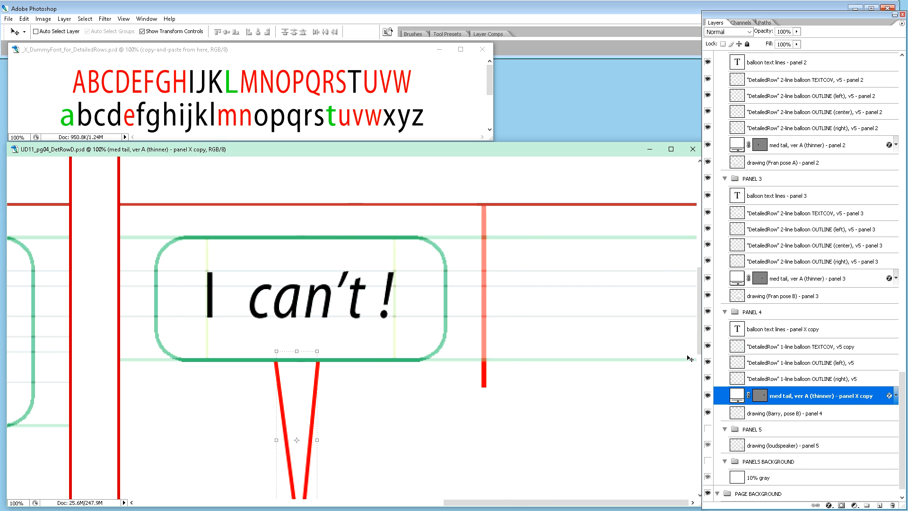
scroll(634, 319, "down", 2)
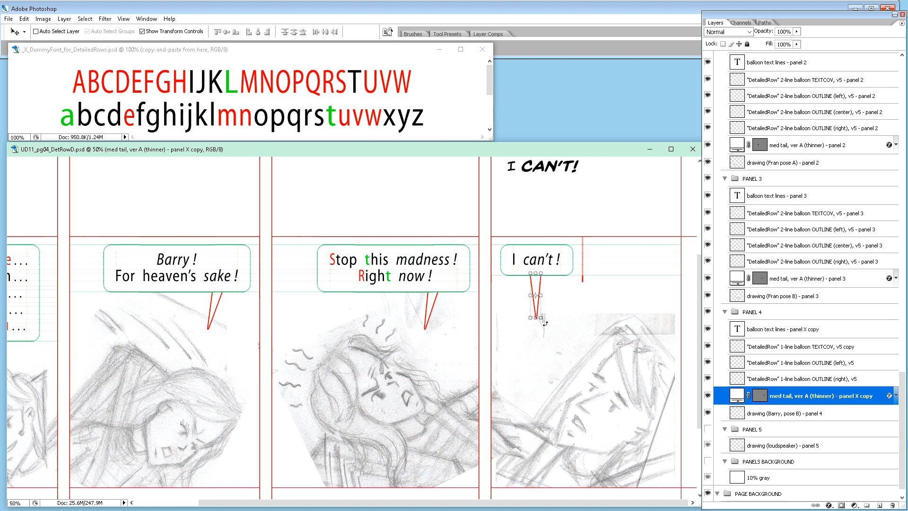
key("shift+Up")
key("shift+Up")
key("shift+Up")
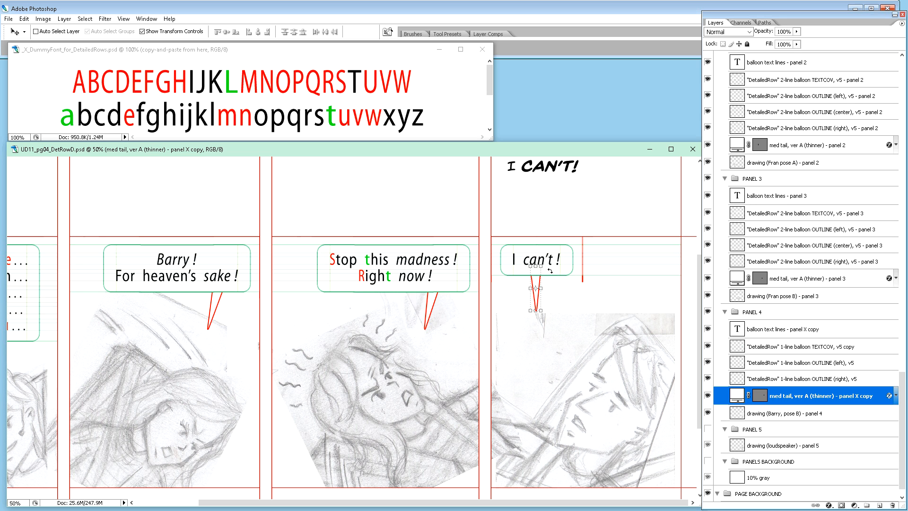
Step: Rotate panel 4's balloon tail to -17.3 degrees, shift it slightly up and left, and apply the transformation
left_click_drag(544, 320, 561, 323)
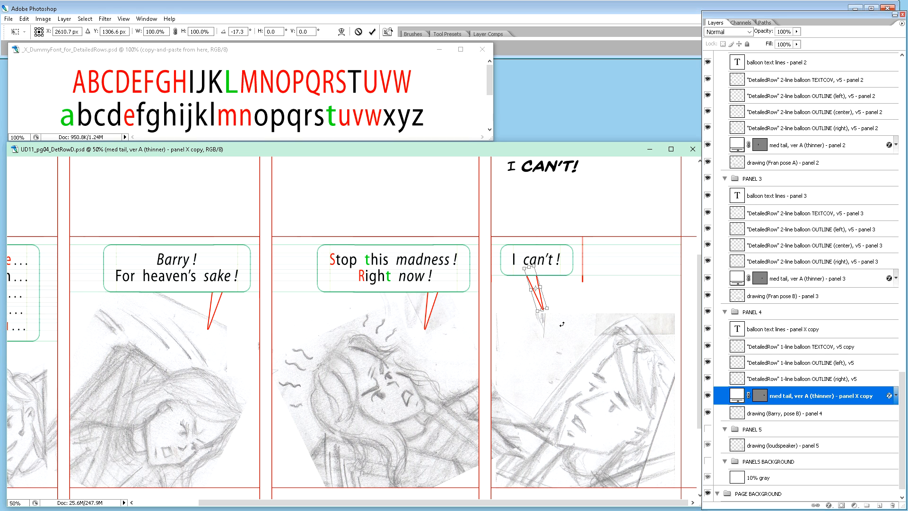
key("Up")
key("Up")
key("Up")
key("Up")
key("Up")
key("Up")
key("Up")
key("Up")
key("Left")
key("Left")
key("Left")
key("Left")
key("Left")
key("Left")
key("Left")
key("Left")
key("Left")
key("Left")
key("Left")
key("Left")
key("Left")
key("Left")
key("Left")
key("Left")
key("Left")
key("Left")
key("Left")
key("Left")
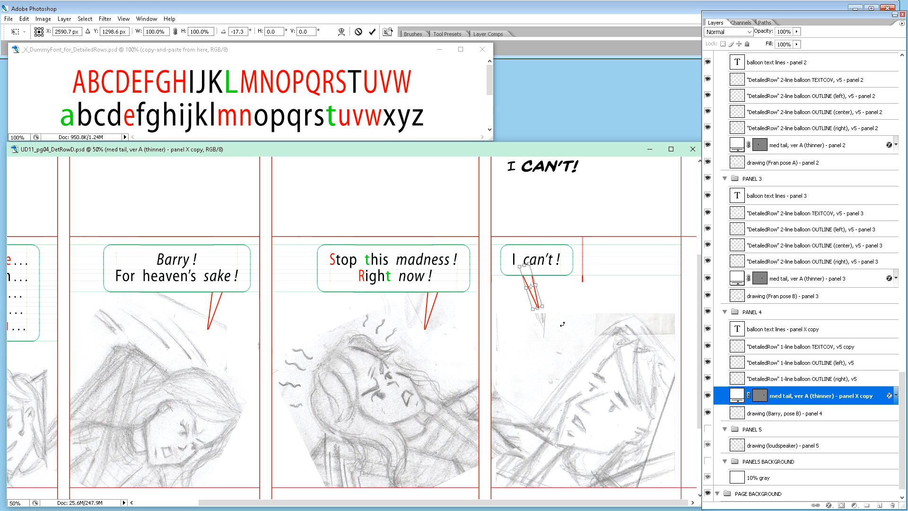
key("Return")
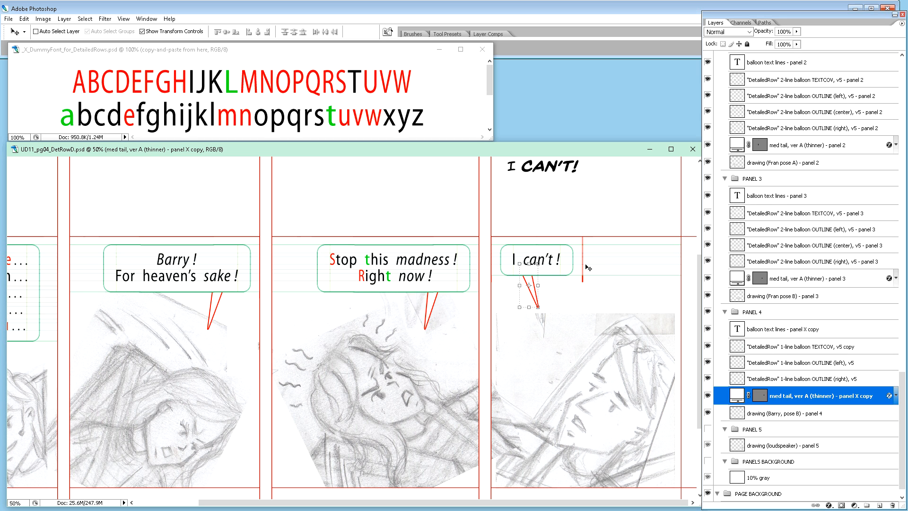
Step: Delete the stray red vertical line beside panel 4's balloon from the right 1-line outline layer
left_click(798, 383)
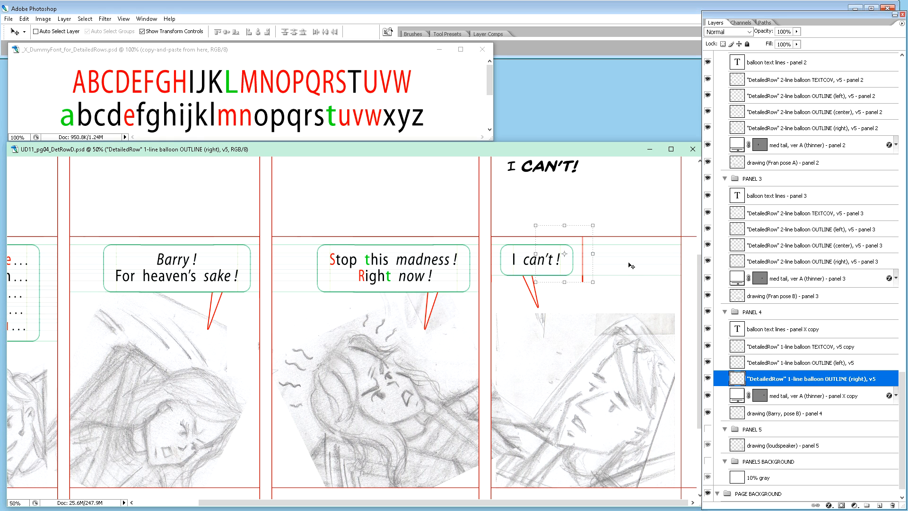
key("m")
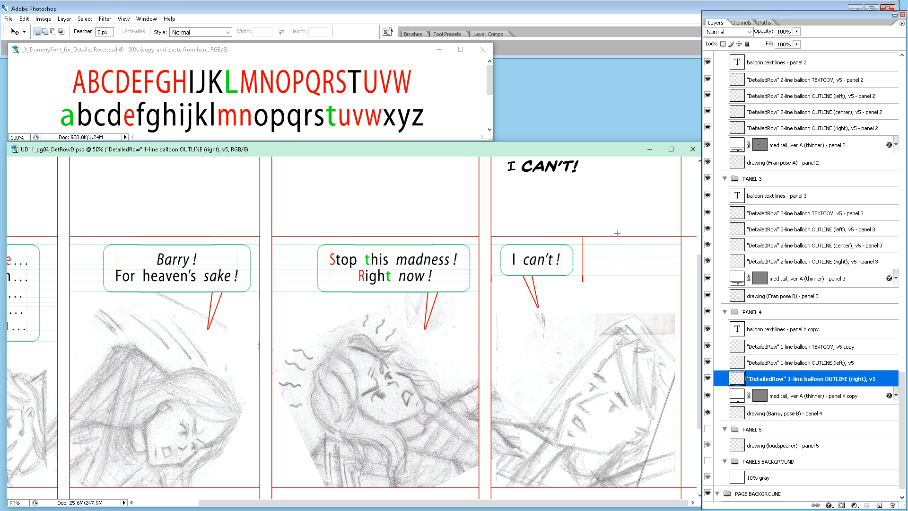
left_click_drag(617, 221, 578, 303)
key("Delete")
Step: Hide the "new balloon text - panel 4" layer and the whole NEW BALLOON TEXTS group
key("ctrl+minus")
key("ctrl+minus")
key("ctrl+minus")
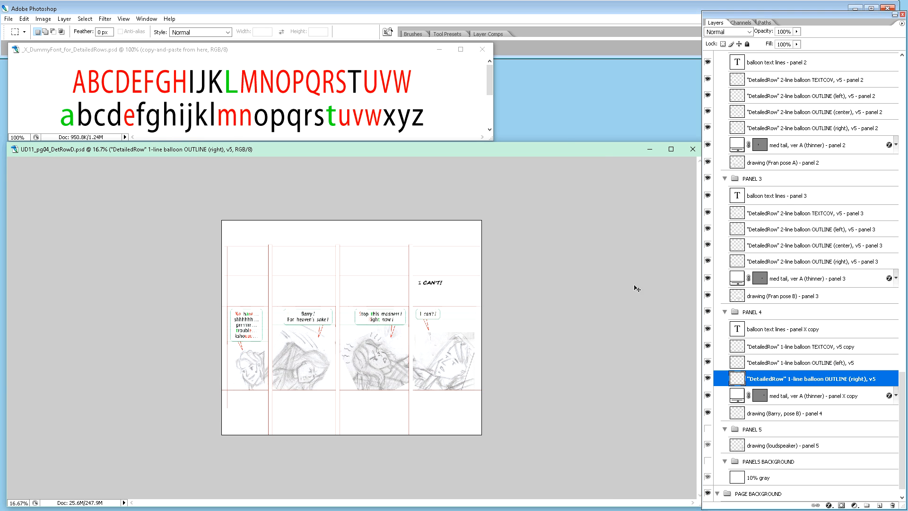
scroll(796, 194, "up", 6)
scroll(796, 194, "up", 6)
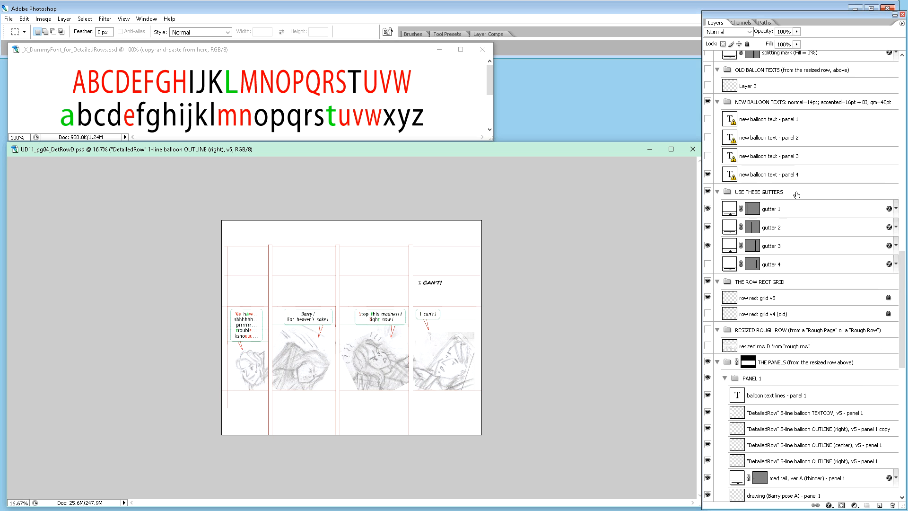
left_click(707, 367)
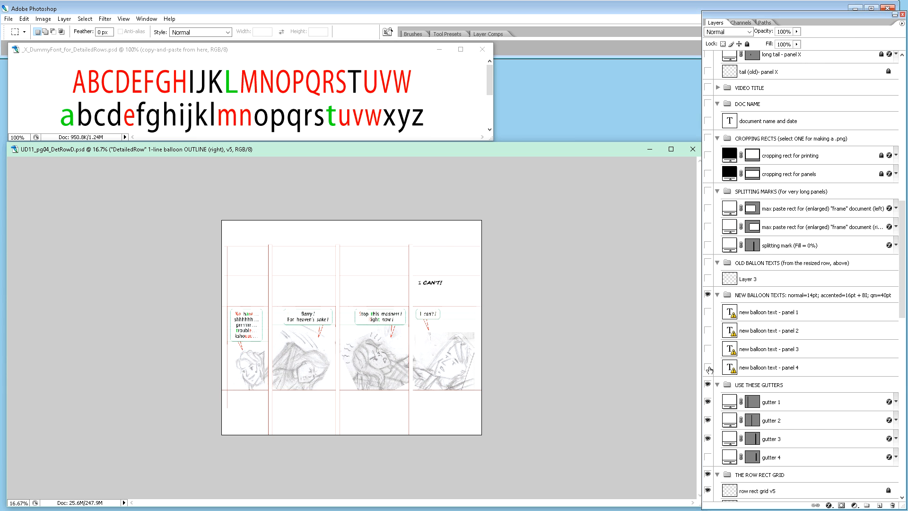
left_click(707, 294)
Step: Show the DOC NAME group with its "document name and date" layer above the row
key("ctrl+plus")
key("ctrl+plus")
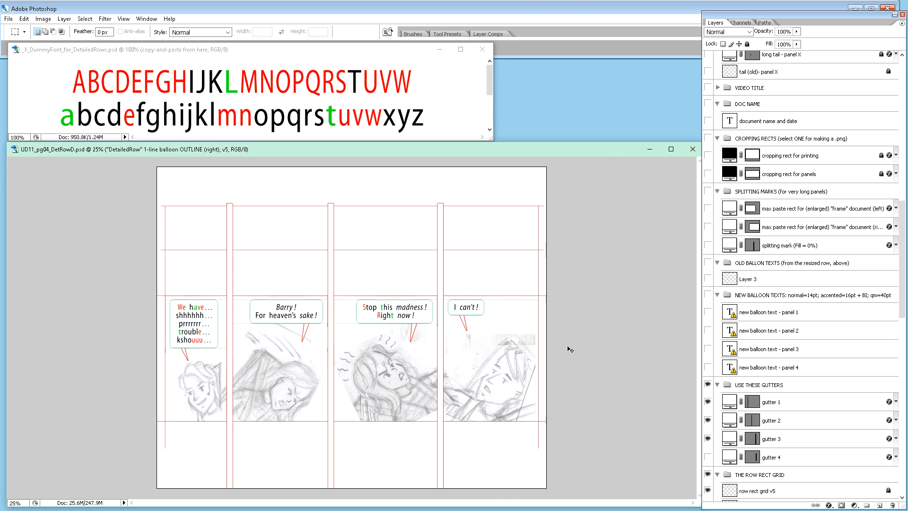
left_click(902, 87)
scroll(836, 277, "down", 5)
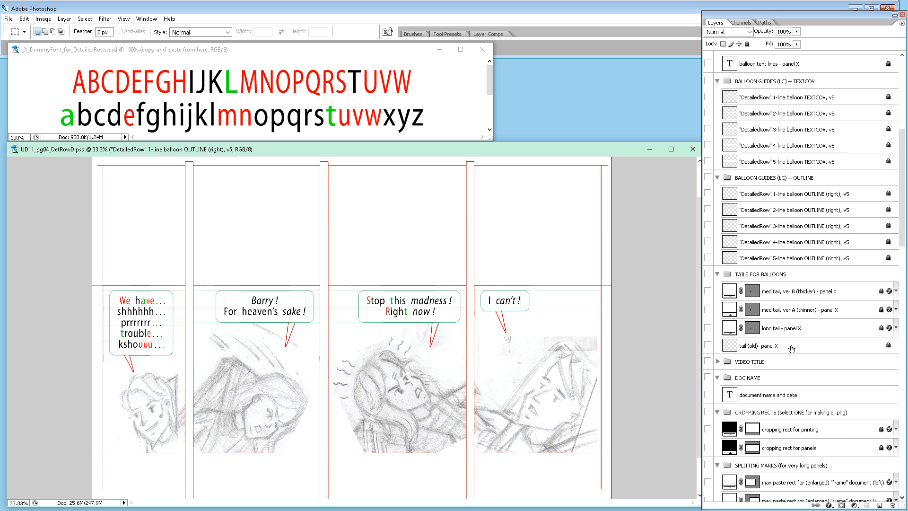
left_click(709, 315)
scroll(607, 307, "up", 2)
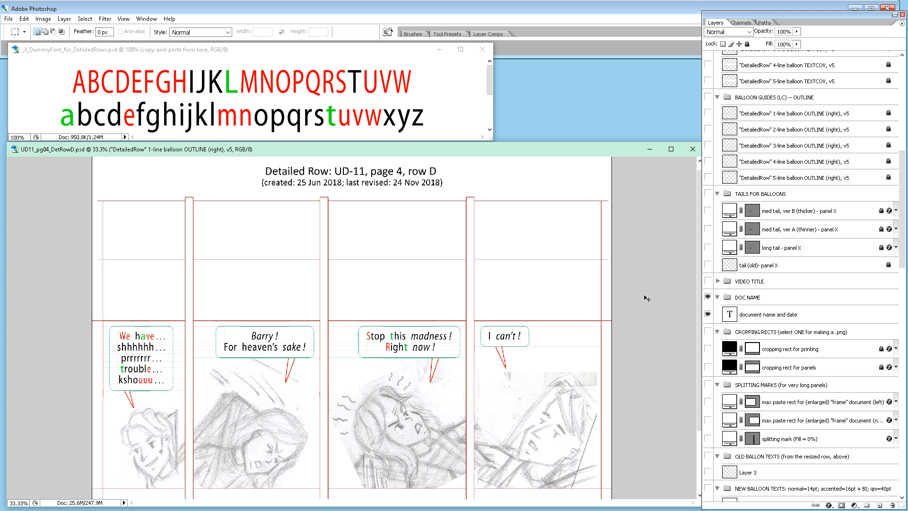
Step: Show the OLD BALLON TEXTS group and its Layer 3 with the pencilled balloon texts
key("ctrl+minus")
scroll(778, 343, "down", 3)
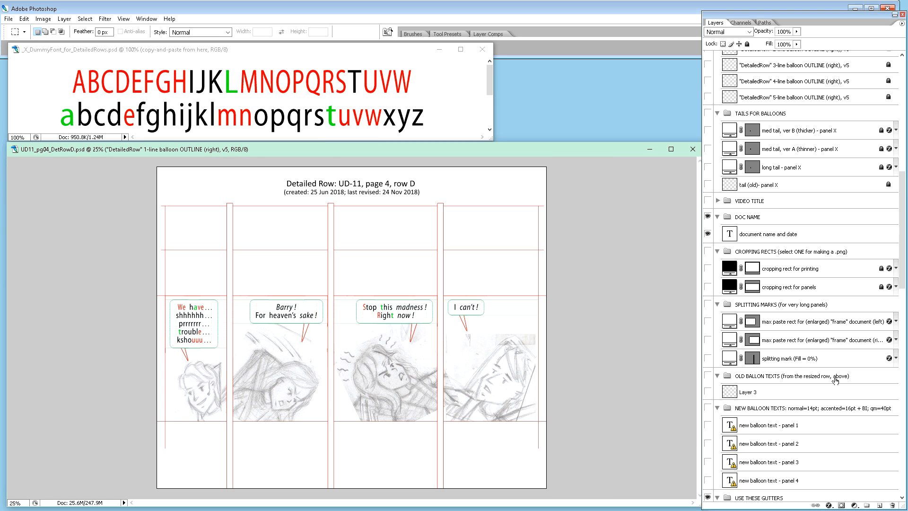
scroll(742, 312, "down", 6)
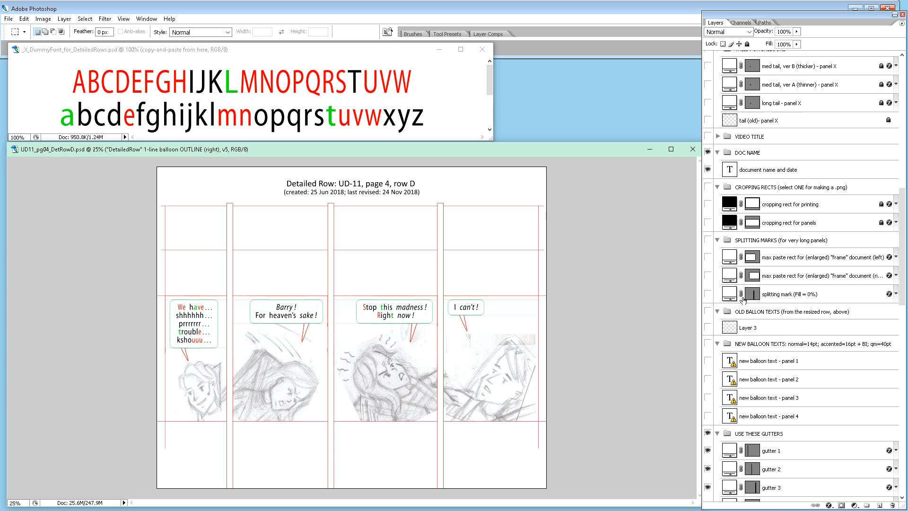
scroll(755, 291, "down", 3)
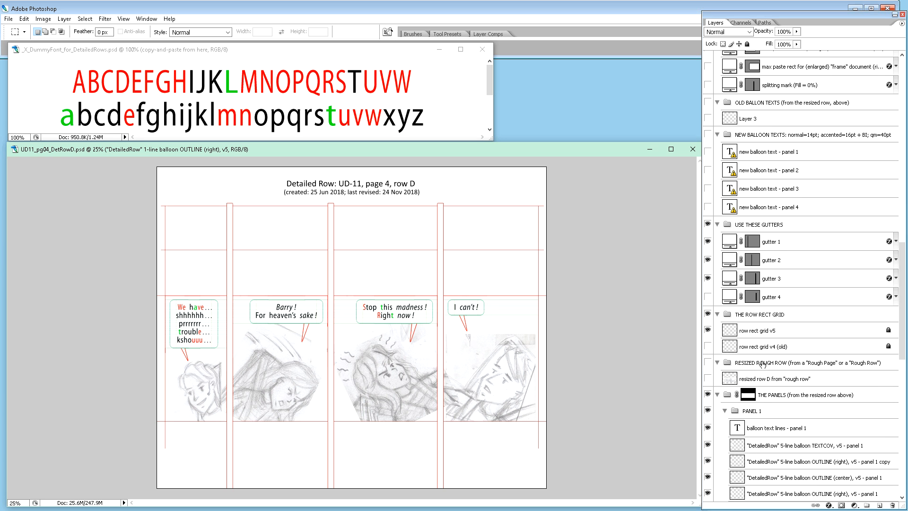
scroll(762, 365, "up", 2)
left_click(707, 182)
left_click(707, 167)
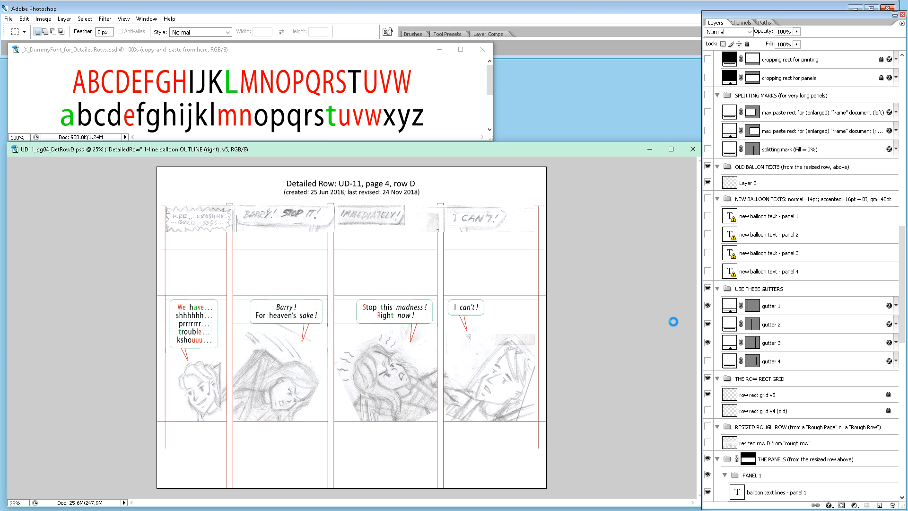
Step: Show the "cropping rect for printing" layer in the CROPPING RECTS group and select it
scroll(754, 282, "down", 1)
scroll(754, 282, "up", 12)
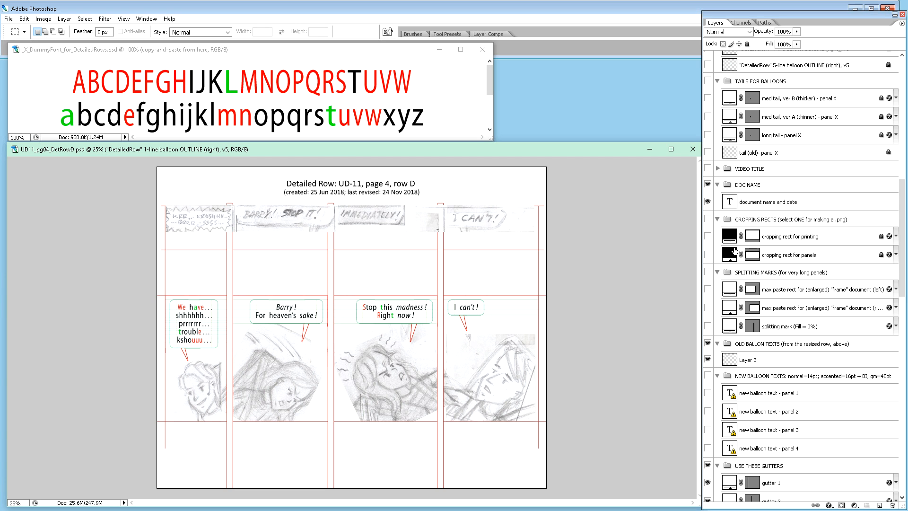
left_click(708, 236)
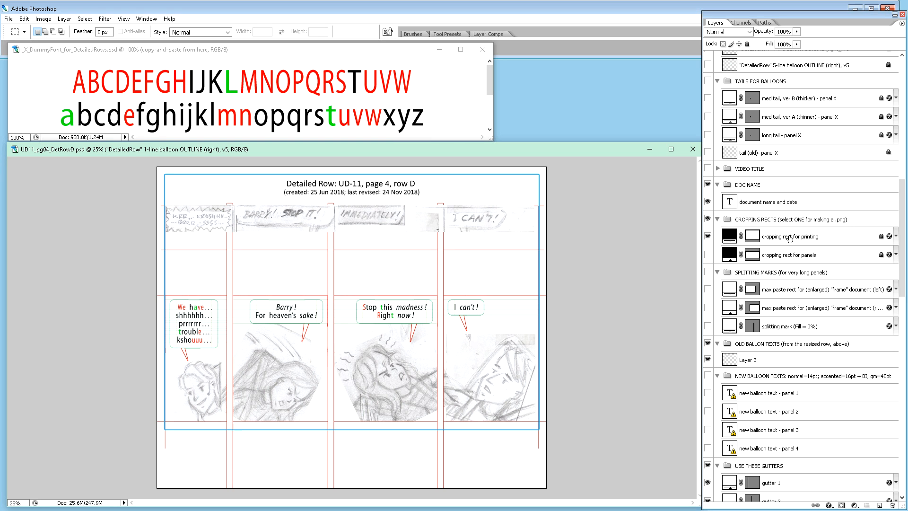
left_click(789, 239)
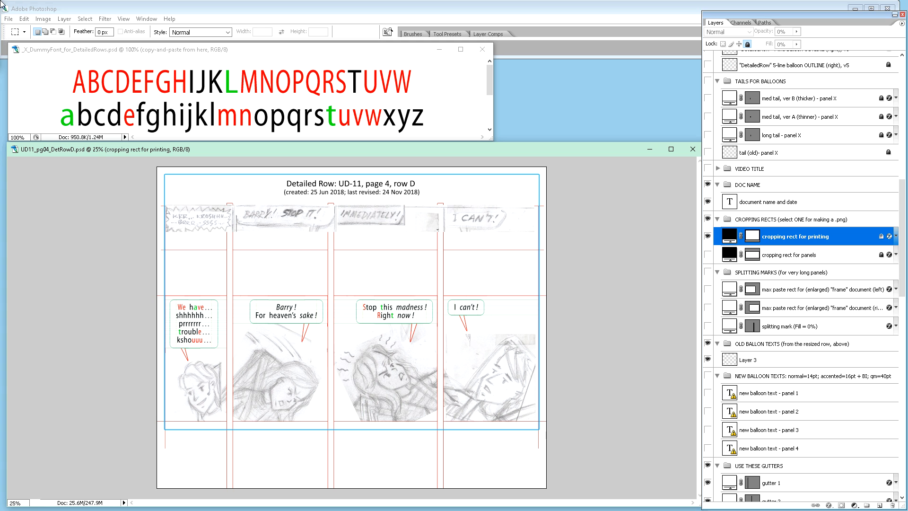
Step: Begin a Save for Web export of the row as PNG-8 and set the destination folder to pg04 > Row D > 1_Row
left_click_drag(0, 170, 91, 65)
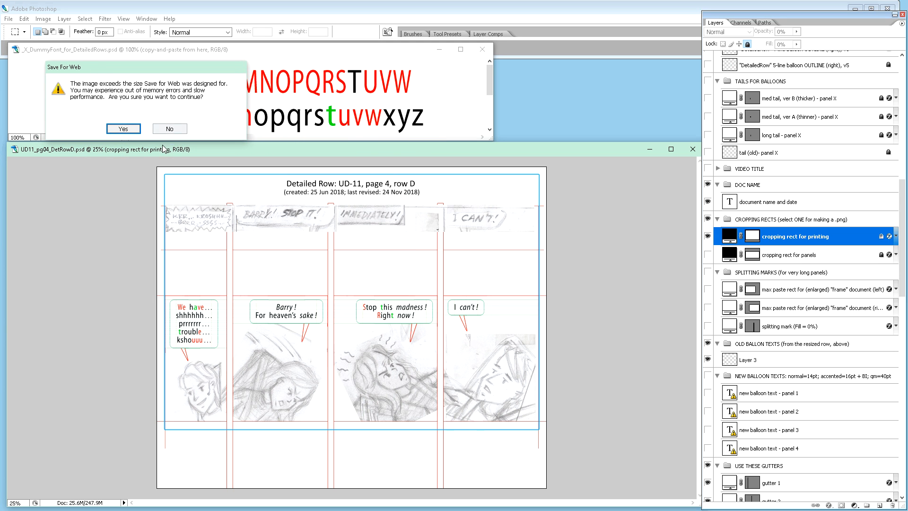
left_click(124, 130)
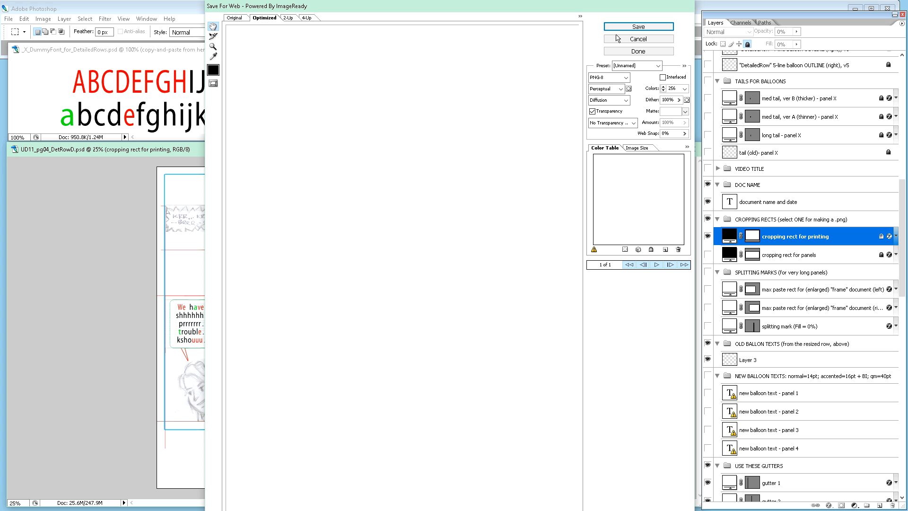
left_click(641, 28)
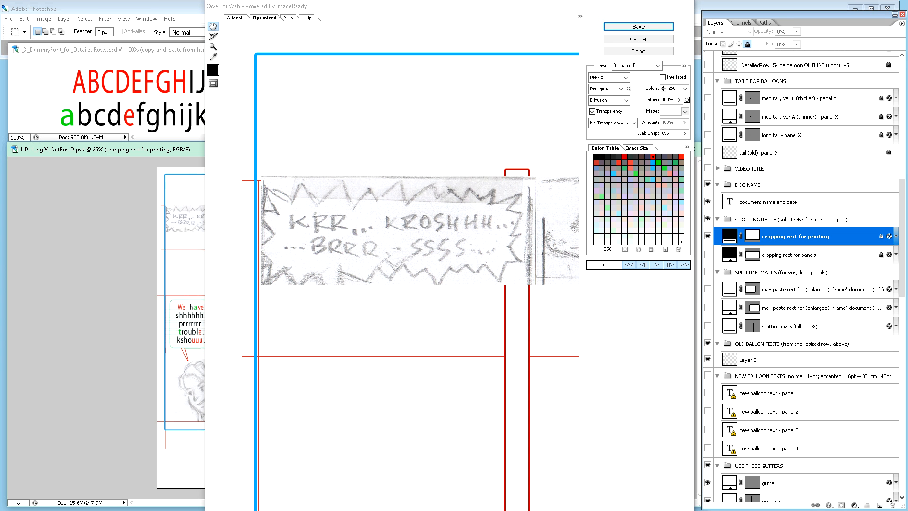
left_click_drag(108, 282, 241, 69)
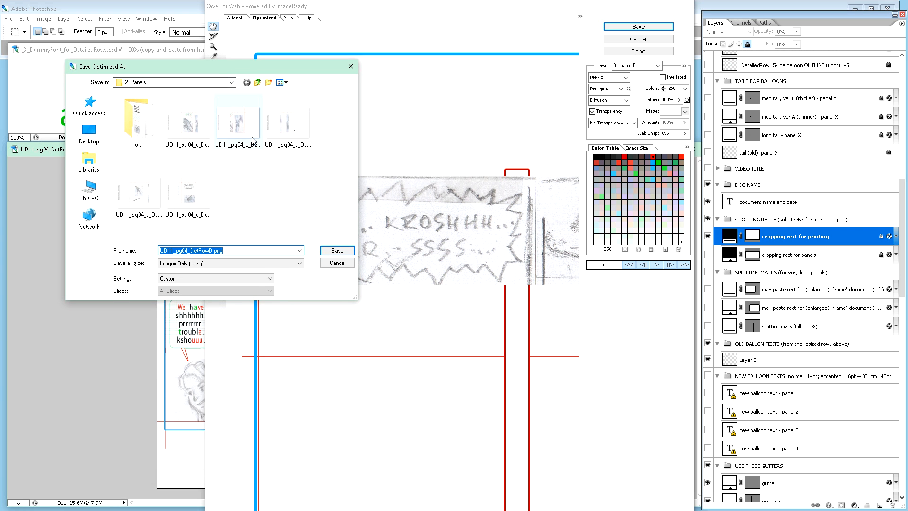
left_click(257, 83)
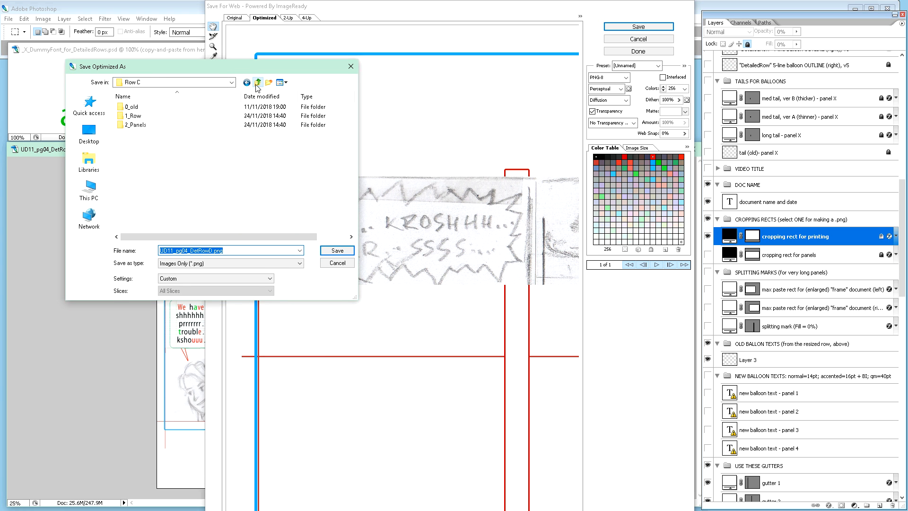
left_click(257, 83)
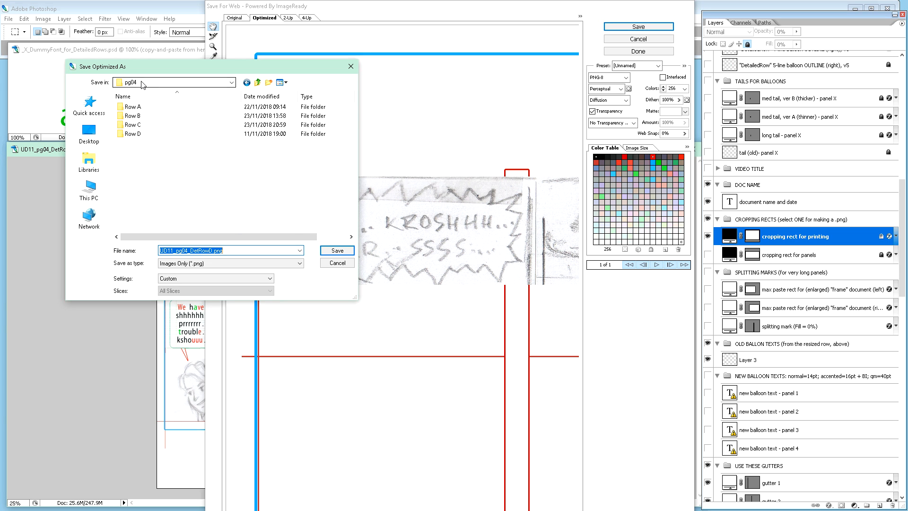
double_click(141, 135)
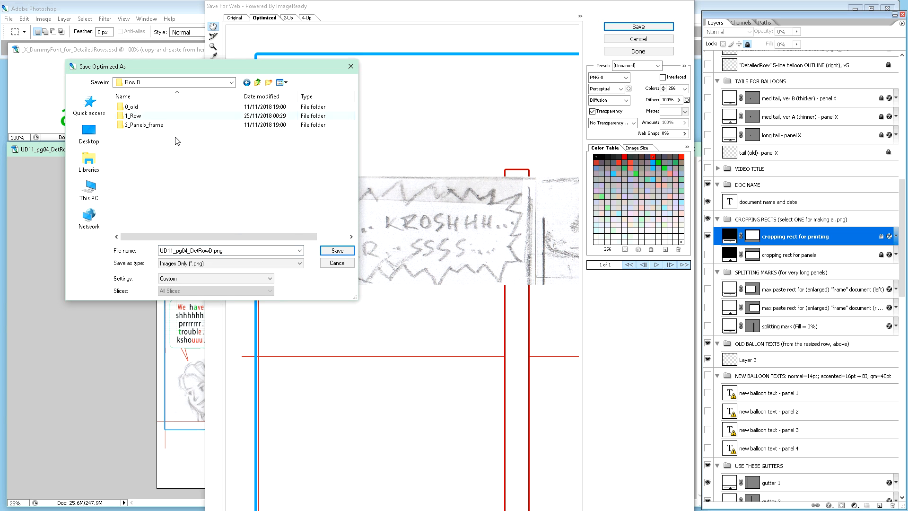
double_click(144, 117)
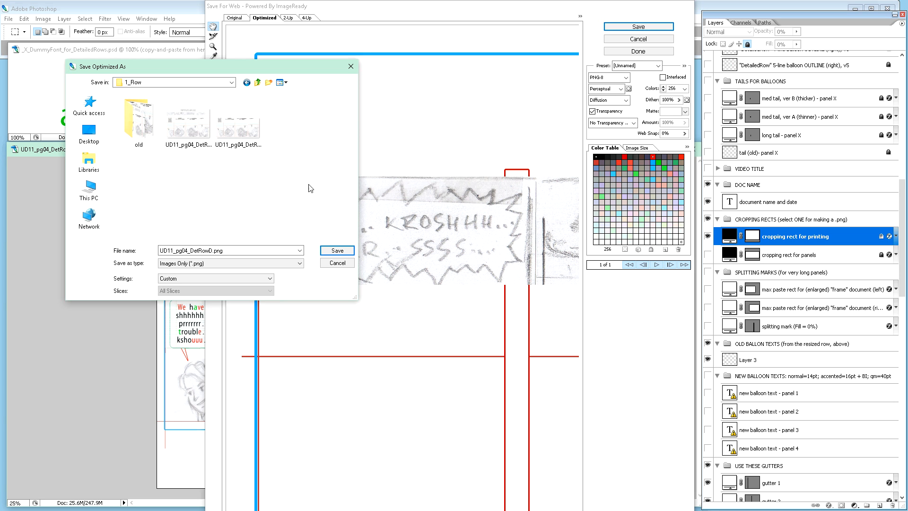
Step: Save the export as UD11_pg04_DetRowD_a_for_printing.png, replacing the existing file
left_click(190, 136)
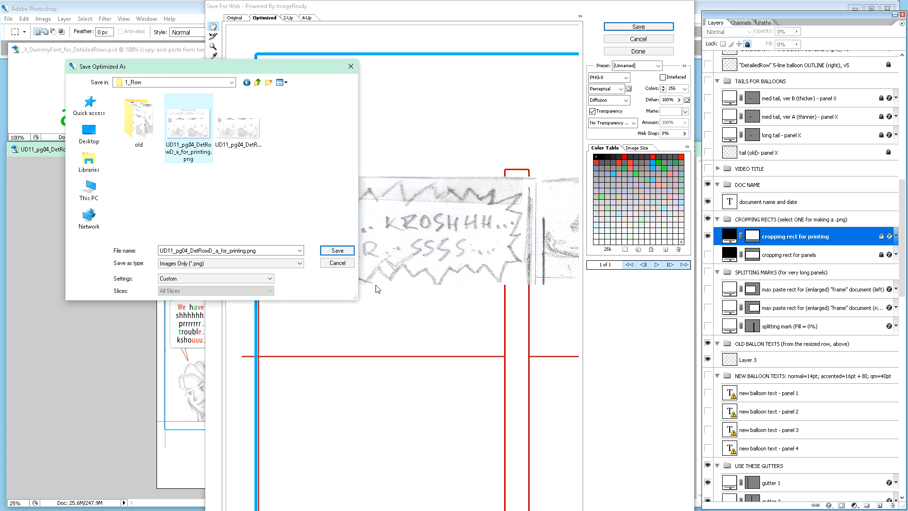
left_click(346, 251)
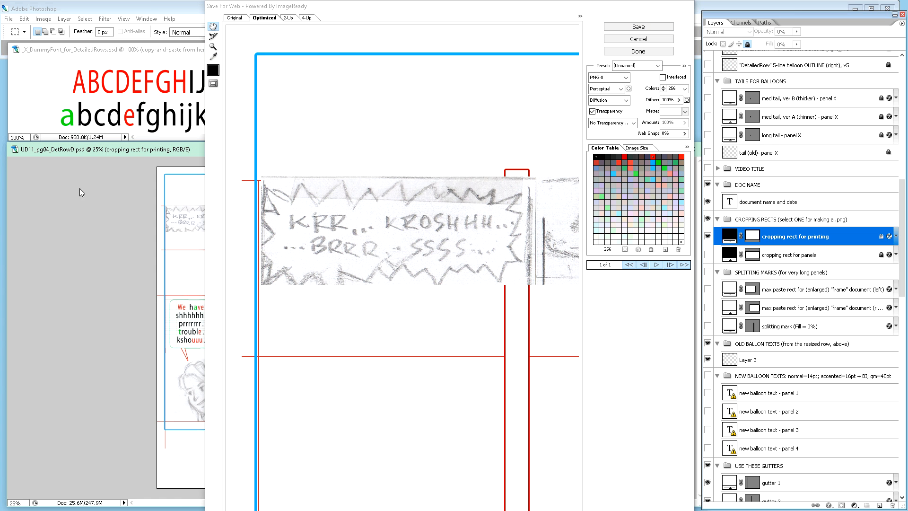
left_click_drag(288, 244, 309, 117)
left_click(368, 183)
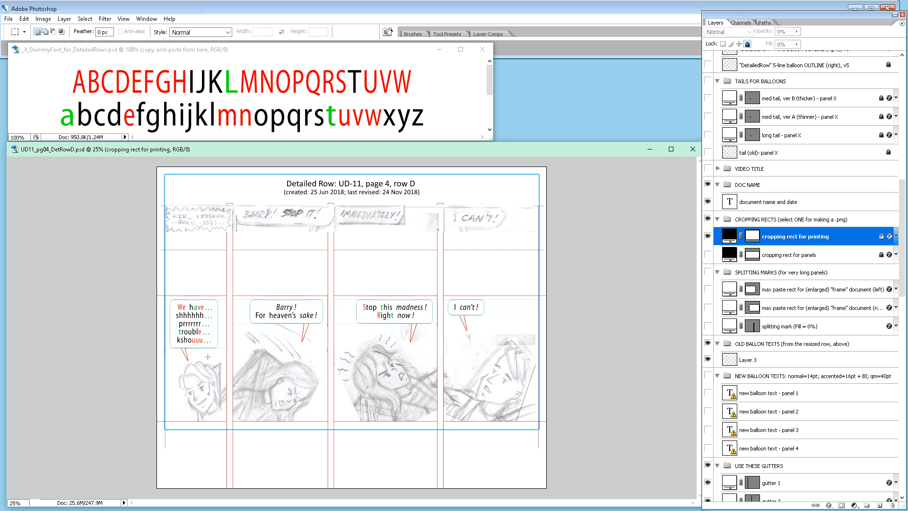
Step: Hide the balloon TEXTCOV layers in the PANEL 1, PANEL 2, PANEL 3 and PANEL 4 groups
key("ctrl+plus")
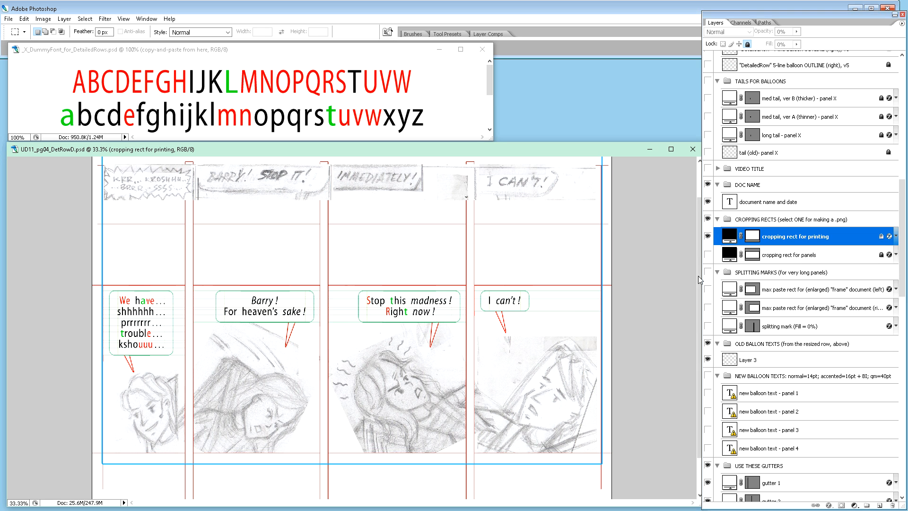
scroll(718, 292, "down", 6)
scroll(719, 292, "down", 4)
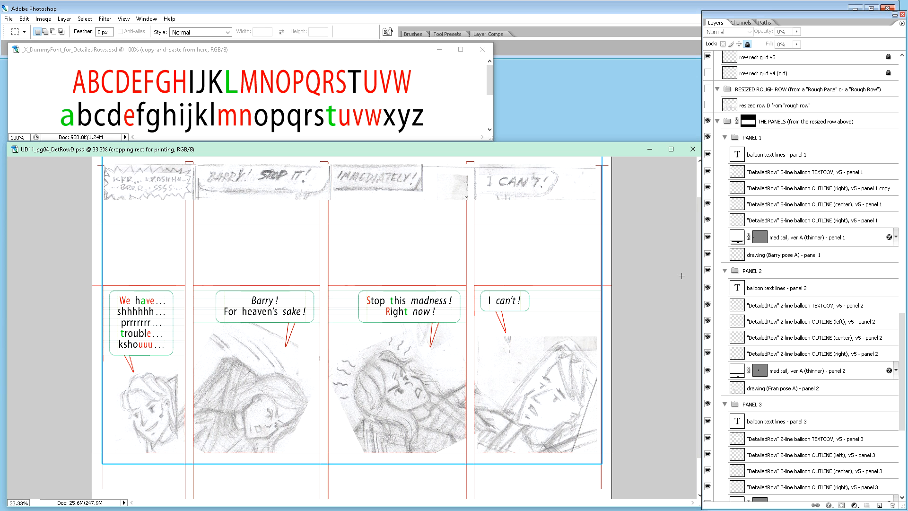
left_click(708, 174)
left_click(708, 306)
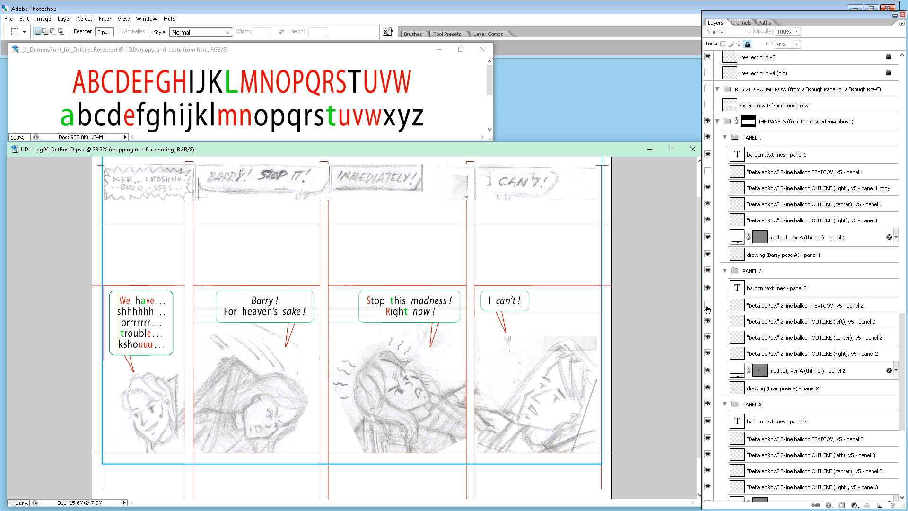
scroll(743, 430, "down", 1)
left_click(708, 407)
scroll(757, 410, "down", 4)
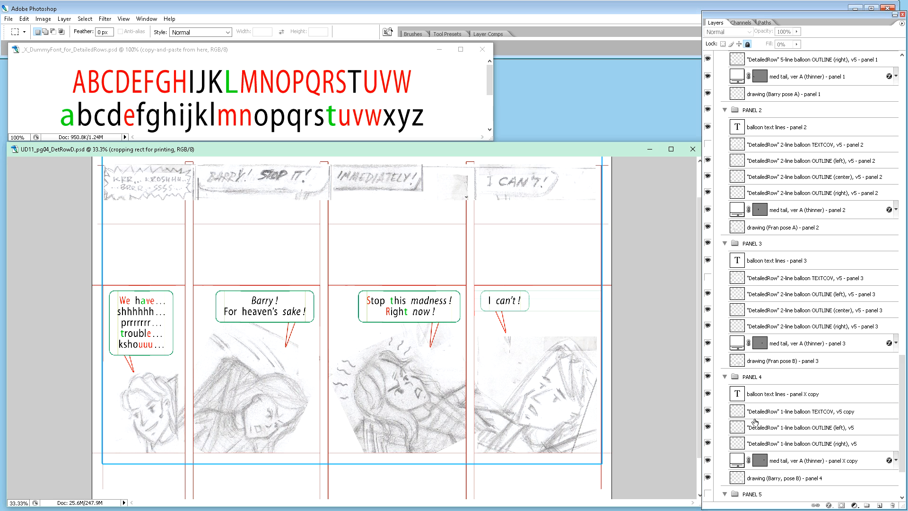
left_click(708, 411)
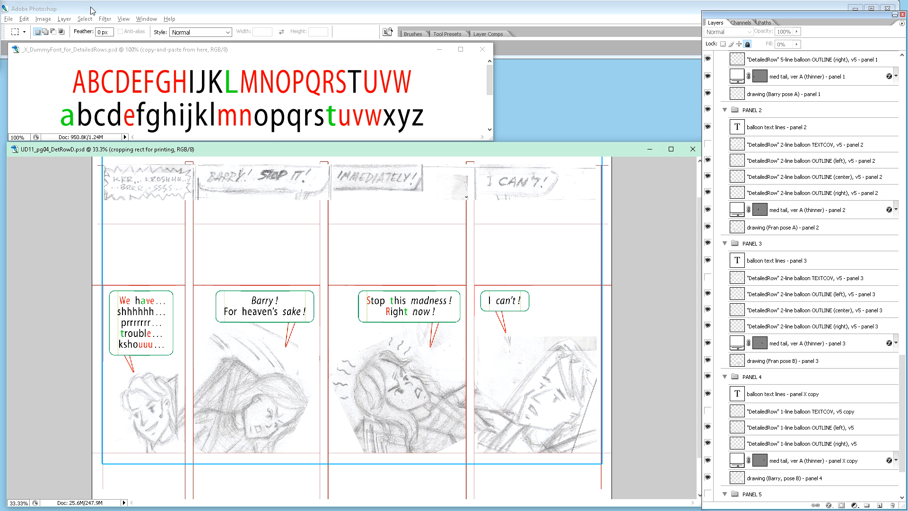
Step: Export the corrected row for web as PNG-8 again, replacing UD11_pg04_DetRowD_a_for_printing.png in the 1_Row folder
key("ctrl+alt+shift+s")
left_click_drag(164, 343, 155, 101)
left_click(165, 159)
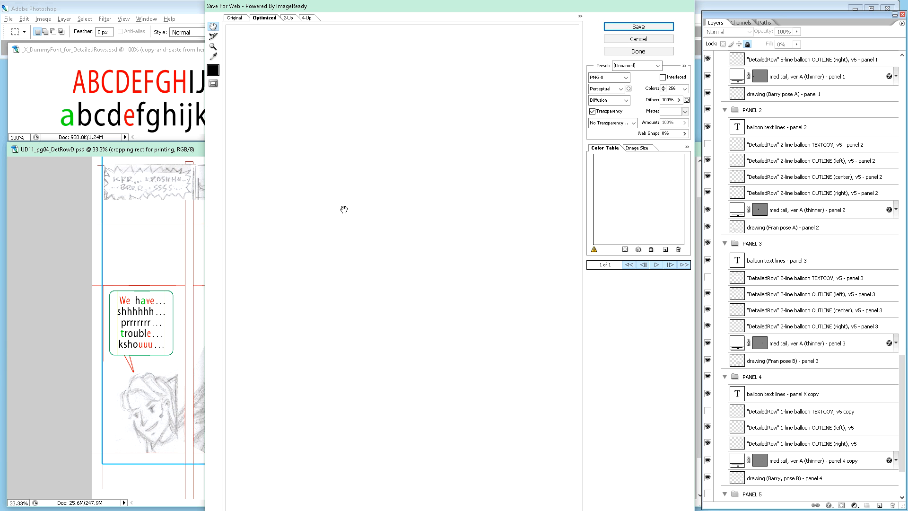
key("Return")
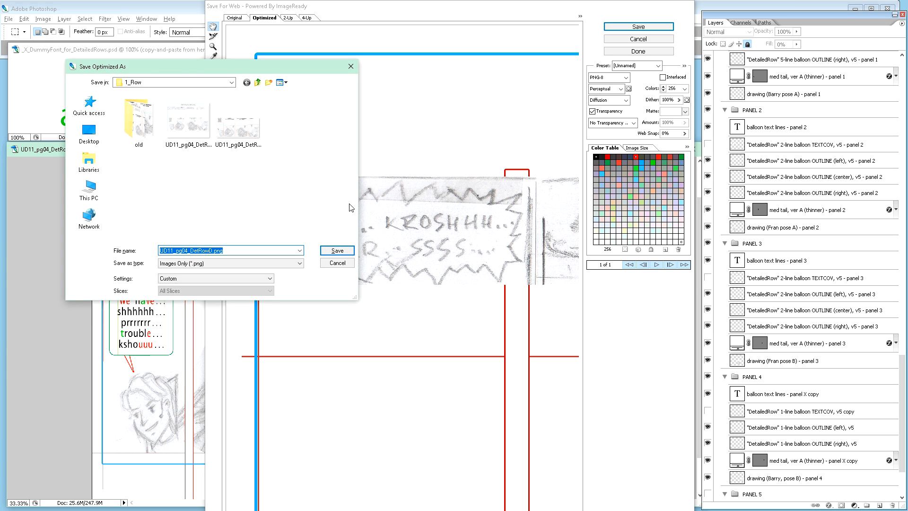
left_click(197, 148)
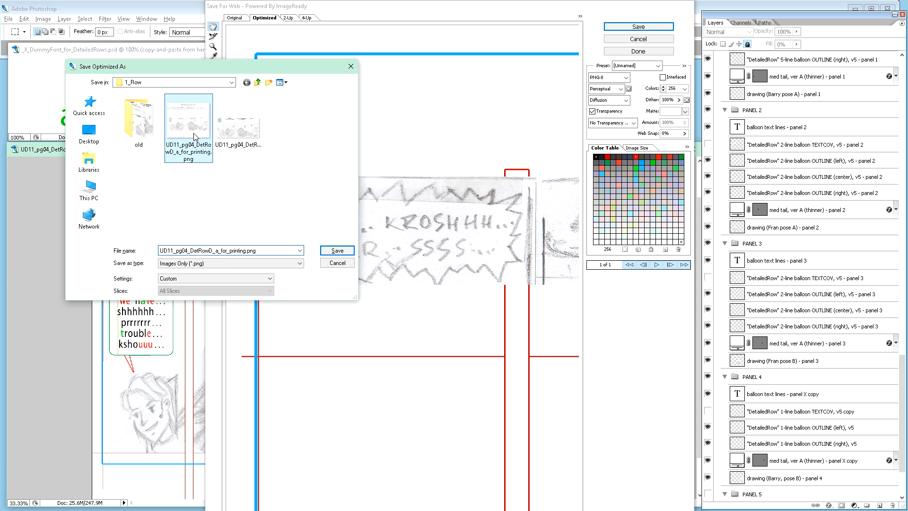
left_click(328, 247)
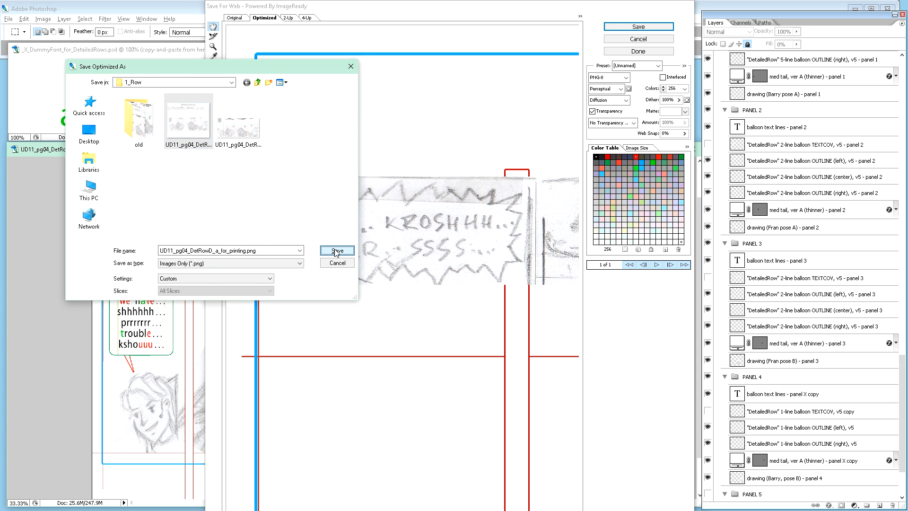
left_click(352, 180)
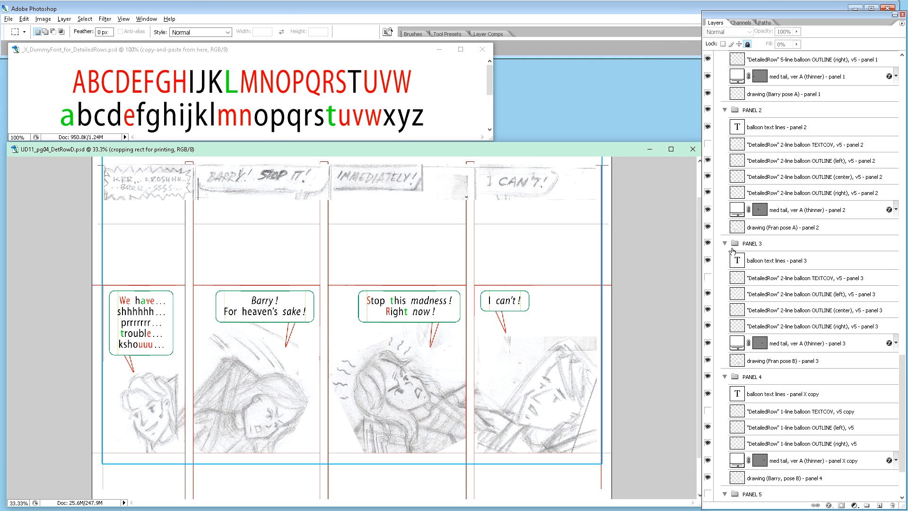
Step: Hide the "cropping rect for printing" layer, then show and select the "cropping rect for panels" layer
scroll(734, 249, "up", 10)
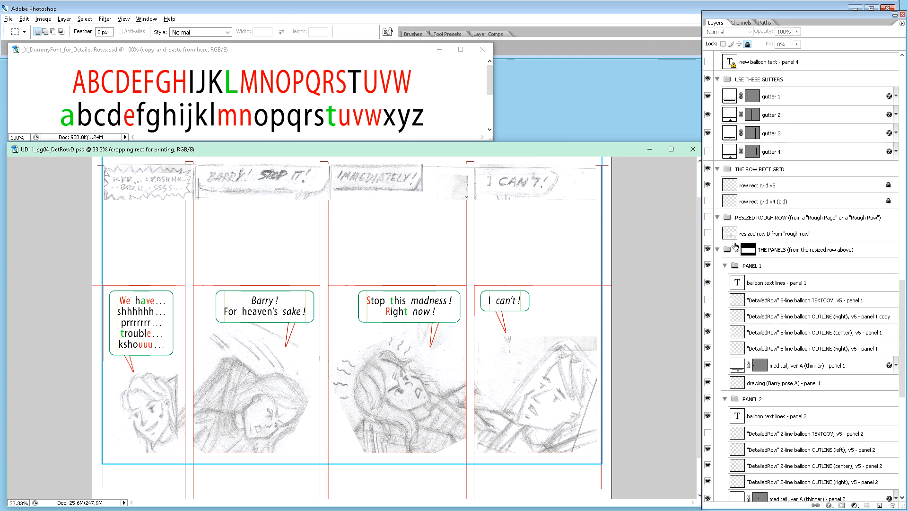
scroll(736, 245, "up", 6)
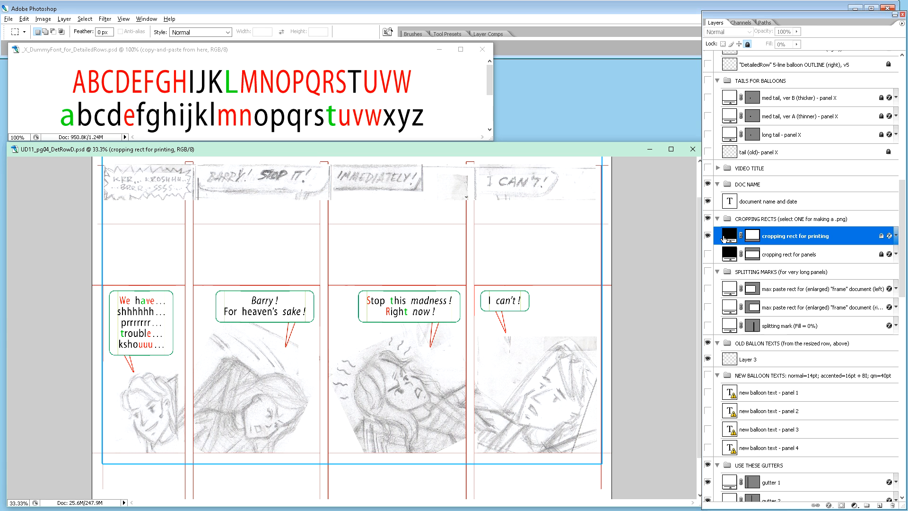
left_click(708, 236)
left_click(708, 254)
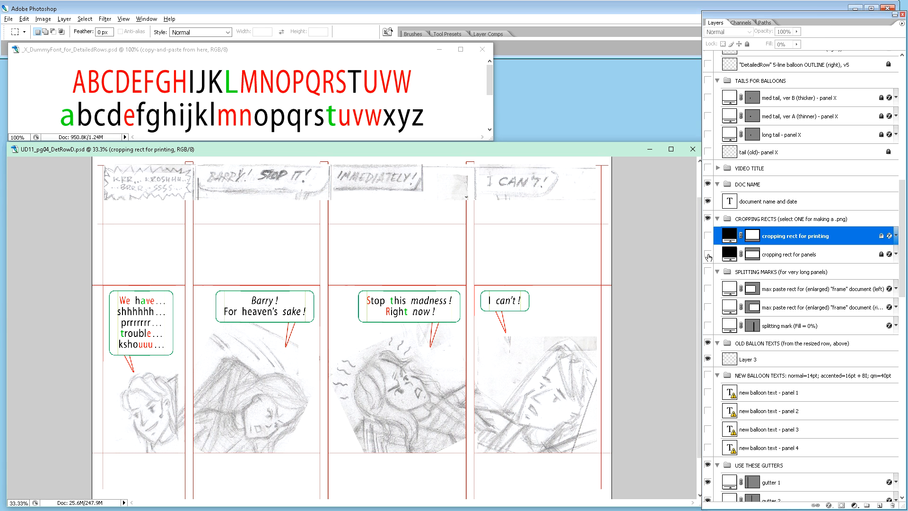
left_click(784, 255)
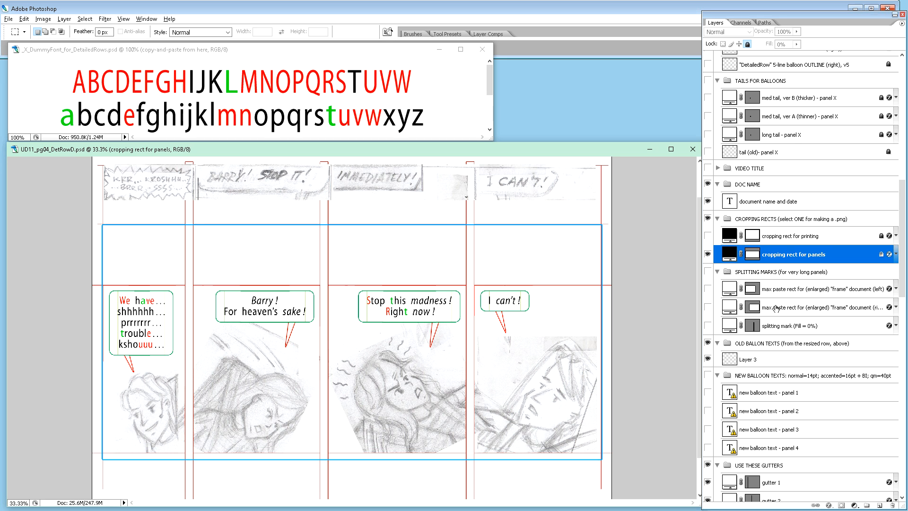
Step: Export the row with the panels cropping rect for web as PNG-8, replacing UD11_pg04_DetRowD_b_for_panels.png in the 1_Row folder
key("ctrl+alt+shift+s")
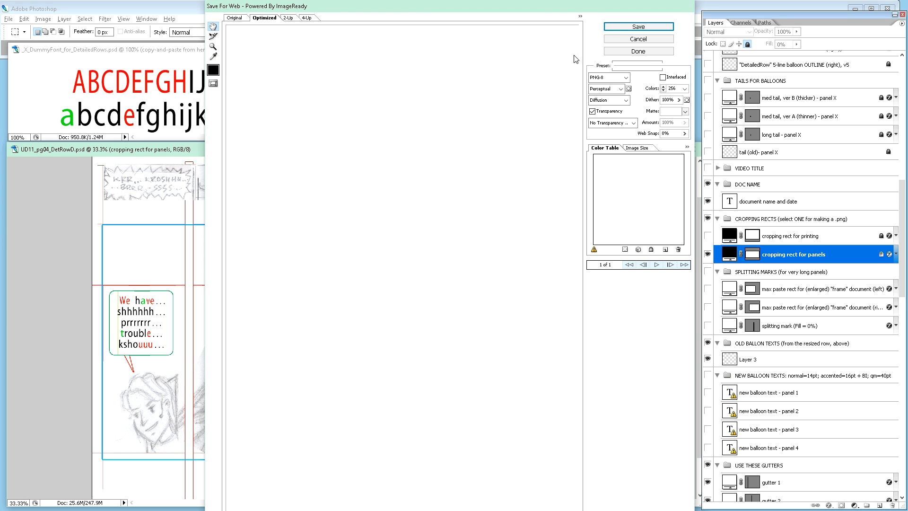
left_click(629, 32)
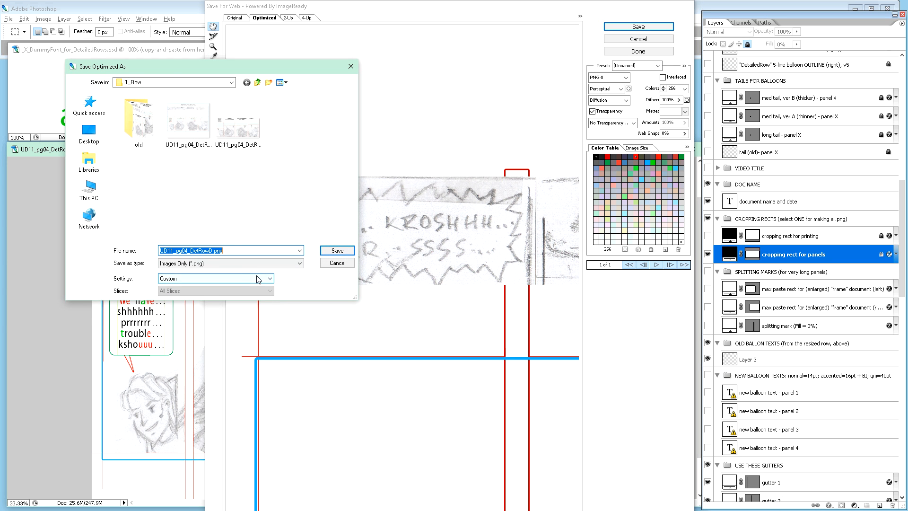
left_click(246, 131)
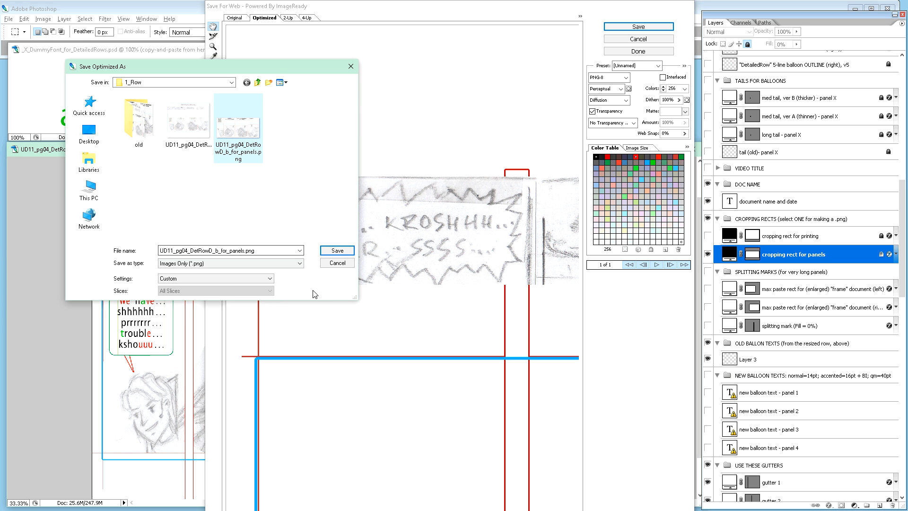
left_click(336, 252)
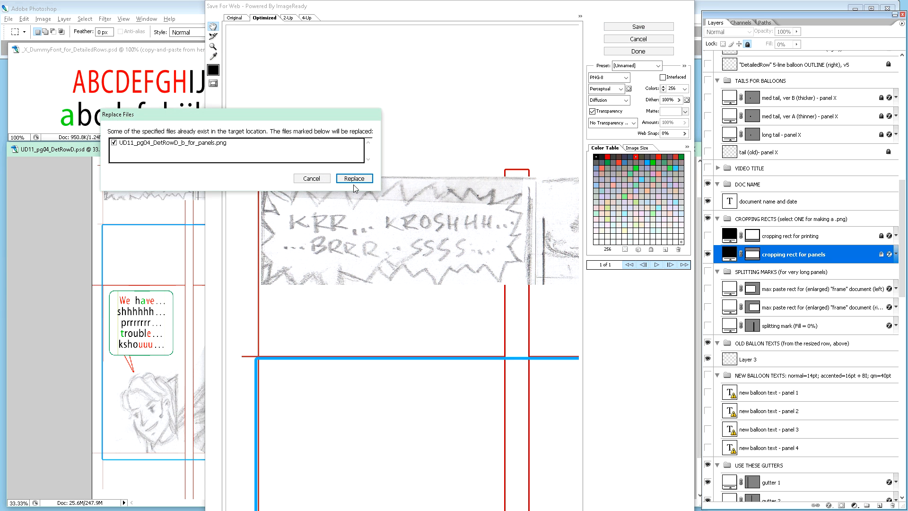
left_click(353, 178)
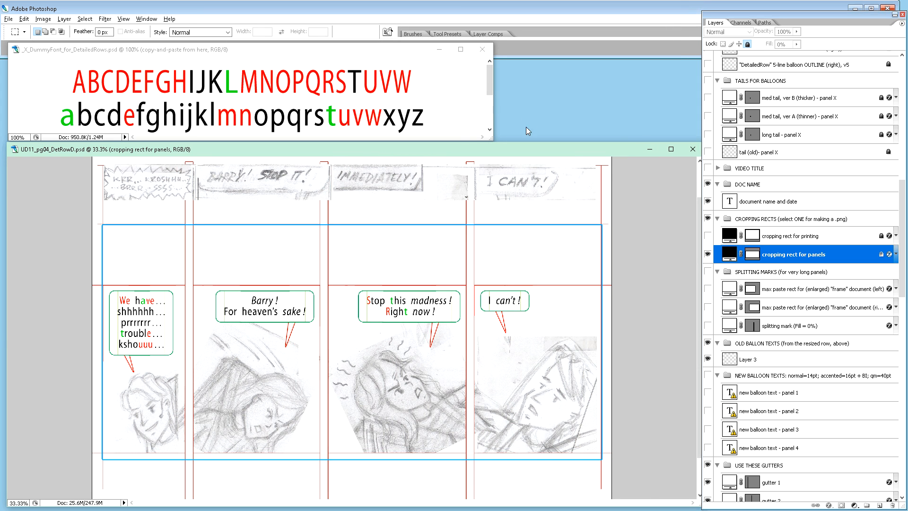
Step: Close UD11_pg04_DetRowD.psd with its changes saved, and close the _X_DummyFont_for_DetailedRows.psd document without saving
left_click(692, 154)
left_click(377, 70)
left_click(482, 50)
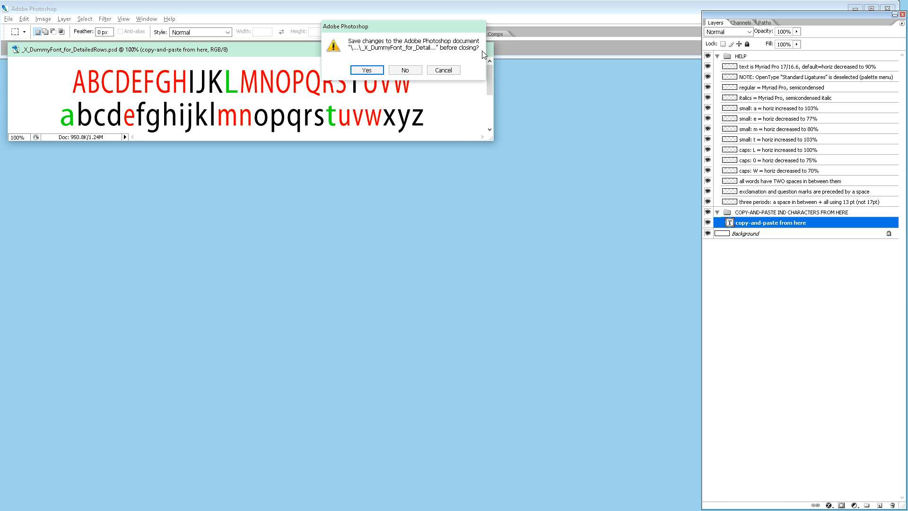
left_click(405, 71)
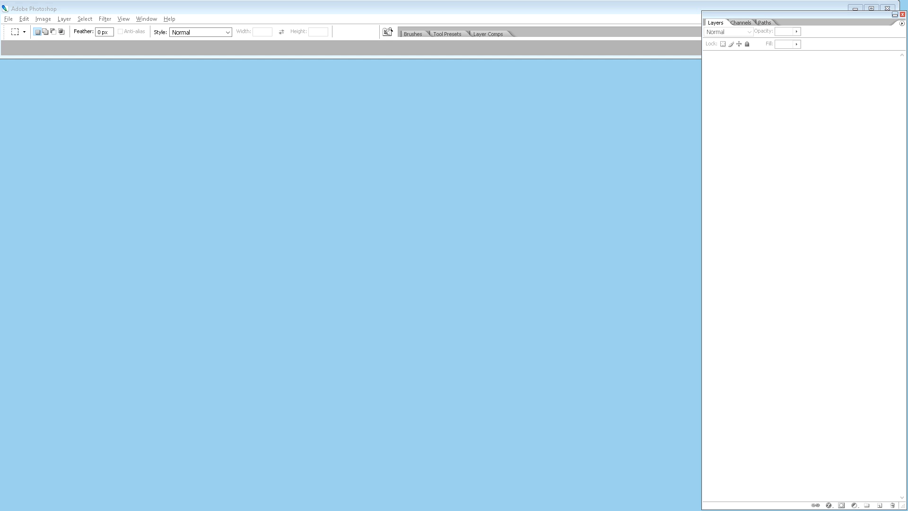
Step: Switch to the 1_Row folder in File Explorer and view the exported printing and panels PNGs in Photos, then close the viewer
left_click_drag(0, 178, 241, 144)
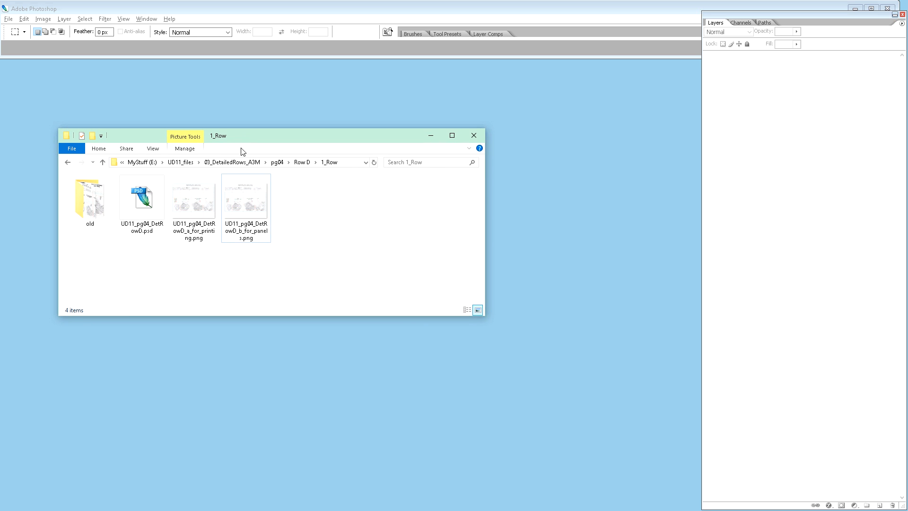
double_click(195, 207)
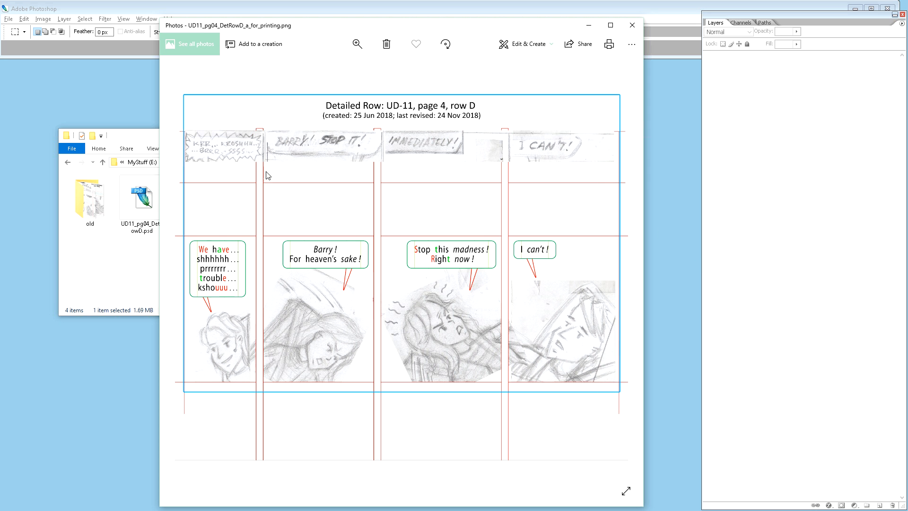
left_click(620, 274)
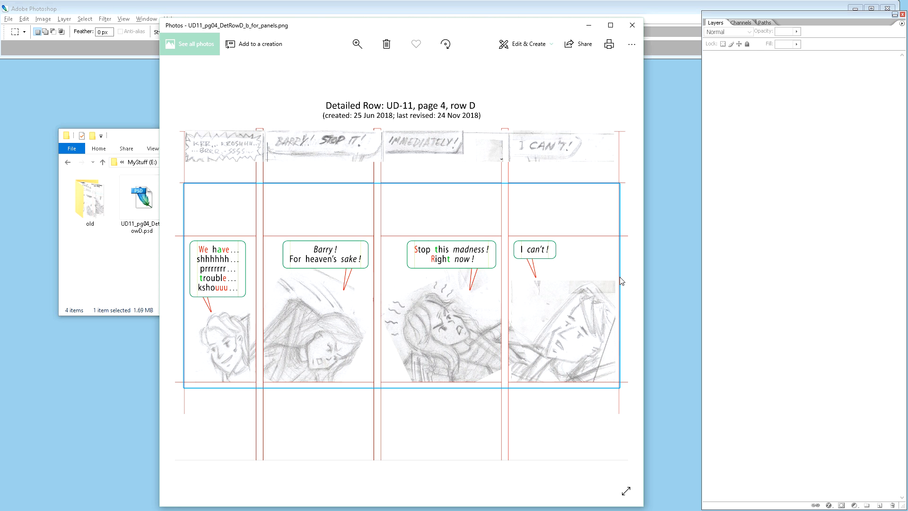
left_click(632, 25)
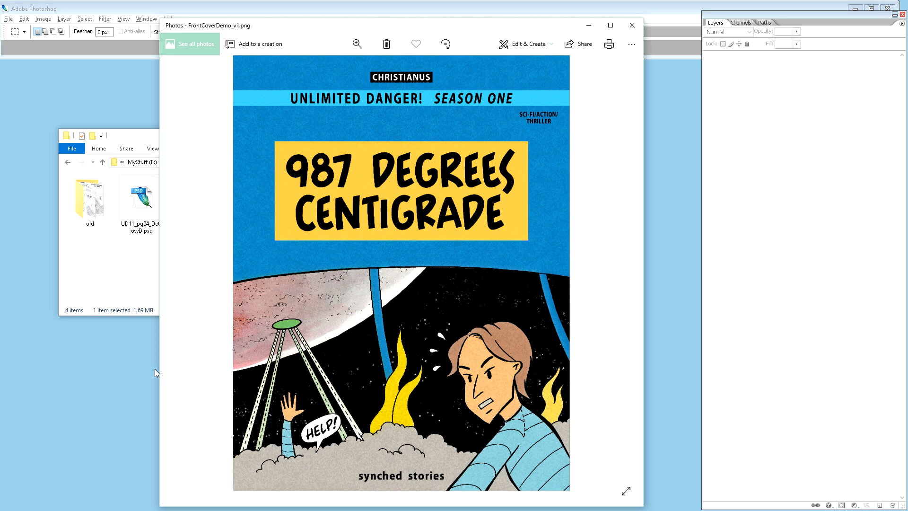
left_click(633, 25)
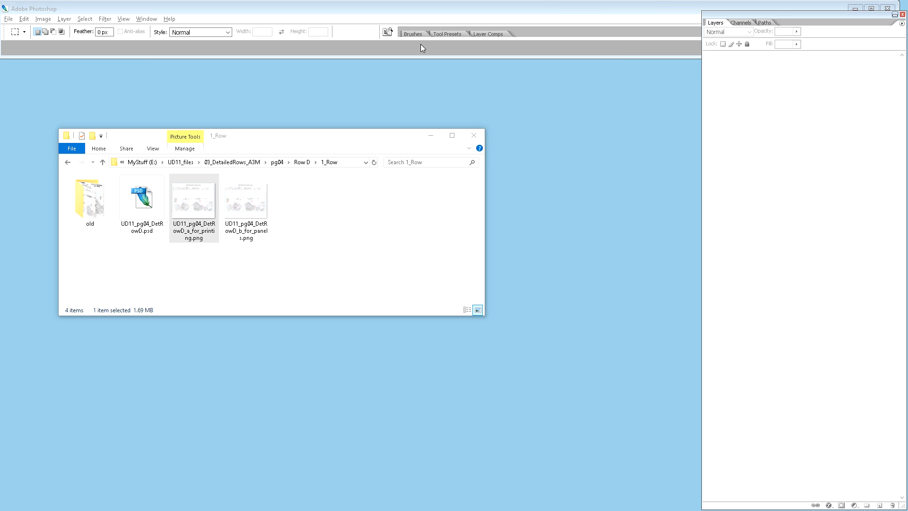